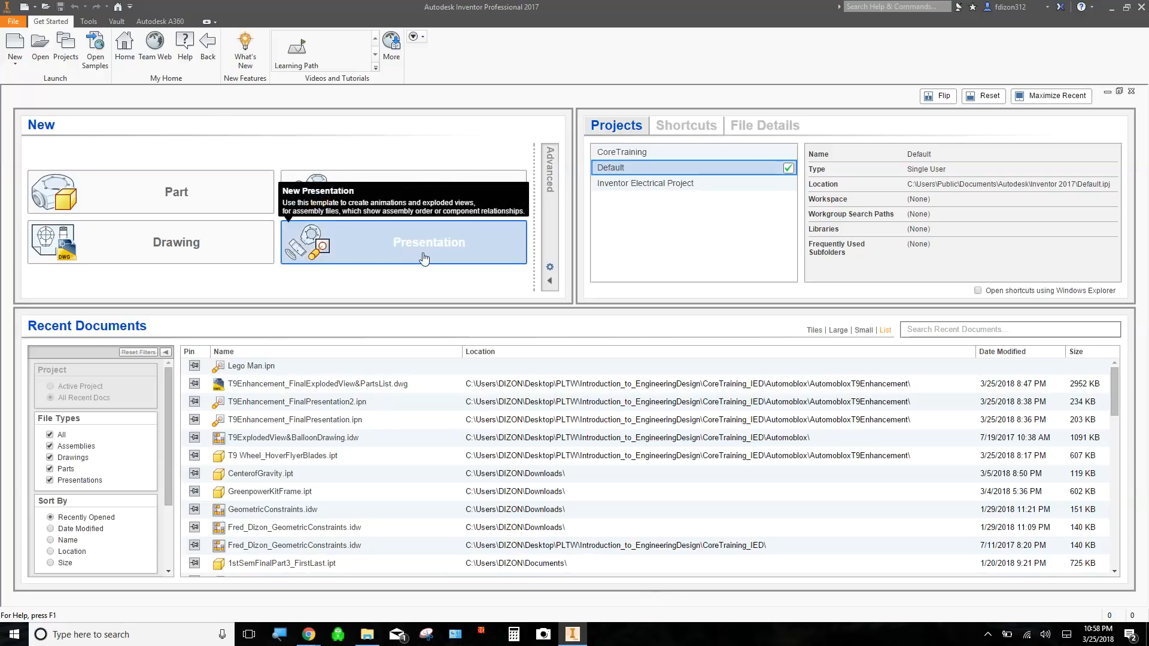
# Step: Create a new presentation and insert the Lego Man with sword assembly from the LEGO folder in Documents
pyautogui.click(463, 257)
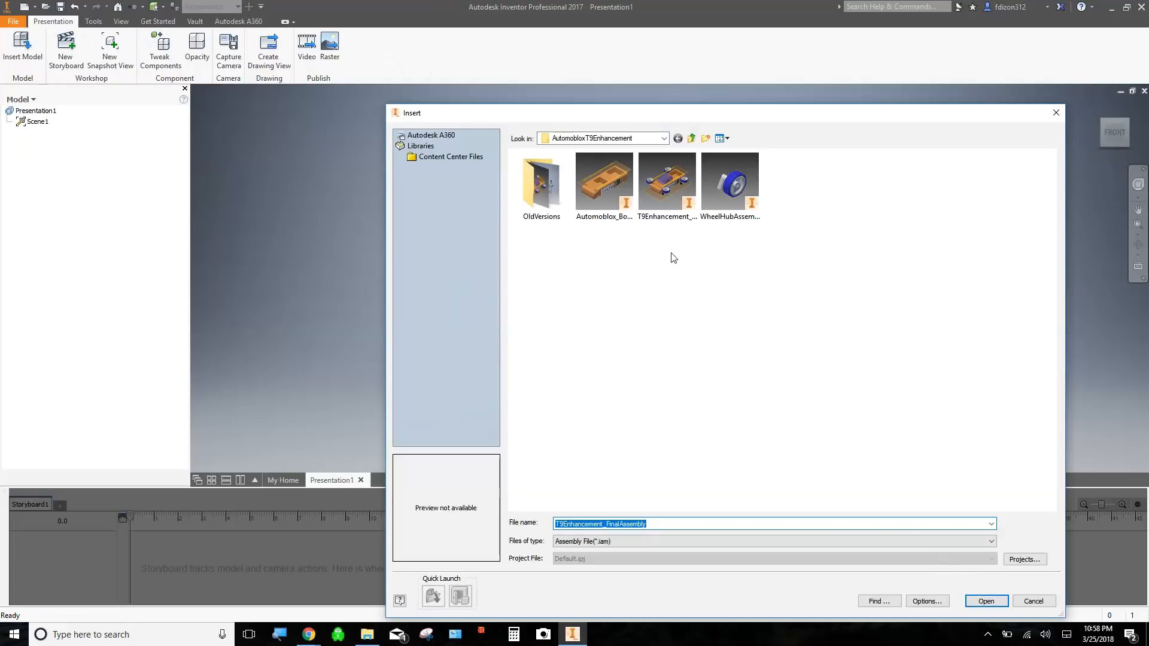
pyautogui.moveTo(637, 119); pyautogui.dragTo(556, 77)
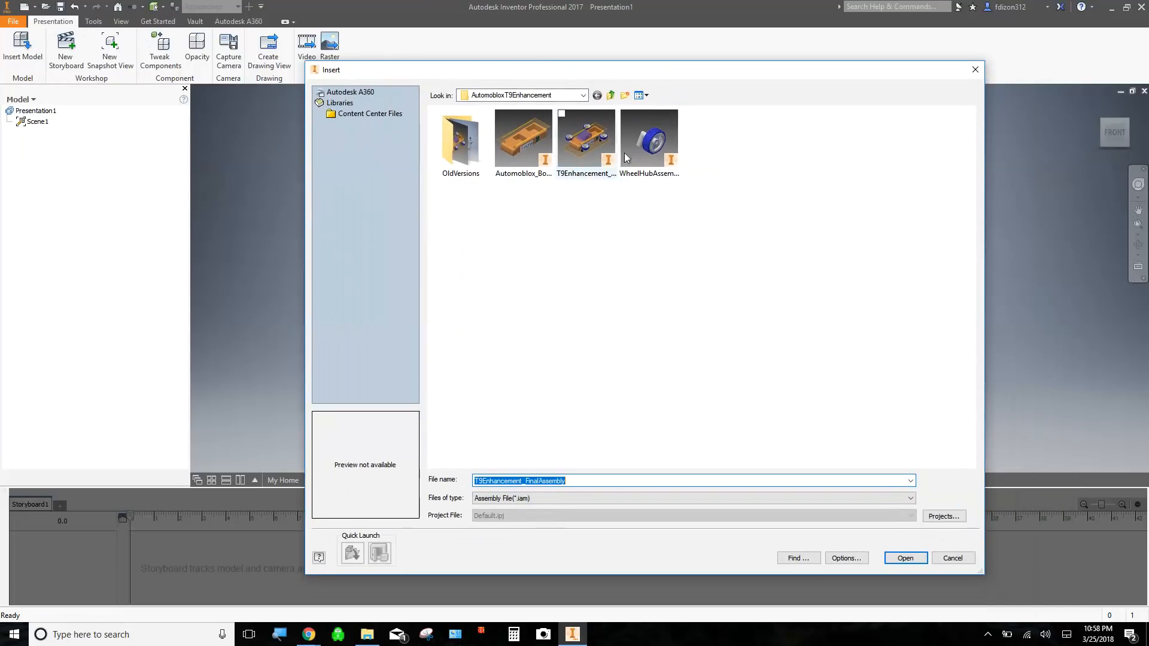
pyautogui.click(953, 559)
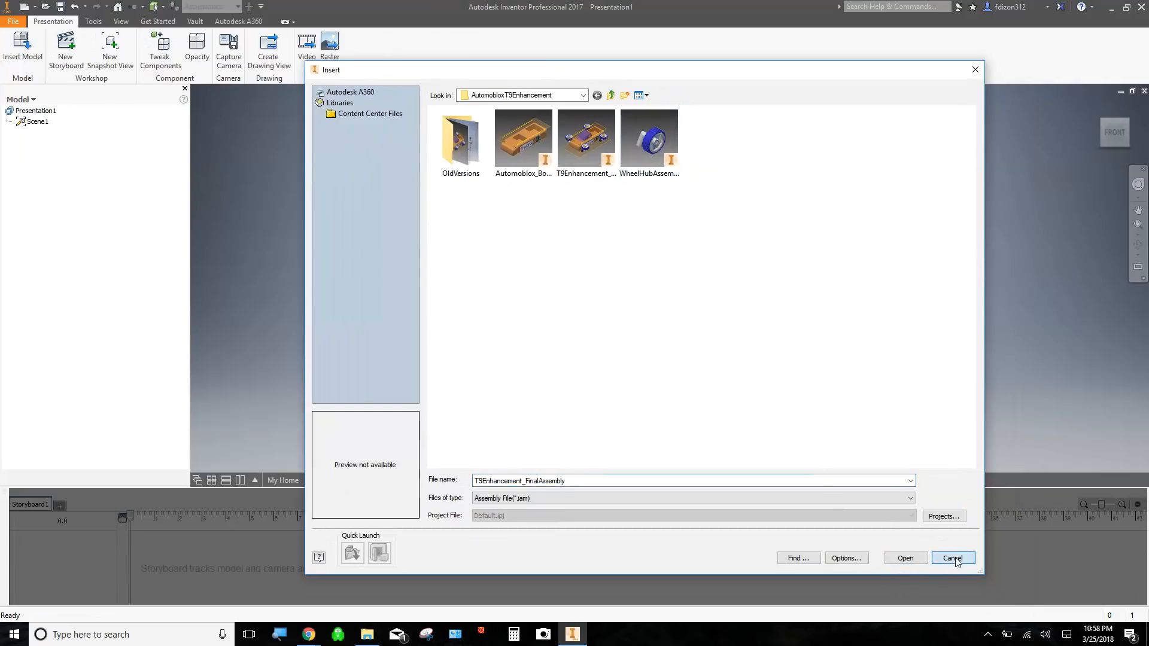
pyautogui.click(24, 48)
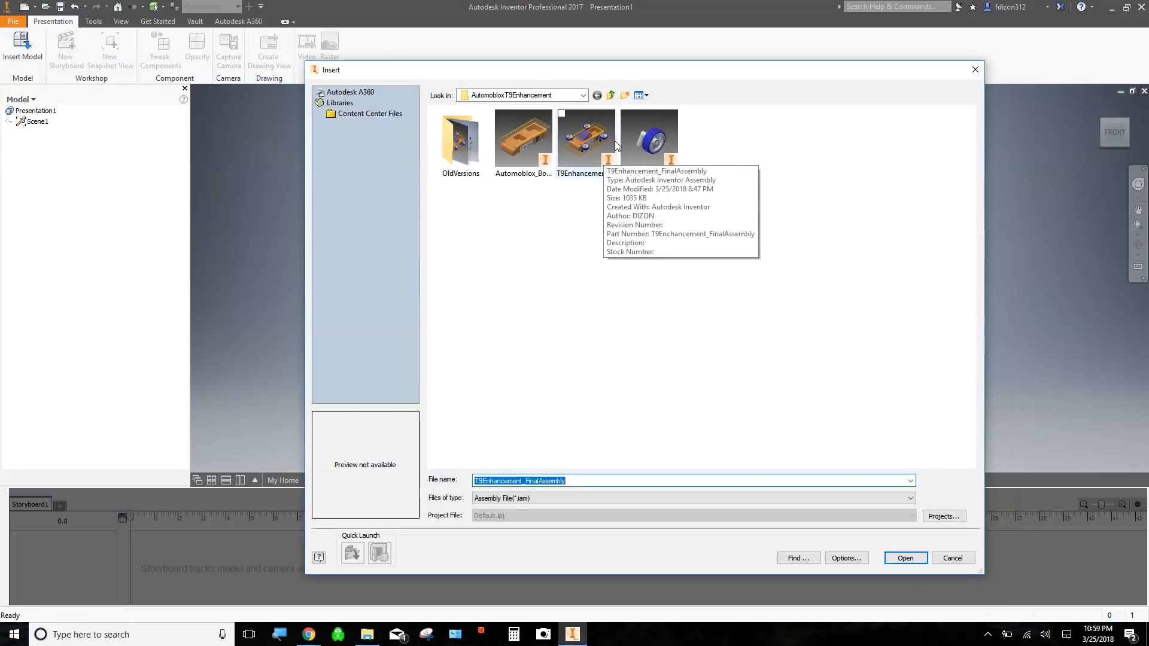
pyautogui.click(542, 96)
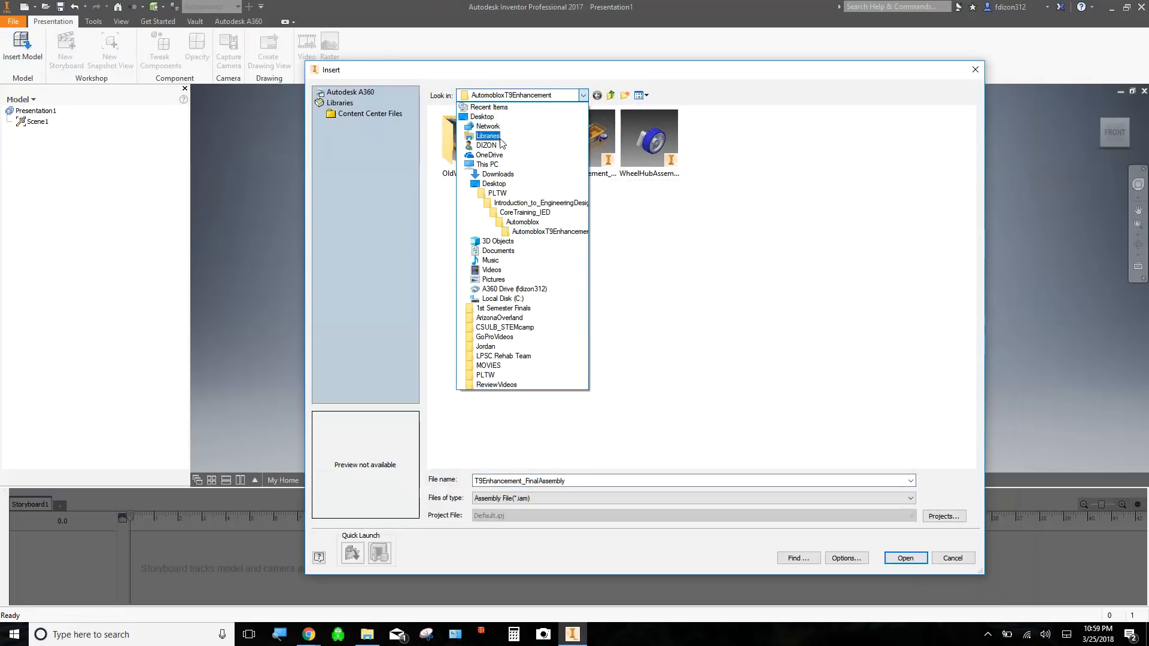
pyautogui.click(498, 250)
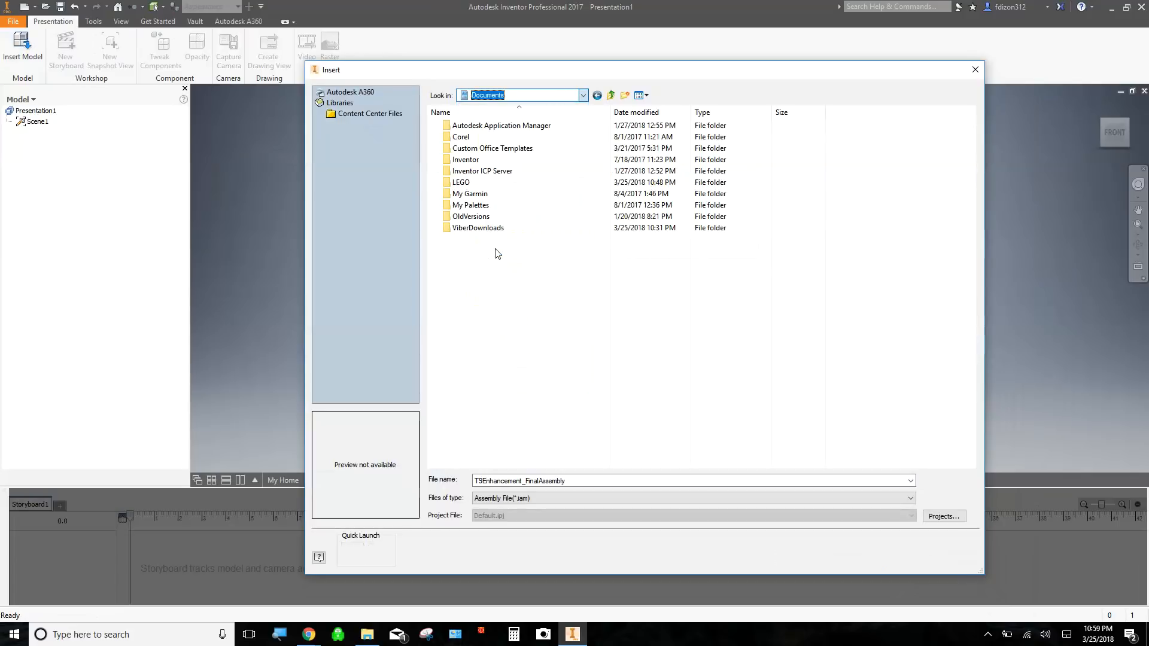
pyautogui.doubleClick(462, 182)
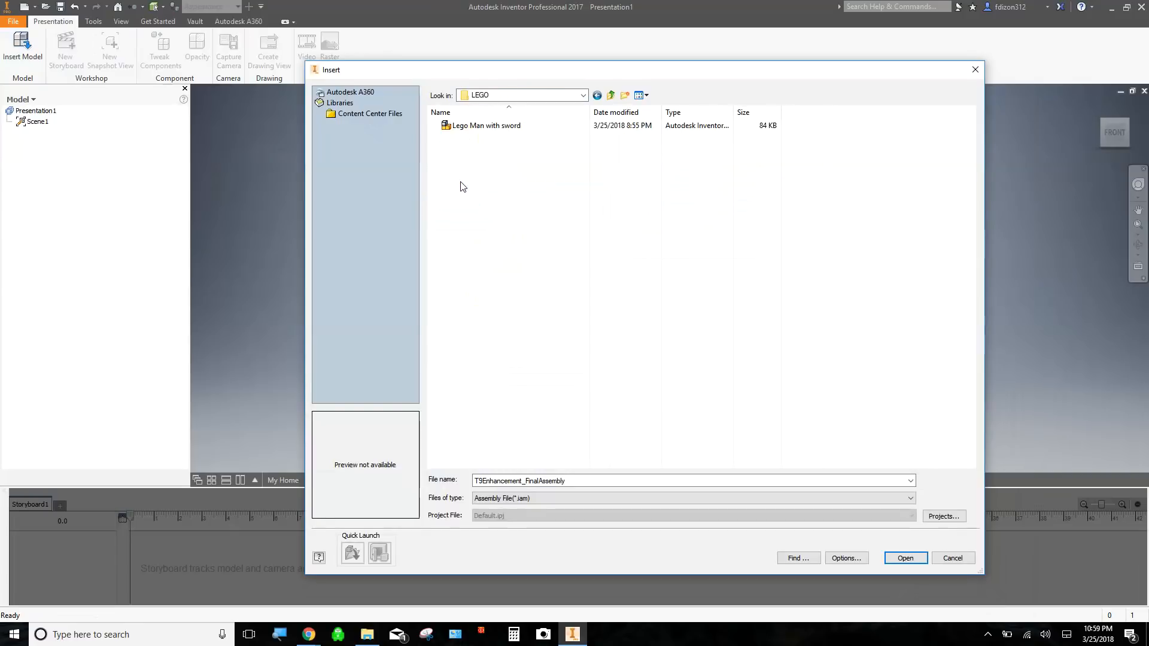
pyautogui.doubleClick(470, 132)
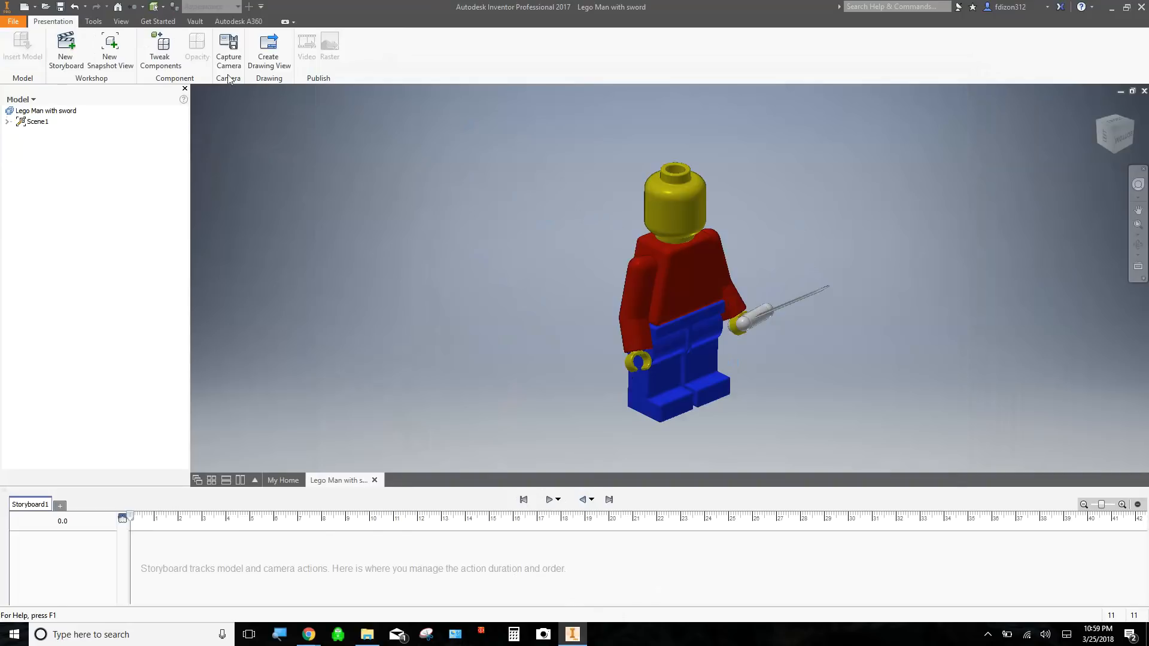
# Step: Tweak the Lego head straight upward by about 11.2 mm, away from the torso, with a 2.5 s duration
pyautogui.click(162, 55)
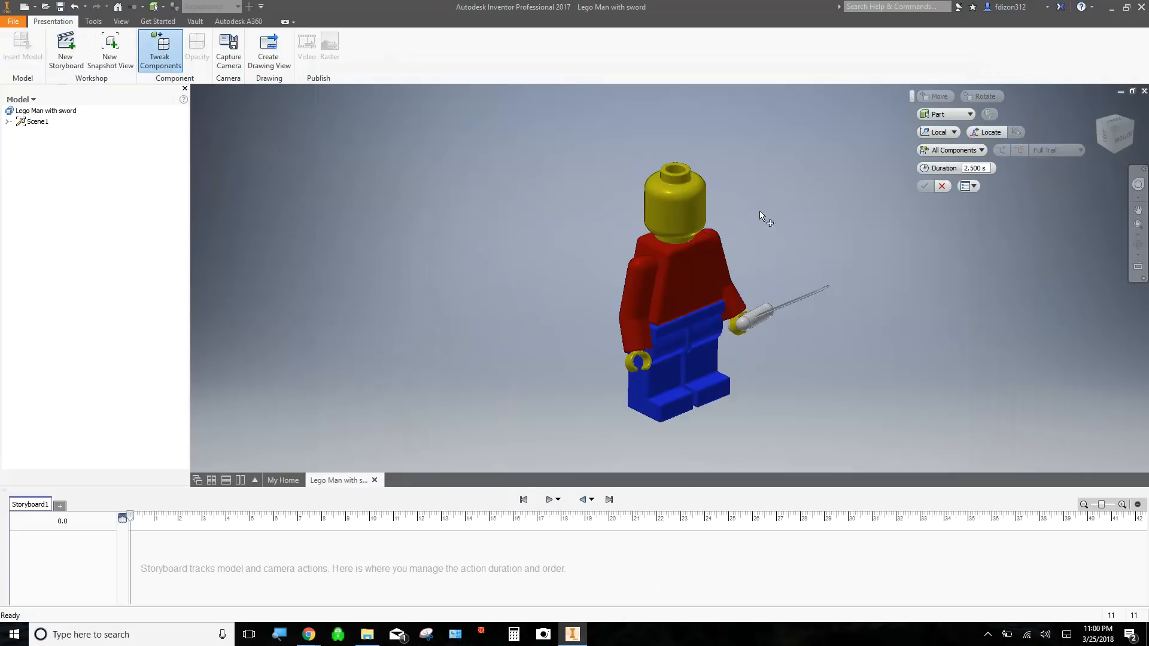
pyautogui.click(688, 191)
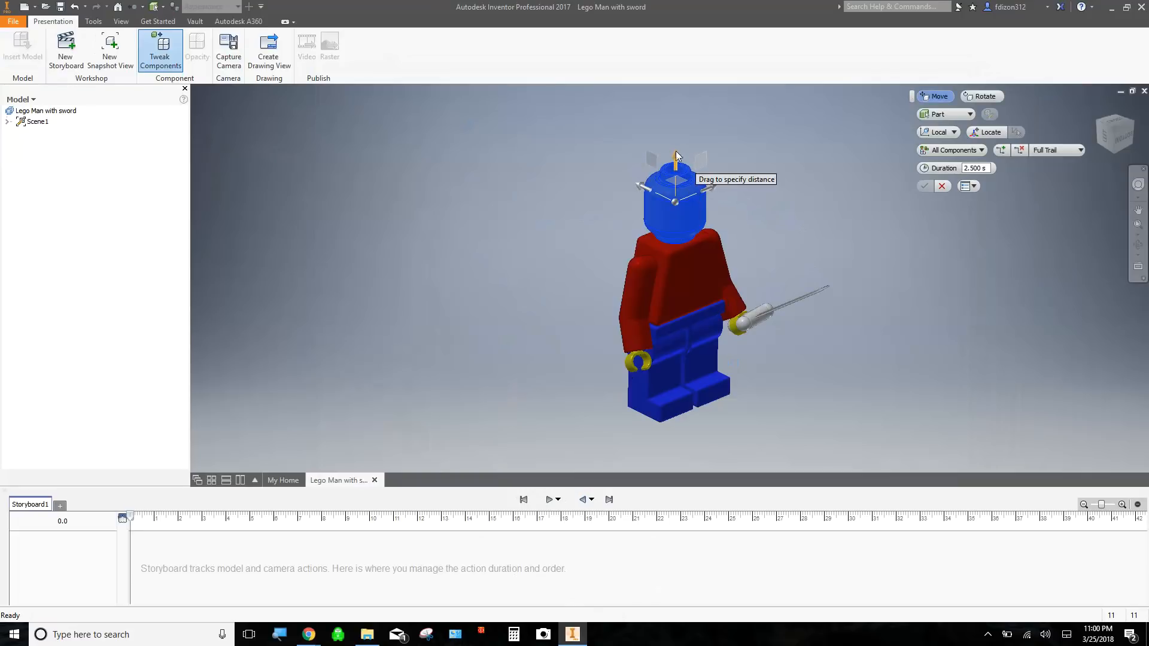
pyautogui.moveTo(677, 151); pyautogui.dragTo(688, 98)
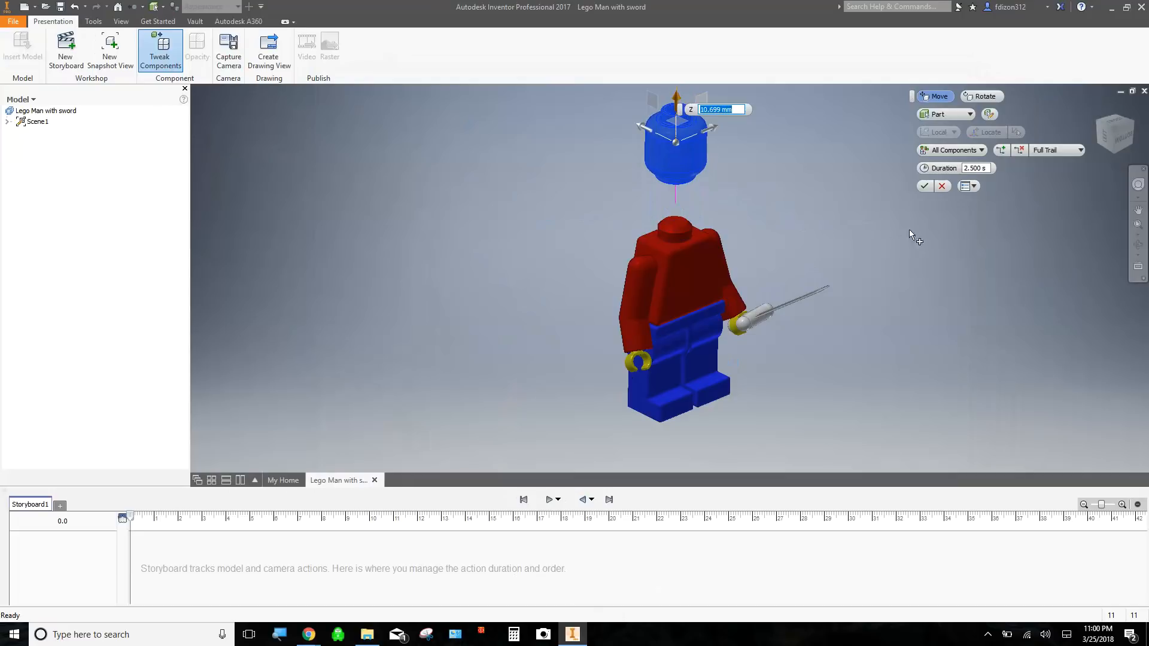
pyautogui.scroll(-2, 754, 214)
pyautogui.moveTo(767, 209); pyautogui.dragTo(701, 294, button='middle')
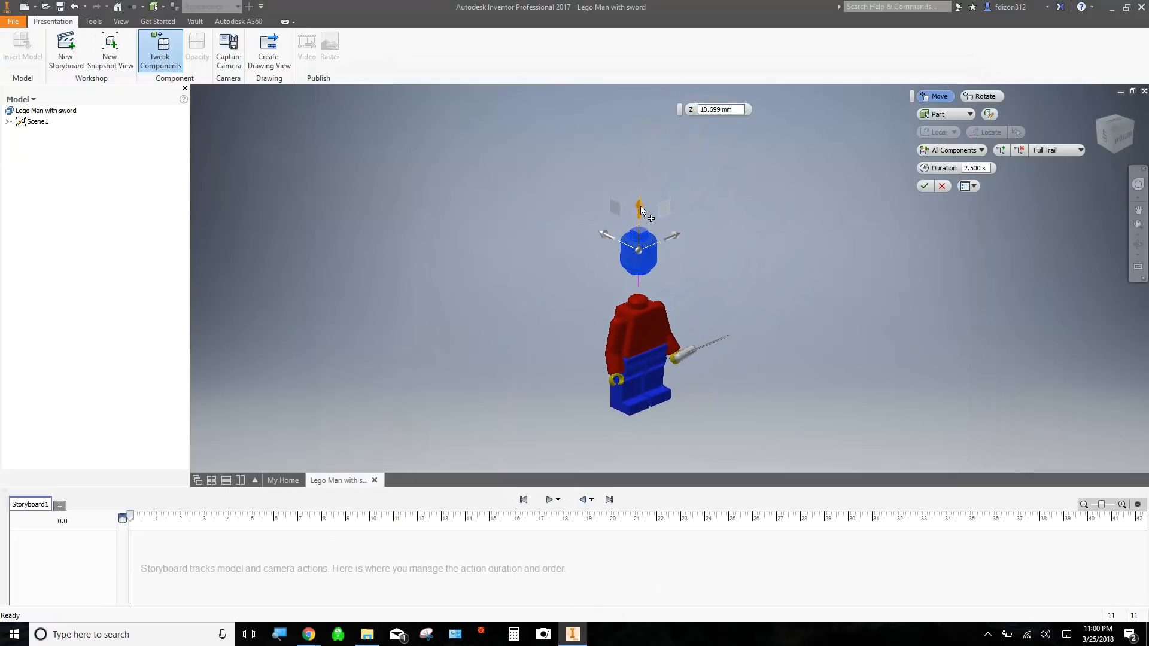
pyautogui.moveTo(640, 206)
pyautogui.mouseDown()
pyautogui.moveTo(644, 173)
pyautogui.moveTo(641, 207)
pyautogui.mouseUp()
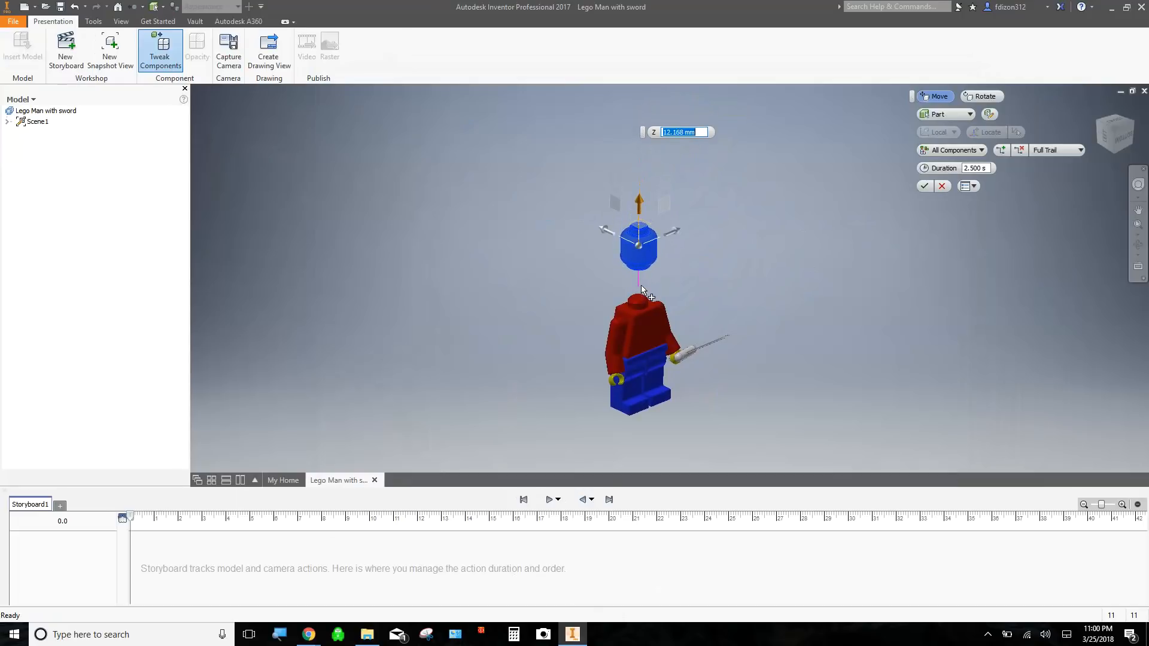
pyautogui.click(640, 201)
pyautogui.moveTo(640, 201); pyautogui.dragTo(640, 204)
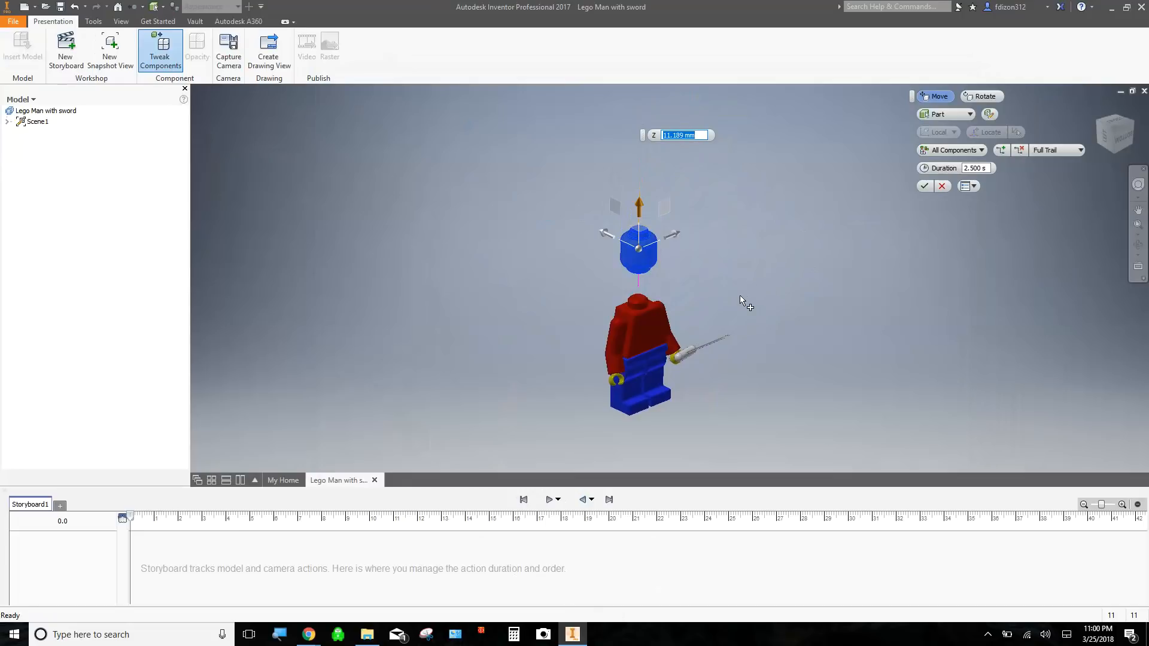
pyautogui.click(921, 188)
# Step: Return the storyboard playhead to the start and play the head's move
pyautogui.click(157, 552)
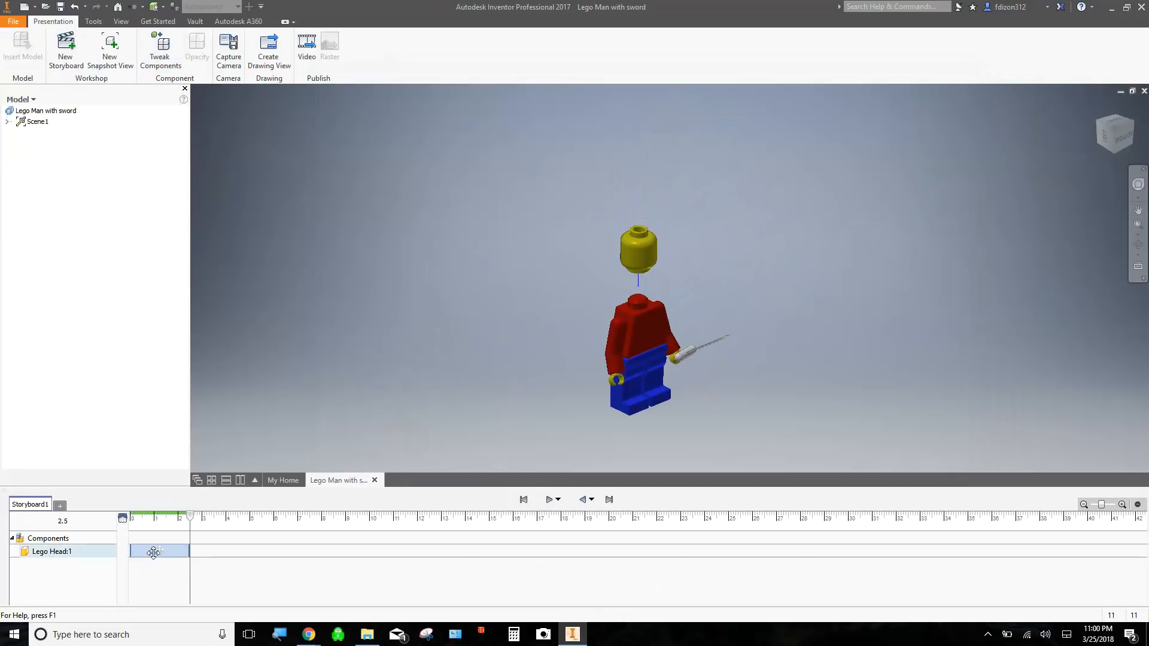
pyautogui.click(192, 548)
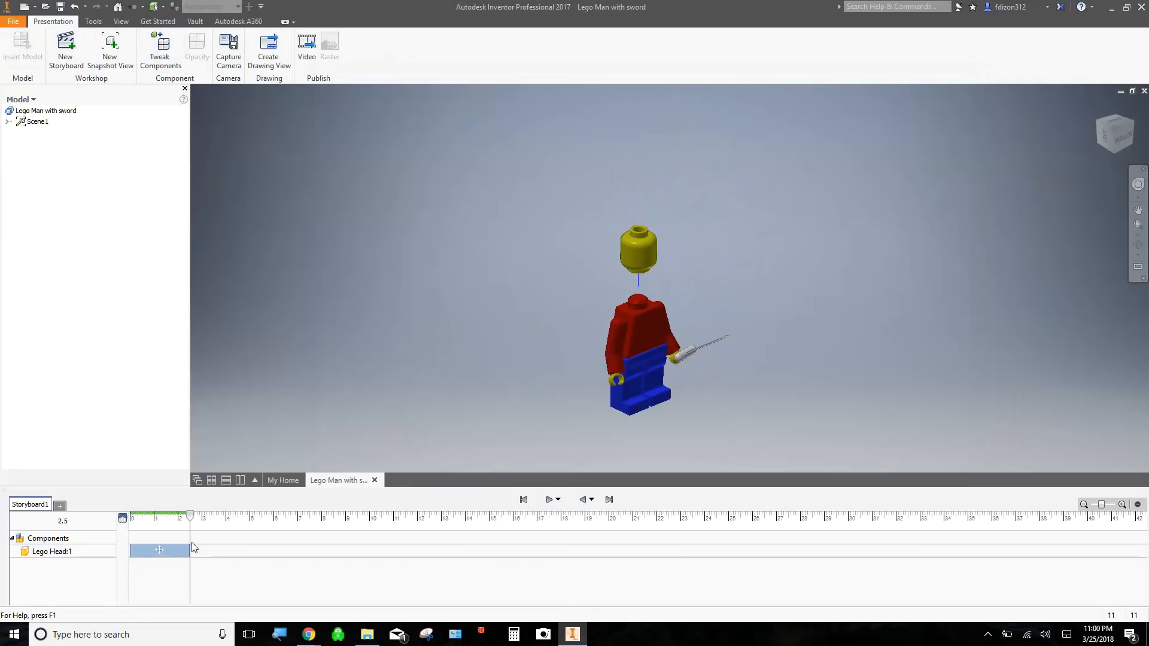
pyautogui.moveTo(191, 516); pyautogui.dragTo(123, 520)
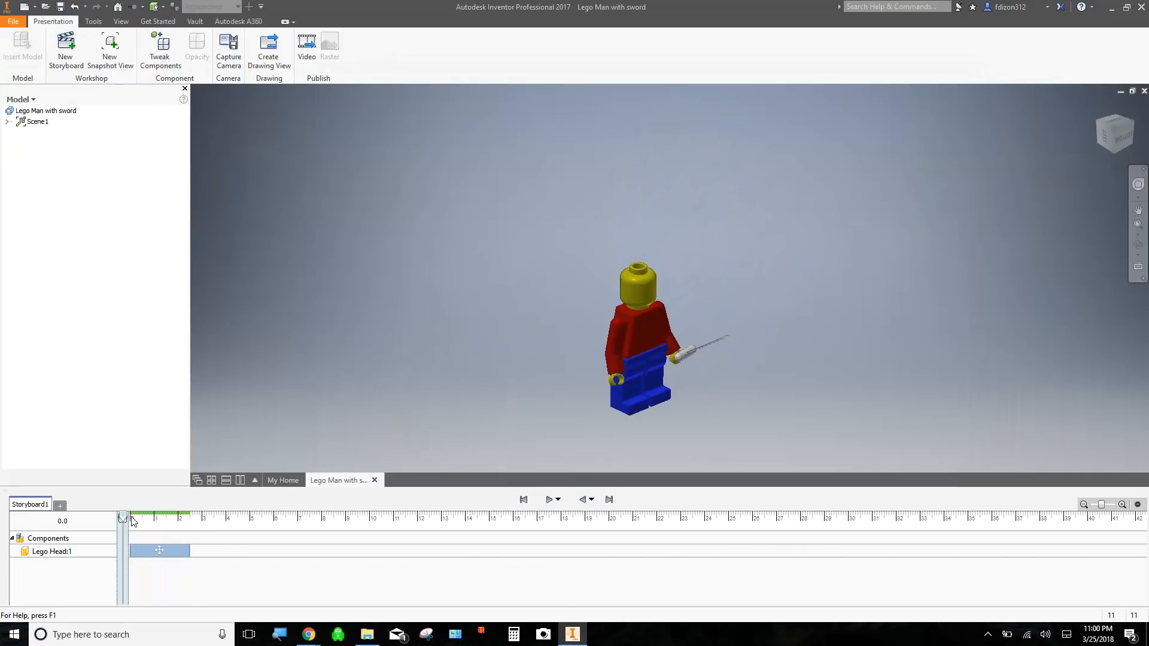
pyautogui.click(550, 499)
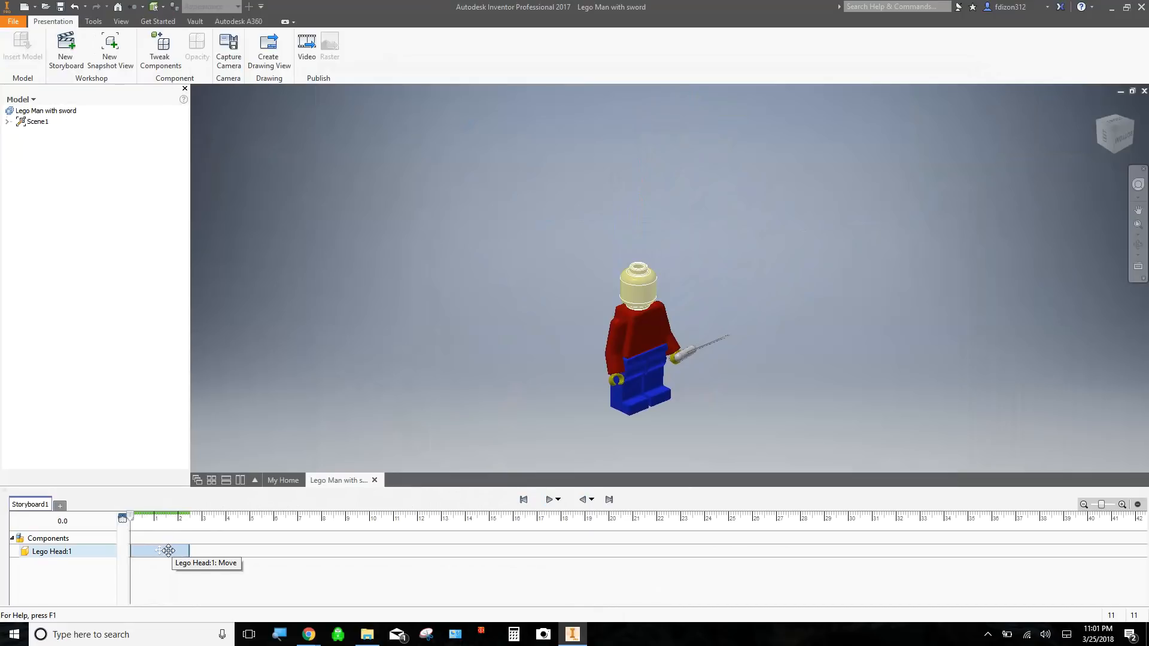
# Step: Set the duration of the head's move to 1.5 s and place the playhead at the end of that move
pyautogui.rightClick(168, 552)
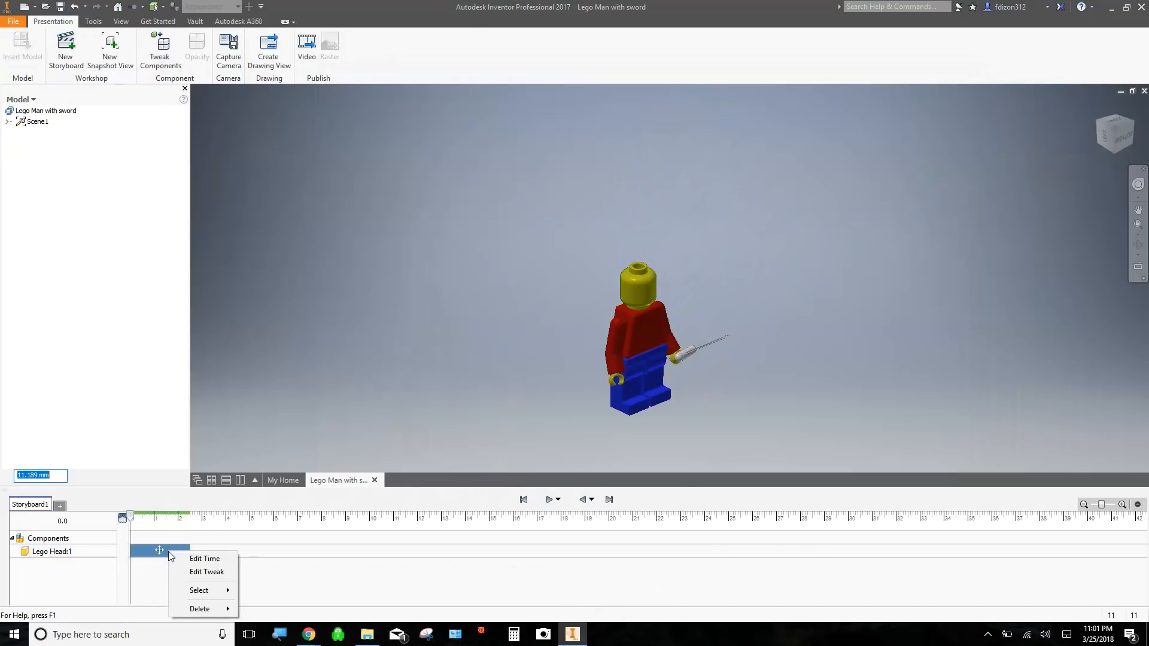
pyautogui.click(200, 560)
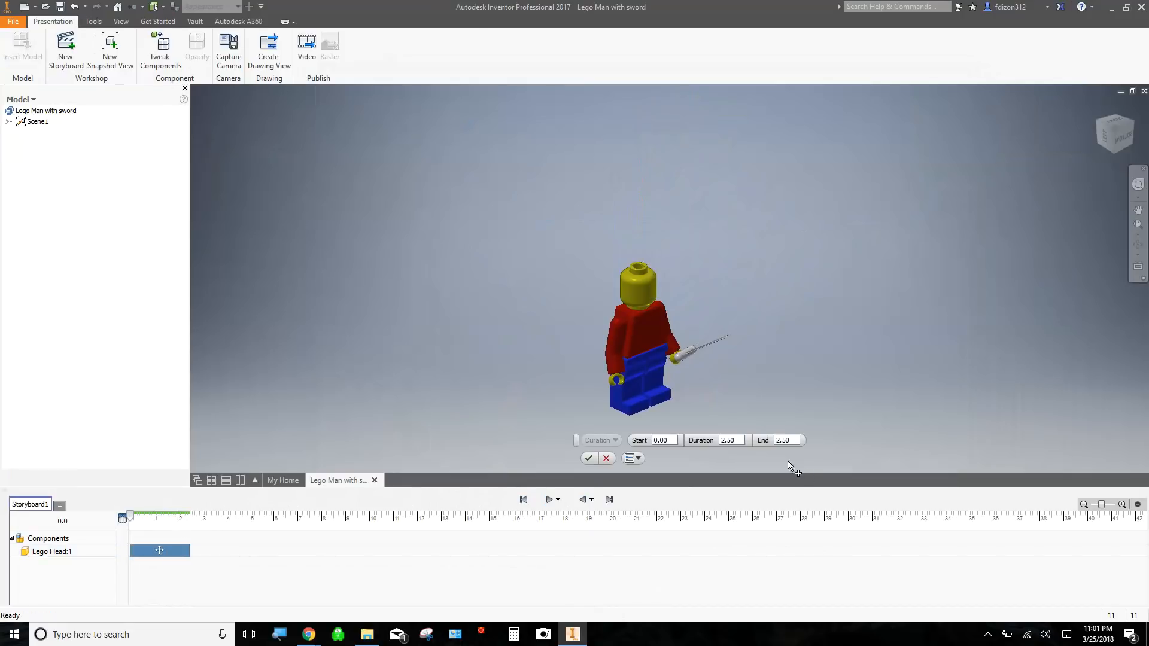
pyautogui.doubleClick(731, 440)
pyautogui.write('1.5')
pyautogui.click(591, 459)
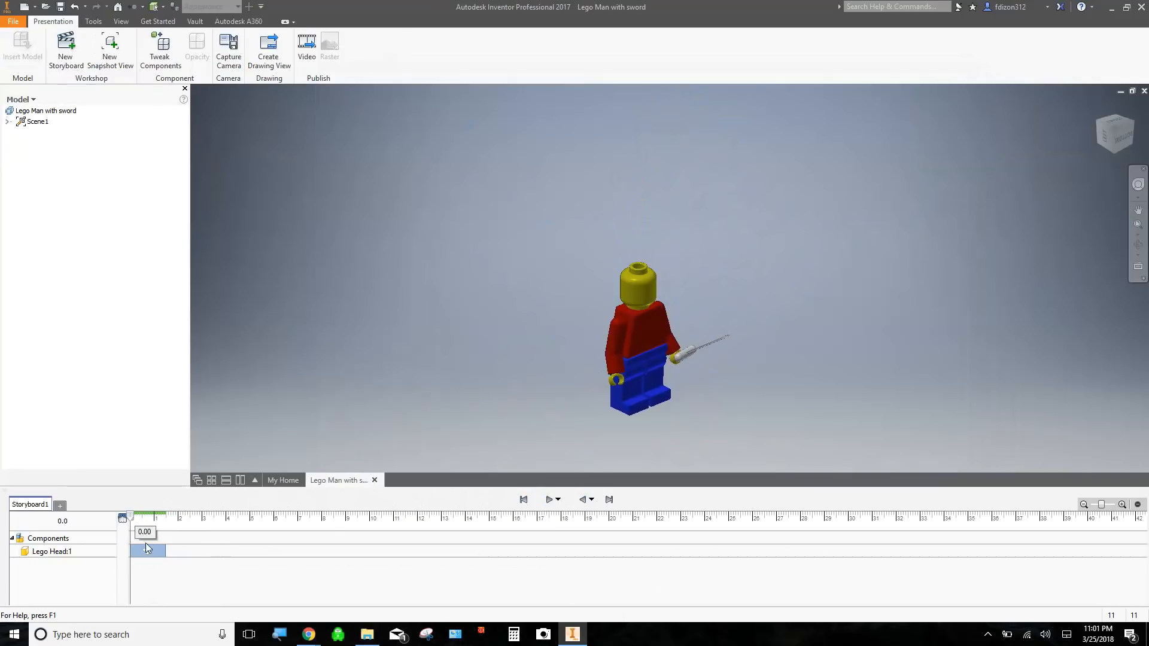
pyautogui.moveTo(133, 521); pyautogui.dragTo(169, 520)
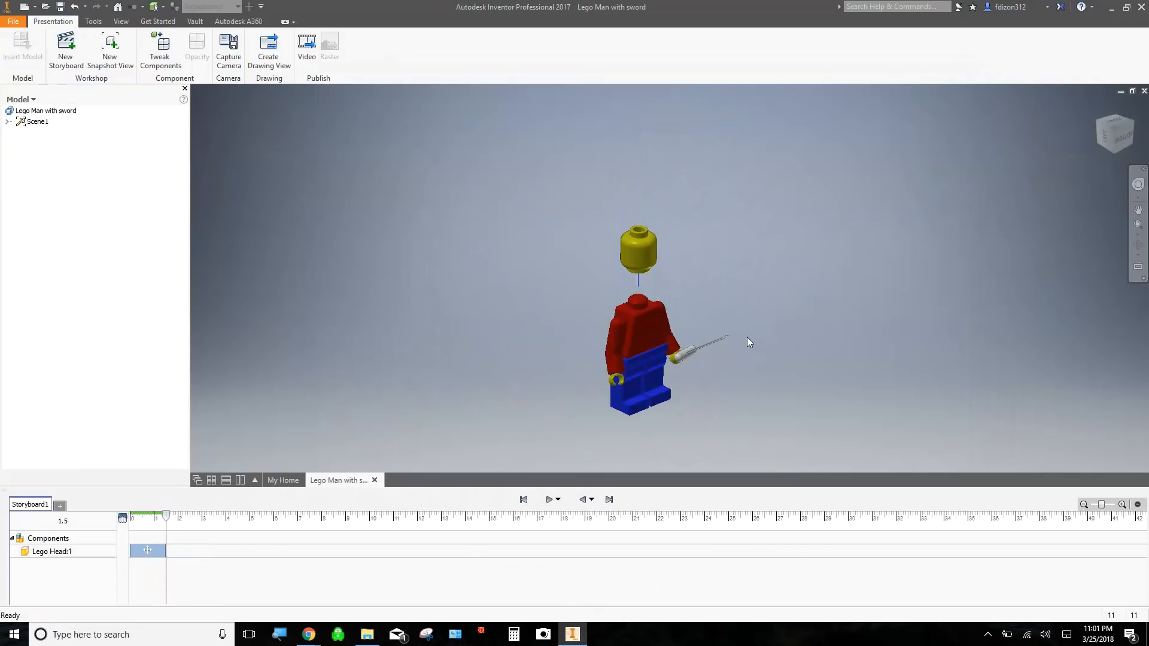
# Step: Examine the trail line between the raised head and the torso up close
pyautogui.scroll(-5, 680, 324)
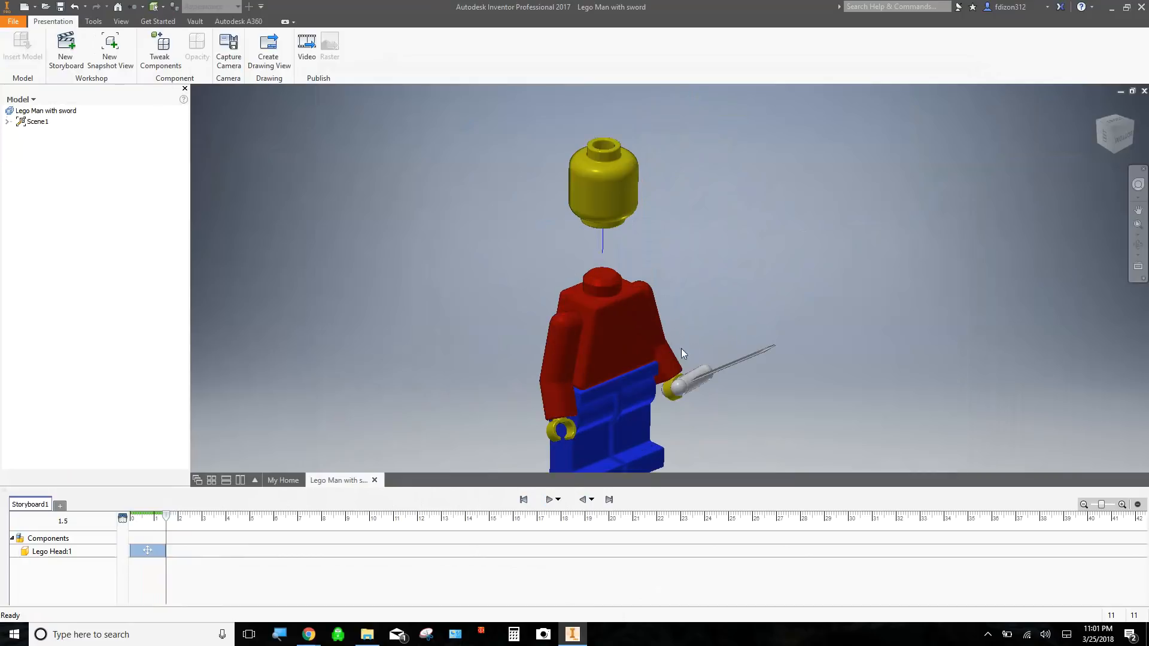
pyautogui.scroll(4, 705, 333)
pyautogui.moveTo(742, 313); pyautogui.dragTo(750, 269, button='middle')
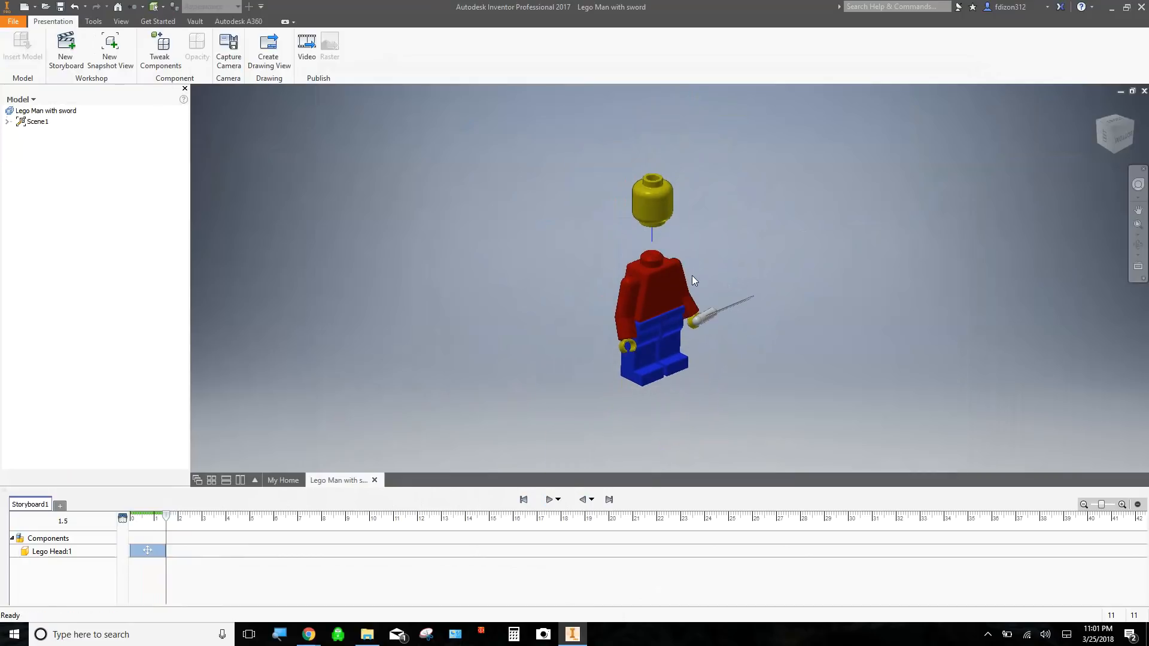
pyautogui.scroll(-4, 689, 275)
pyautogui.scroll(3, 688, 277)
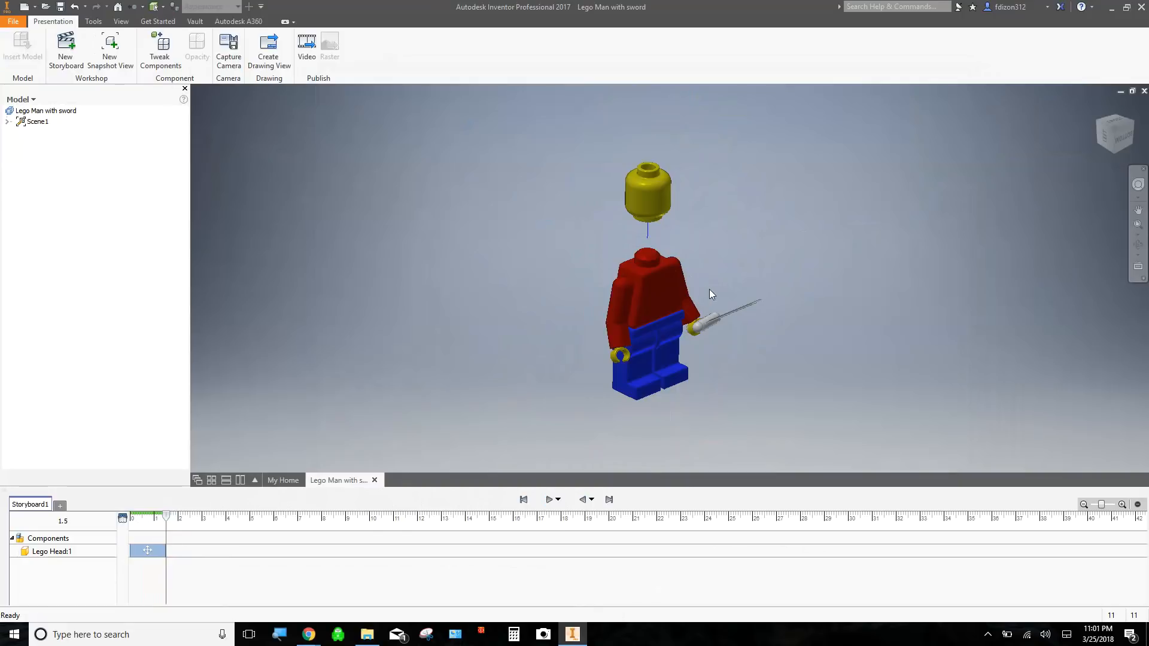
pyautogui.scroll(5, 646, 223)
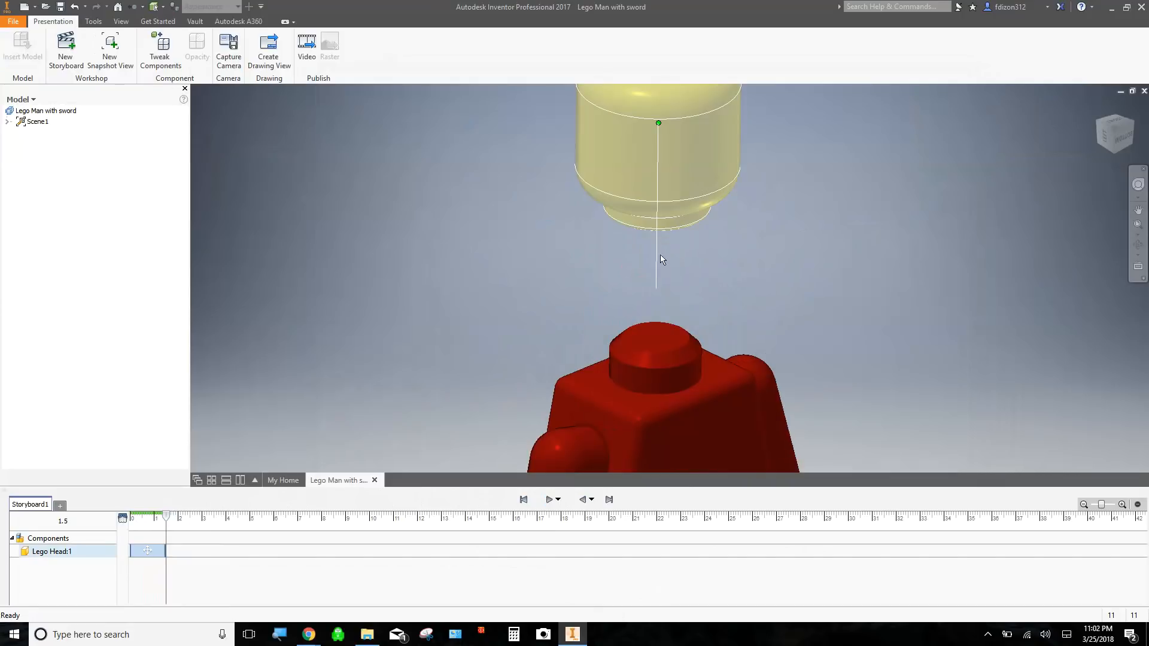
pyautogui.scroll(-5, 686, 301)
pyautogui.moveTo(704, 310); pyautogui.dragTo(680, 243, button='middle')
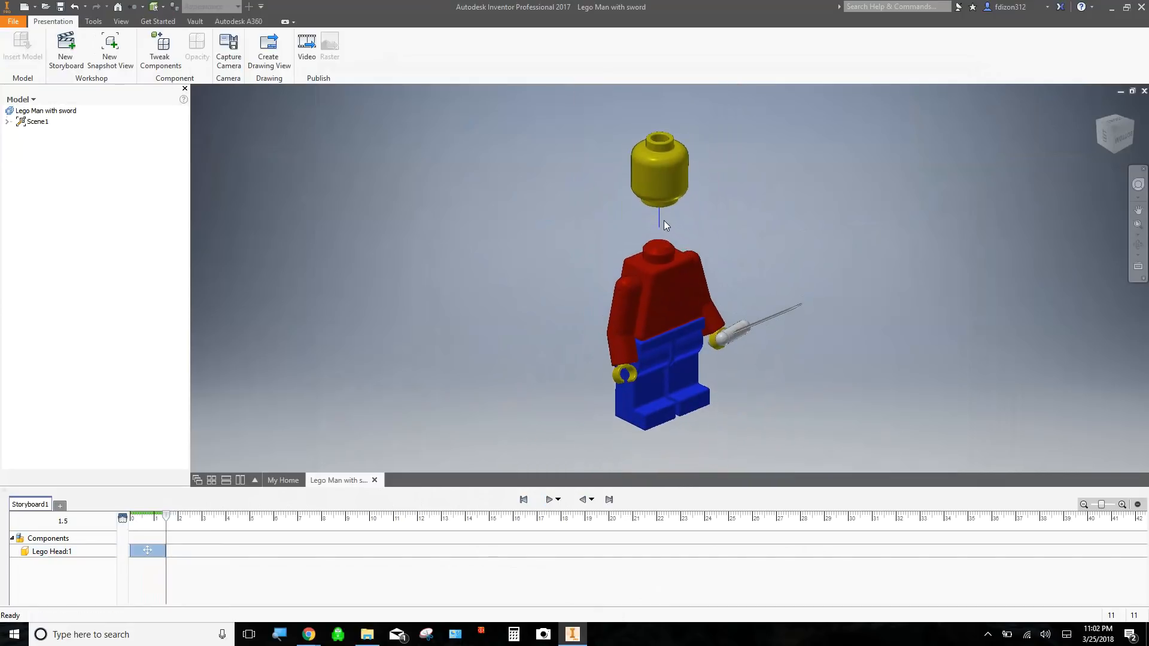
pyautogui.click(664, 220)
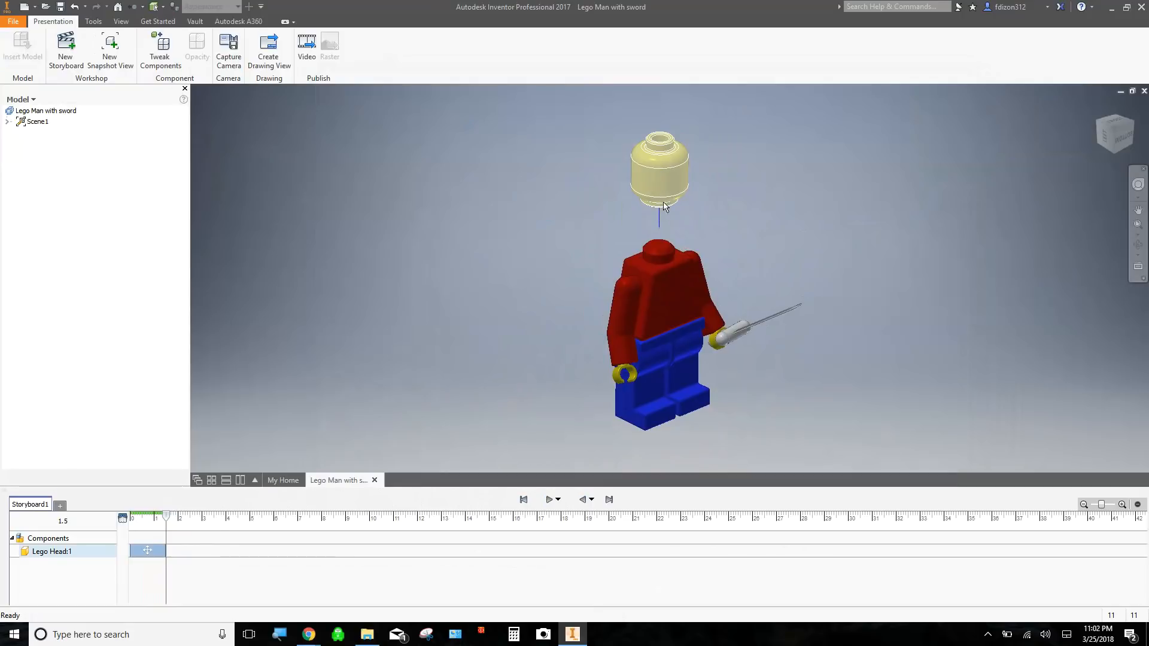
pyautogui.moveTo(742, 275); pyautogui.dragTo(730, 267, button='middle')
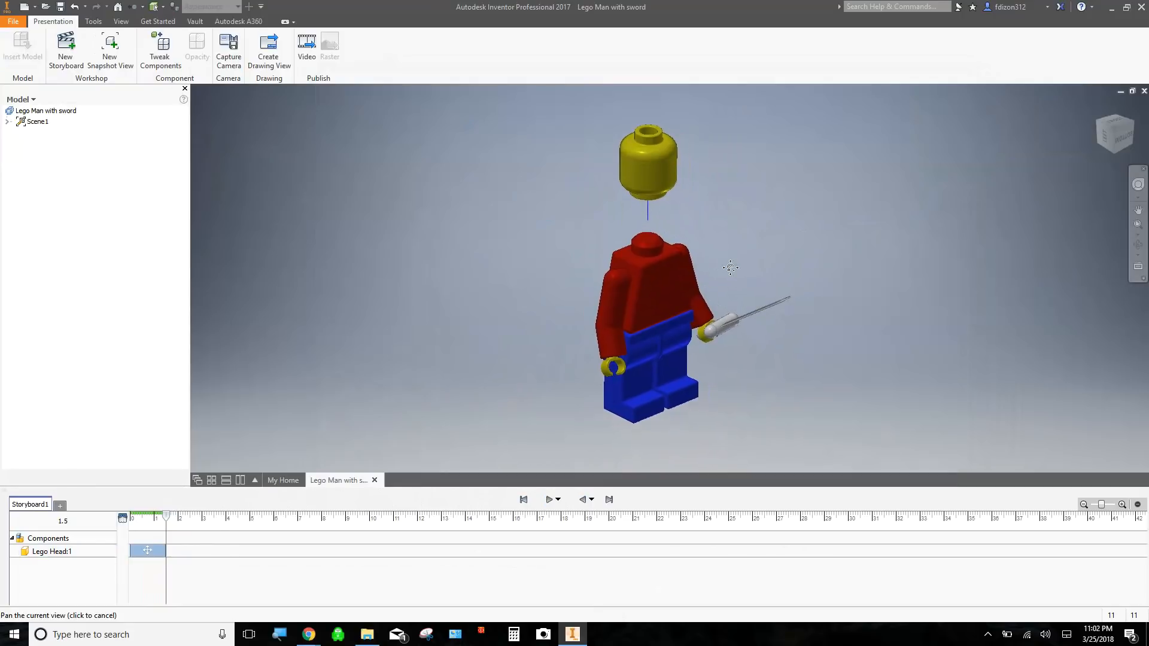
pyautogui.scroll(1, 715, 286)
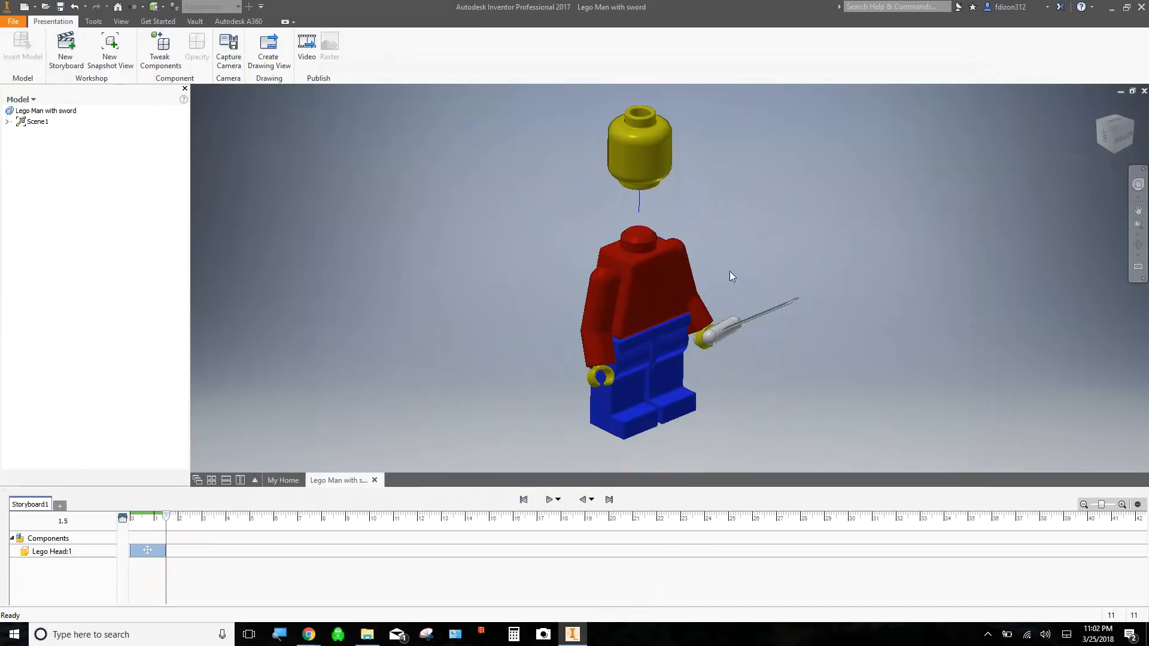
# Step: Tweak the right arm with its hand and the sword together about 12.6 mm outward from the torso, with a 2.5 s duration
pyautogui.click(709, 311)
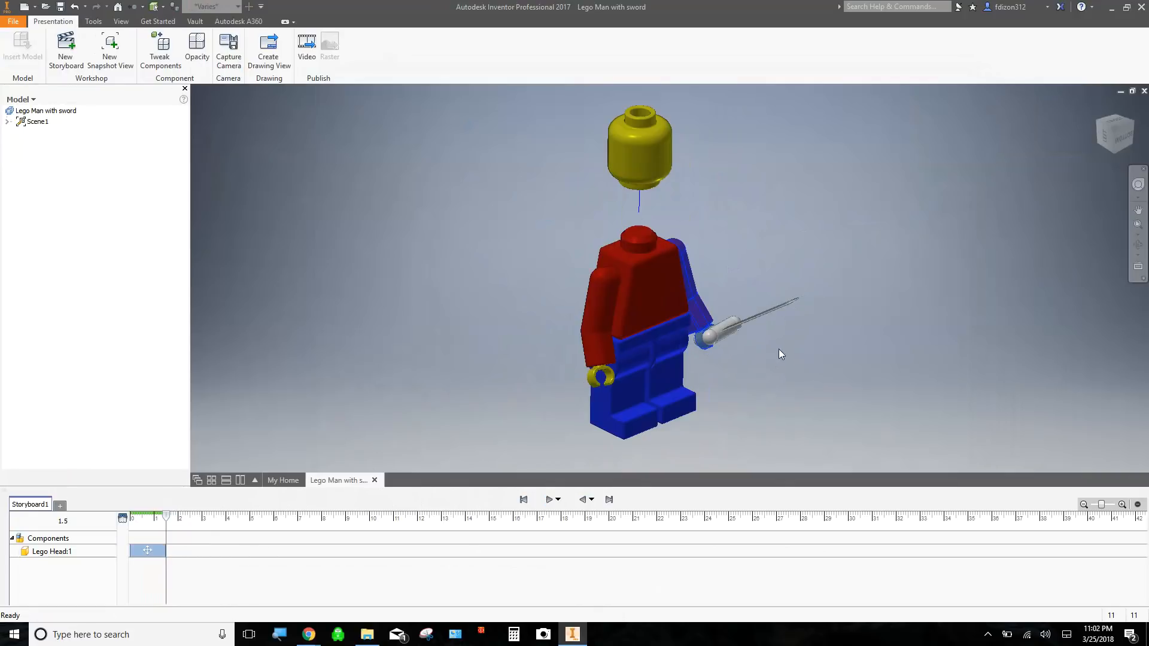
pyautogui.keyDown('ctrl'); pyautogui.click(726, 334); pyautogui.keyUp('ctrl')
pyautogui.scroll(3, 712, 317)
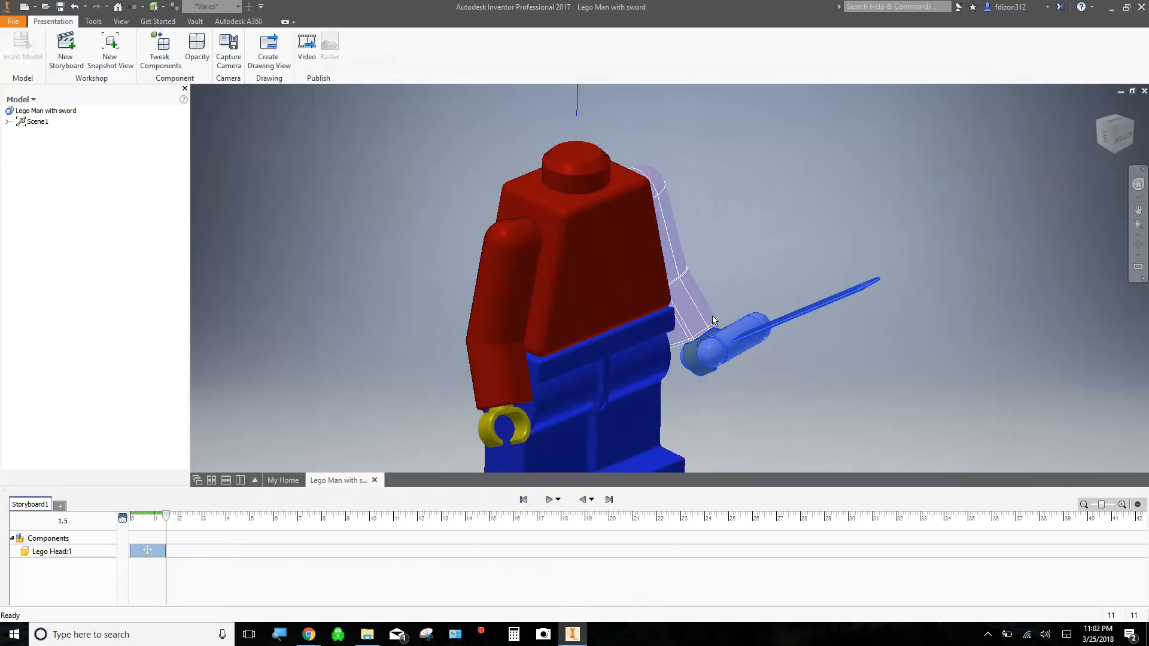
pyautogui.scroll(-3, 864, 376)
pyautogui.scroll(-2, 862, 374)
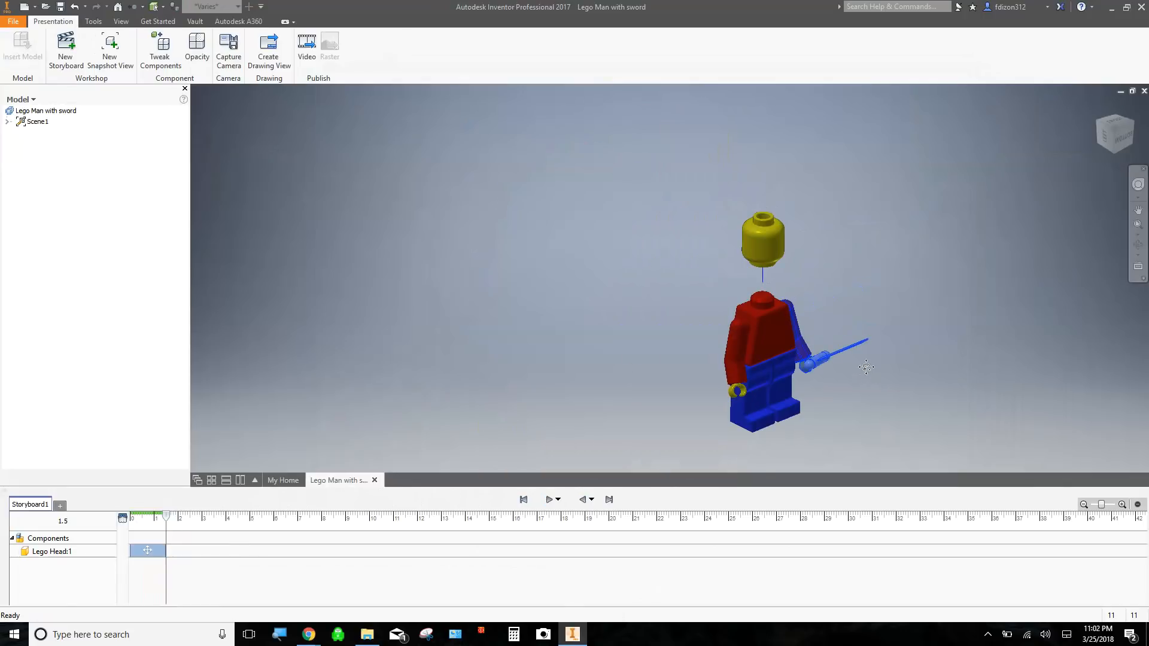
pyautogui.scroll(-2, 857, 367)
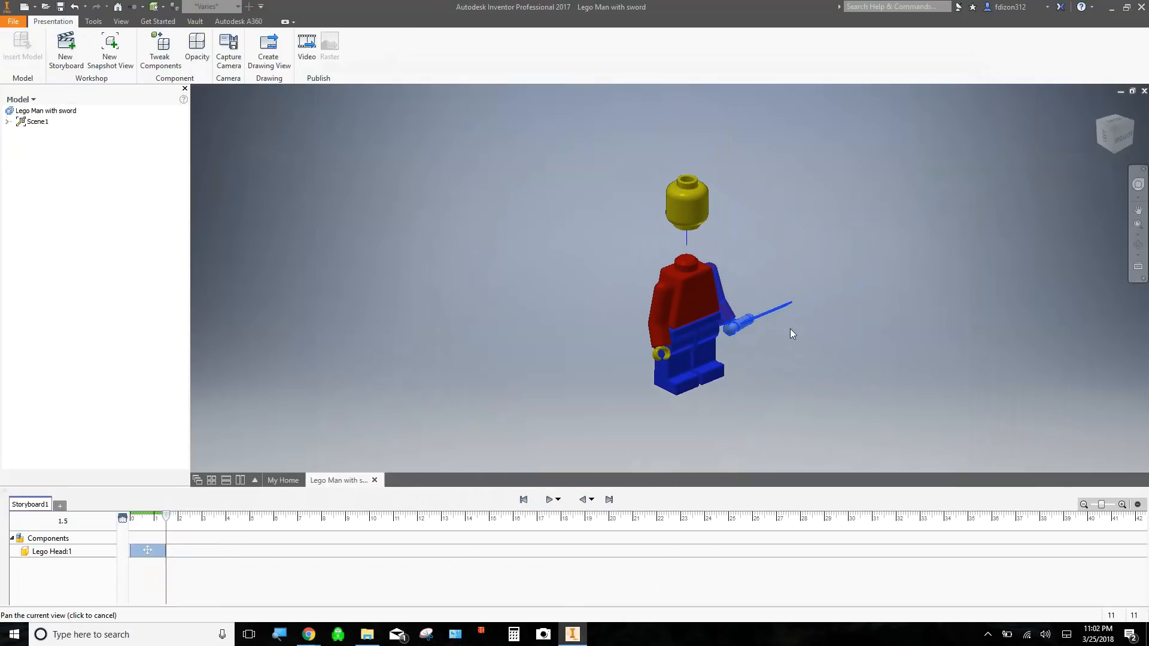
pyautogui.click(744, 328)
pyautogui.rightClick(737, 326)
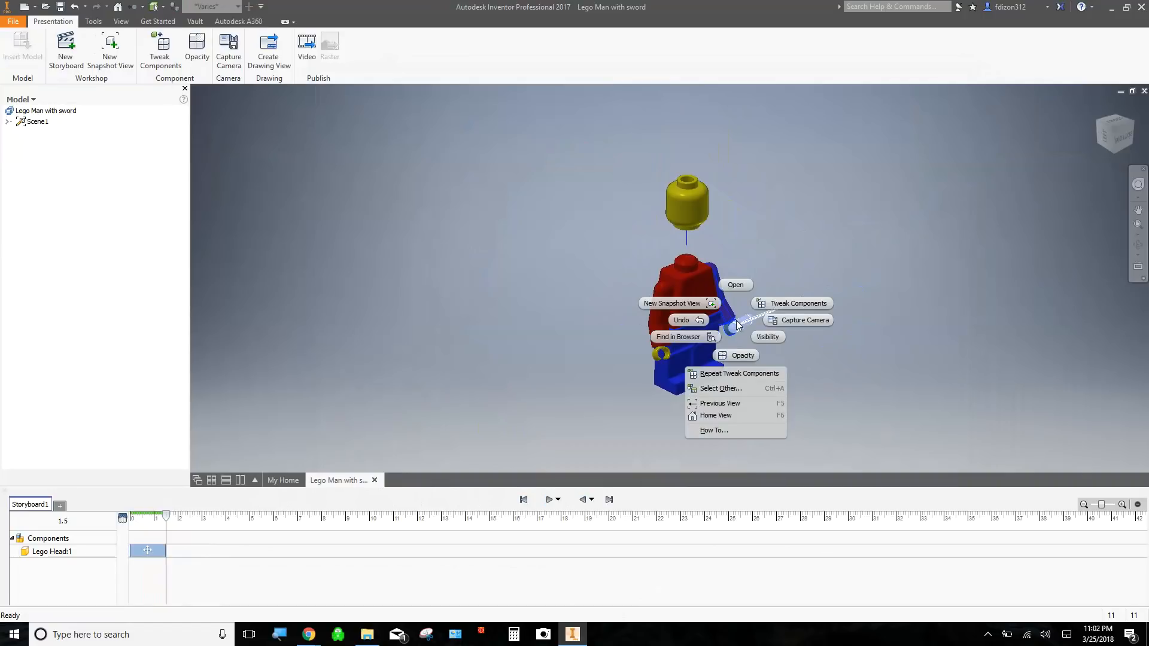
pyautogui.click(784, 304)
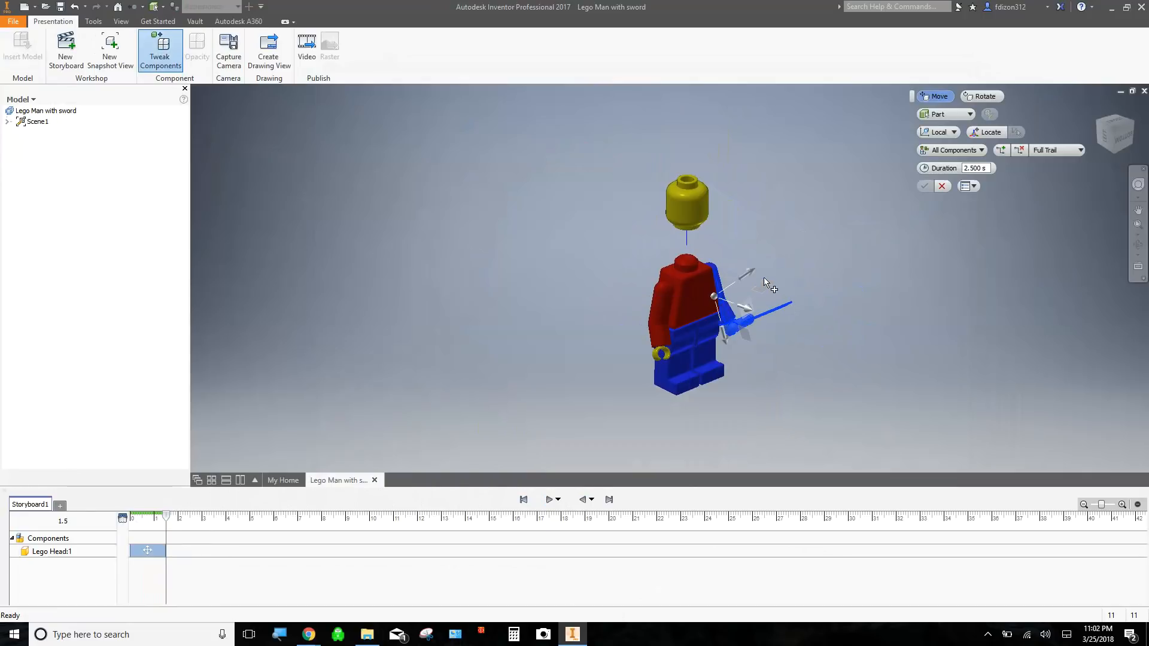
pyautogui.moveTo(750, 275); pyautogui.dragTo(786, 242)
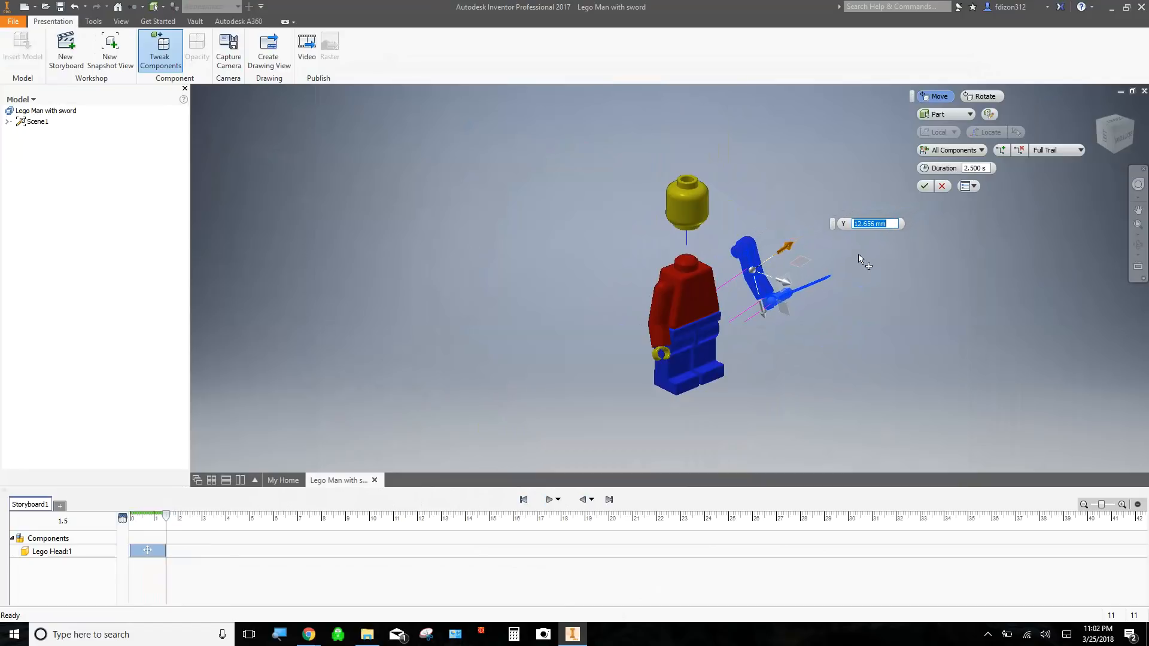
pyautogui.click(924, 187)
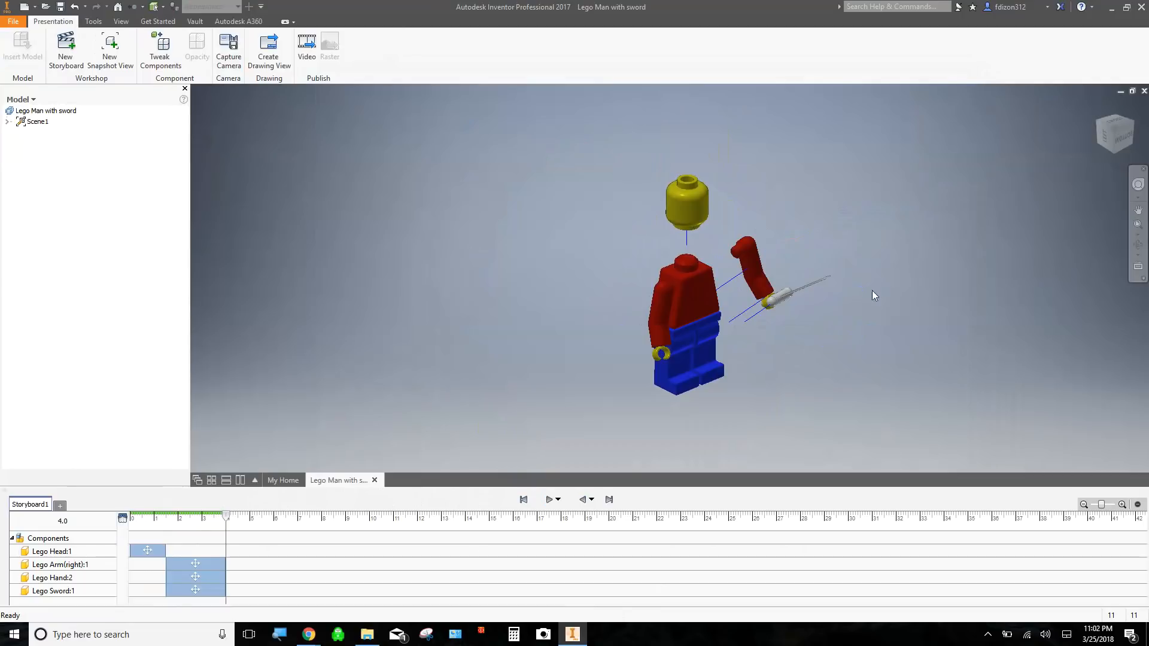
# Step: Tweak the left arm and its hand together about 16.9 mm outward from the torso, with a 2.5 s duration
pyautogui.click(660, 338)
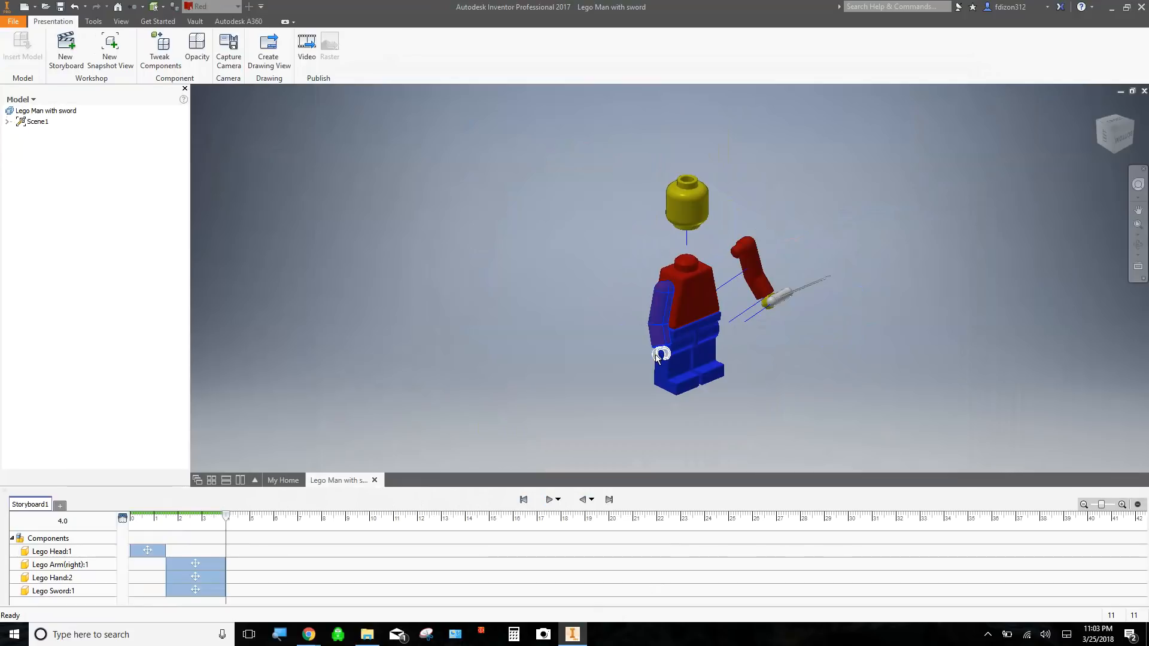
pyautogui.keyDown('ctrl'); pyautogui.click(670, 349); pyautogui.keyUp('ctrl')
pyautogui.rightClick(660, 331)
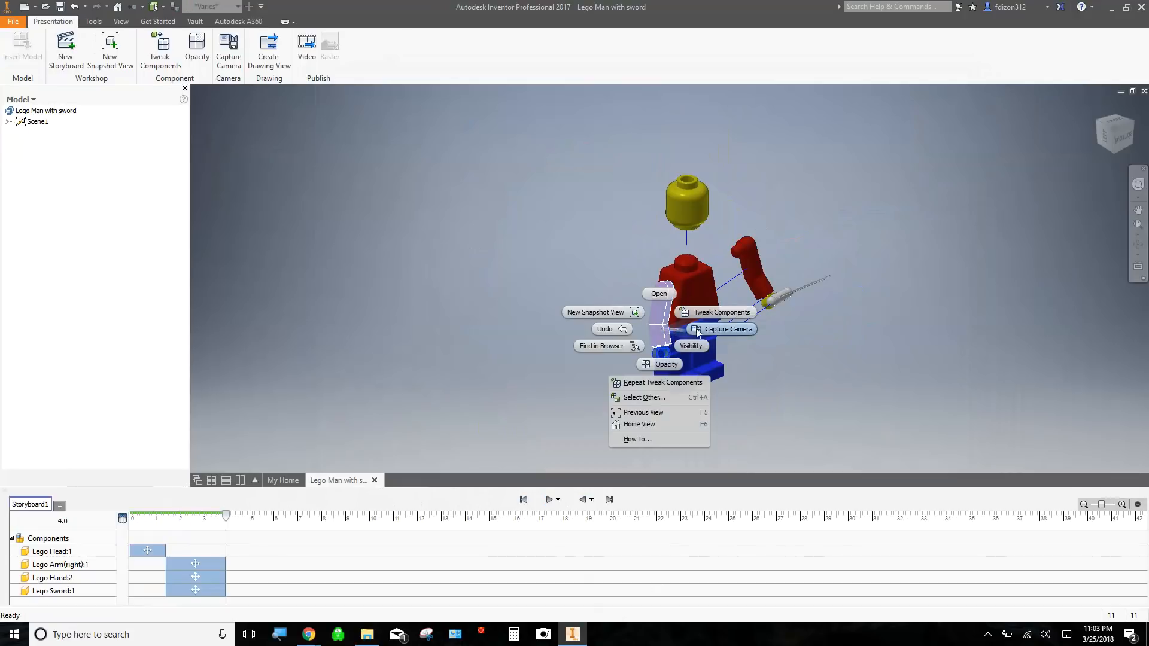
pyautogui.click(711, 321)
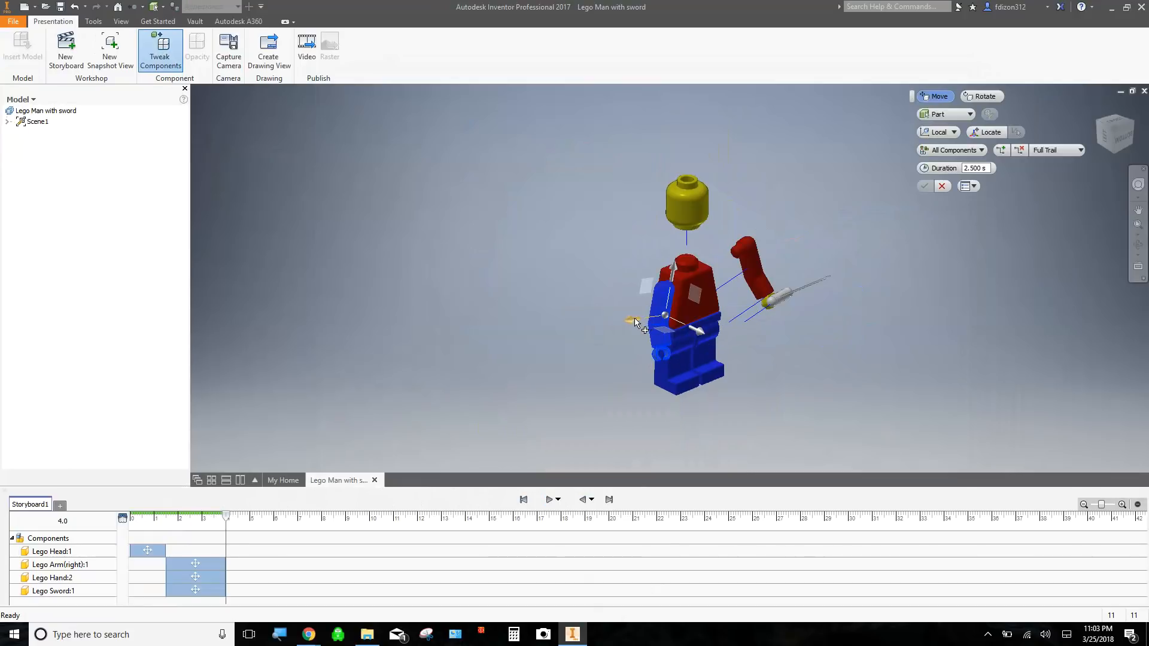
pyautogui.moveTo(634, 322); pyautogui.dragTo(584, 332)
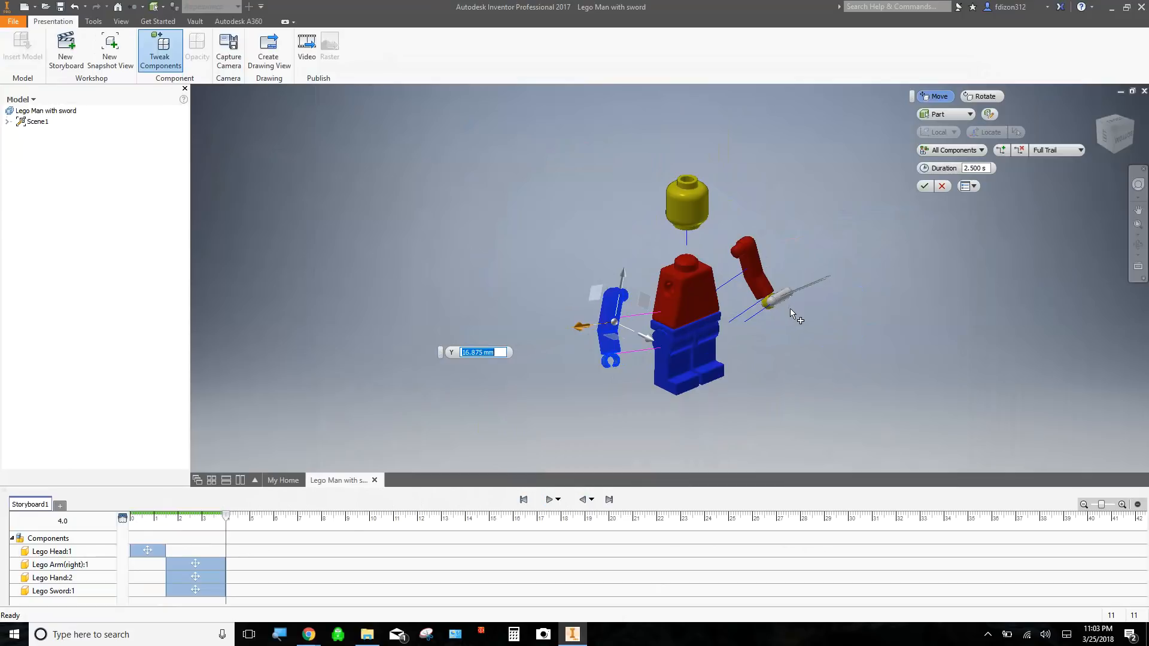
pyautogui.click(925, 187)
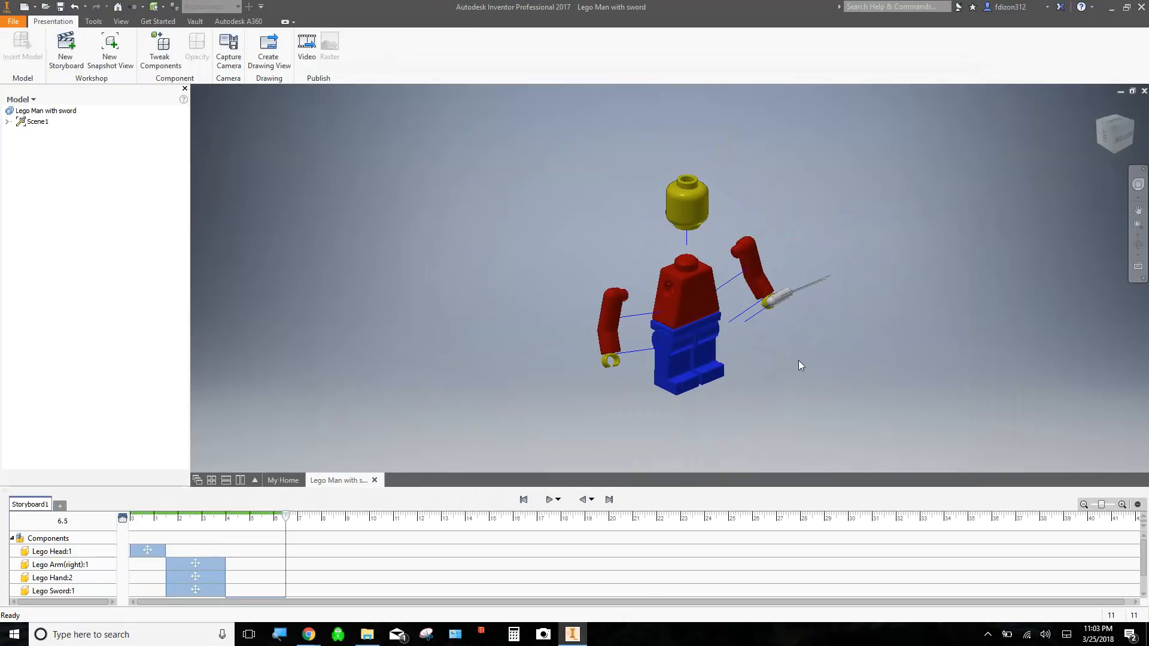
# Step: Tweak both hands and the sword together about 6.4 mm downward out of the arms, with a 2.5 s duration
pyautogui.moveTo(798, 360); pyautogui.dragTo(785, 334, button='middle')
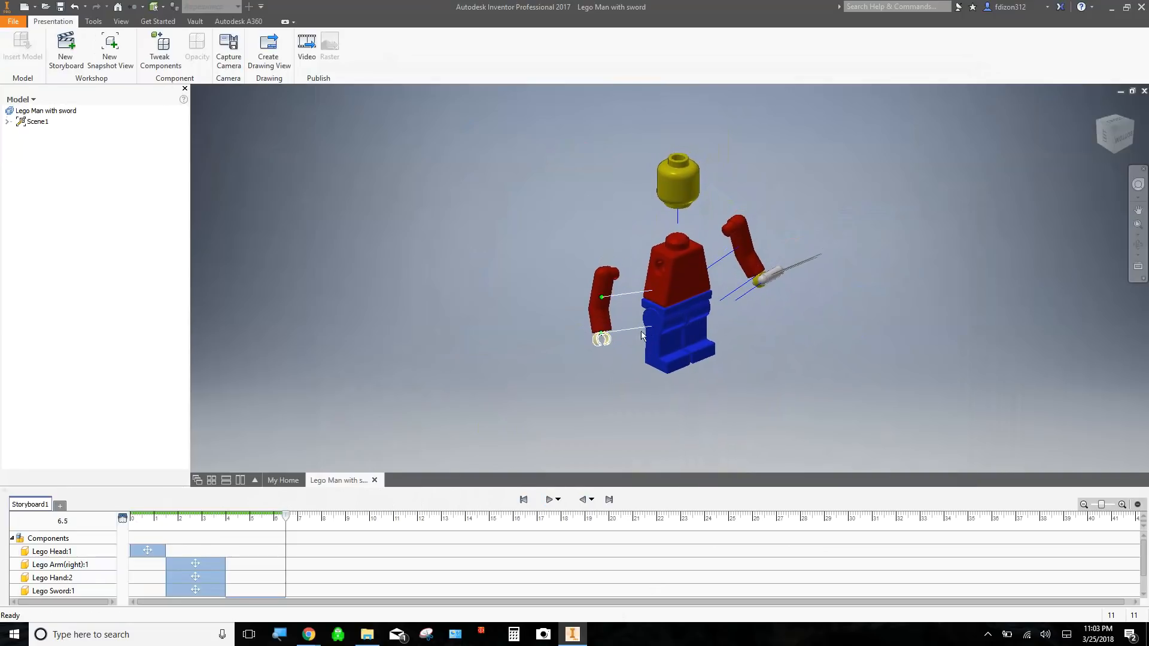
pyautogui.click(610, 340)
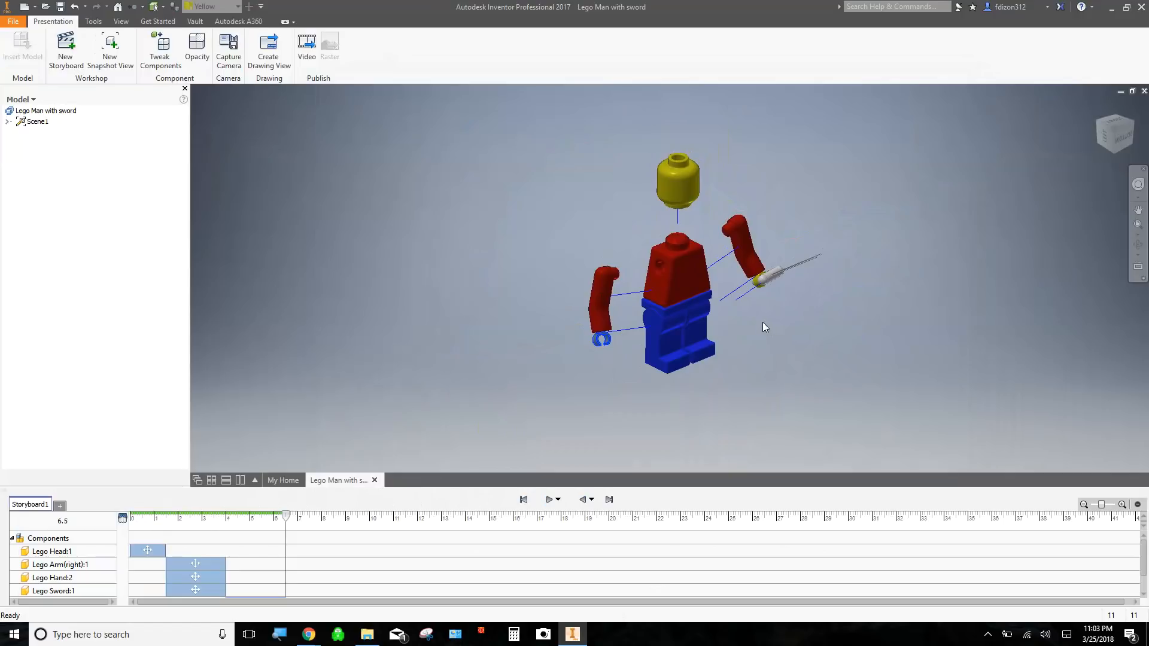
pyautogui.click(765, 282)
pyautogui.scroll(5, 764, 282)
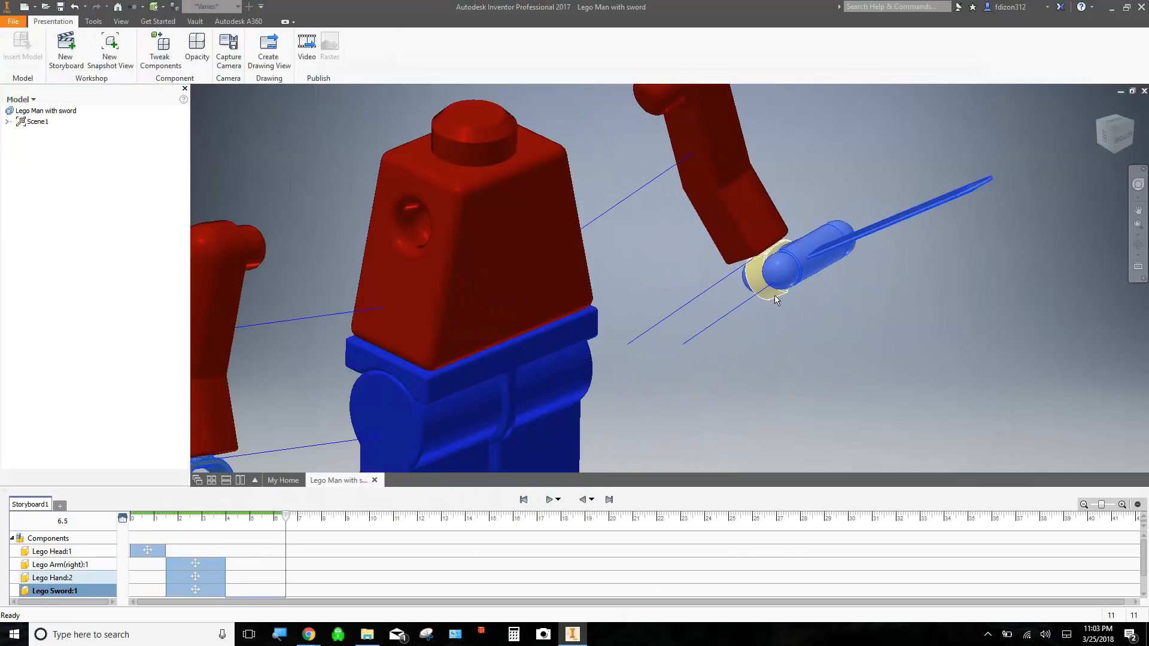
pyautogui.keyDown('ctrl'); pyautogui.click(773, 293); pyautogui.keyUp('ctrl')
pyautogui.scroll(-5, 737, 379)
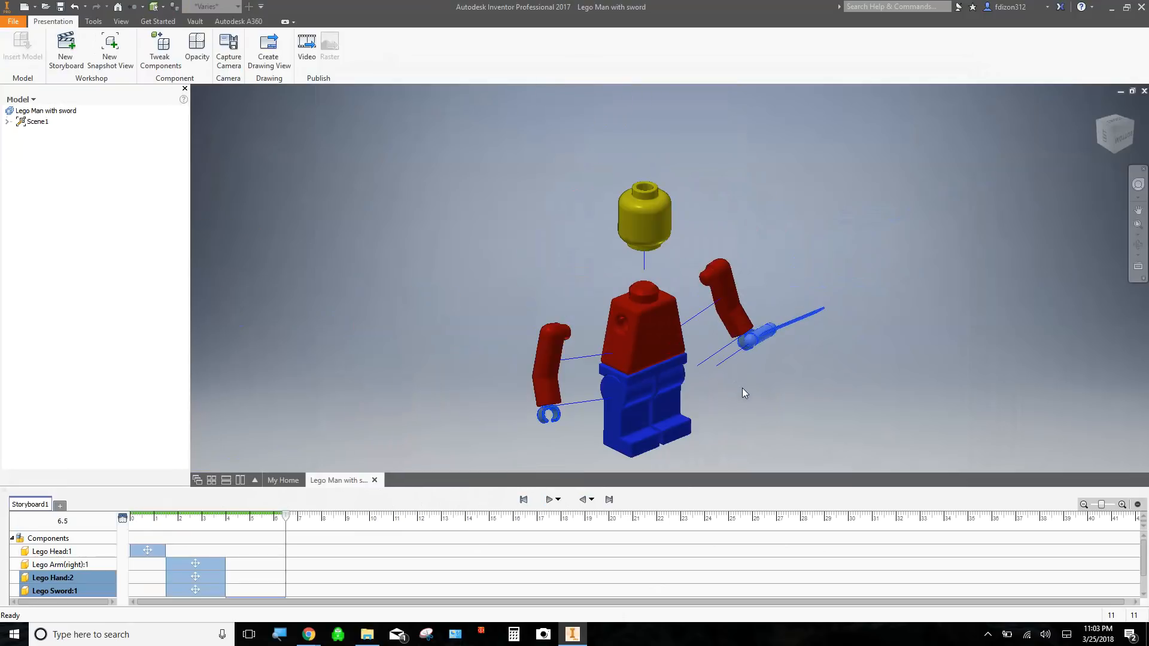
pyautogui.moveTo(744, 392); pyautogui.dragTo(742, 323, button='middle')
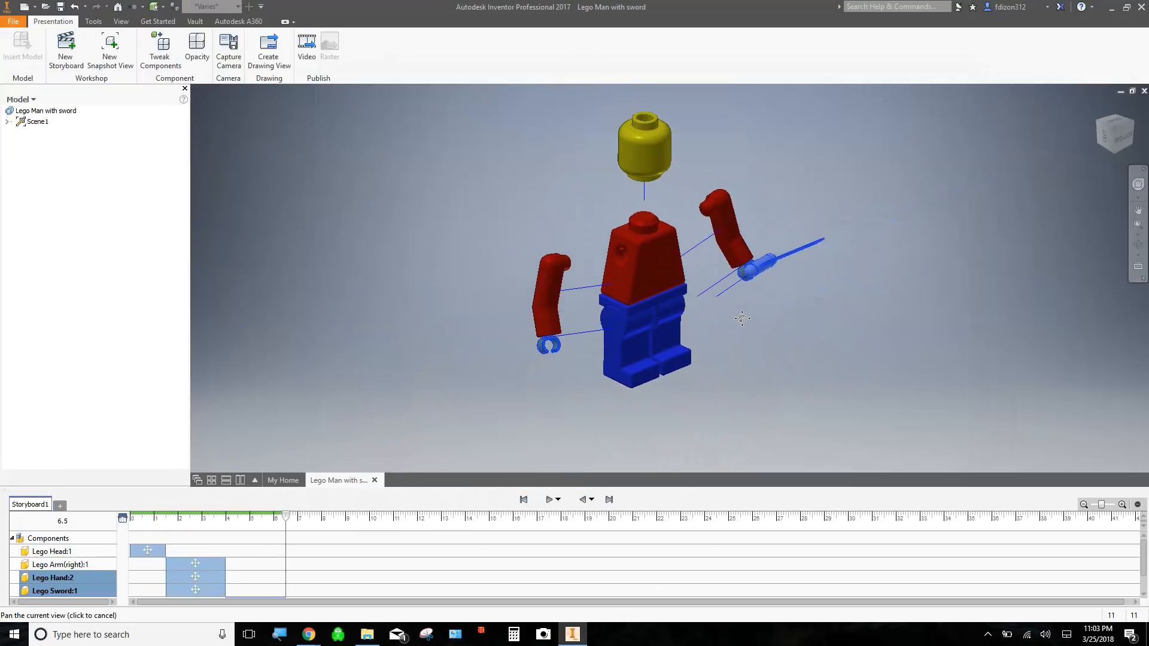
pyautogui.rightClick(756, 271)
pyautogui.click(799, 267)
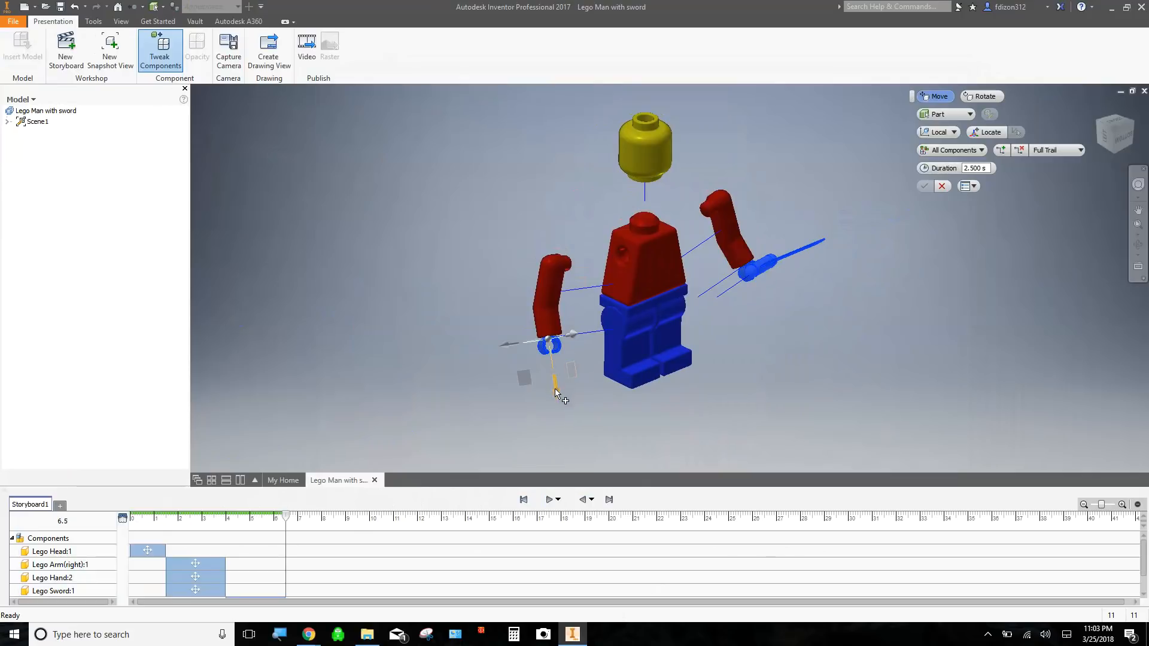
pyautogui.moveTo(554, 389); pyautogui.dragTo(562, 420)
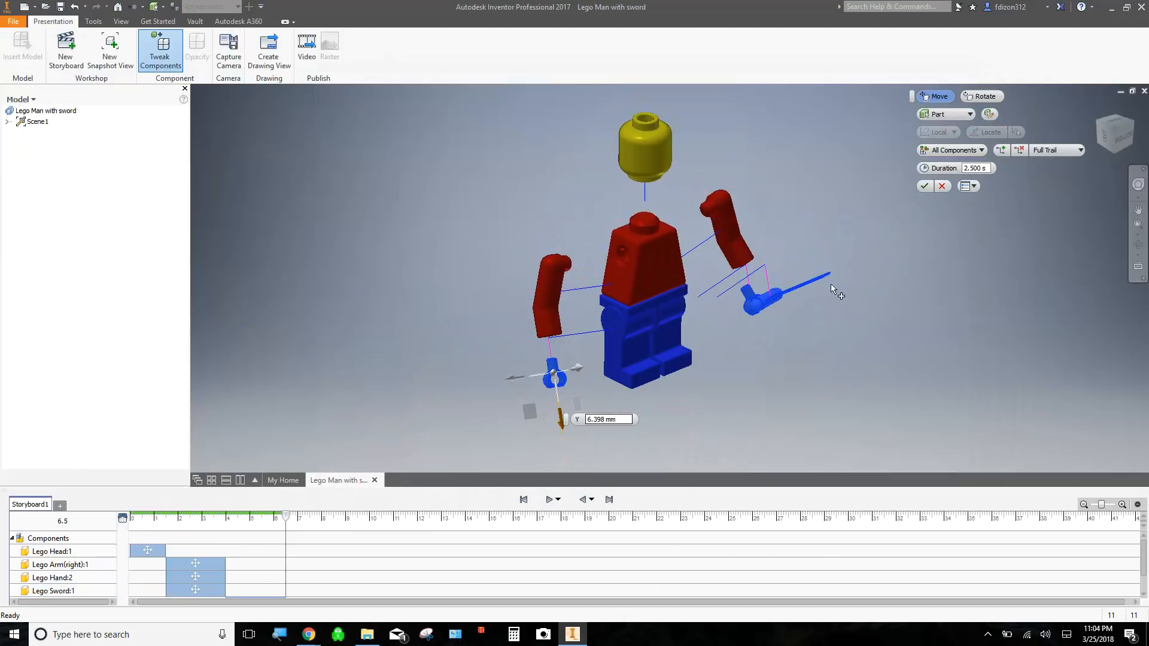
pyautogui.click(925, 188)
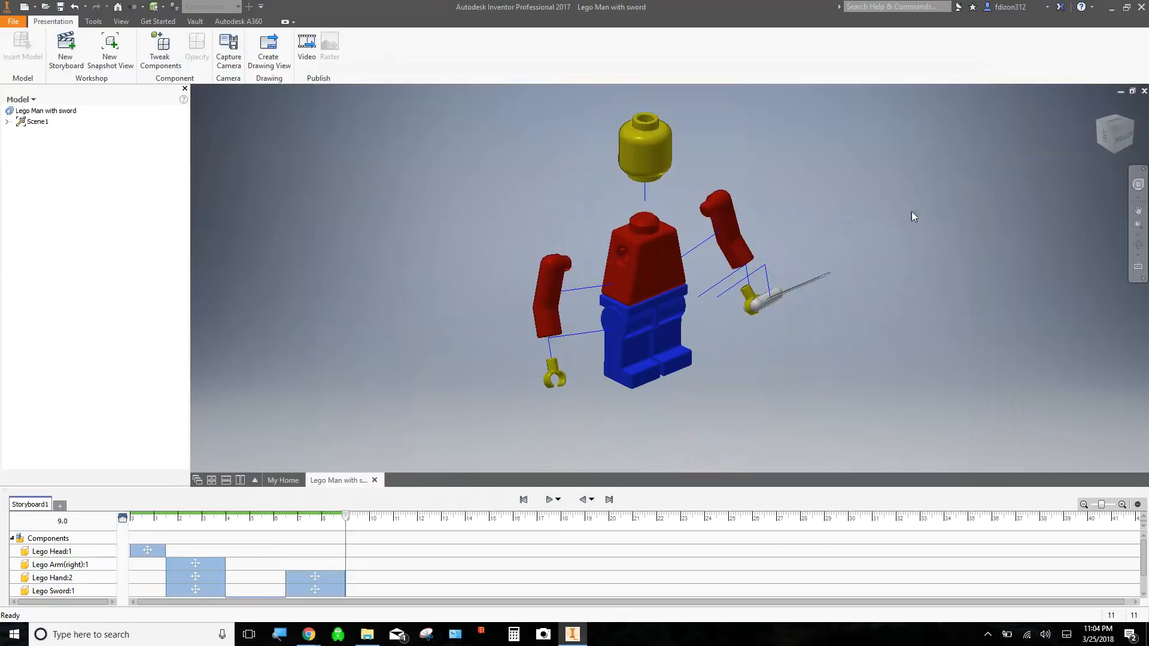
# Step: Tweak the sword about -0.7 mm along X and about 8.1 mm along Y, away from its hand, 2.5 s per move
pyautogui.rightClick(777, 302)
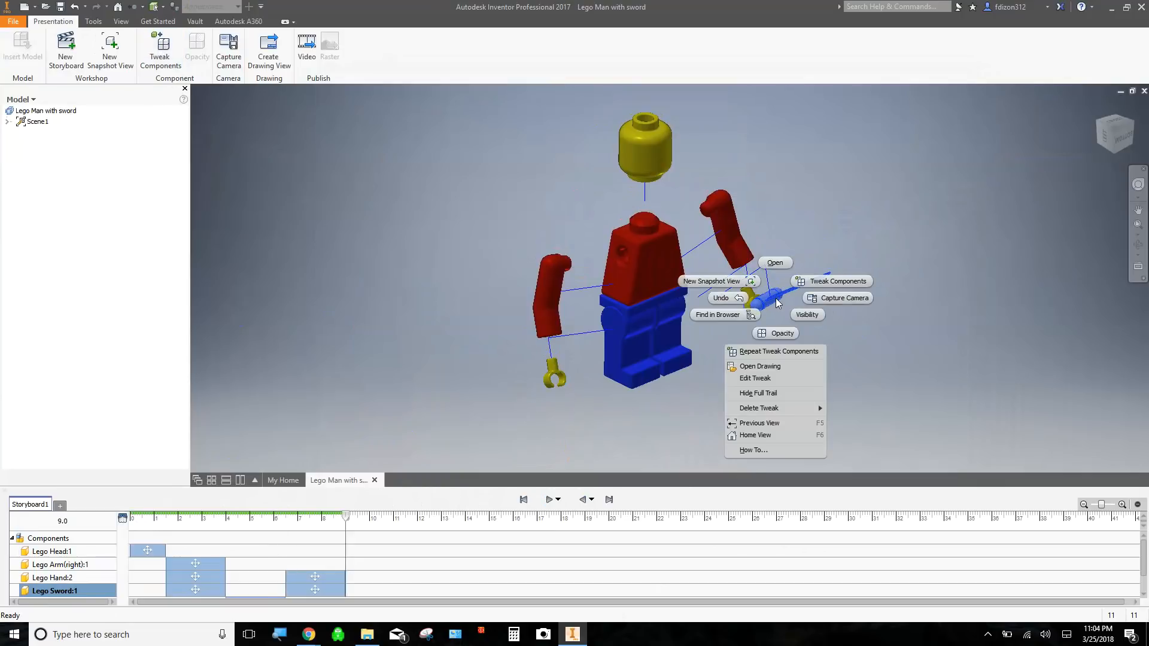
pyautogui.click(821, 285)
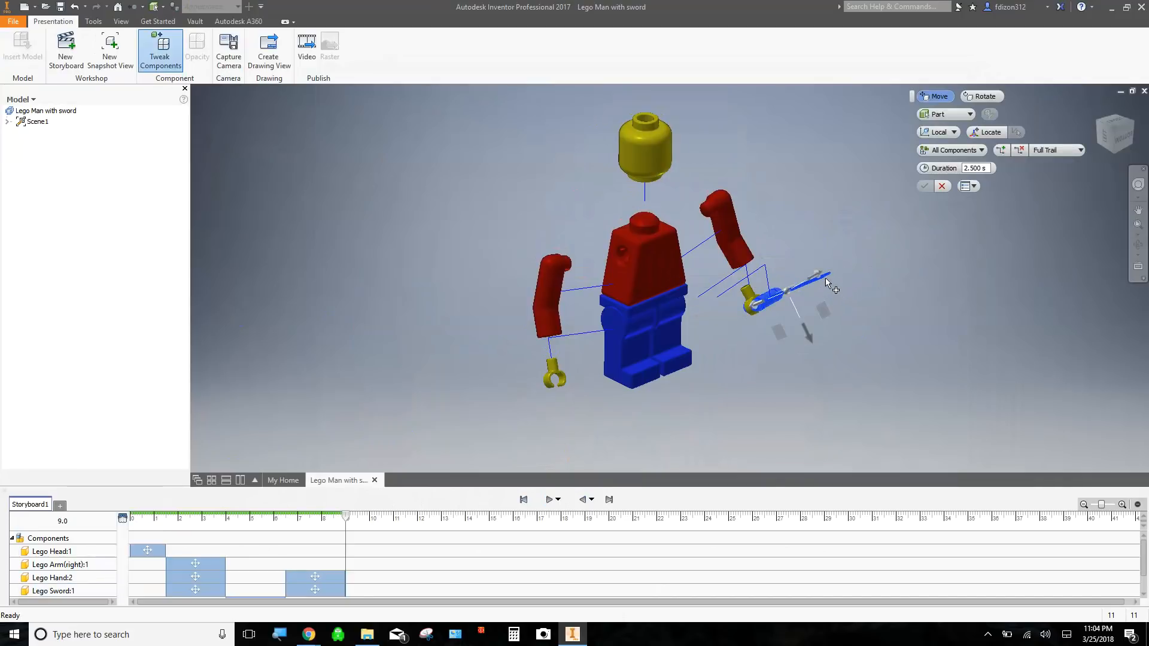
pyautogui.moveTo(833, 275); pyautogui.dragTo(815, 288)
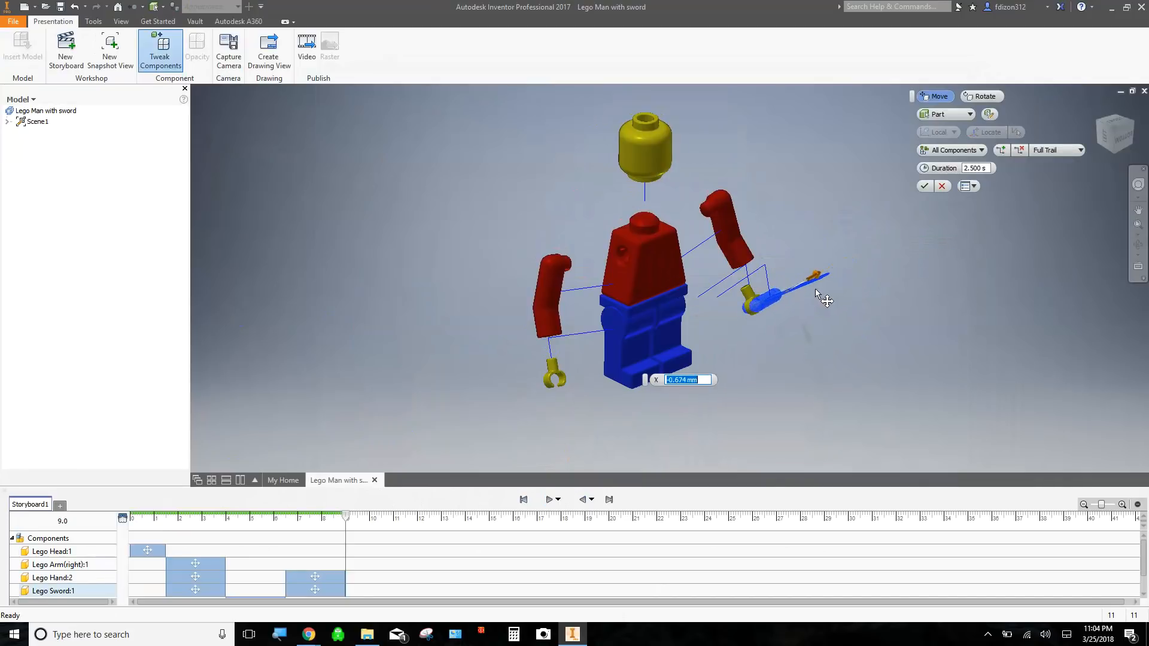
pyautogui.moveTo(803, 332); pyautogui.dragTo(822, 374)
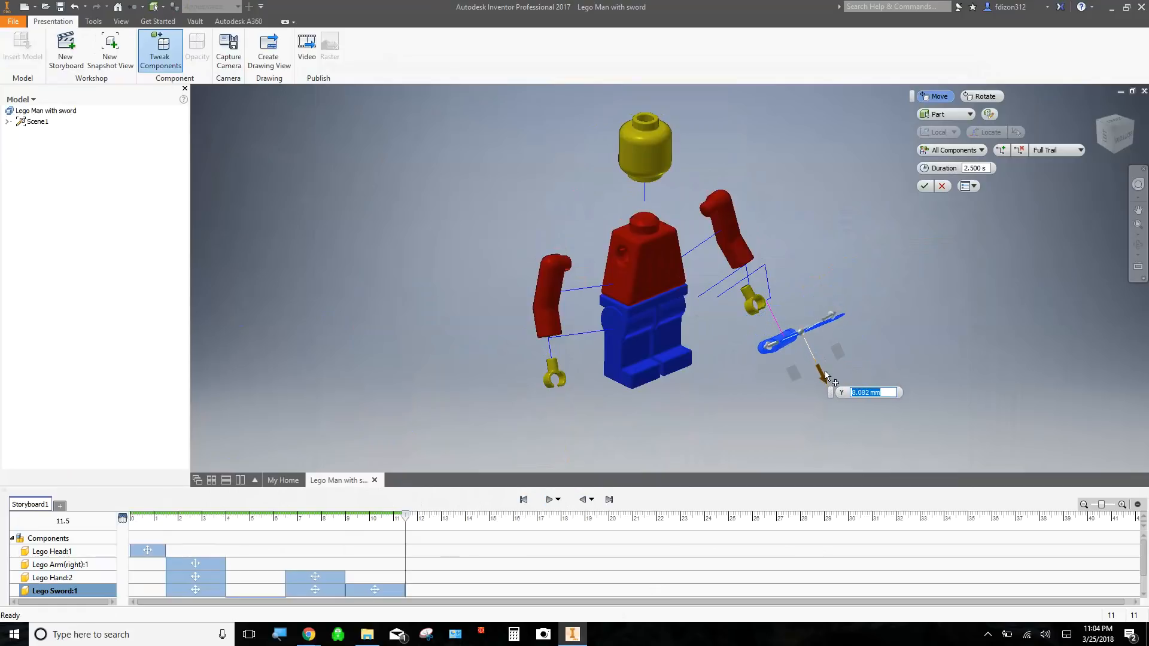
pyautogui.click(924, 188)
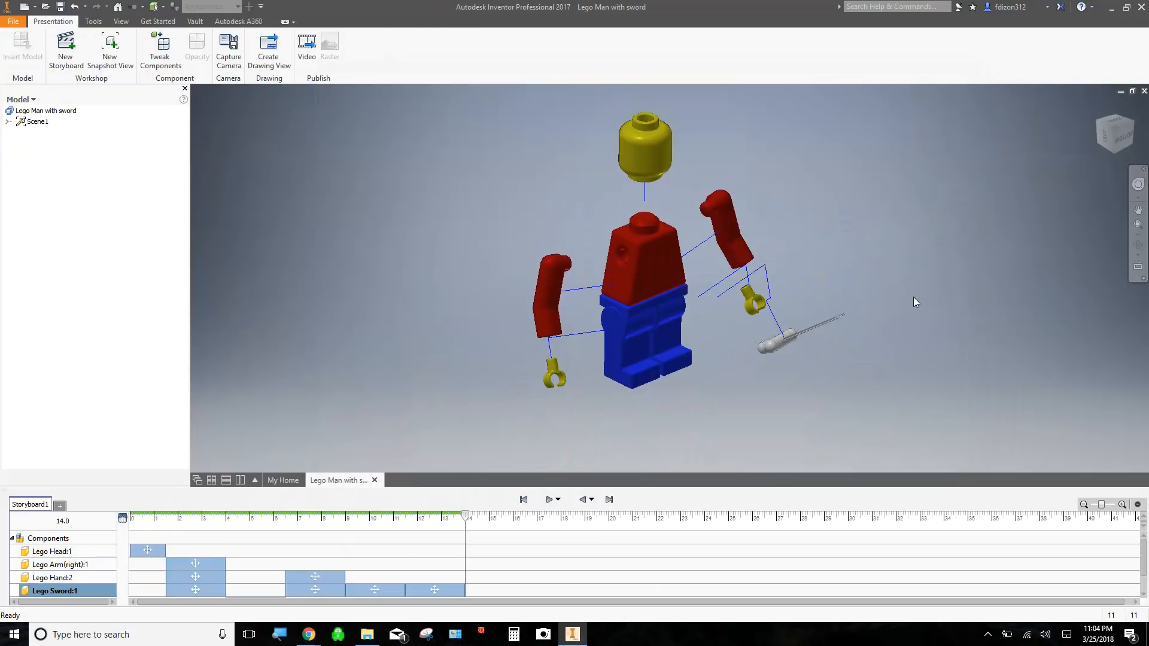
# Step: Enlarge the storyboard area and shift the left arm's and left hand's outward moves to start at 1.5 s, simultaneous with the right arm's
pyautogui.moveTo(539, 413); pyautogui.dragTo(562, 321, button='middle')
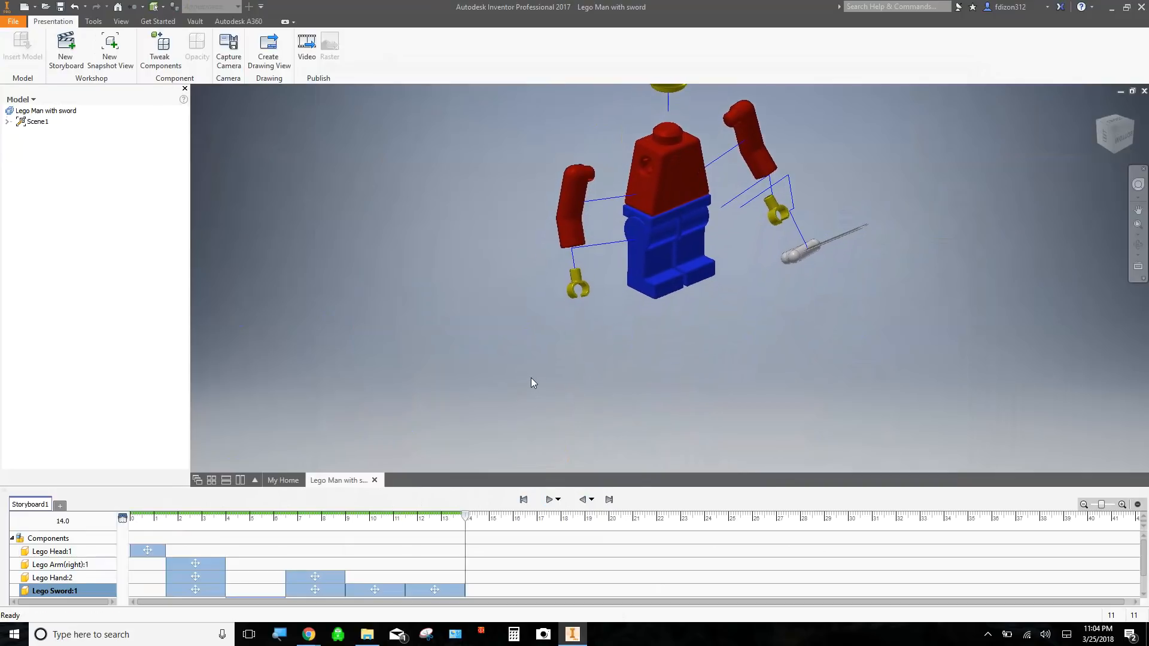
pyautogui.scroll(3, 532, 379)
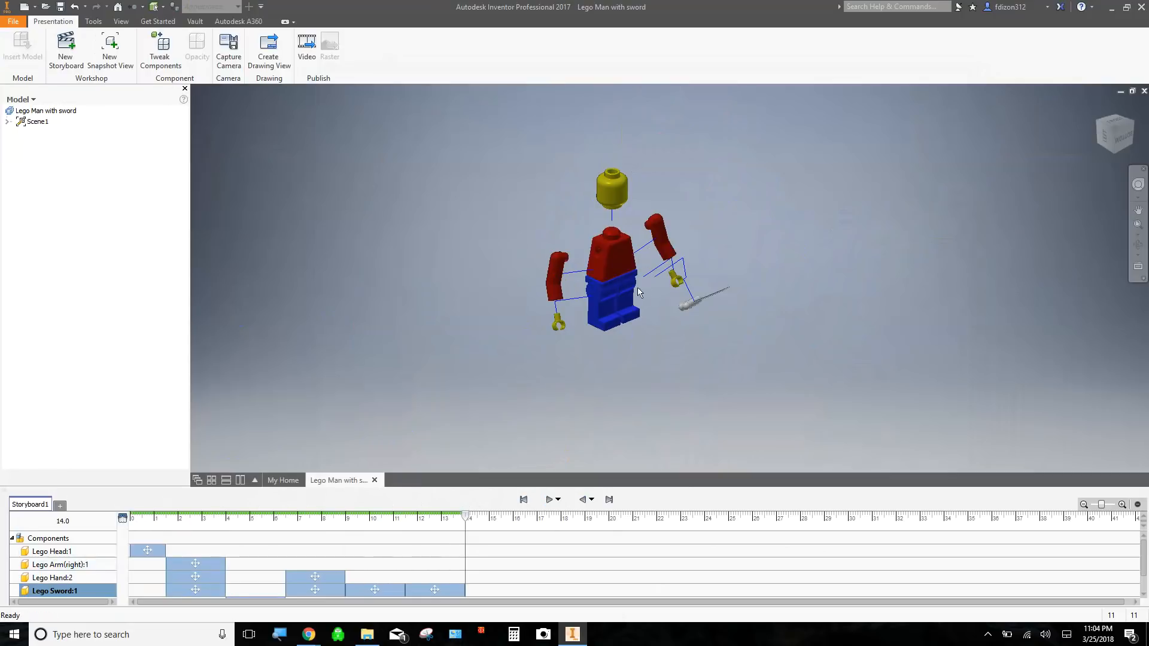
pyautogui.scroll(-6, 465, 456)
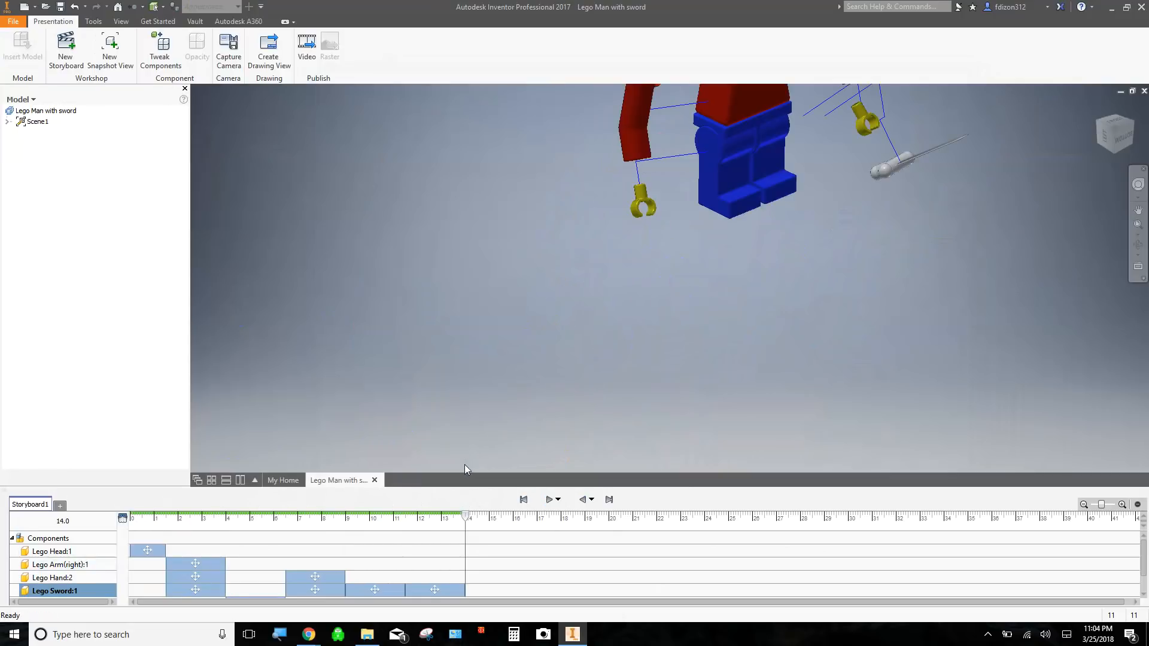
pyautogui.scroll(5, 465, 464)
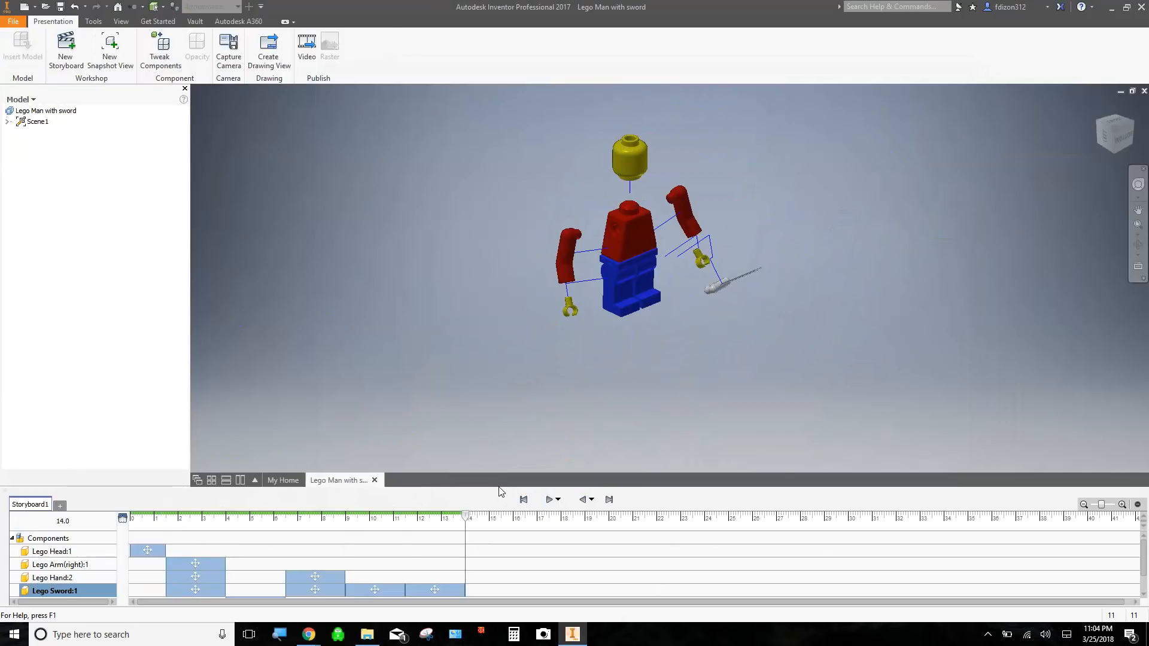
pyautogui.moveTo(501, 488); pyautogui.dragTo(530, 357)
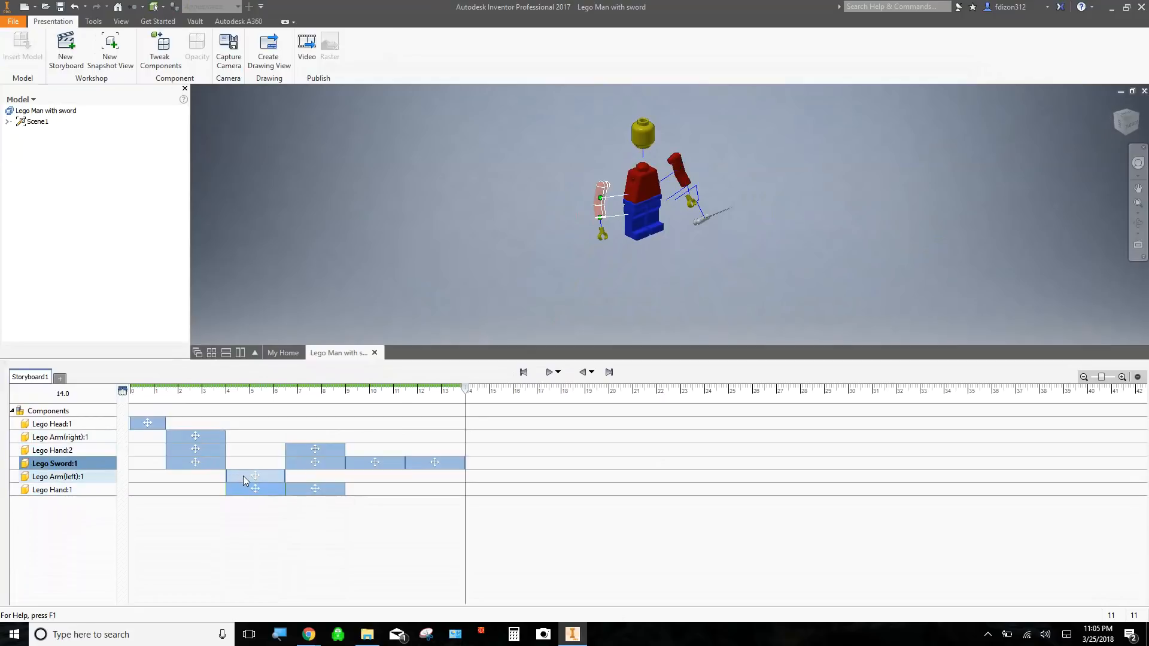
pyautogui.moveTo(247, 479); pyautogui.dragTo(182, 490)
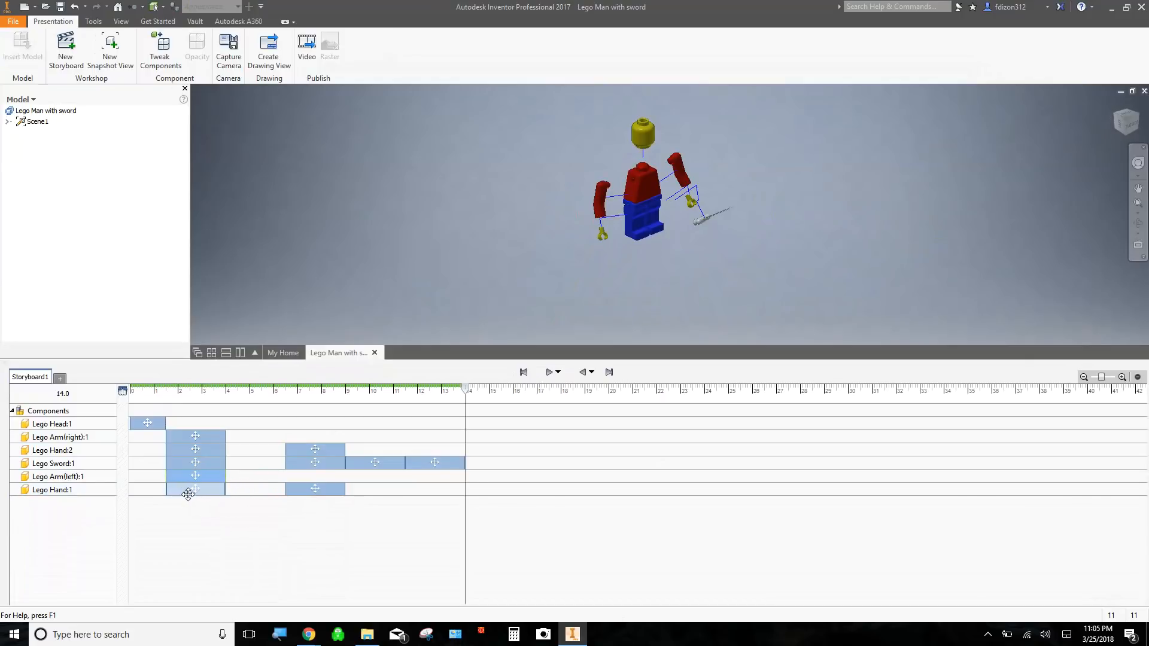
# Step: Play the storyboard from about 1.3 s to check the arm moves, and return the playhead to 1.2 s
pyautogui.click(161, 394)
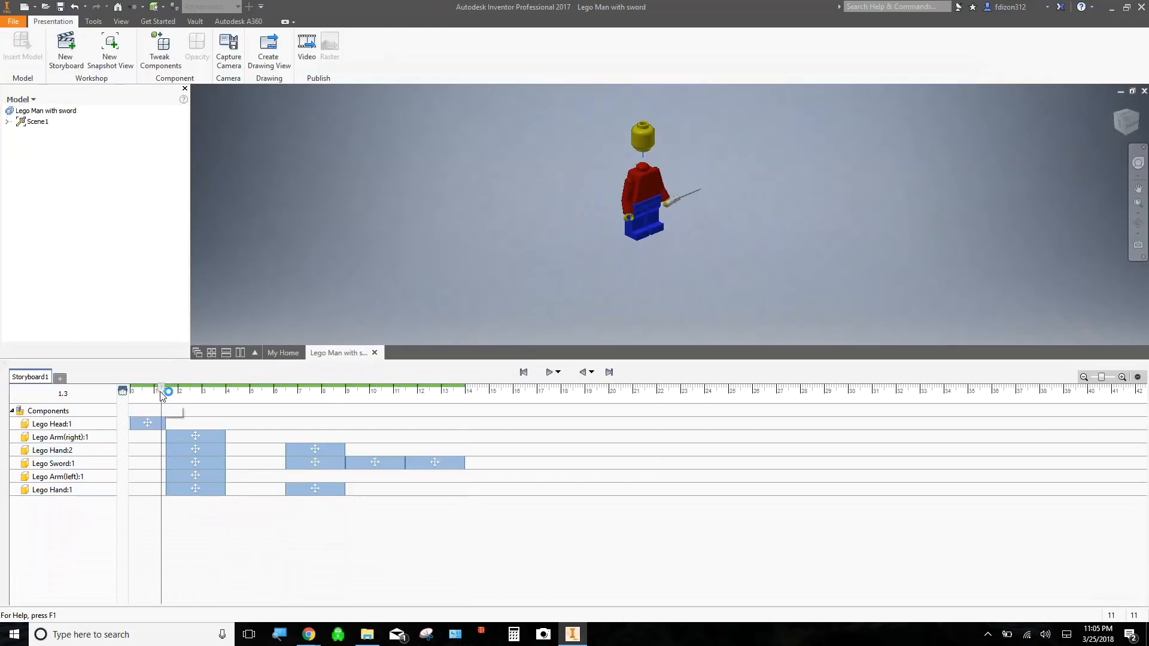
pyautogui.click(550, 372)
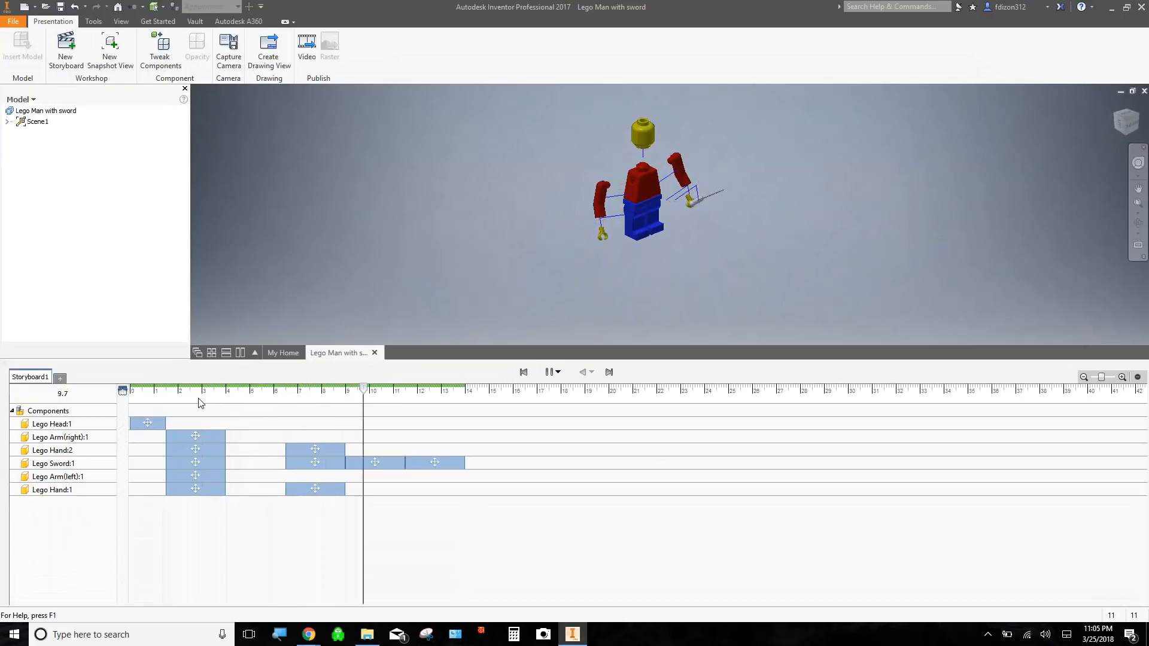
pyautogui.click(158, 393)
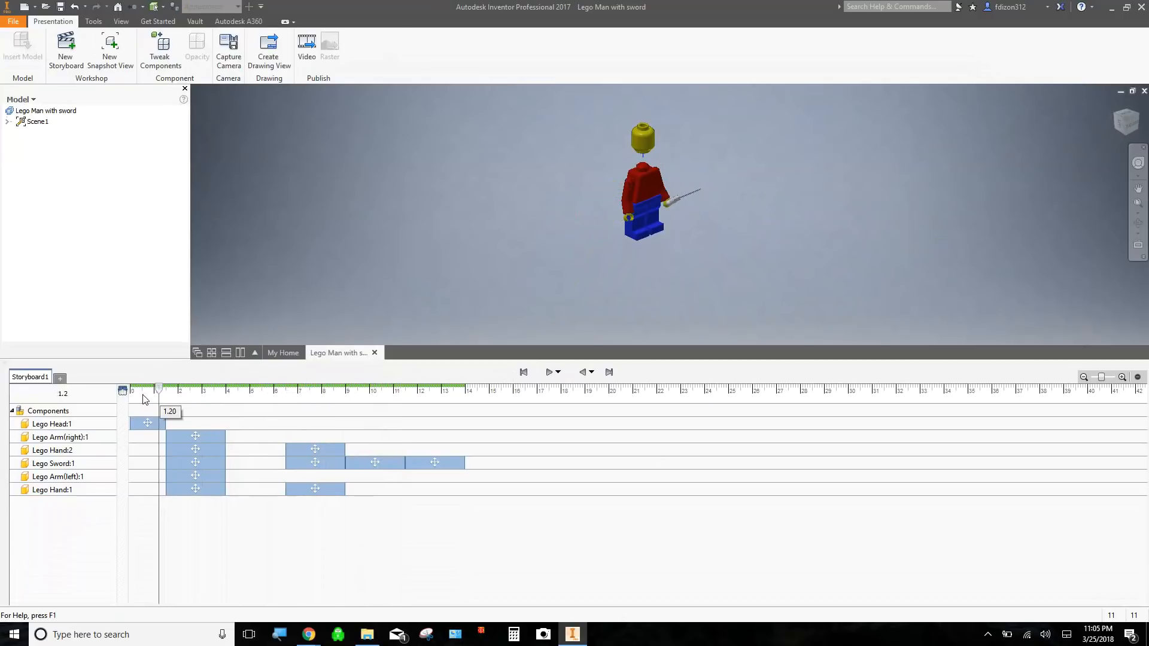
# Step: Select the right arm's move together with all moves after it and set their duration to 1.5 s
pyautogui.click(217, 436)
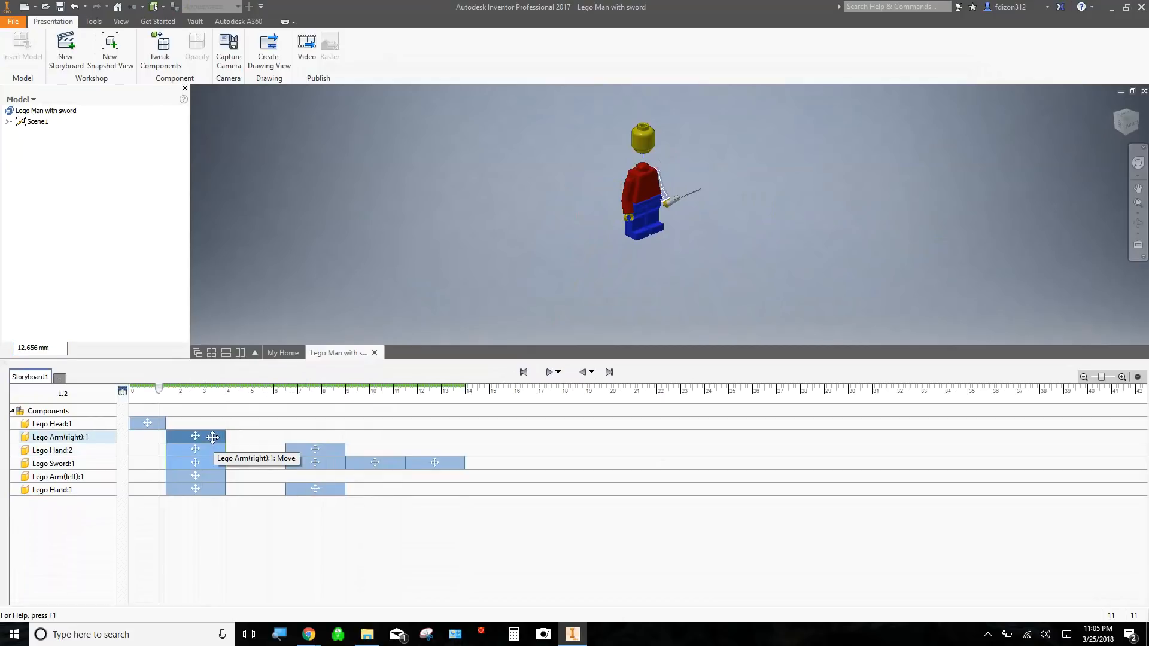
pyautogui.rightClick(213, 437)
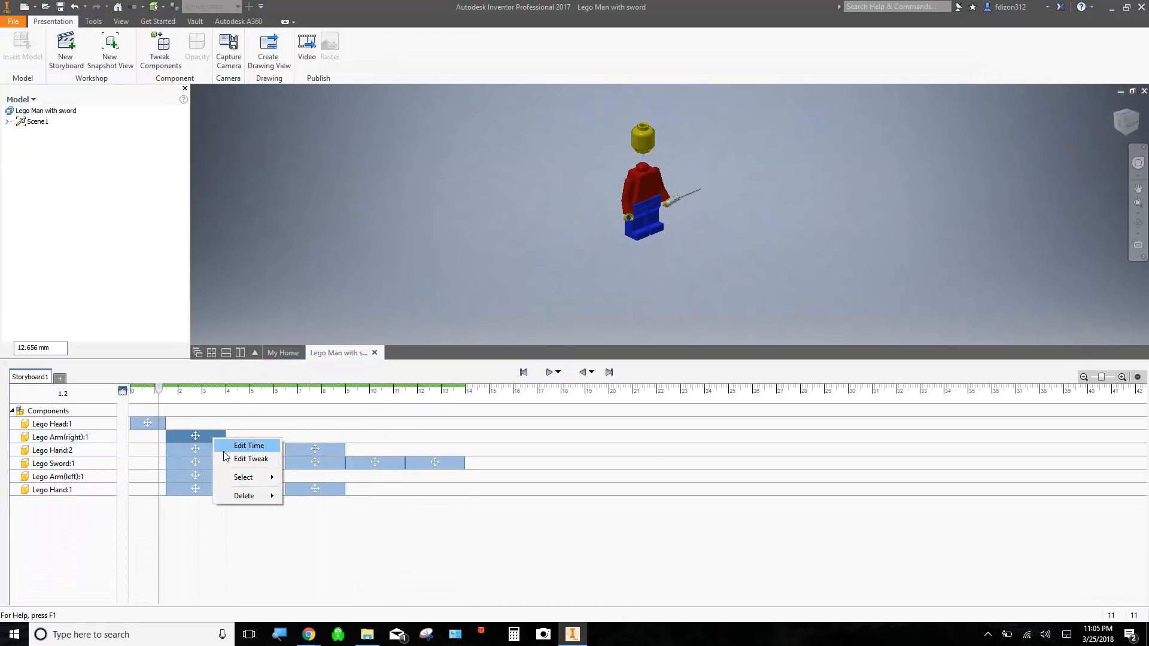
pyautogui.moveTo(243, 477)
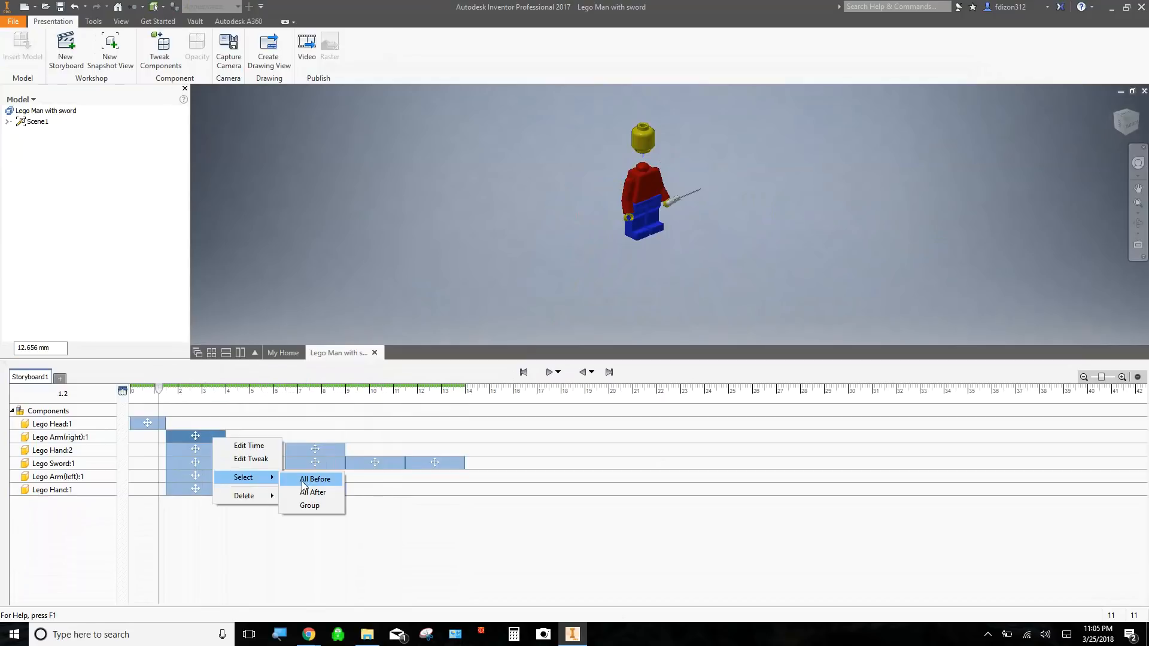
pyautogui.click(305, 492)
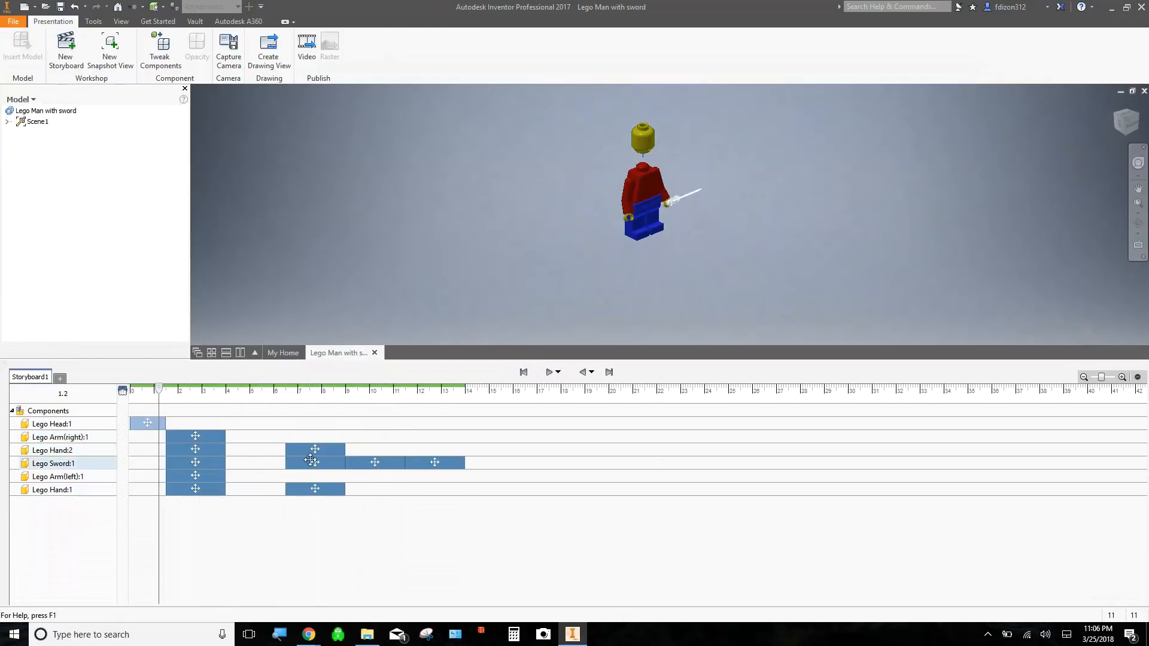
pyautogui.rightClick(210, 439)
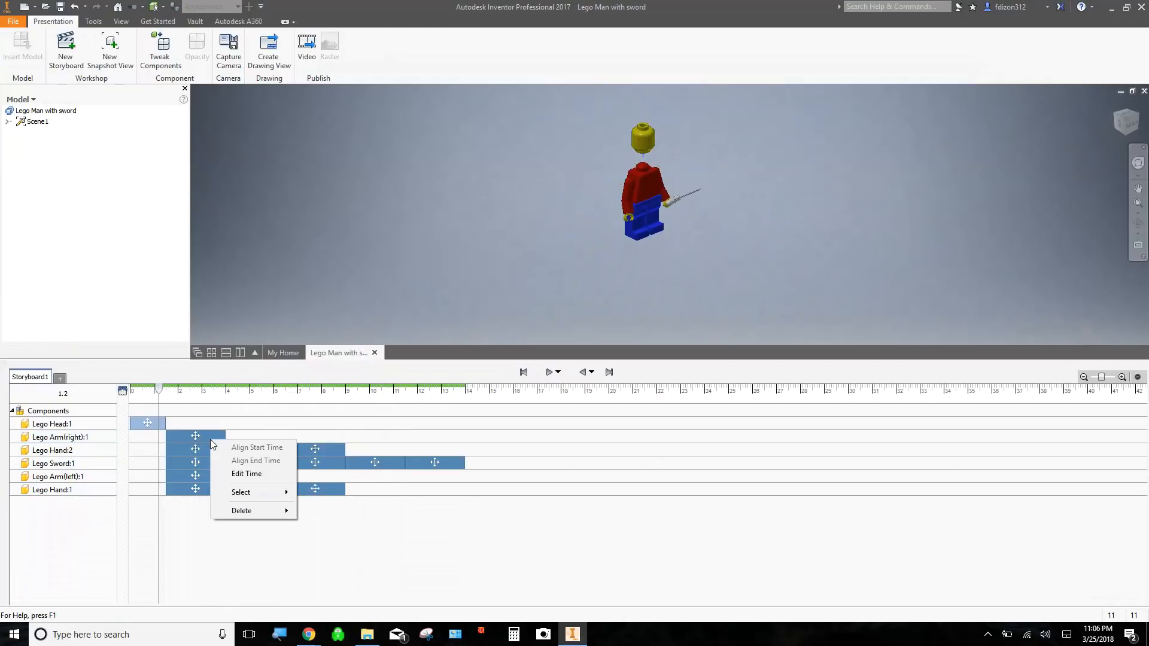
pyautogui.click(247, 474)
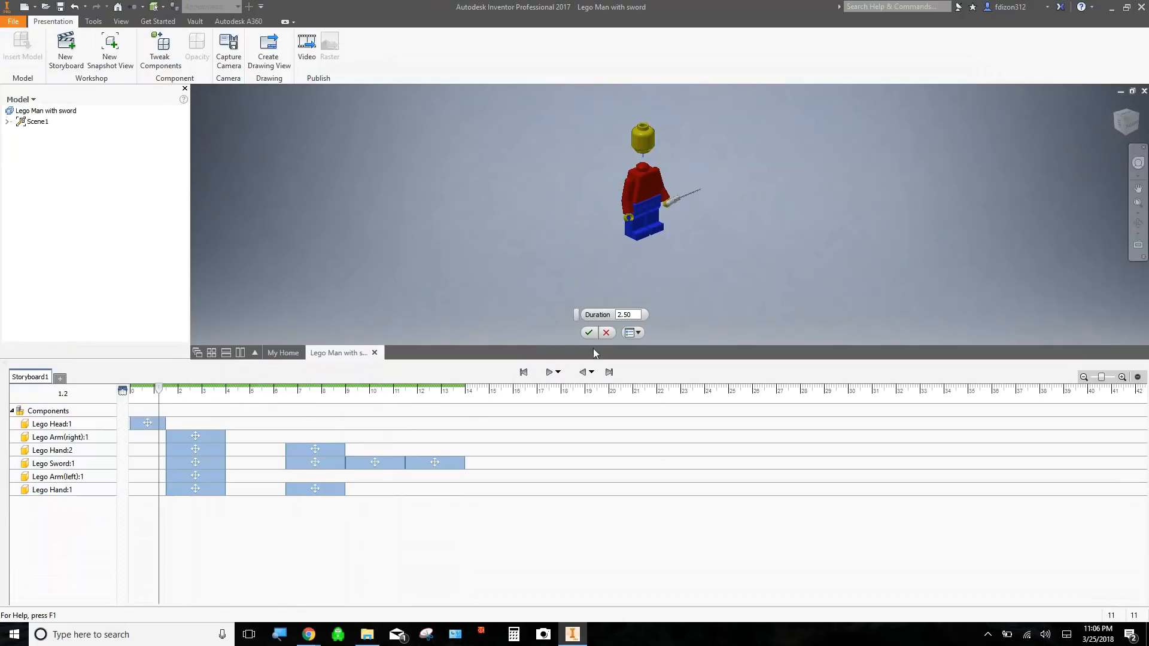
pyautogui.write('1.5')
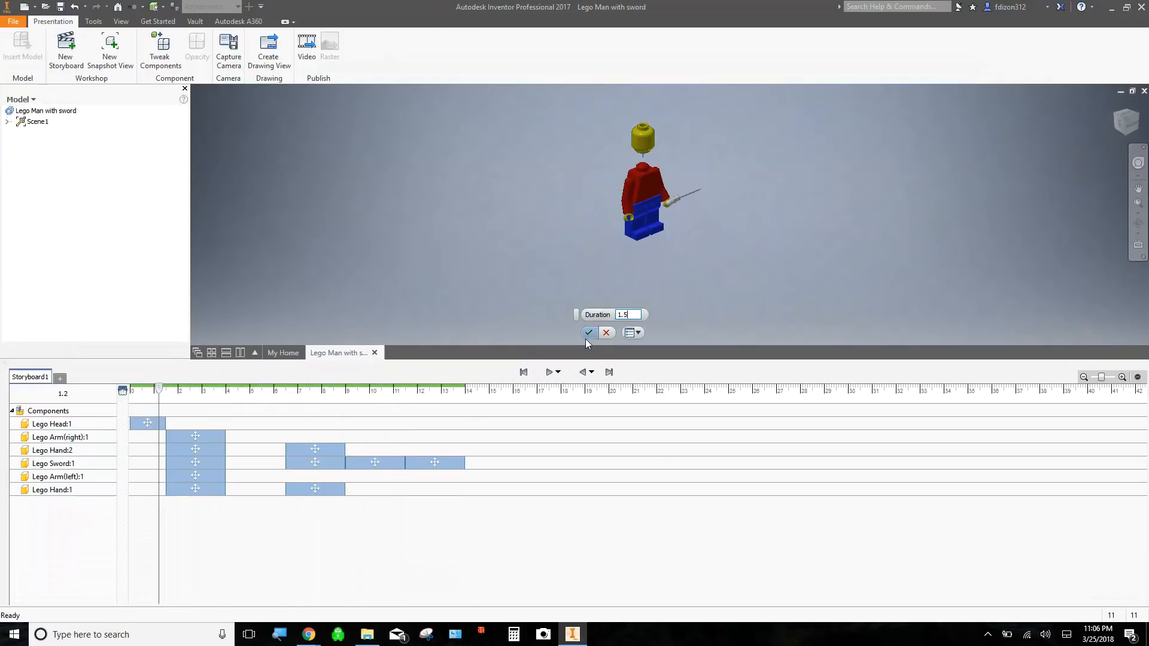
pyautogui.click(589, 332)
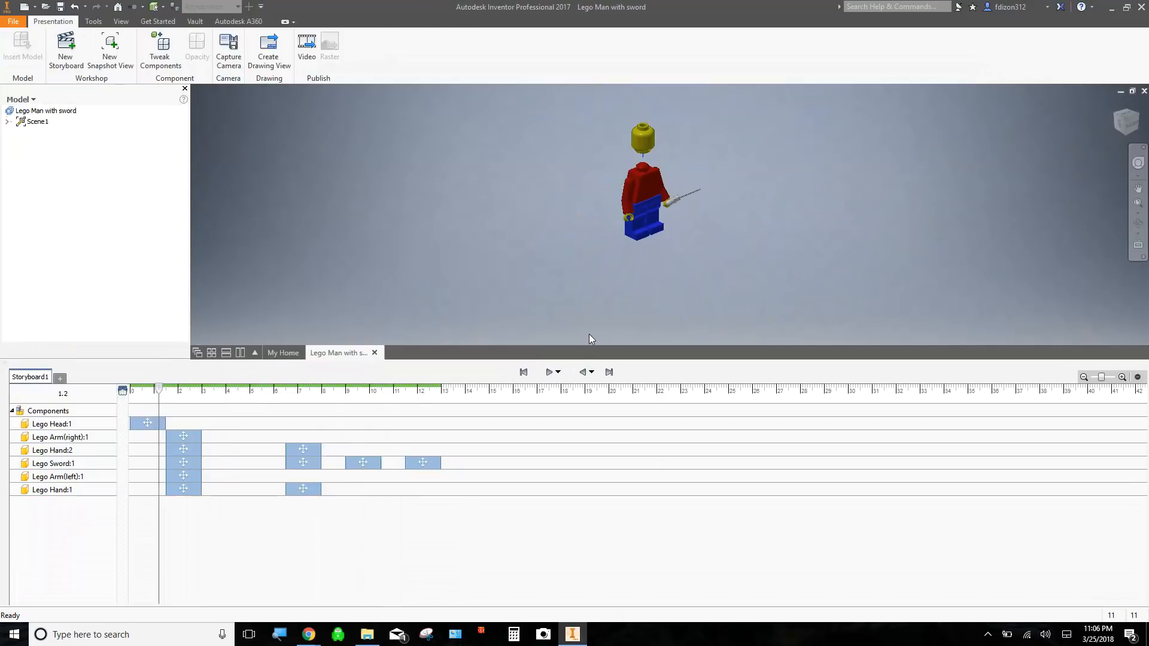
# Step: Select the group of the right arm's move, and that of the left arm's, to check which parts move together
pyautogui.click(189, 440)
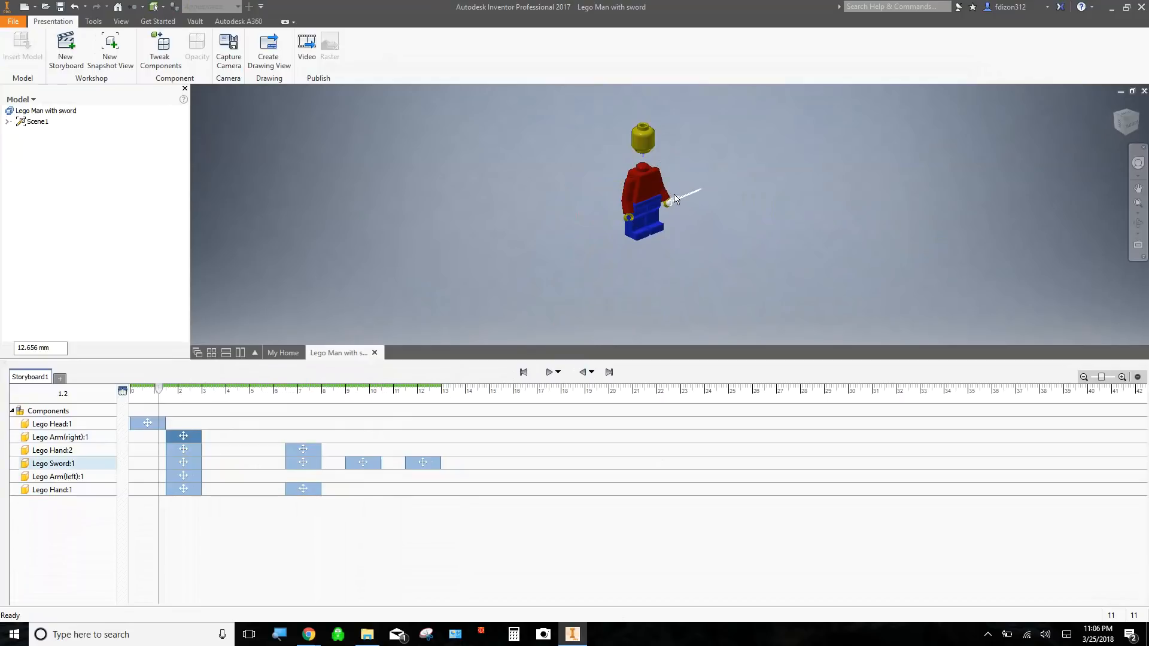
pyautogui.scroll(5, 676, 203)
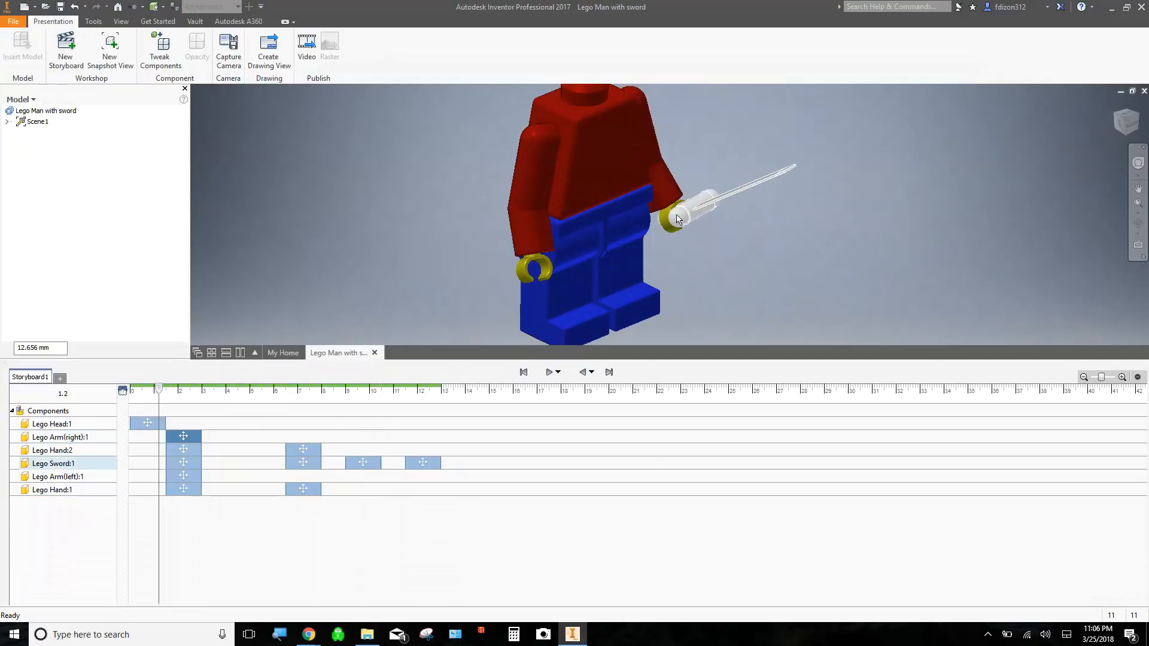
pyautogui.scroll(-3, 679, 214)
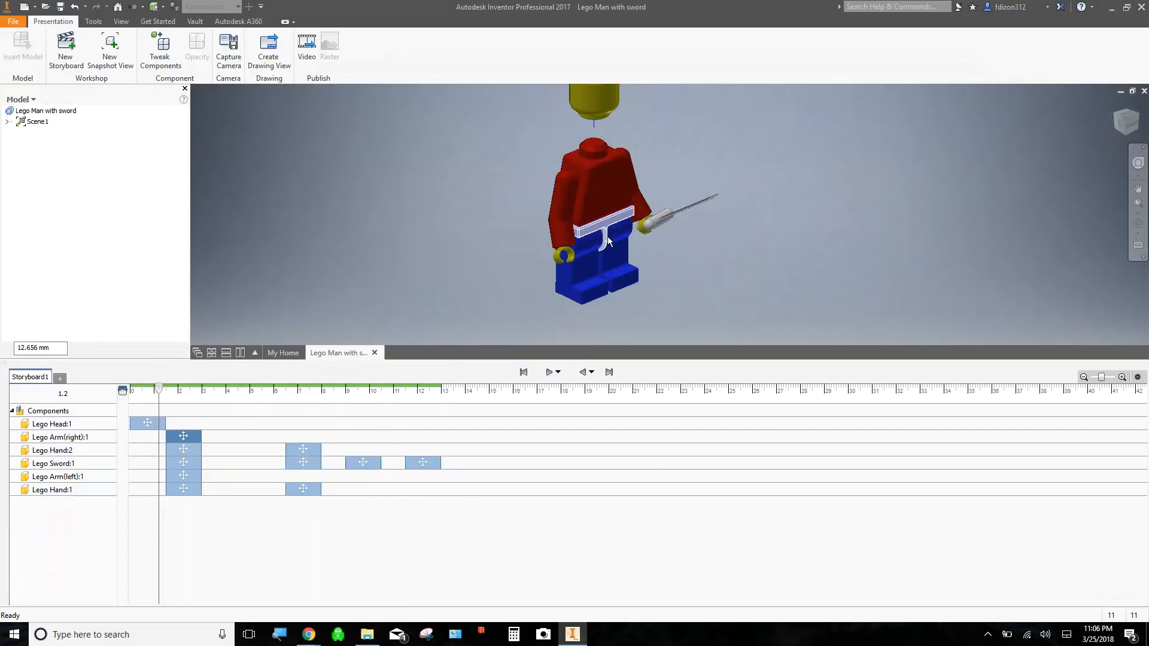
pyautogui.rightClick(192, 439)
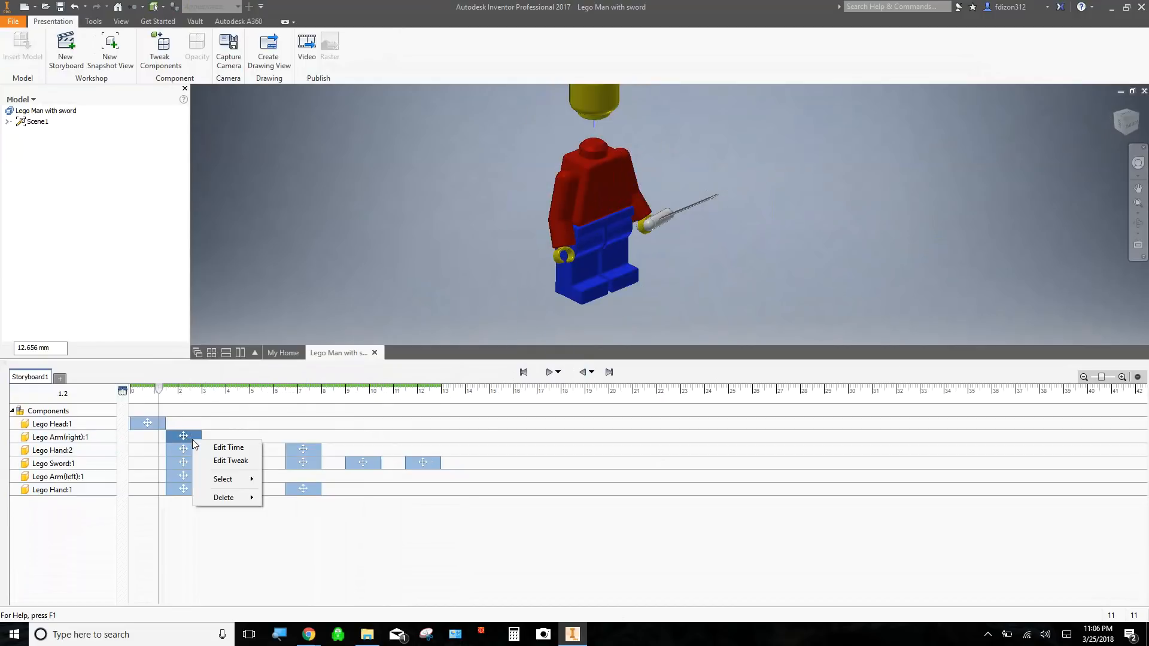
pyautogui.moveTo(219, 482)
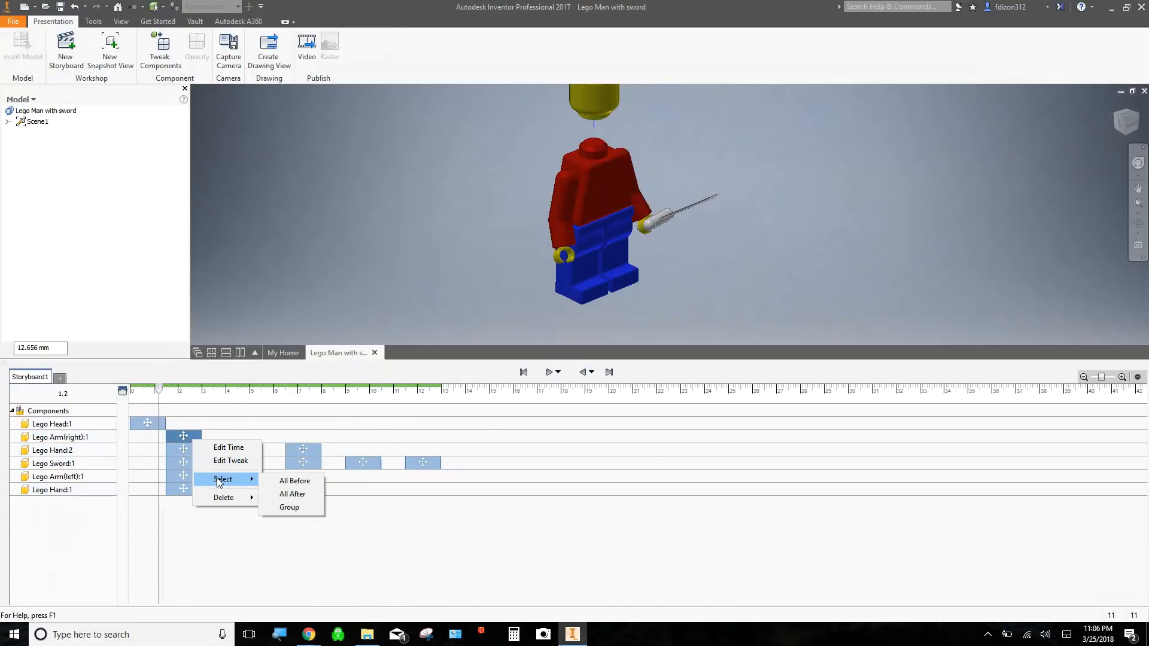
pyautogui.click(288, 508)
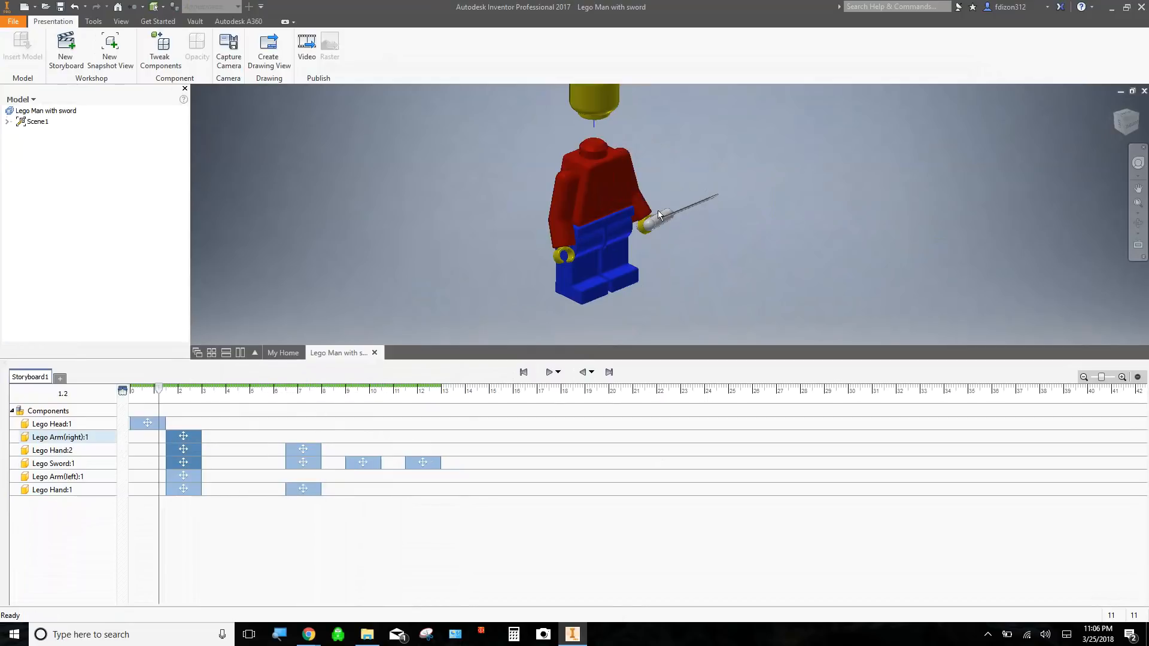
pyautogui.click(191, 476)
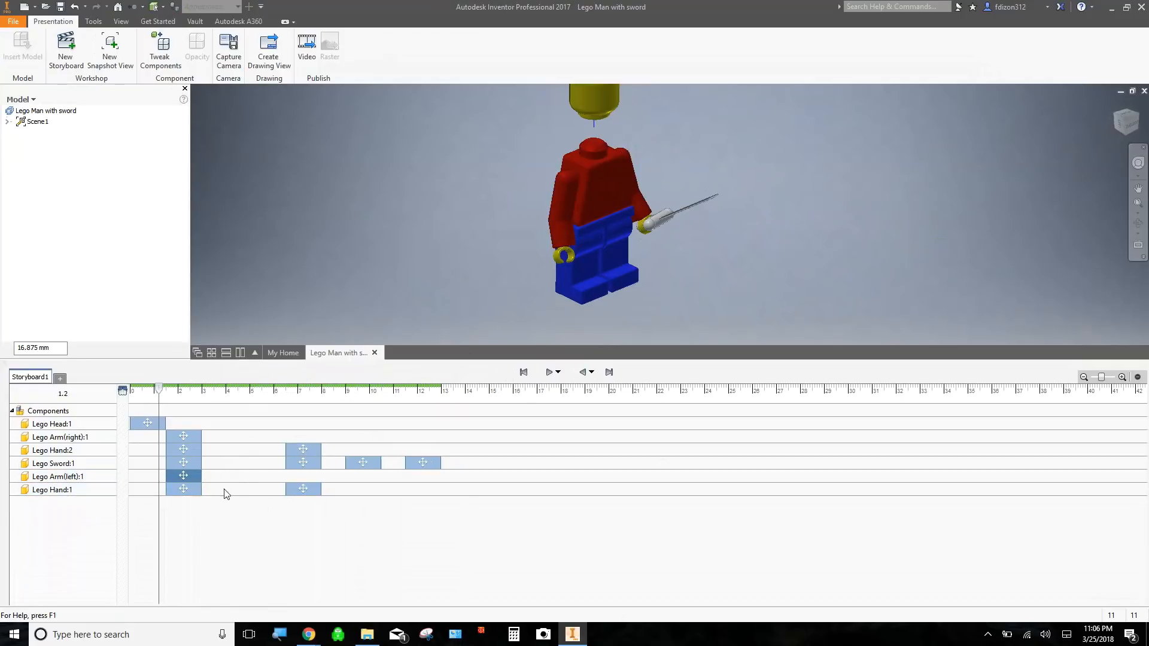
pyautogui.rightClick(189, 477)
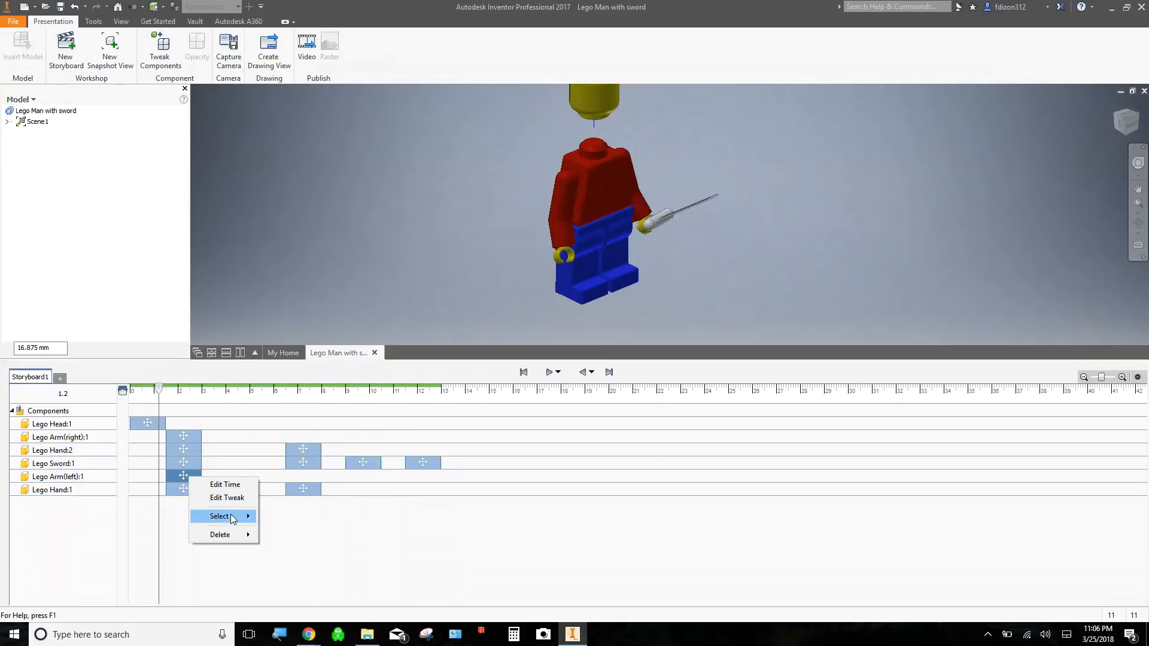
pyautogui.moveTo(233, 516)
pyautogui.click(289, 544)
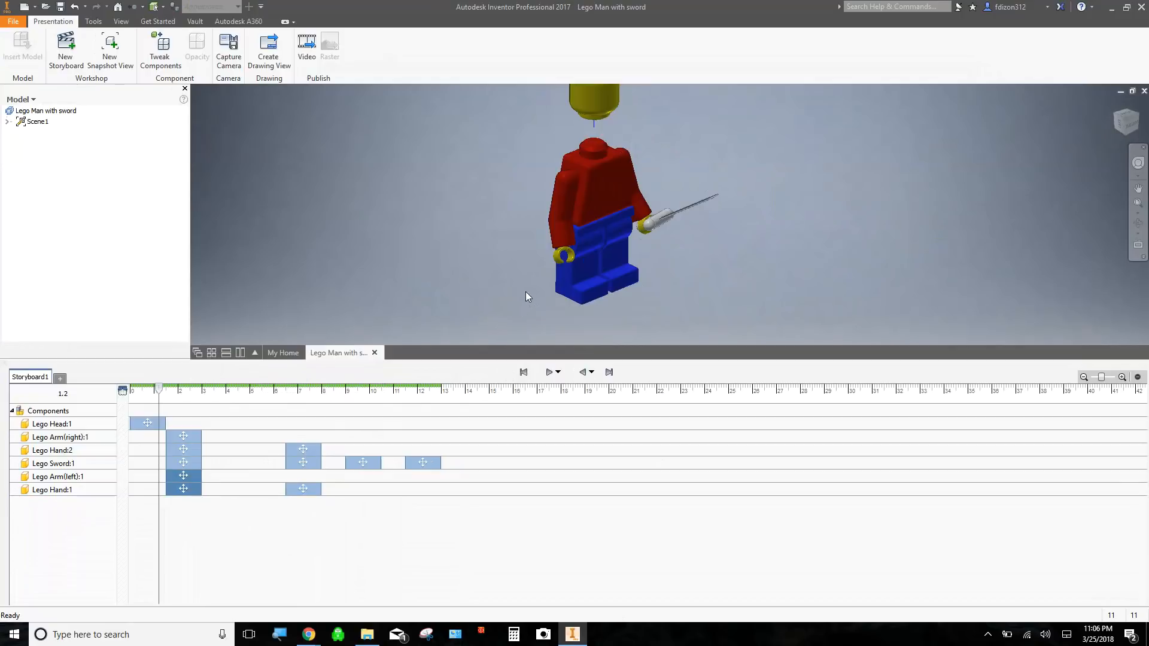
# Step: Shift the downward moves of both hands and the sword to start at 3 s, directly after the arm moves
pyautogui.click(303, 449)
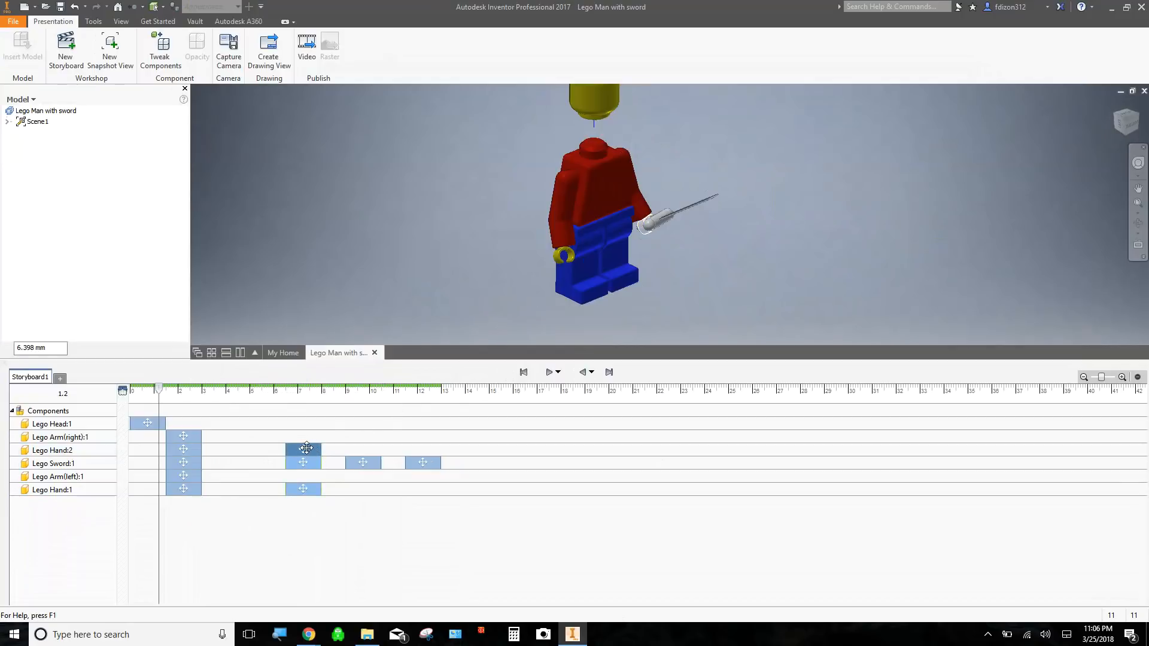
pyautogui.moveTo(306, 448); pyautogui.dragTo(219, 444)
pyautogui.moveTo(308, 462); pyautogui.dragTo(225, 465)
pyautogui.moveTo(303, 489); pyautogui.dragTo(219, 490)
# Step: Shift the sword's last two moves to start at 4.5 s and 6 s, so all its moves run without gaps
pyautogui.click(364, 463)
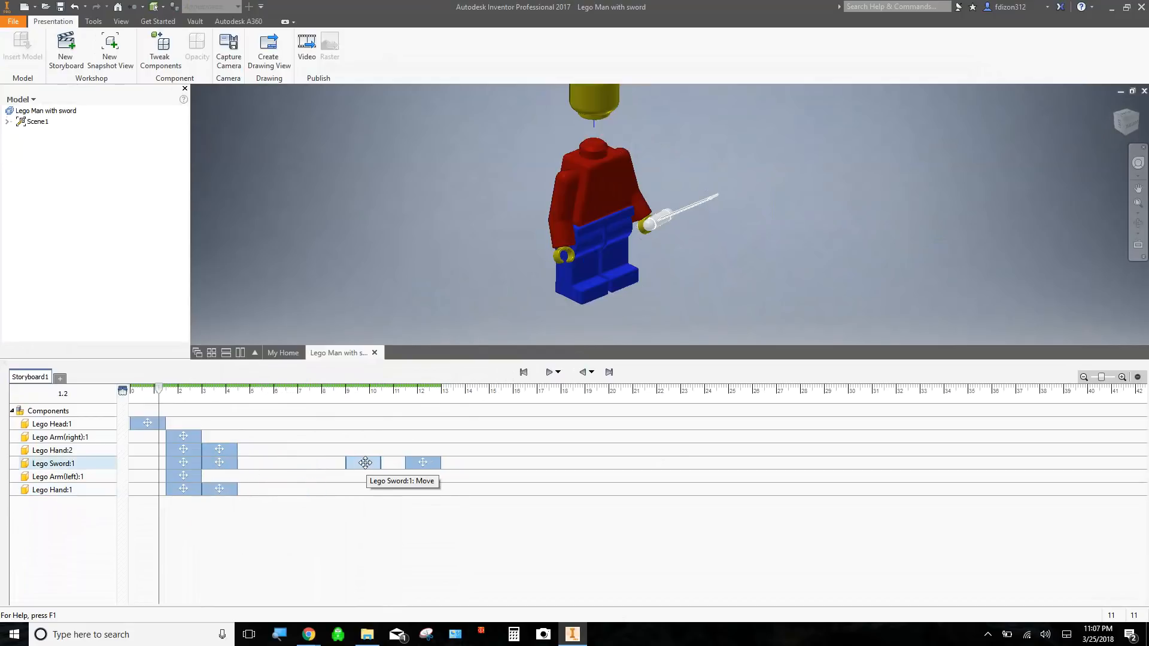
pyautogui.moveTo(365, 462); pyautogui.dragTo(256, 455)
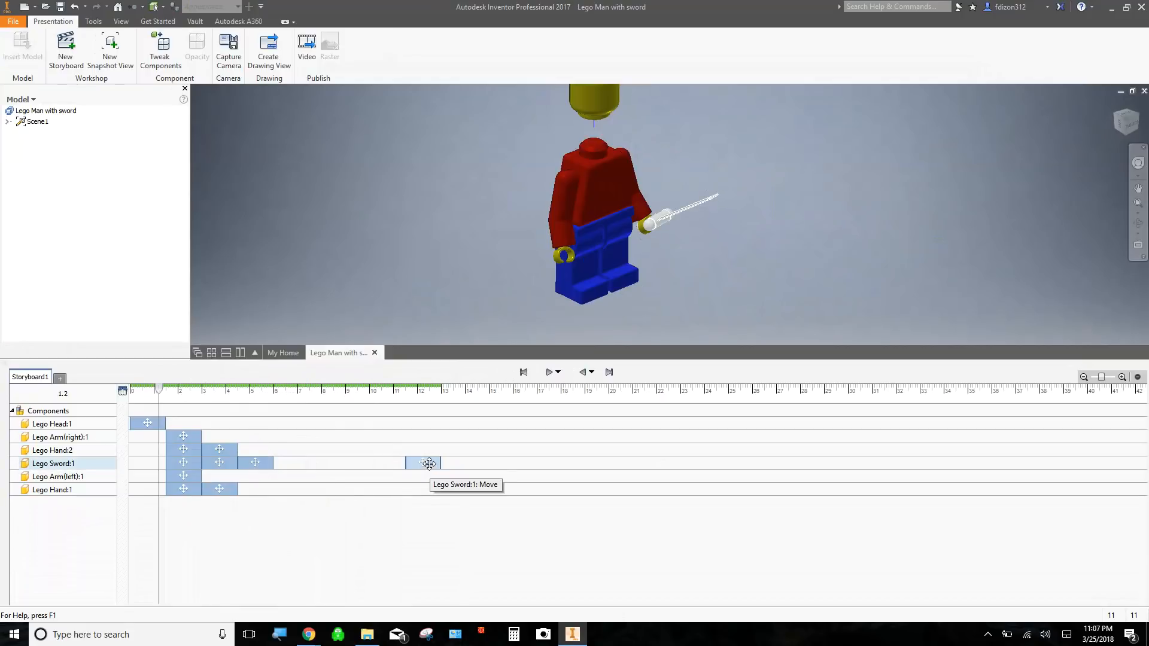
pyautogui.moveTo(430, 463); pyautogui.dragTo(297, 464)
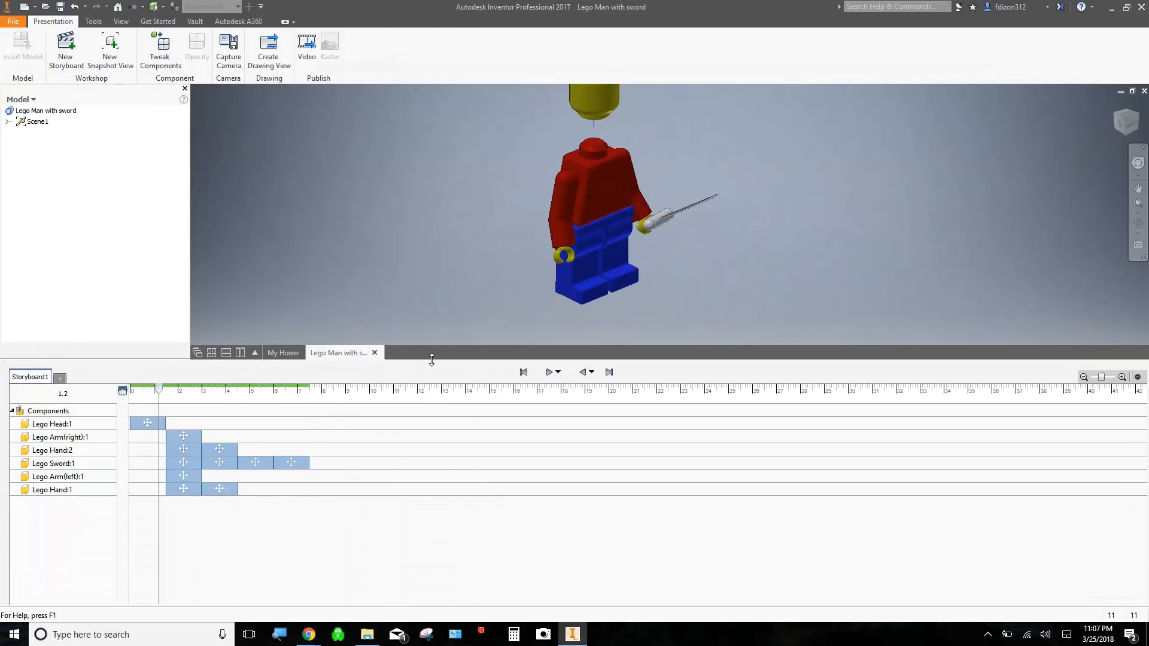
# Step: Shrink the storyboard area and set the playhead to 7.6 s, just past the sword's last move
pyautogui.moveTo(431, 359); pyautogui.dragTo(442, 510)
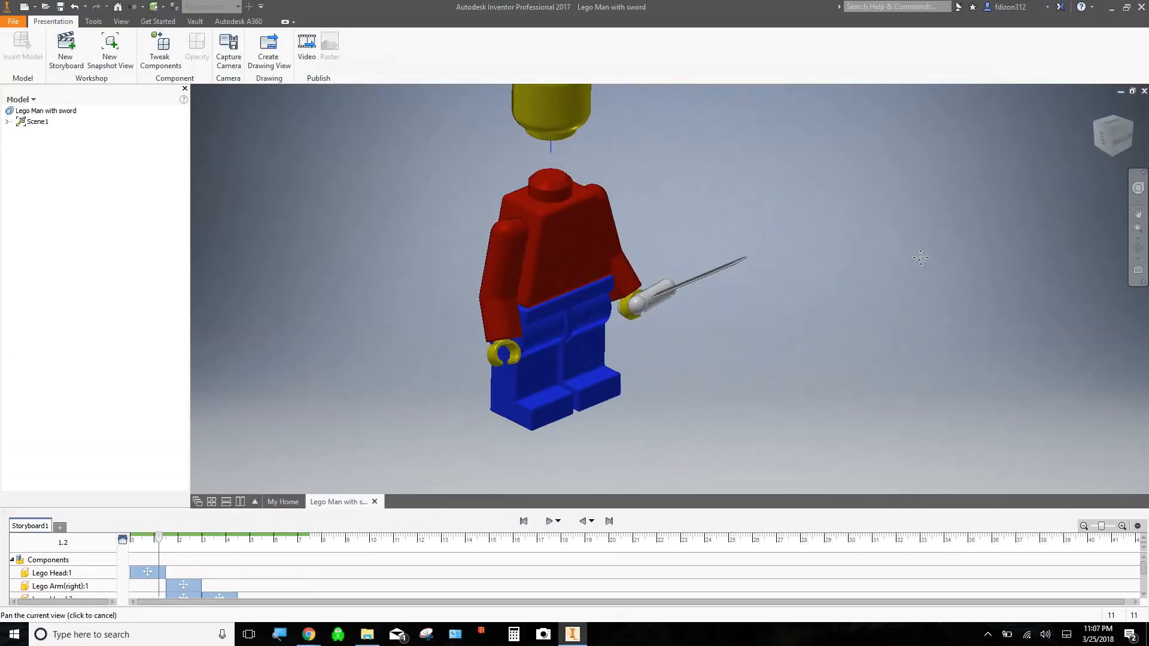
pyautogui.scroll(-2, 959, 296)
pyautogui.scroll(3, 746, 292)
pyautogui.scroll(-2, 741, 293)
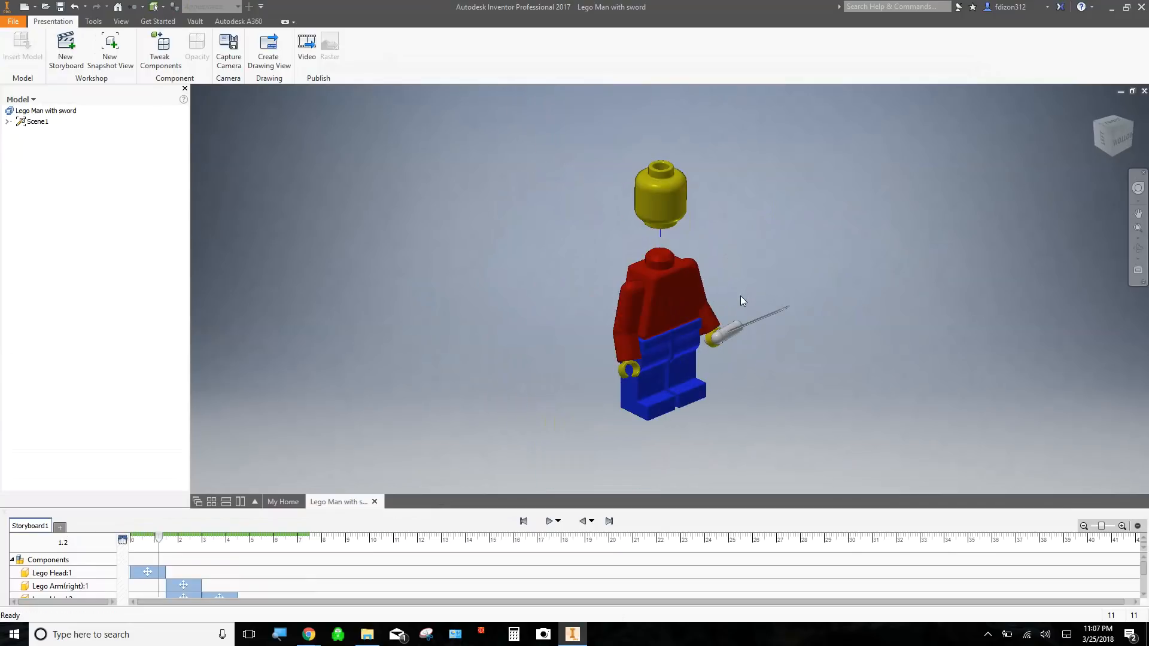
pyautogui.click(251, 539)
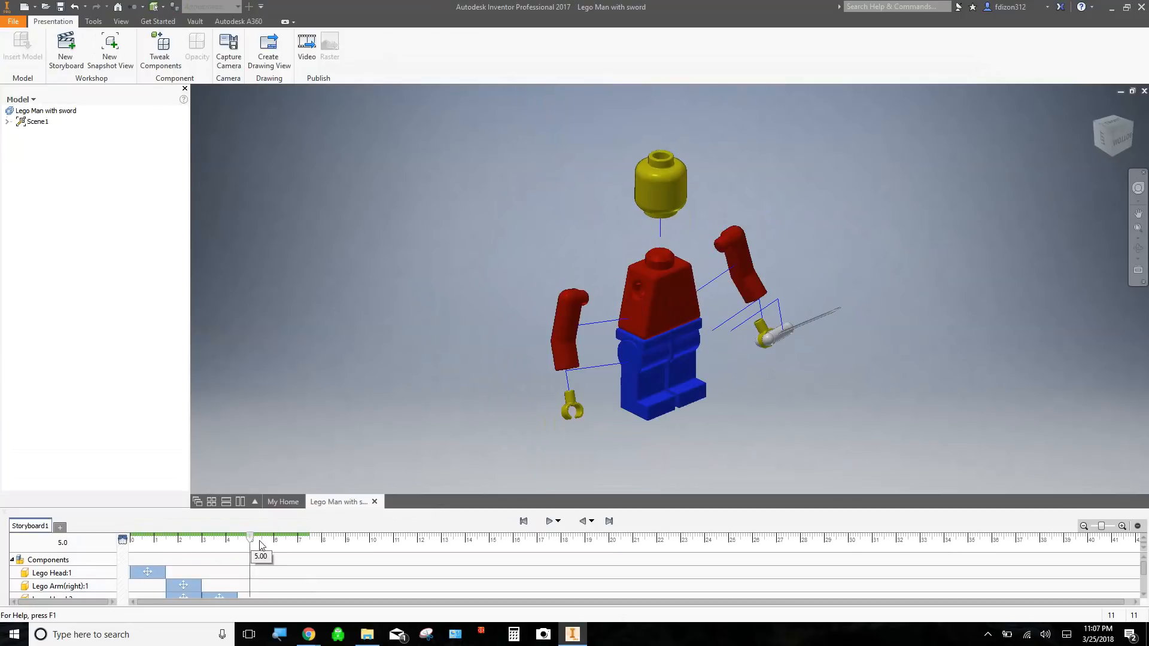
pyautogui.moveTo(260, 545); pyautogui.dragTo(313, 550)
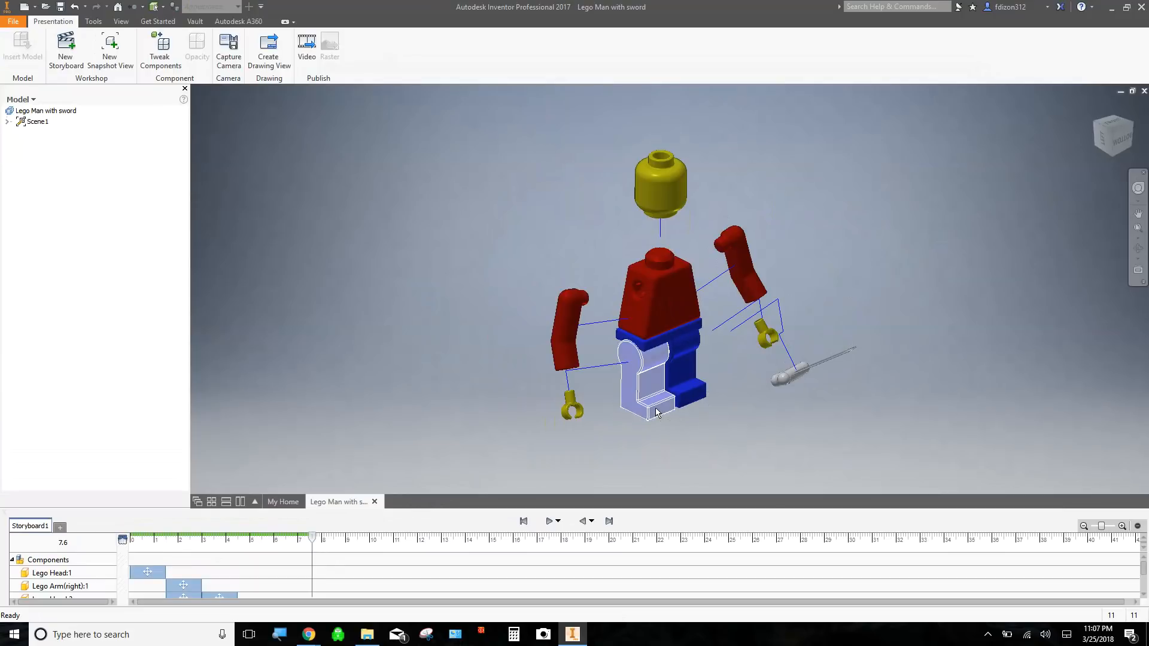
# Step: Tweak both legs together about 19.6 mm downward from the hips, with a 2.5 s duration
pyautogui.click(156, 50)
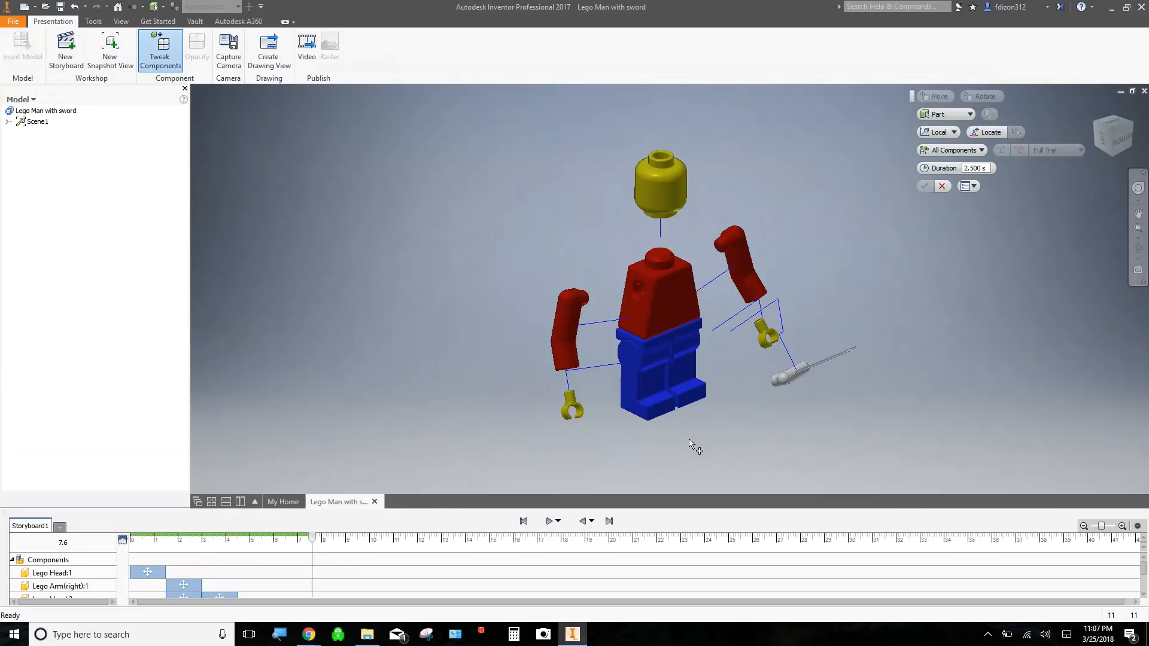
pyautogui.click(647, 410)
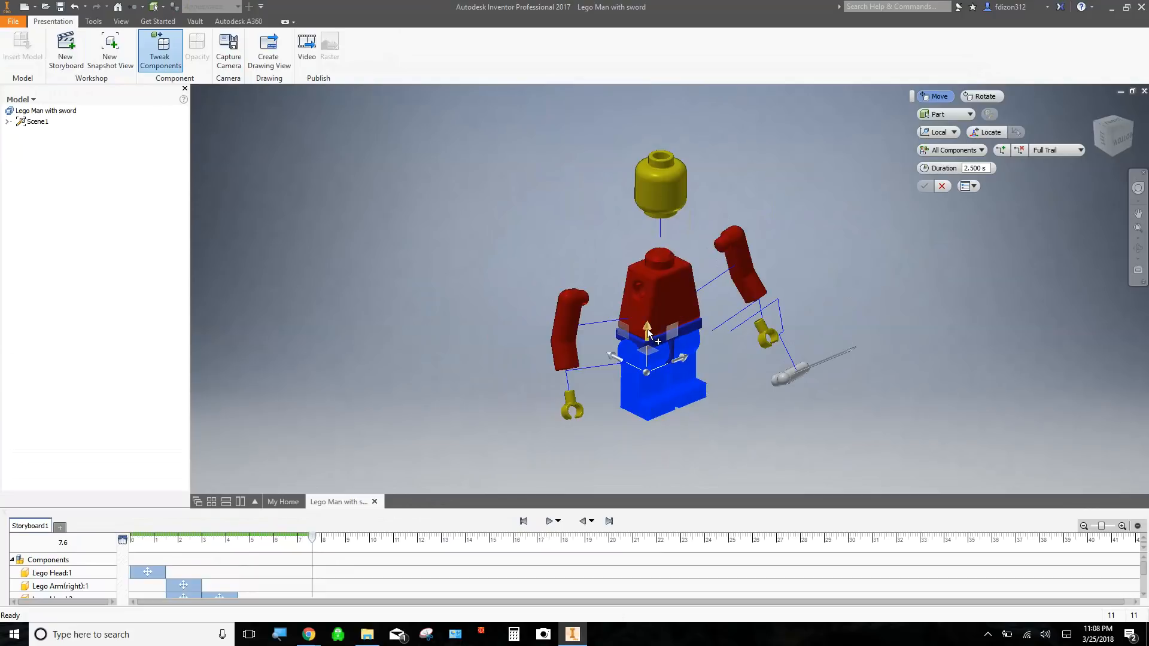
pyautogui.moveTo(648, 333); pyautogui.dragTo(639, 377)
pyautogui.moveTo(644, 406); pyautogui.dragTo(649, 425)
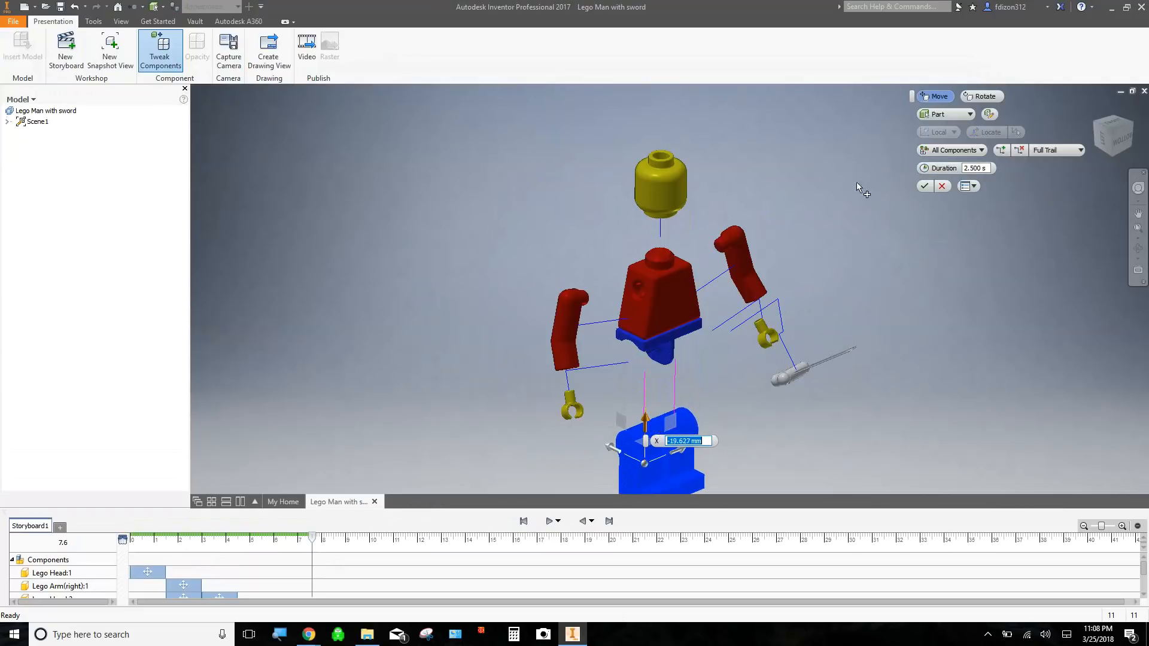
# Step: Tweak the hip piece about 6.9 mm downward from the torso, with a 2.5 s duration
pyautogui.click(676, 338)
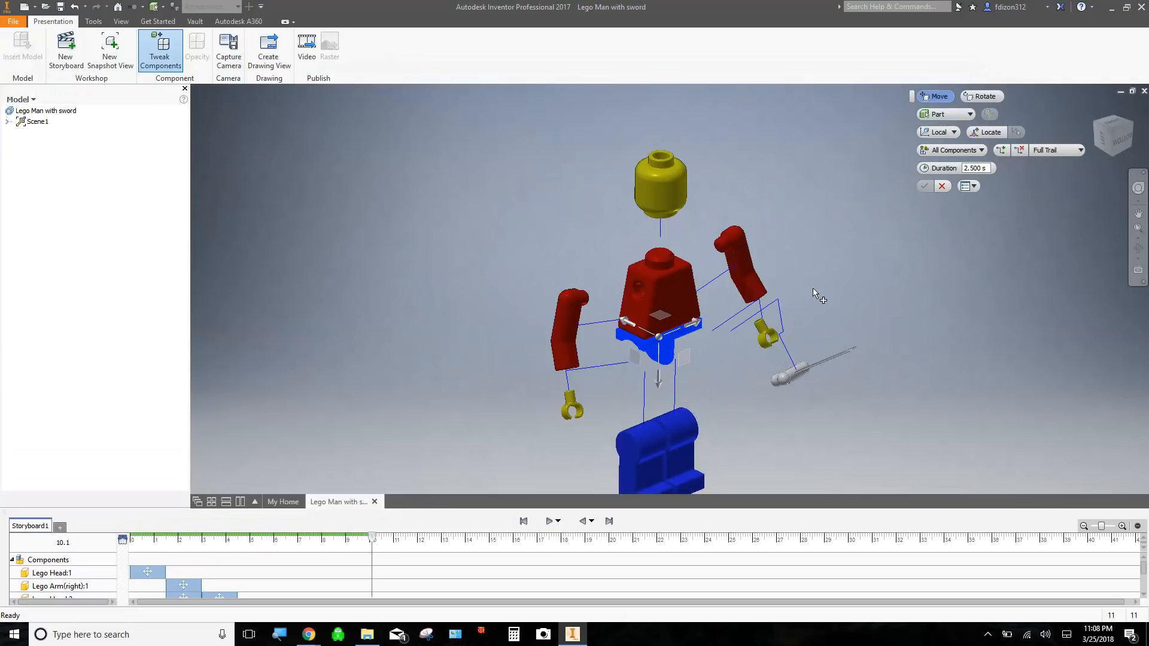
pyautogui.moveTo(659, 383); pyautogui.dragTo(660, 409)
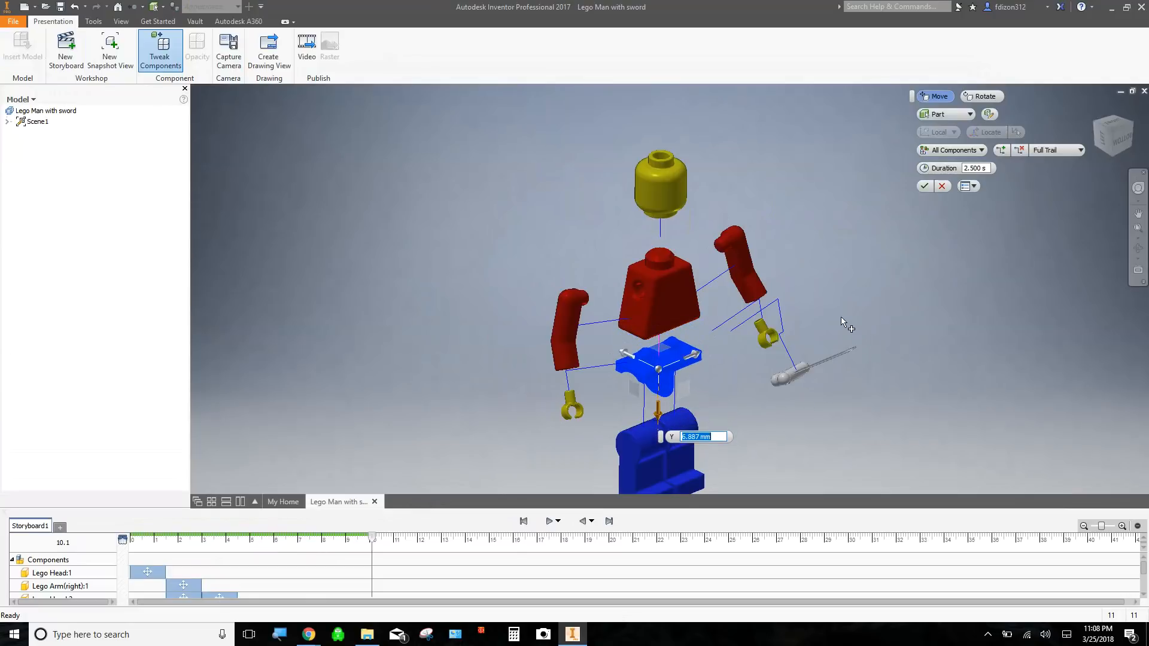
pyautogui.moveTo(887, 328); pyautogui.dragTo(841, 289, button='middle')
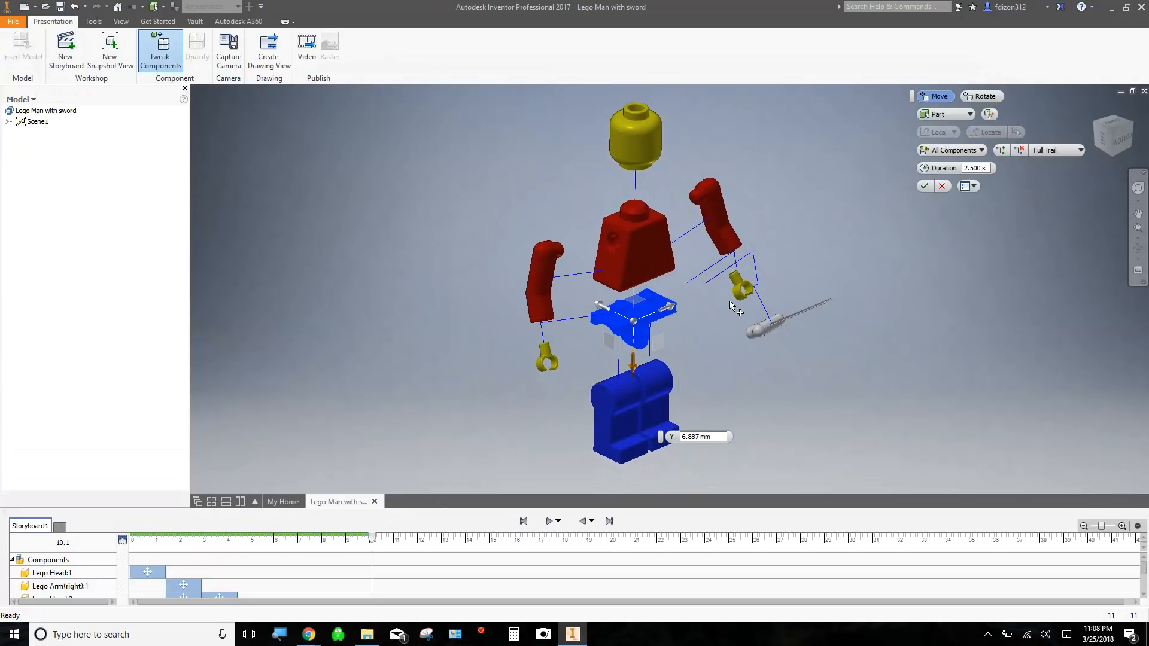
pyautogui.scroll(2, 699, 365)
pyautogui.scroll(-3, 698, 362)
pyautogui.scroll(3, 698, 363)
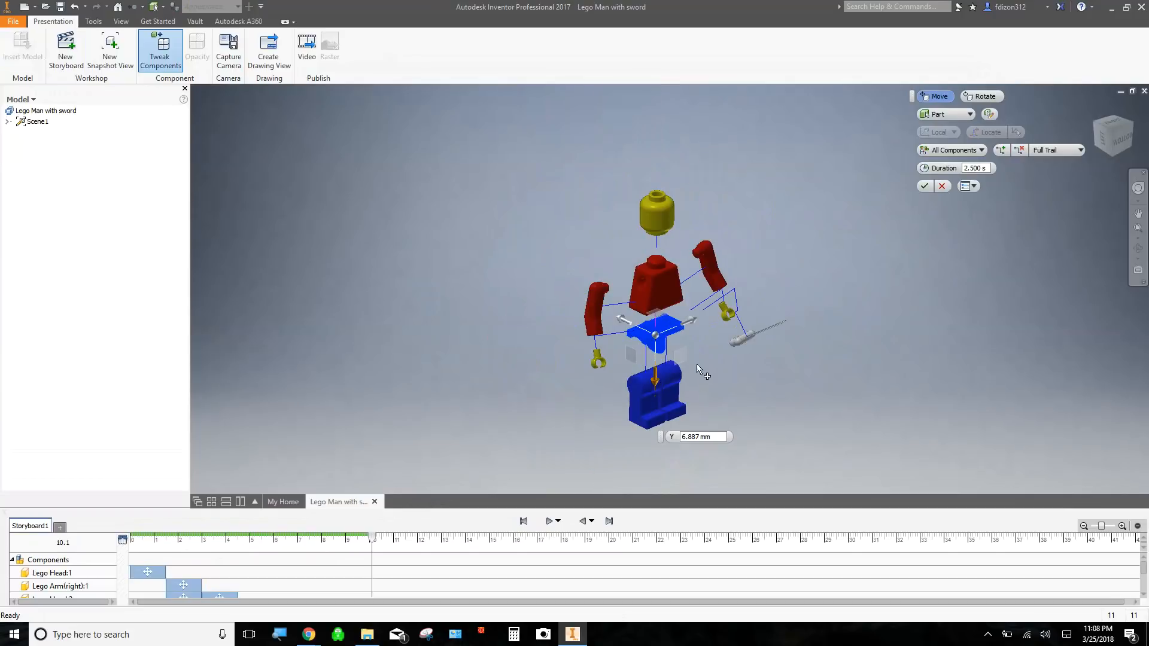
pyautogui.click(925, 186)
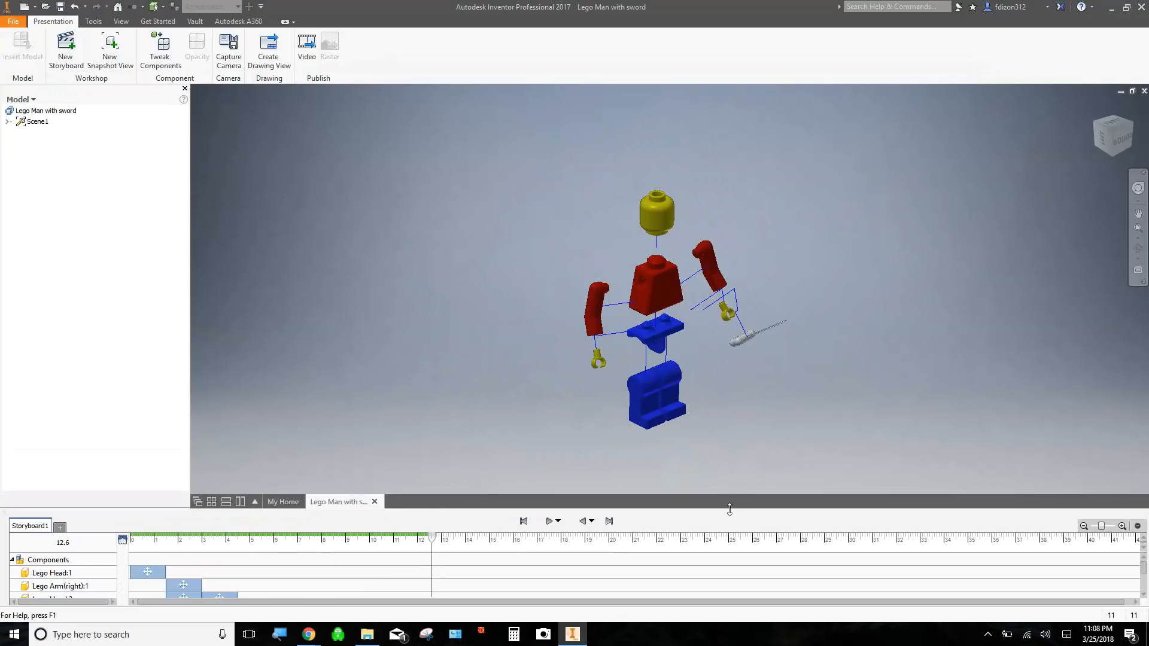
# Step: Shrink the storyboard area further and inspect the exploded parts and their trails up close
pyautogui.moveTo(730, 507); pyautogui.dragTo(721, 578)
pyautogui.scroll(2, 649, 375)
pyautogui.scroll(-6, 649, 376)
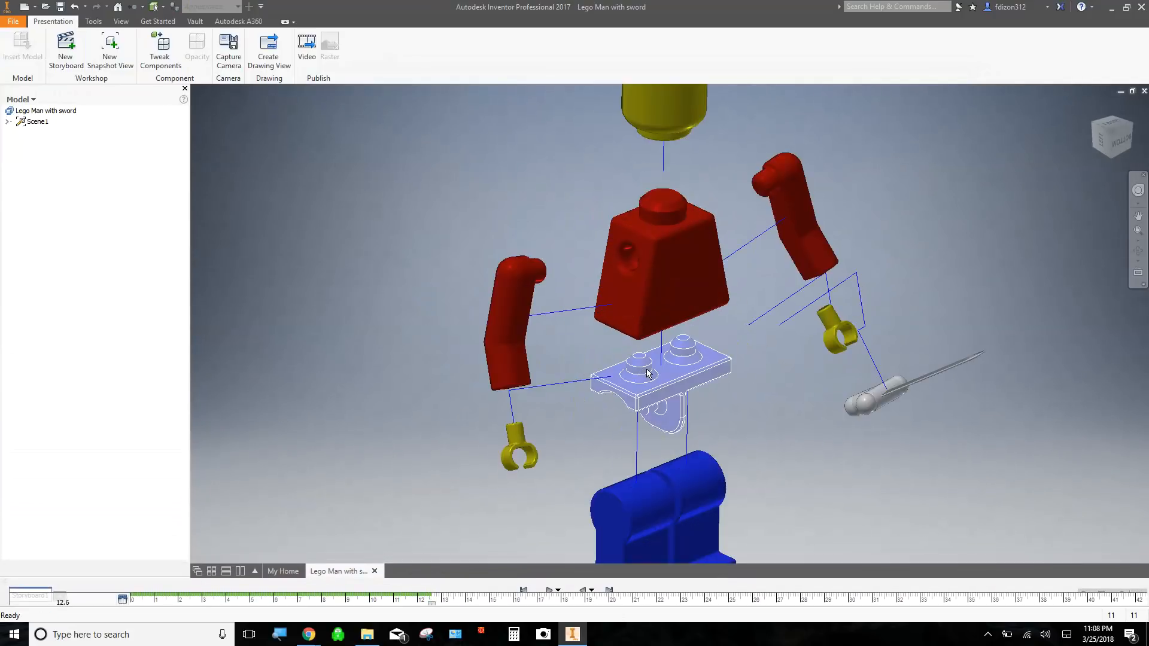
pyautogui.scroll(3, 649, 376)
pyautogui.scroll(-3, 825, 344)
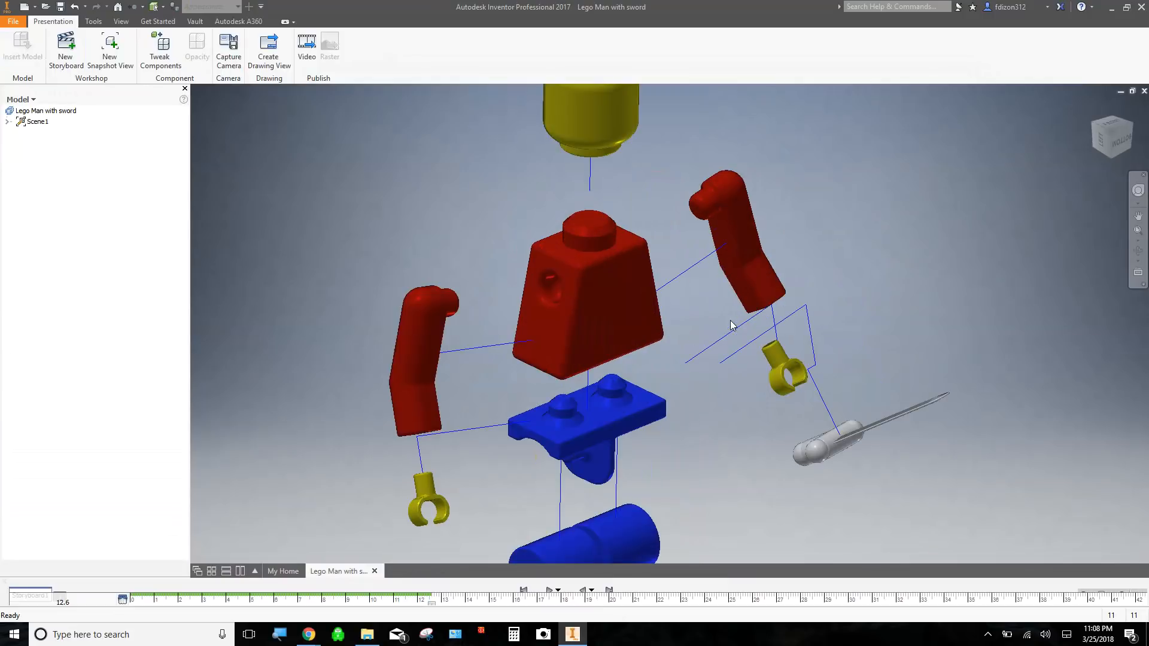
# Step: Examine the exploded Lego figure up close and from several angles, checking the spacing of its parts and trails
pyautogui.scroll(2, 821, 319)
pyautogui.scroll(-3, 680, 254)
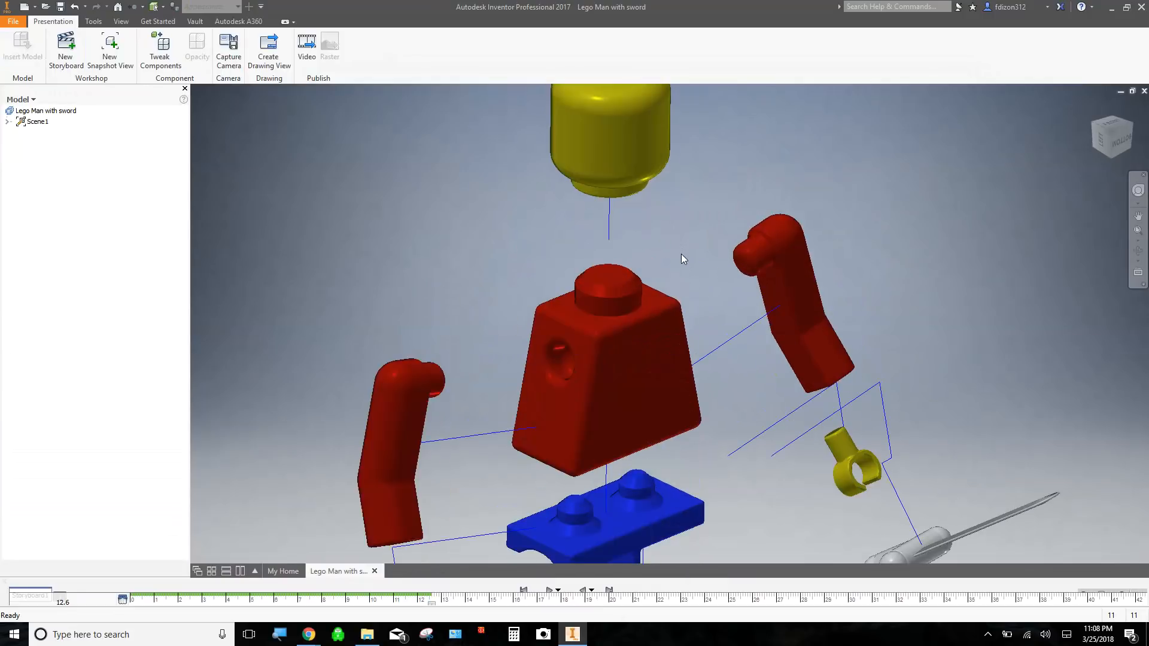
pyautogui.scroll(4, 681, 254)
pyautogui.scroll(-6, 686, 260)
pyautogui.scroll(6, 689, 265)
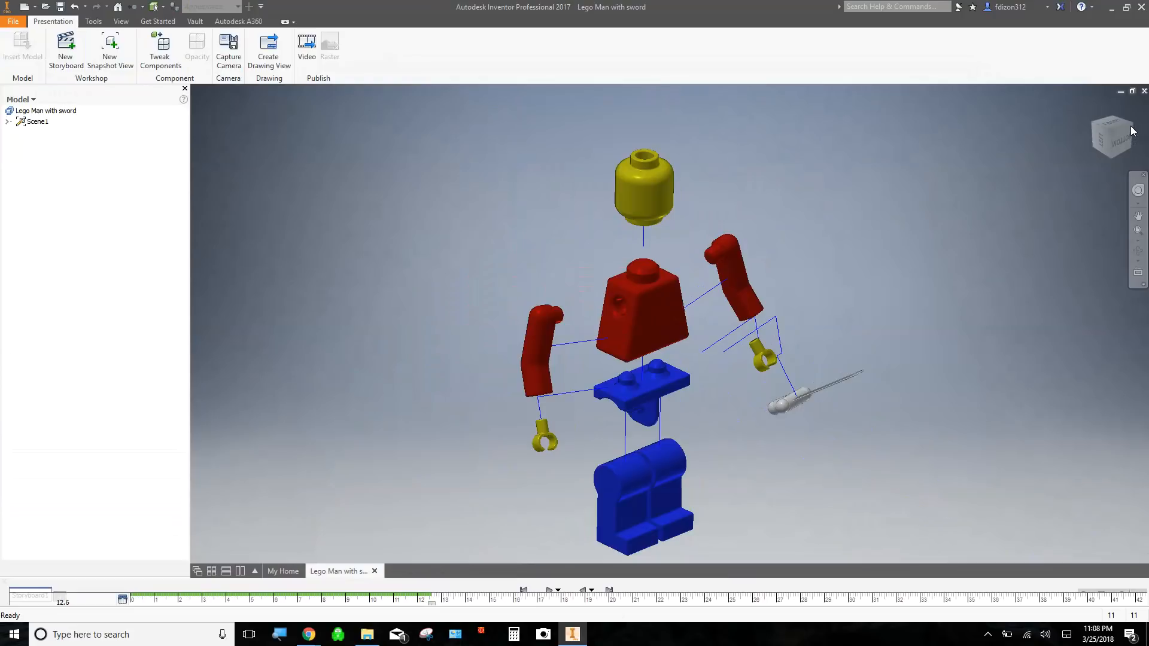
pyautogui.click(1139, 191)
pyautogui.moveTo(1131, 192)
pyautogui.mouseDown()
pyautogui.moveTo(1014, 205)
pyautogui.moveTo(1133, 157)
pyautogui.mouseUp()
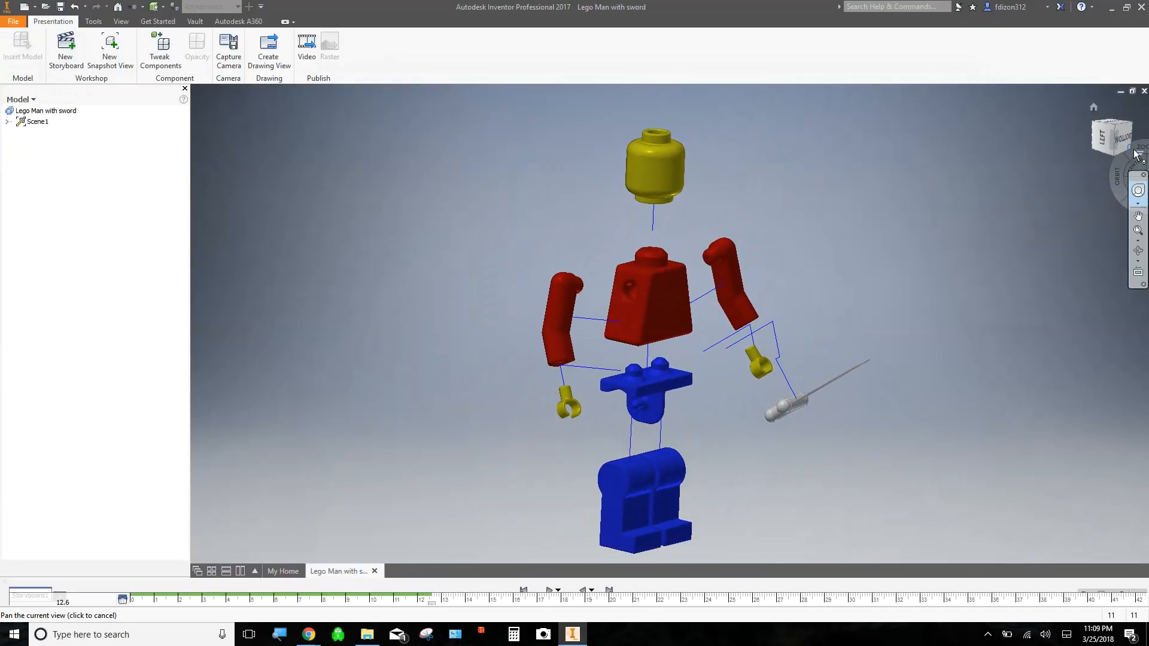
pyautogui.click(1140, 191)
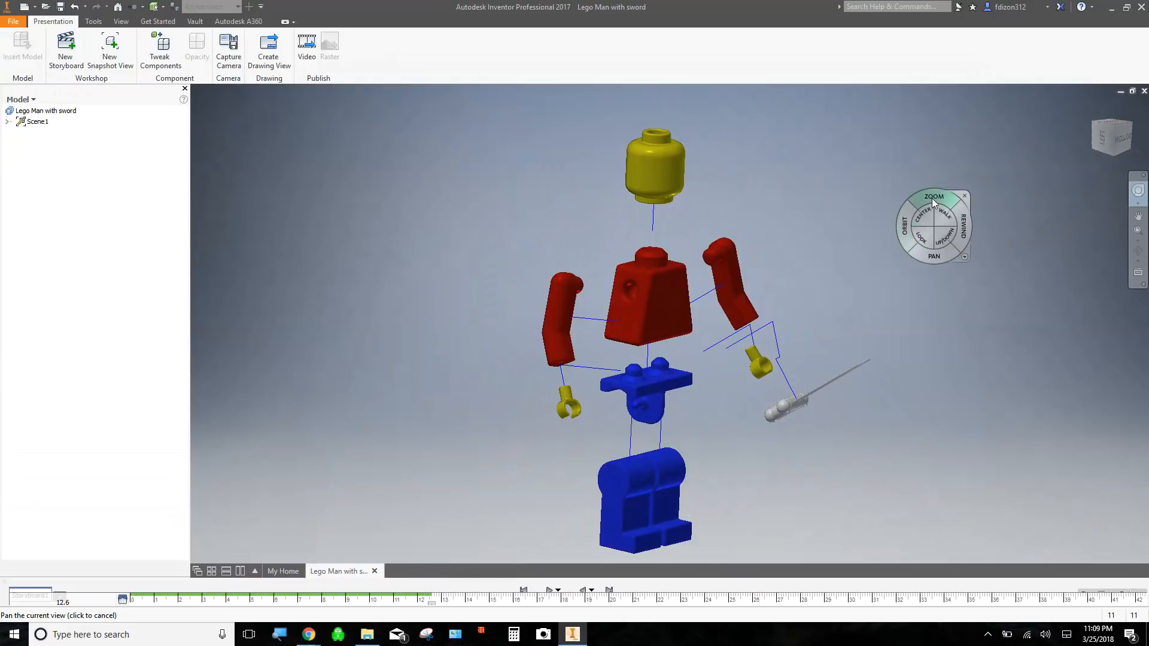
pyautogui.moveTo(932, 199)
pyautogui.mouseDown()
pyautogui.moveTo(913, 213)
pyautogui.moveTo(929, 184)
pyautogui.moveTo(926, 198)
pyautogui.mouseUp()
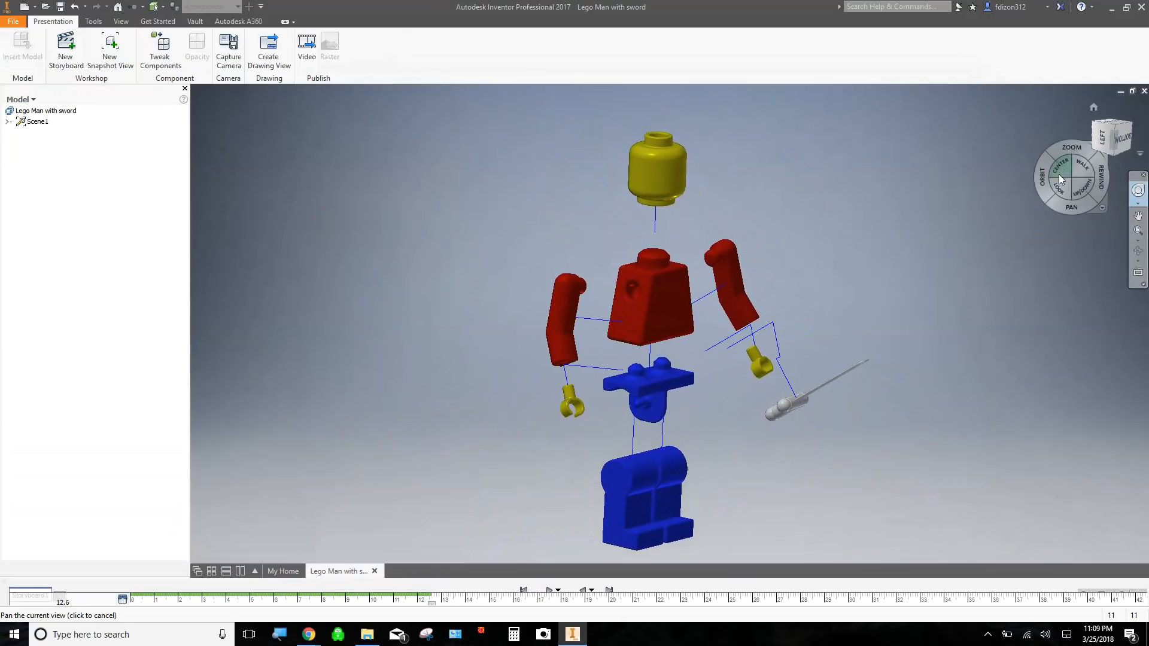
pyautogui.click(1114, 127)
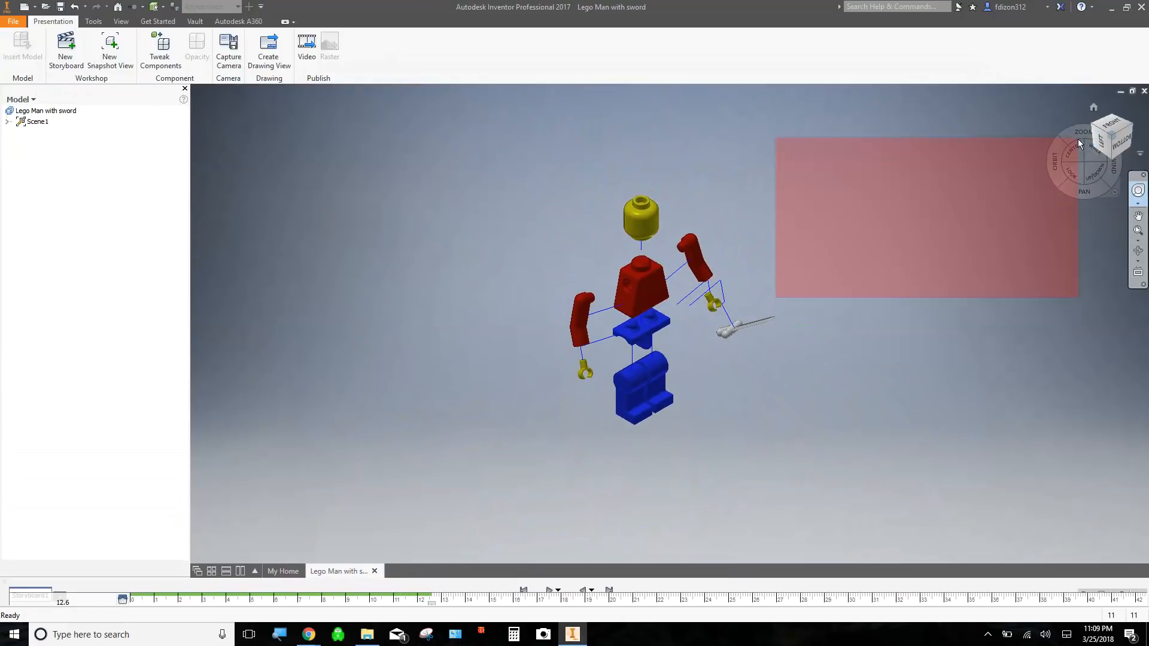
pyautogui.moveTo(1071, 224); pyautogui.dragTo(1068, 164)
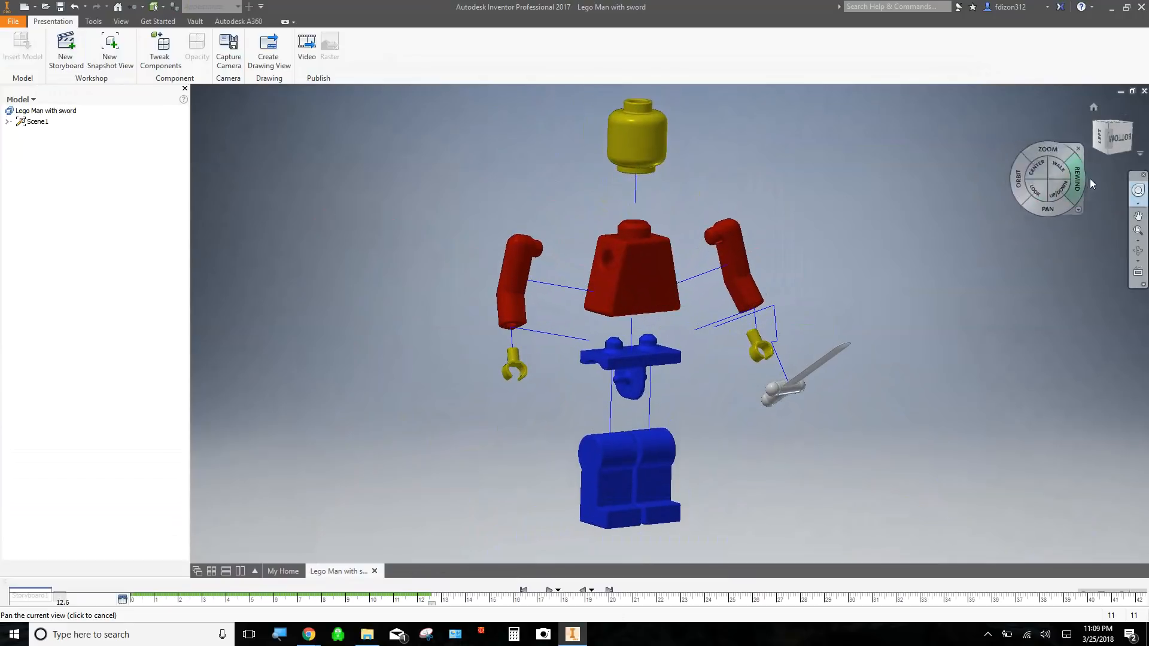
pyautogui.click(1139, 192)
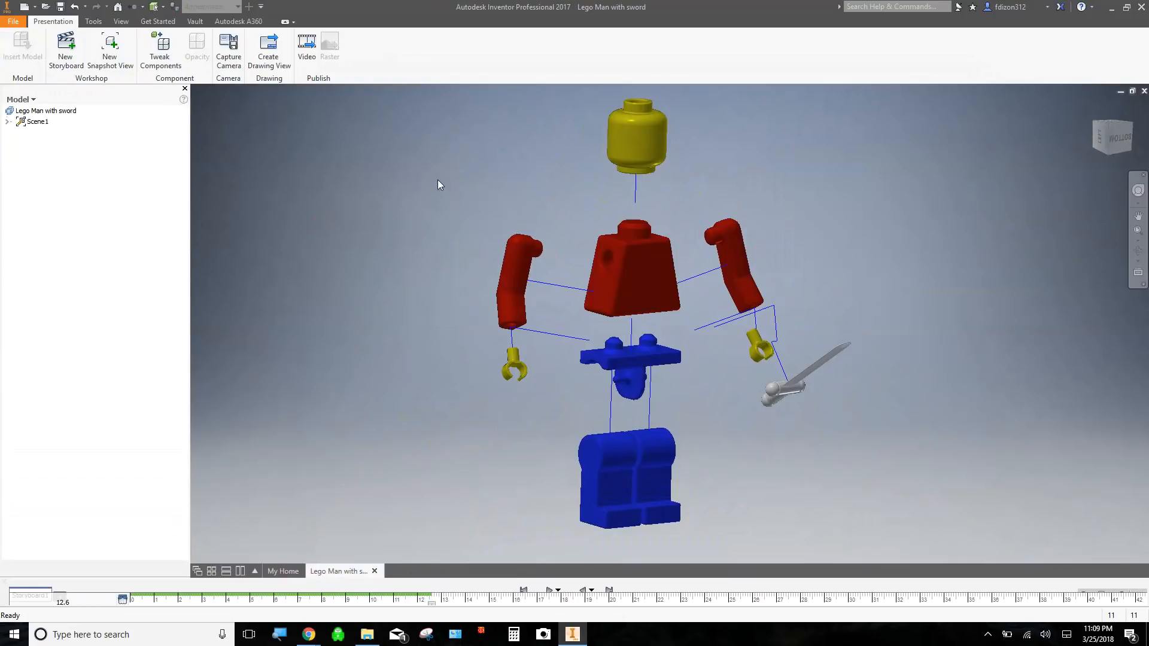
# Step: Open the Save As dialog for the presentation file
pyautogui.click(13, 21)
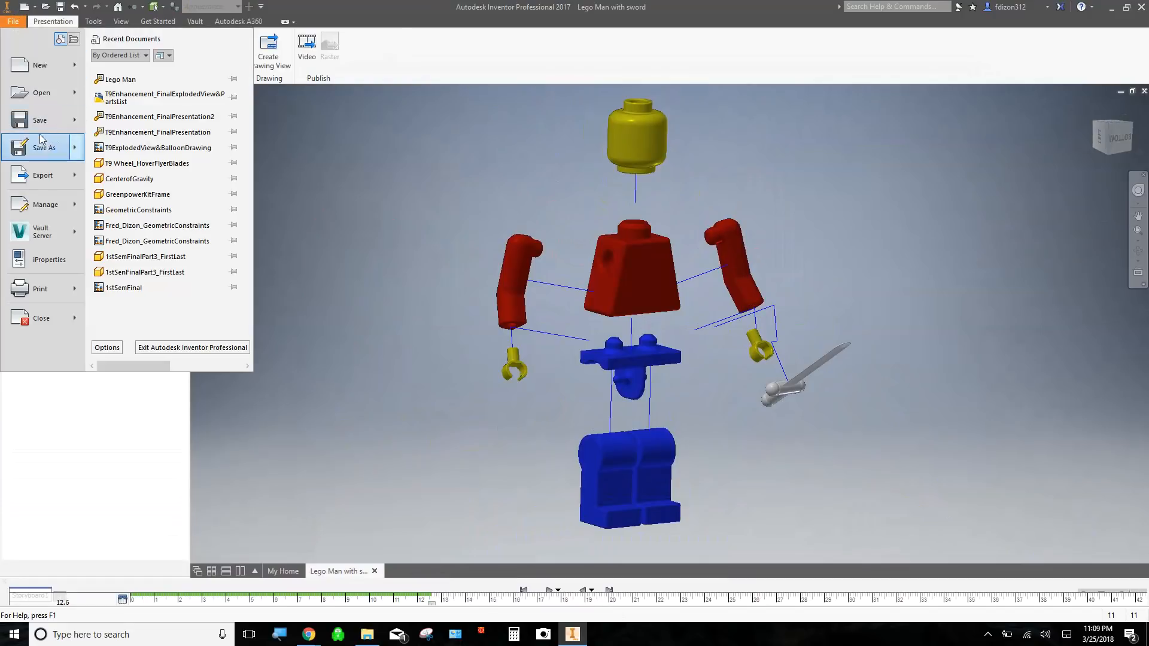
pyautogui.moveTo(42, 150)
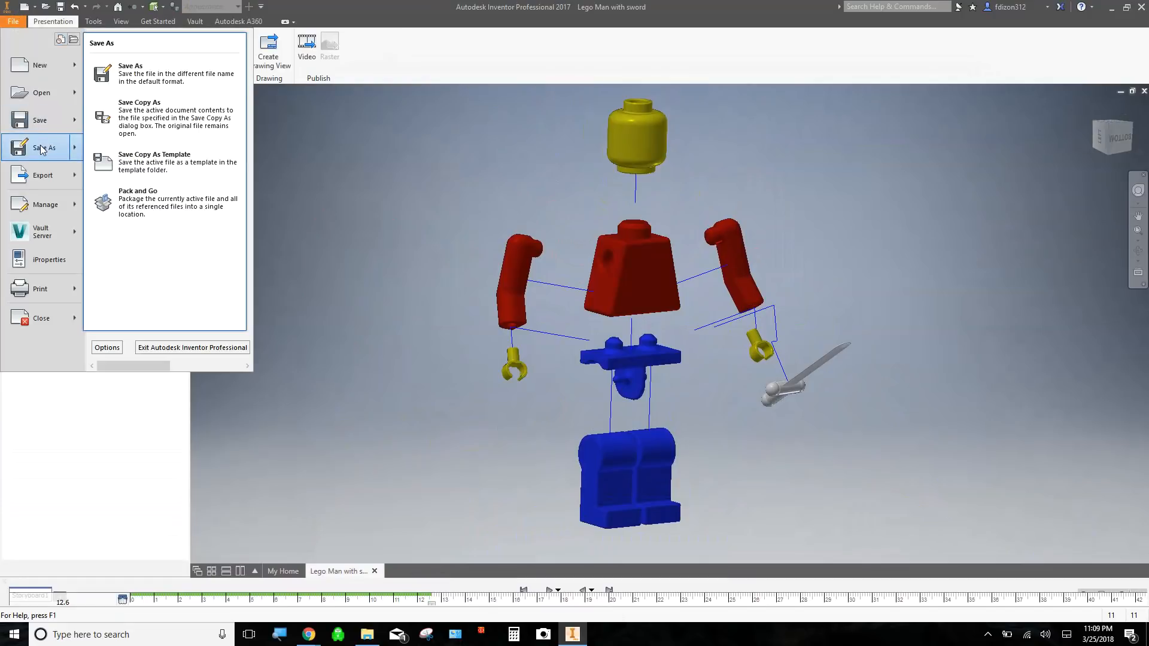
pyautogui.click(130, 71)
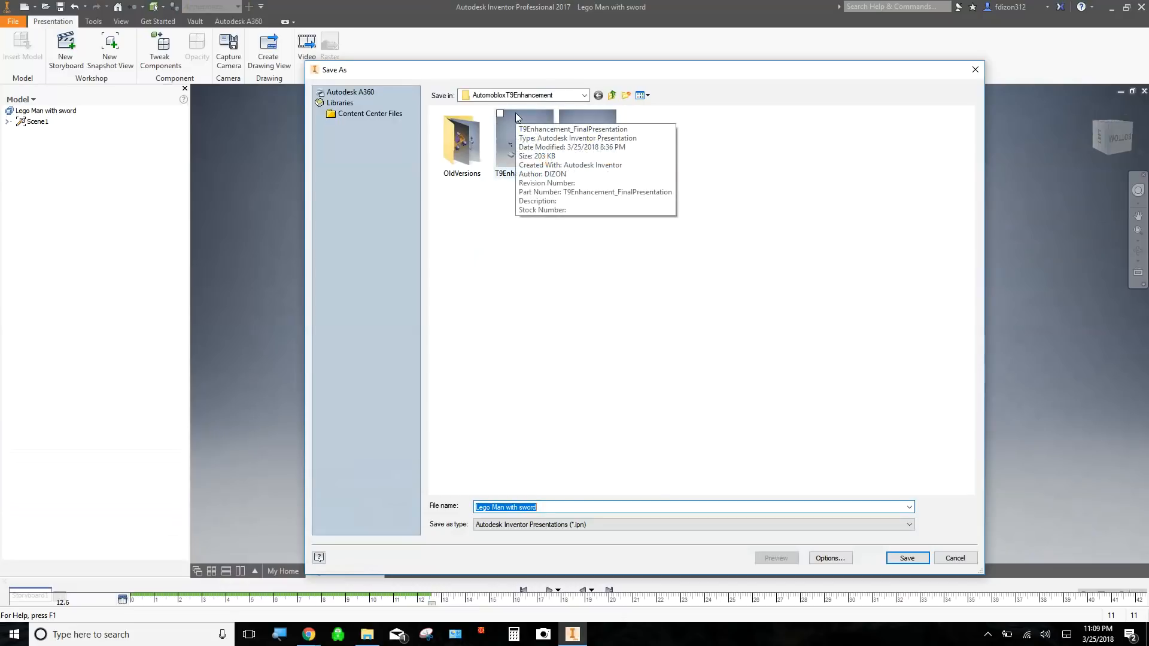
pyautogui.click(626, 97)
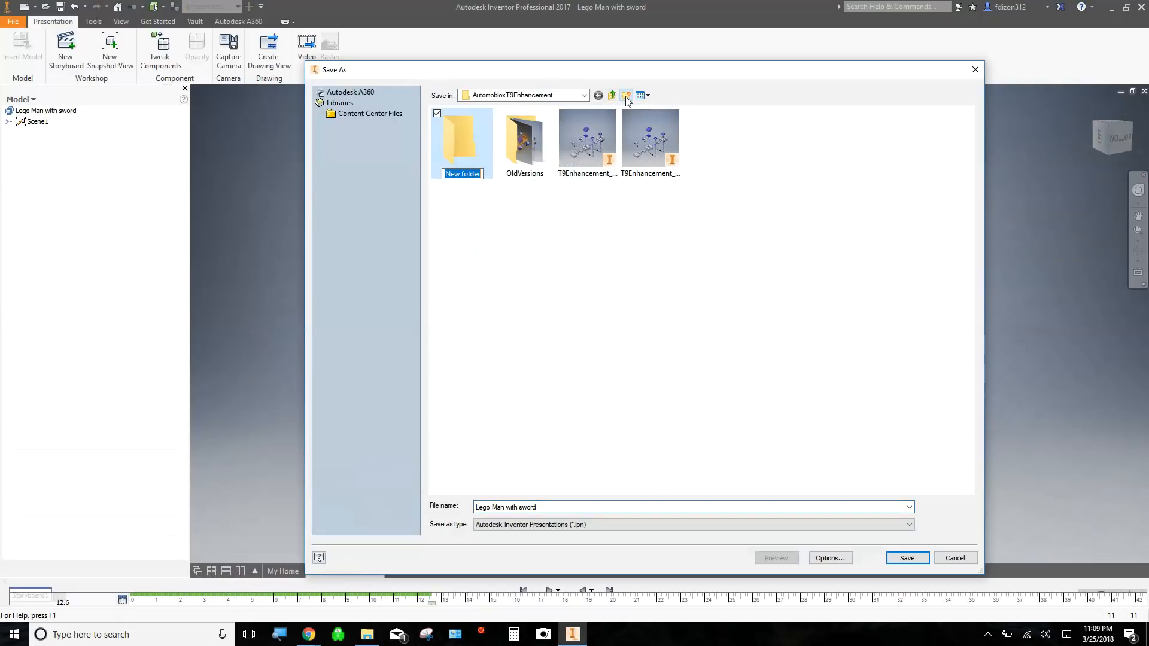
pyautogui.rightClick(476, 158)
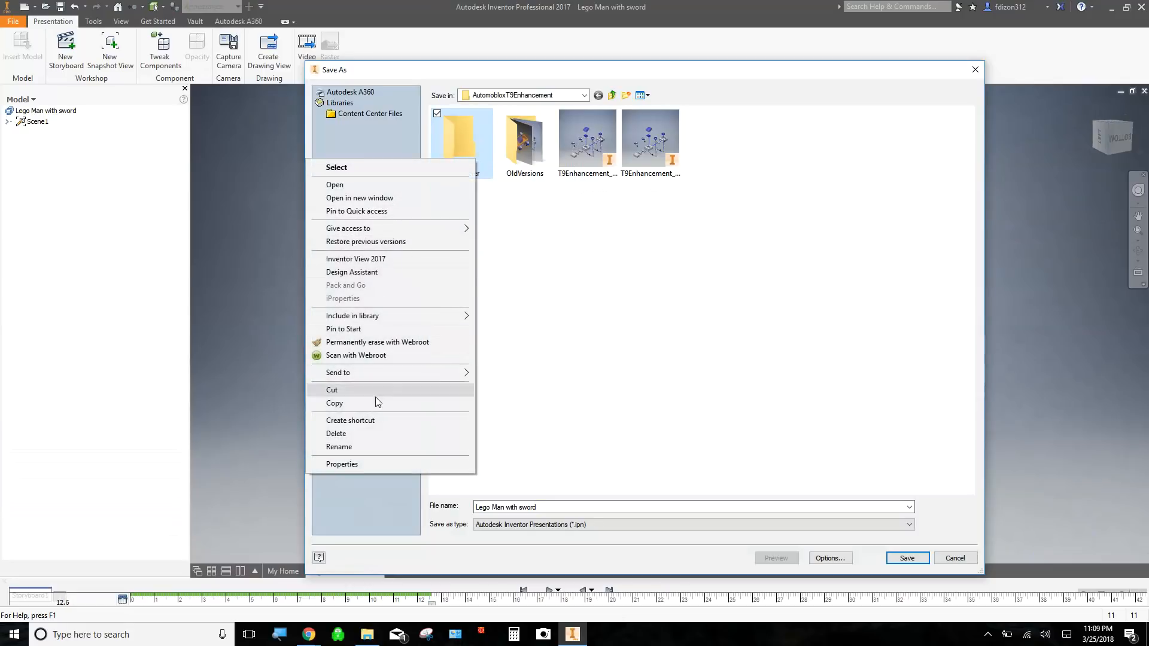
pyautogui.click(380, 432)
# Step: Save the presentation as "Lego Man with sword_Presentation" in the LEGO folder under Documents
pyautogui.click(584, 95)
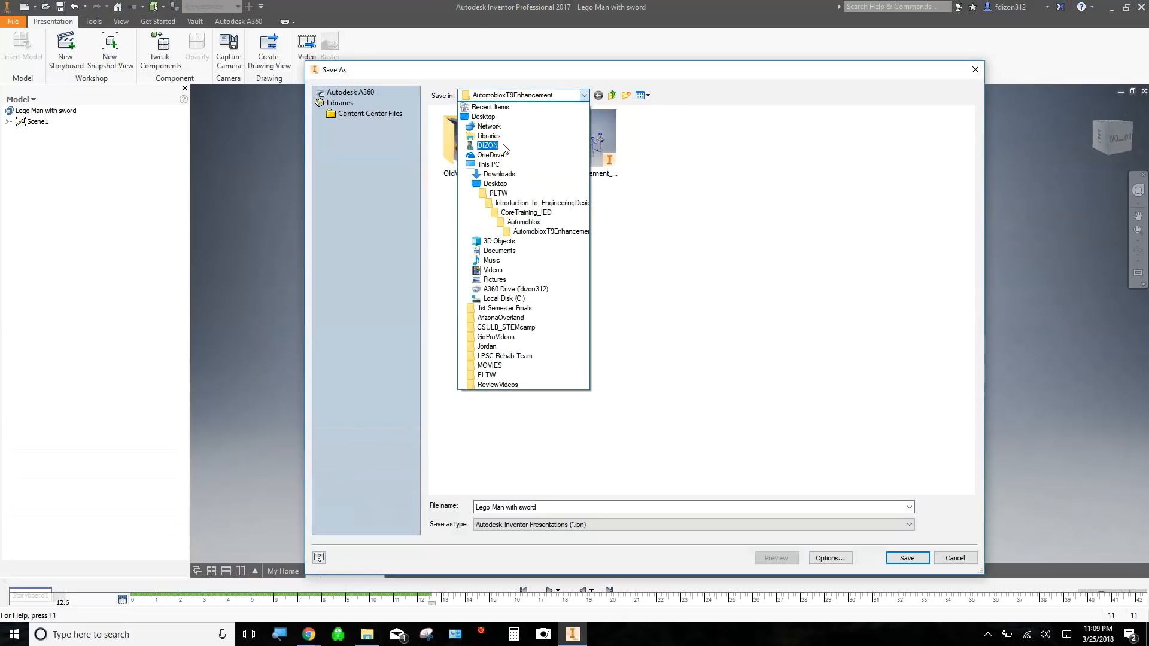
pyautogui.click(502, 251)
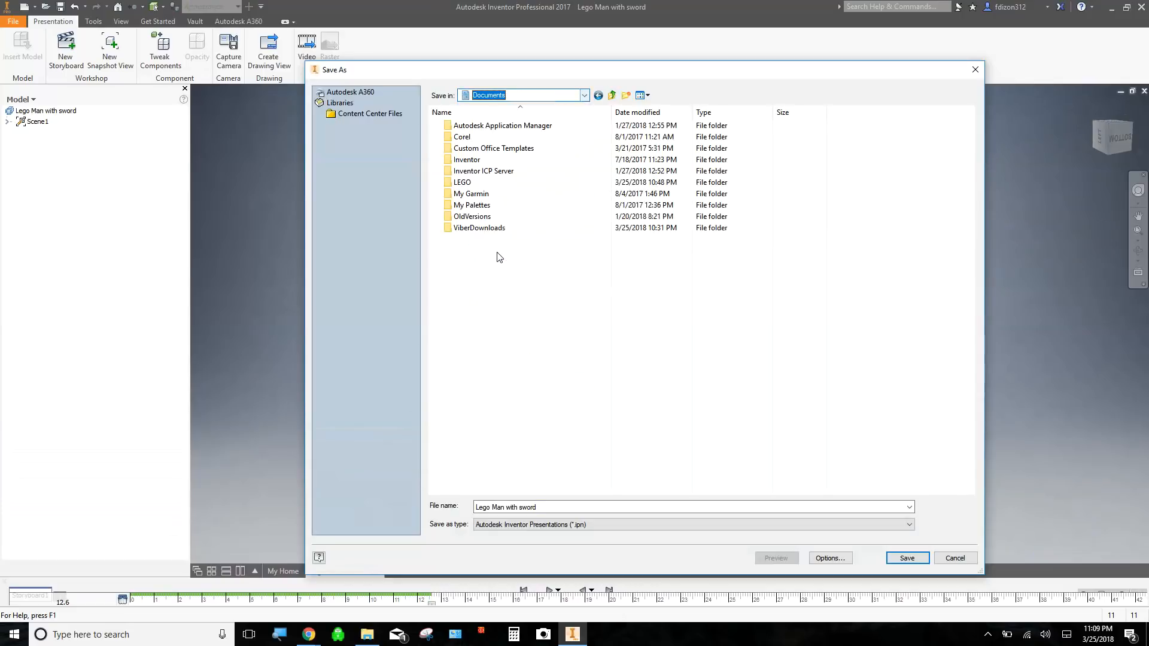
pyautogui.doubleClick(470, 183)
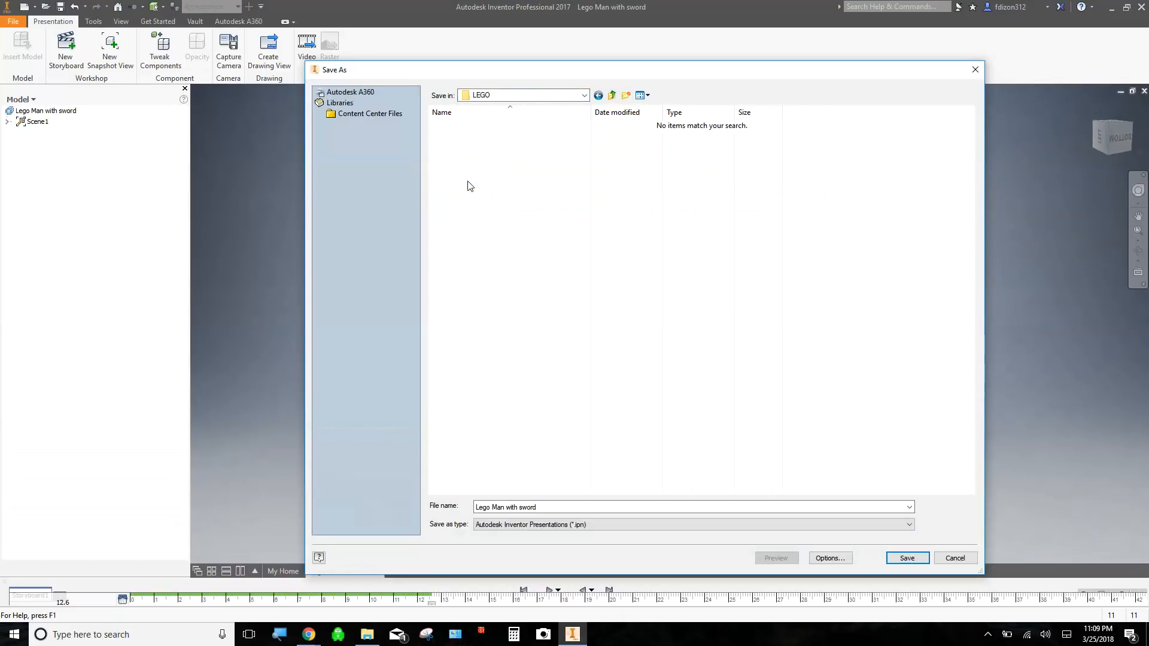
pyautogui.click(573, 507)
pyautogui.click(575, 507)
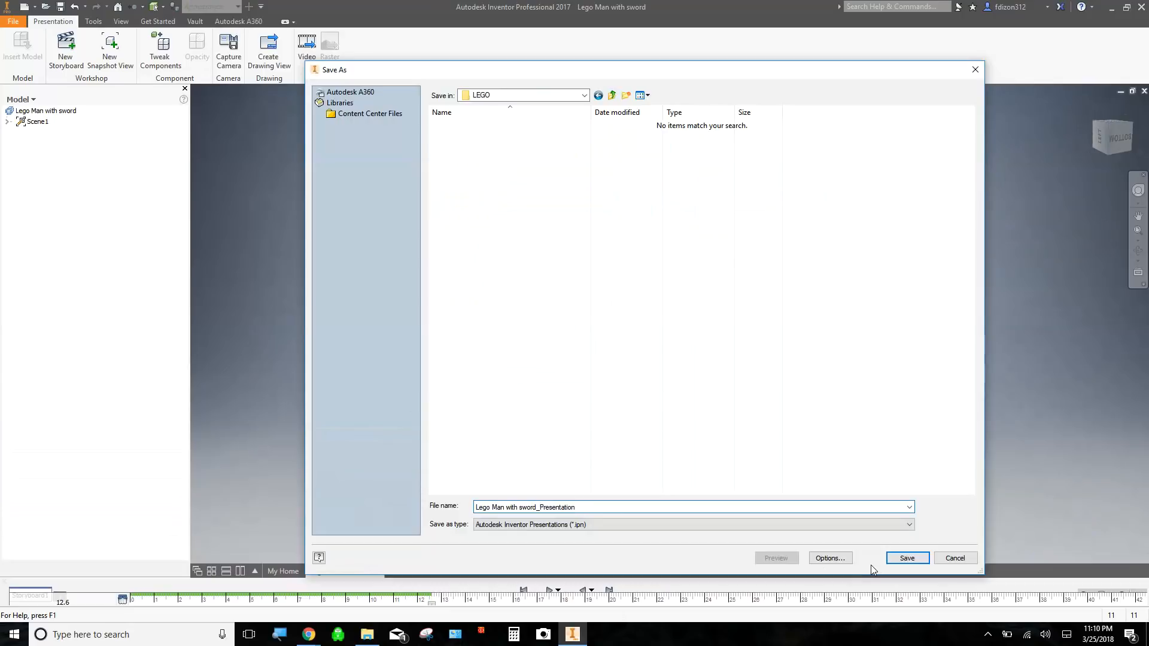
pyautogui.click(907, 557)
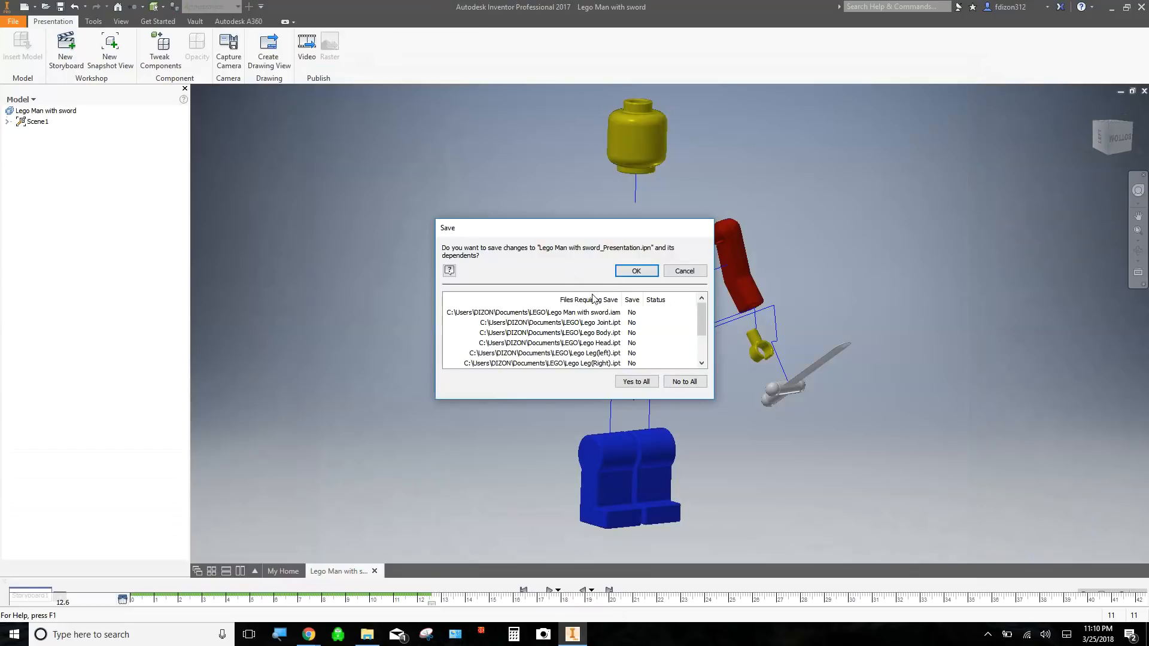
# Step: Include all dependent Lego files in the save and accept migrating them to the current release
pyautogui.click(649, 385)
pyautogui.click(642, 272)
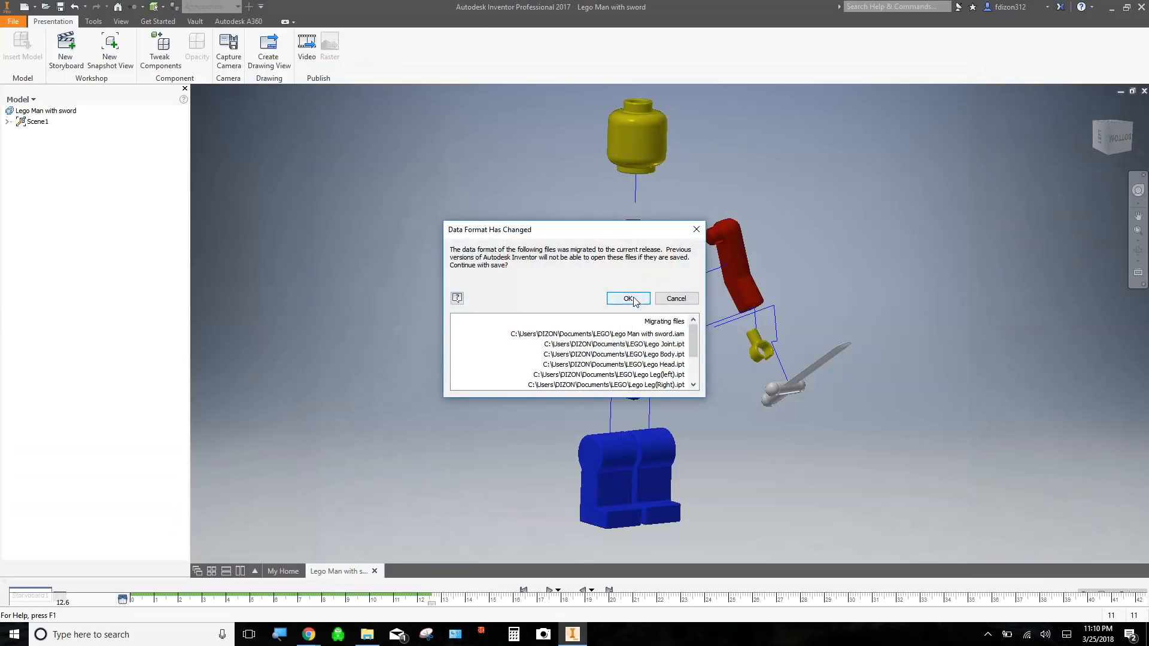
pyautogui.click(633, 298)
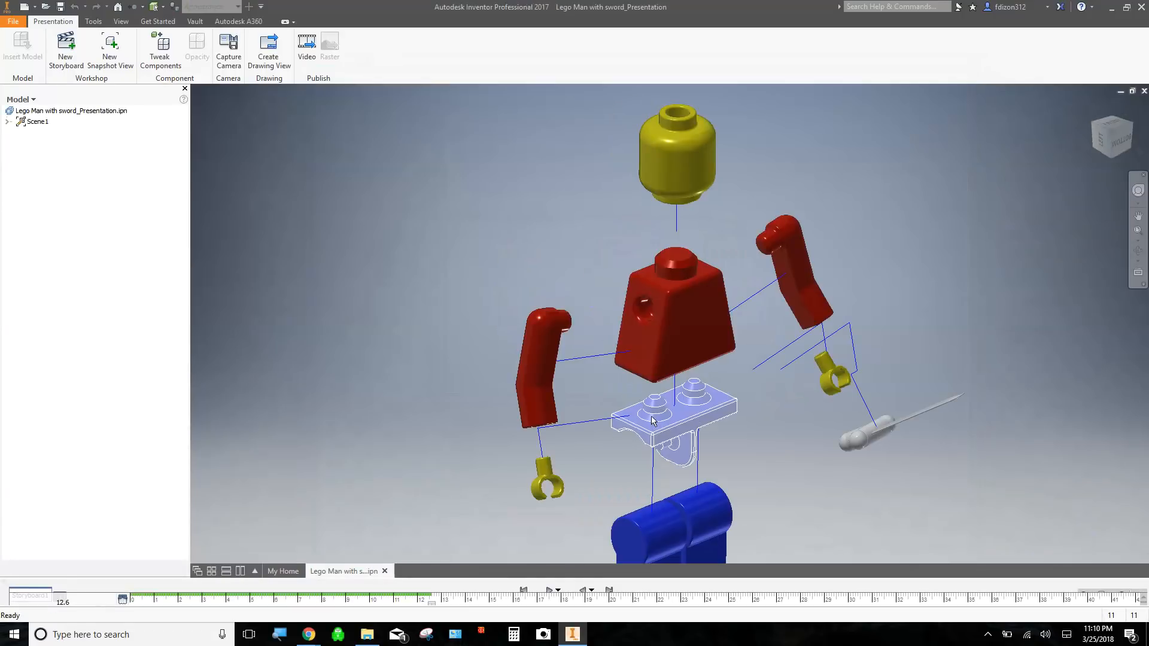
# Step: Create a new snapshot view of the fully exploded figure, with all parts and trails in frame
pyautogui.scroll(3, 649, 413)
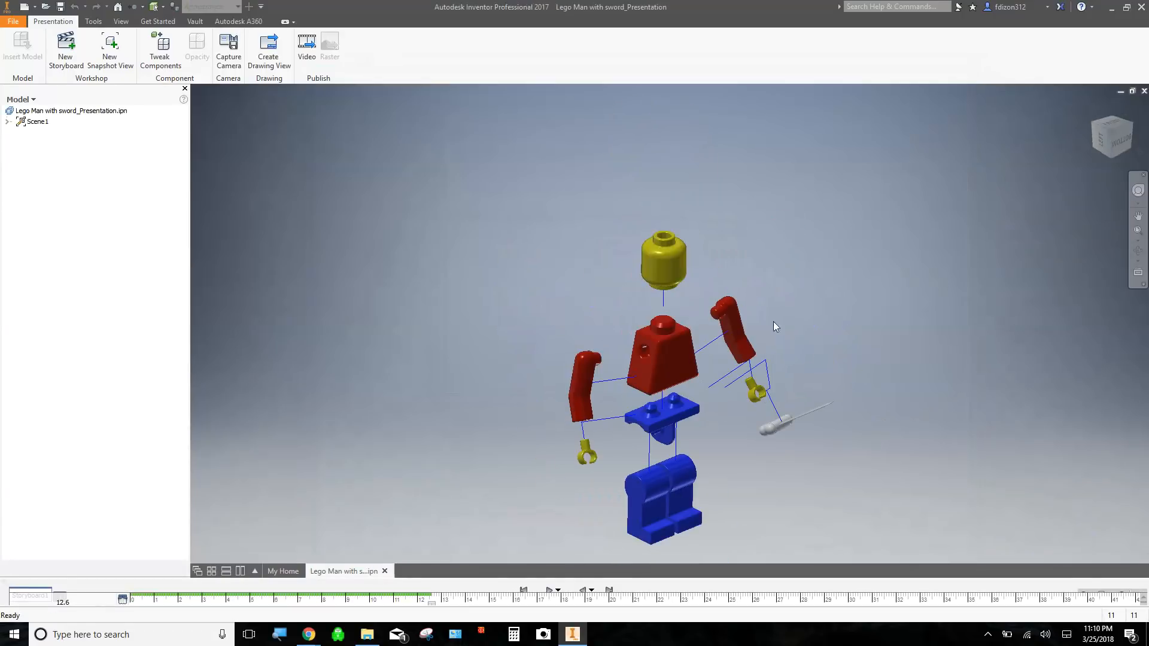
pyautogui.moveTo(721, 354); pyautogui.dragTo(730, 276, button='middle')
pyautogui.scroll(-4, 730, 275)
pyautogui.scroll(3, 730, 275)
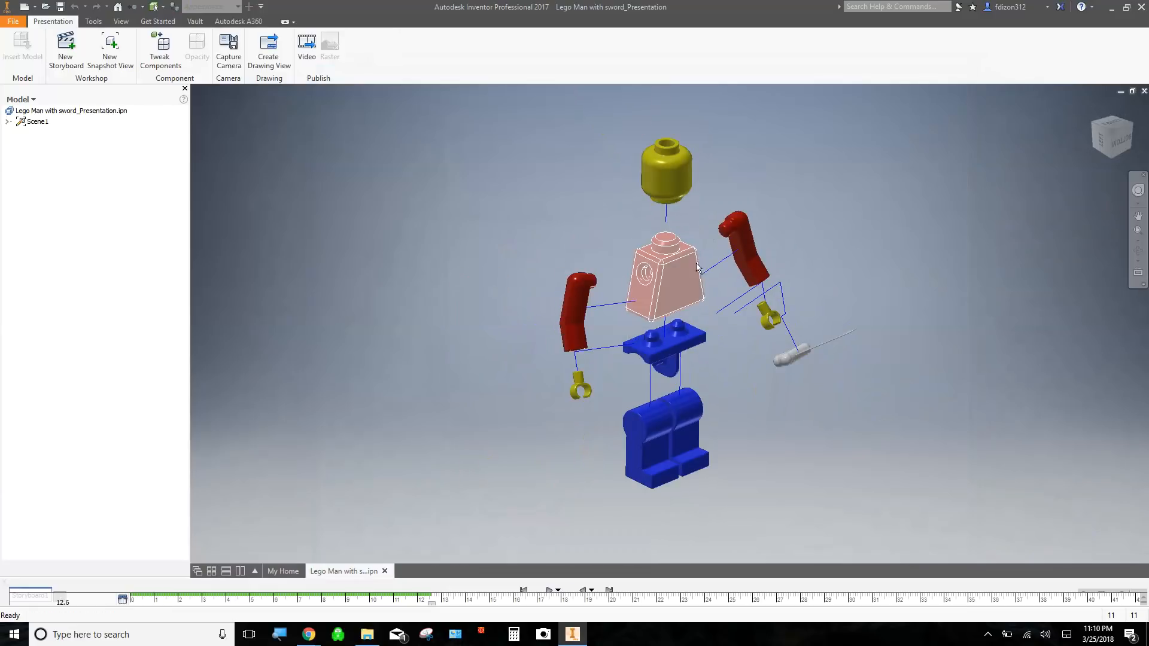
pyautogui.scroll(2, 686, 265)
pyautogui.scroll(-3, 686, 265)
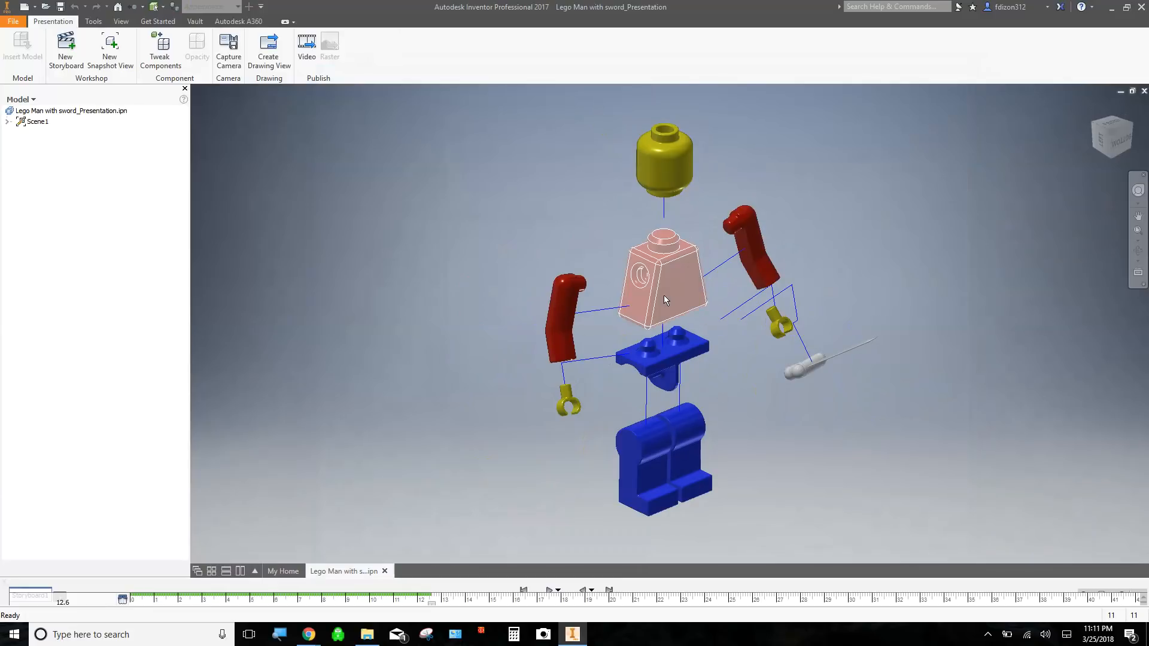
pyautogui.scroll(-5, 678, 336)
pyautogui.scroll(8, 679, 334)
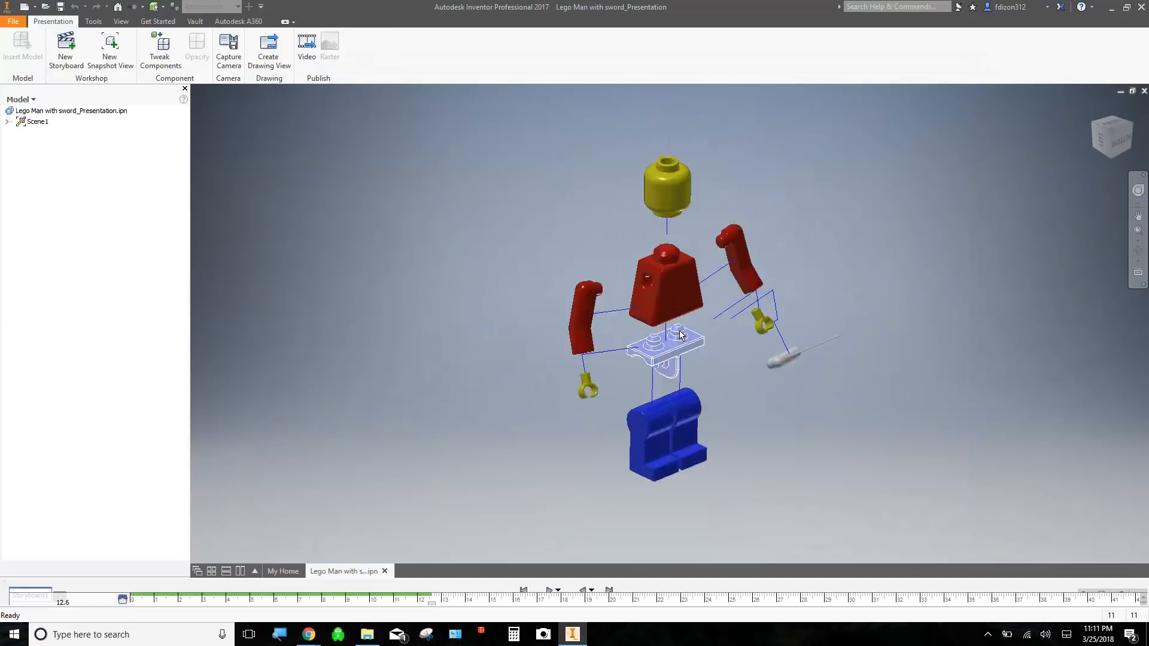
pyautogui.scroll(-2, 686, 335)
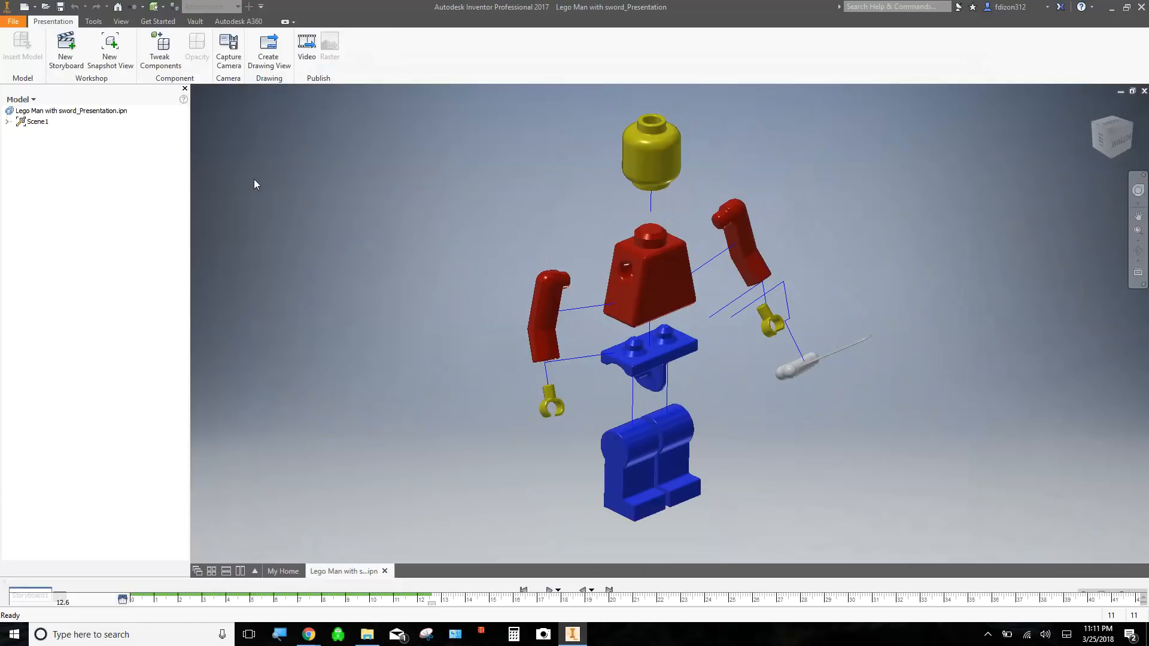
pyautogui.click(118, 53)
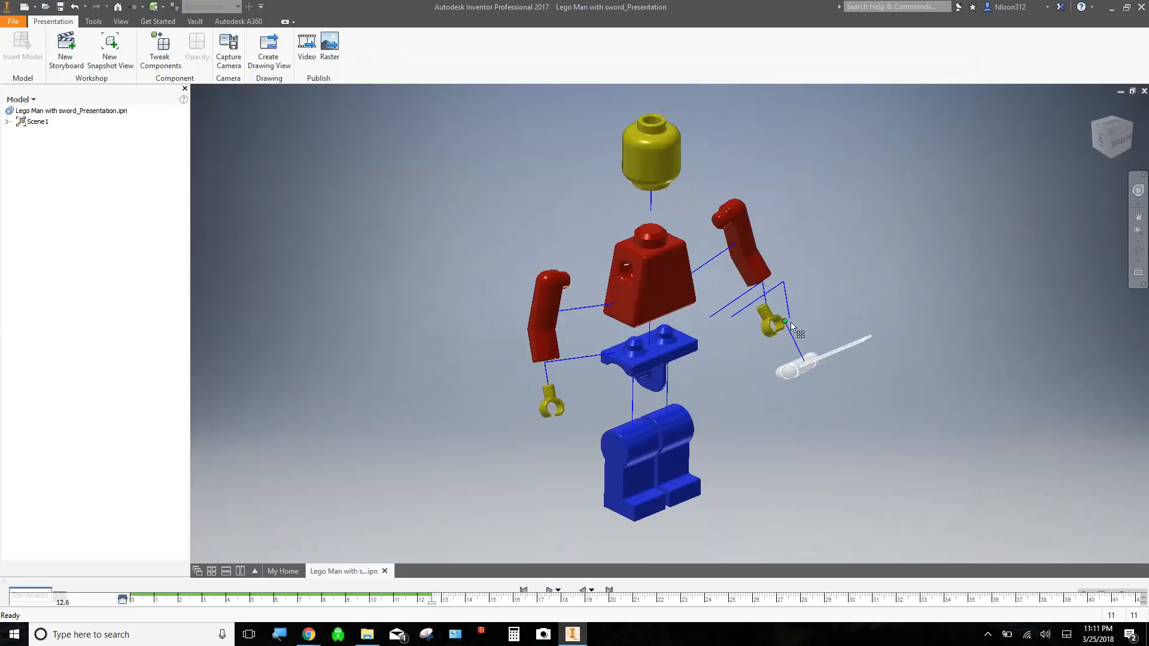
# Step: Review the options for editing, hiding or deleting the tweak trail near the sword arm
pyautogui.rightClick(770, 294)
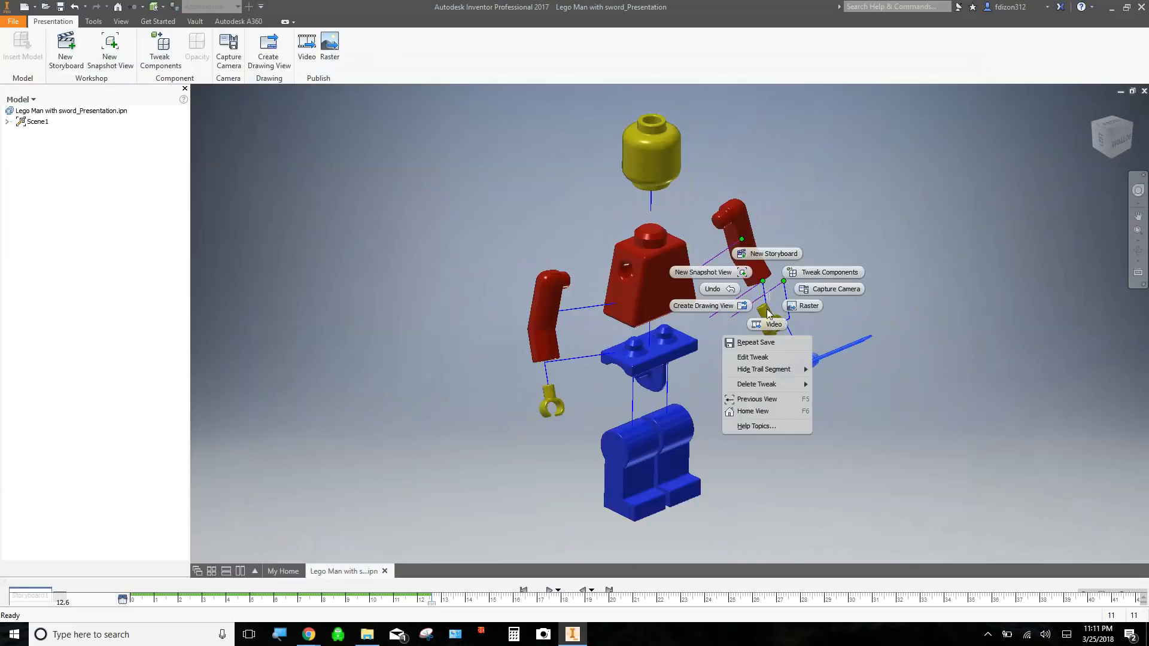
pyautogui.moveTo(770, 370)
pyautogui.press('Escape')
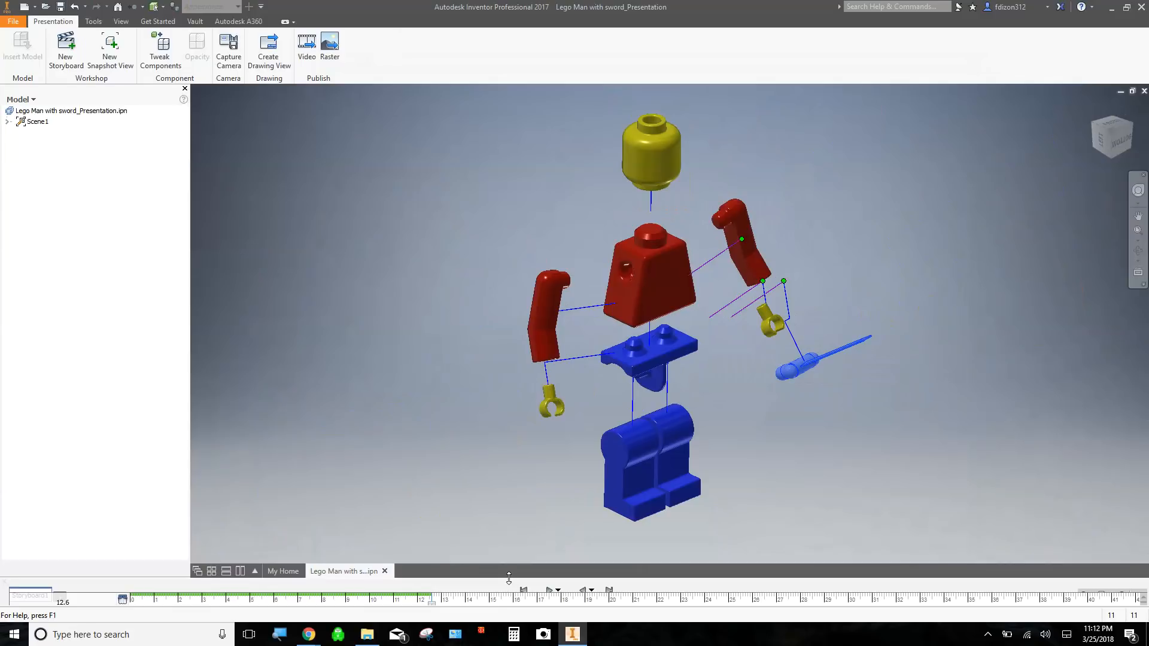
# Step: Set the duration of both leg moves and the Lego Joint move in the storyboard to 1.5 seconds
pyautogui.moveTo(509, 580); pyautogui.dragTo(520, 343)
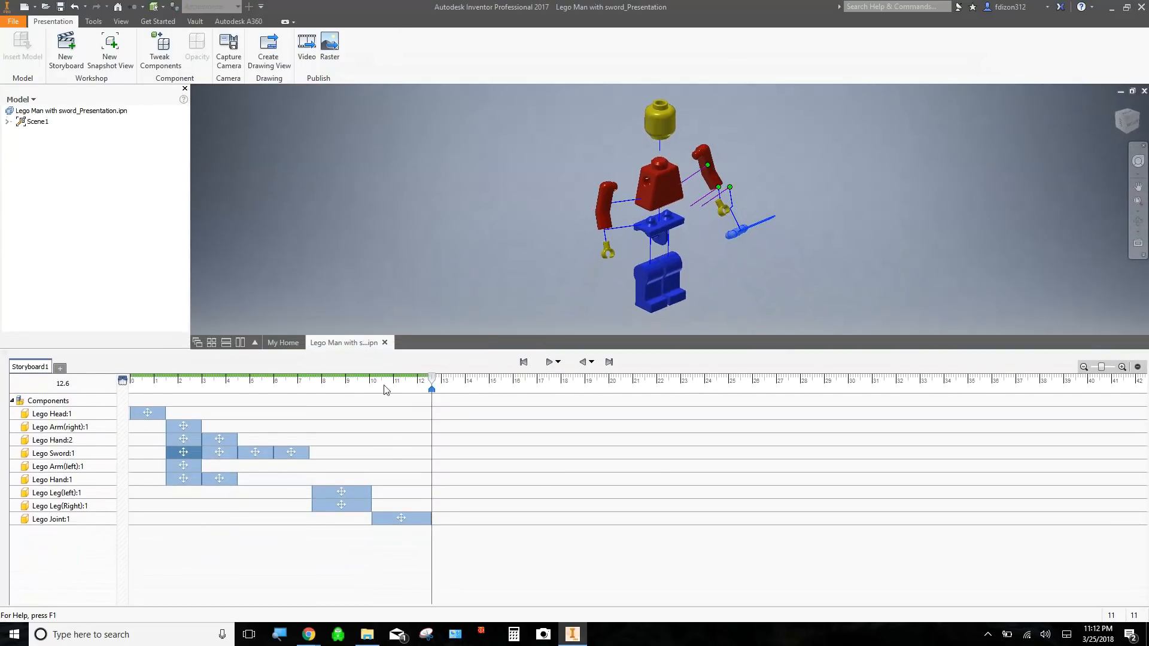
pyautogui.click(332, 496)
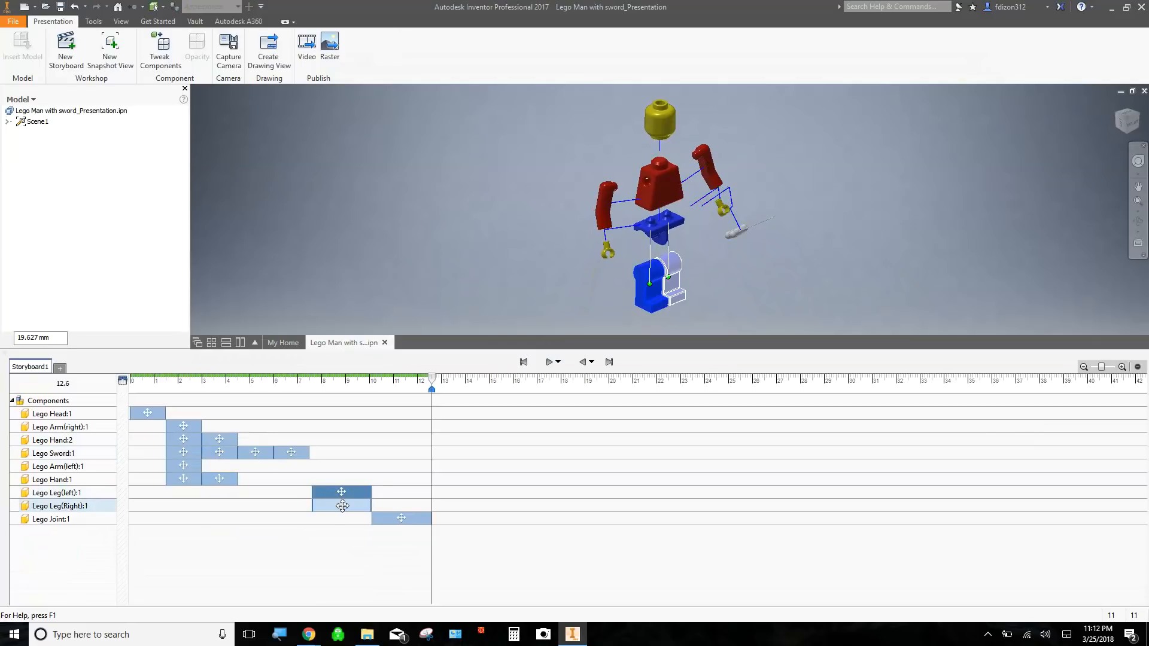
pyautogui.keyDown('ctrl'); pyautogui.click(335, 506); pyautogui.keyUp('ctrl')
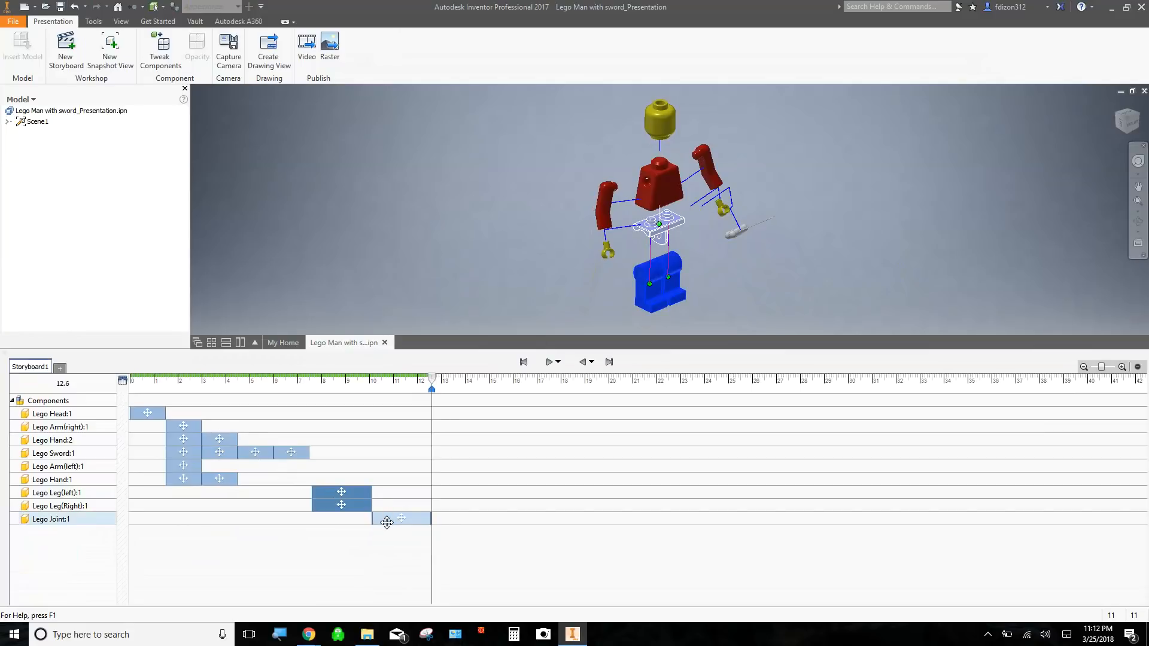
pyautogui.keyDown('ctrl'); pyautogui.click(387, 523); pyautogui.keyUp('ctrl')
pyautogui.rightClick(387, 523)
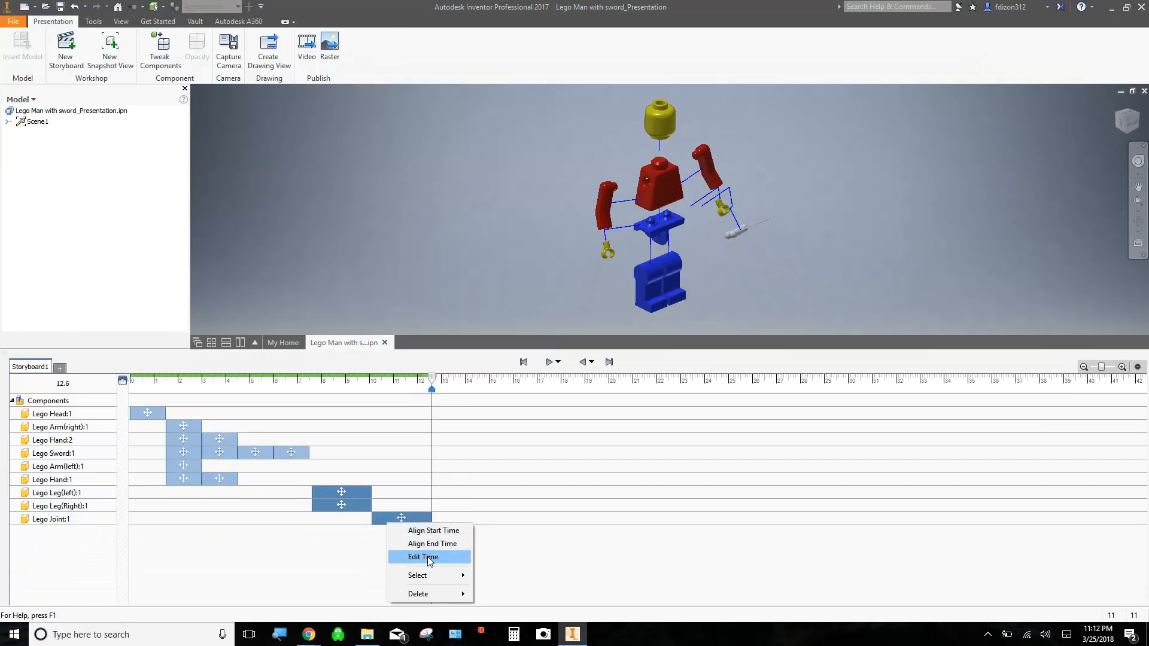
pyautogui.moveTo(434, 578)
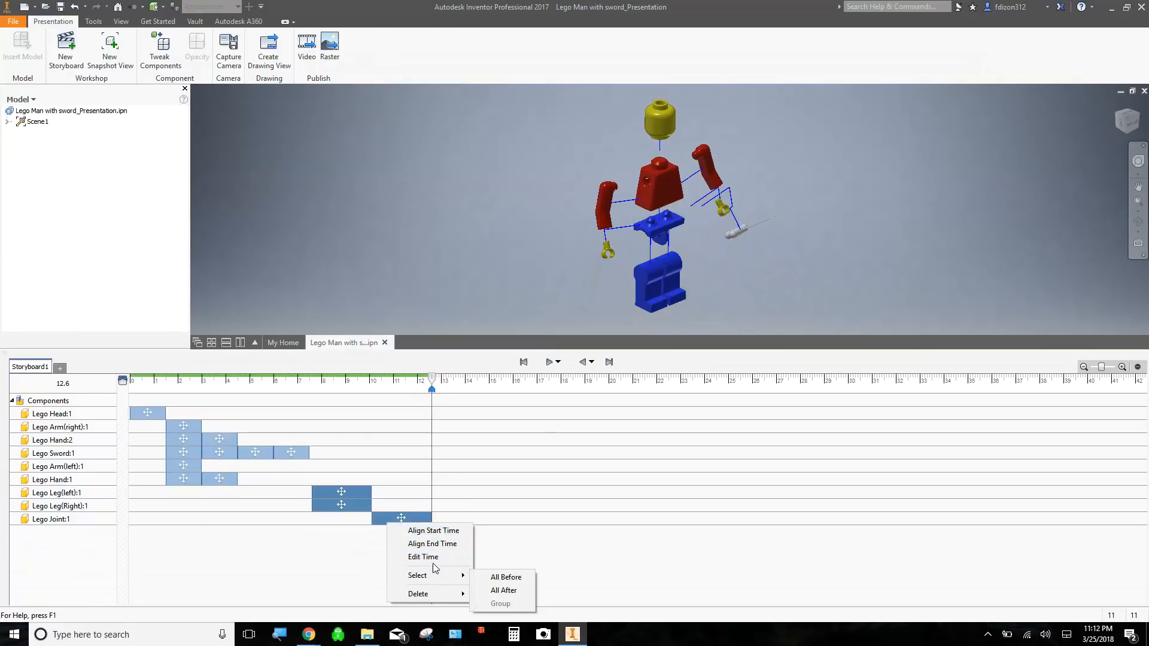
pyautogui.click(433, 561)
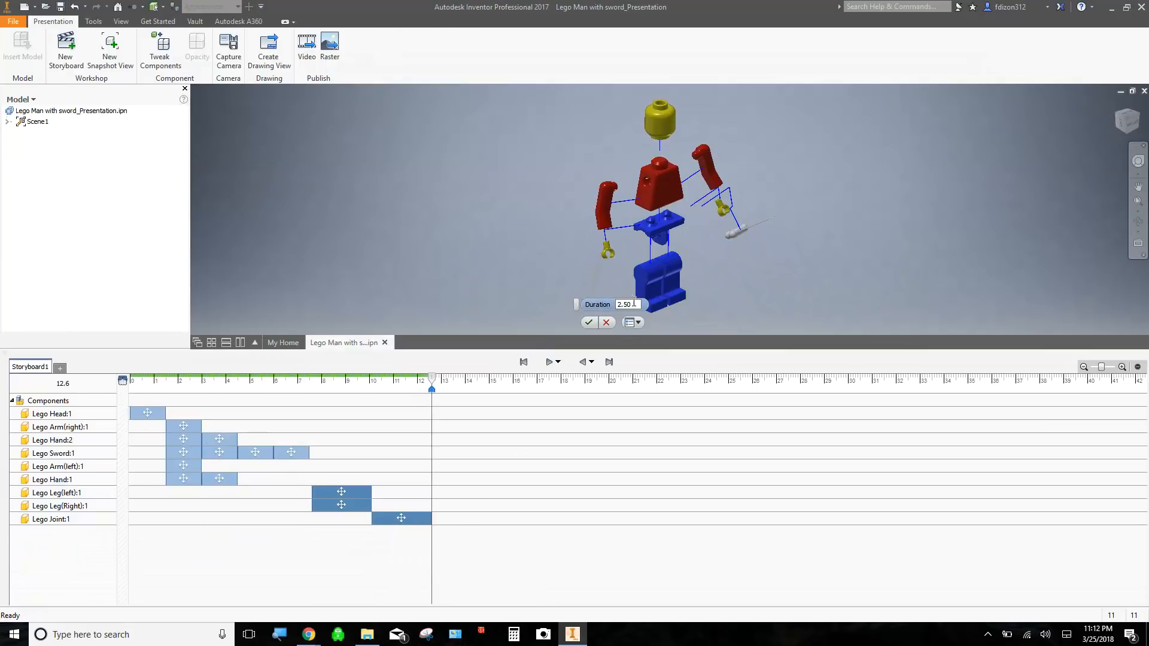
pyautogui.write('1')
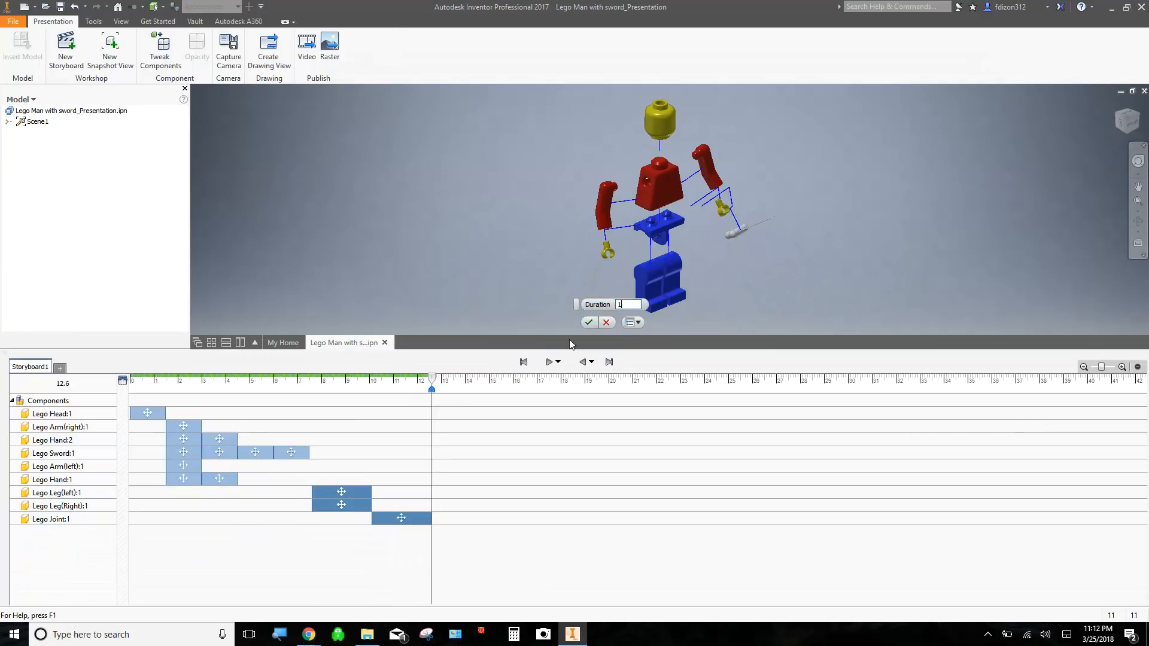
pyautogui.write('.5')
pyautogui.click(589, 323)
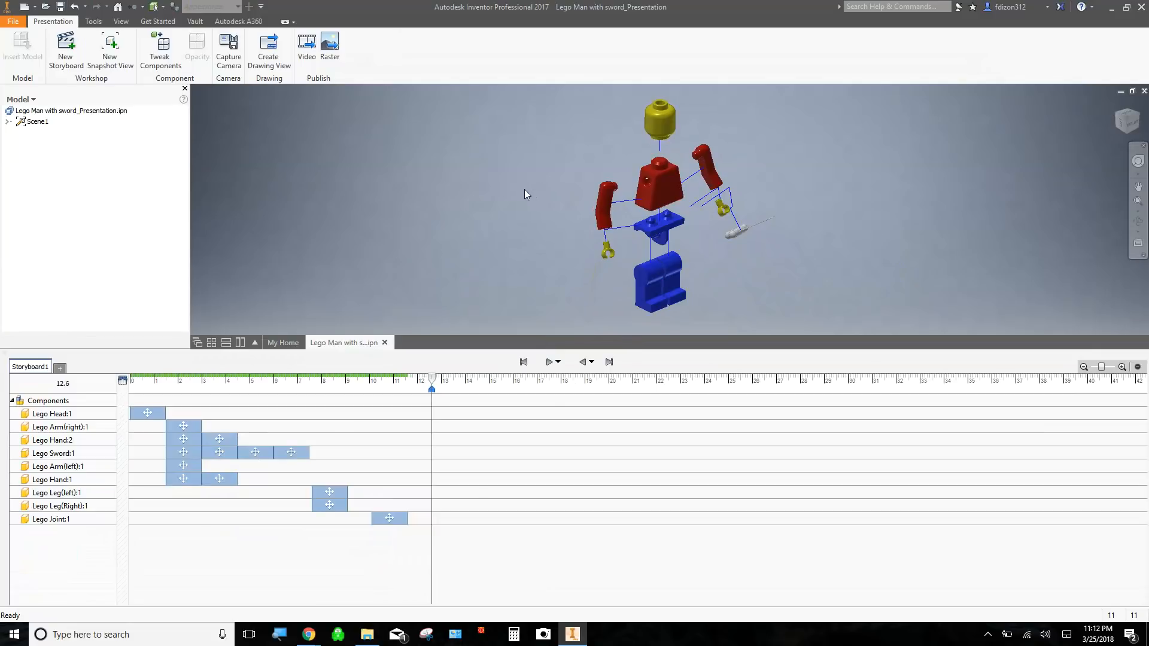
# Step: Try to move the left arm about 26 mm further outward with an additional component tweak
pyautogui.click(605, 204)
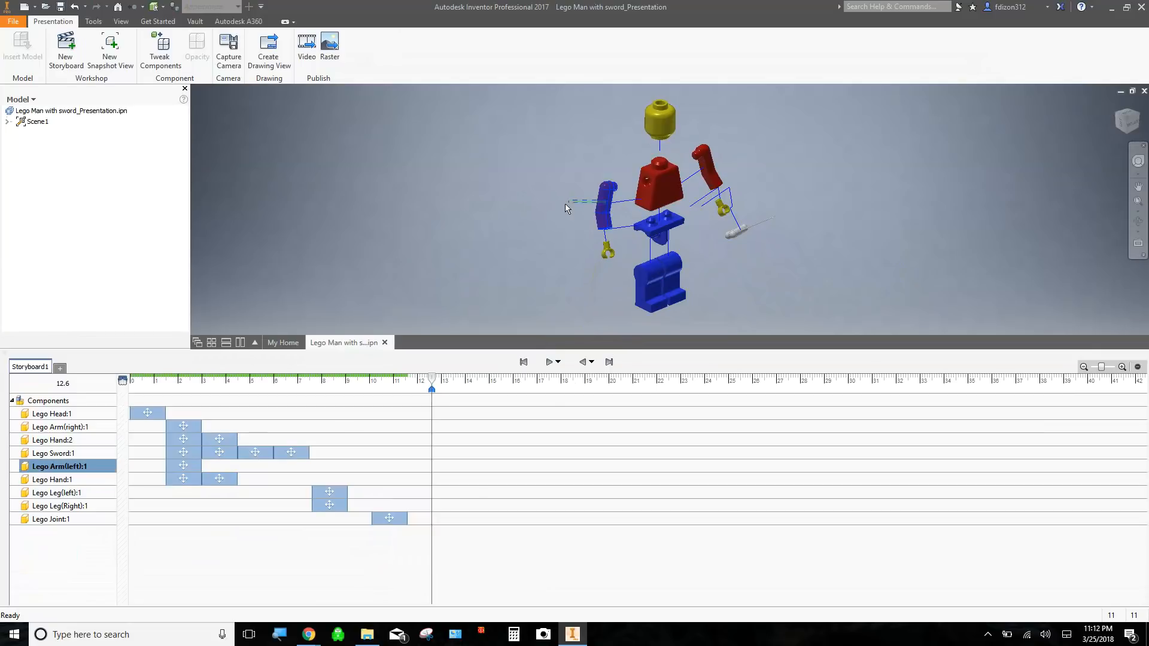
pyautogui.rightClick(603, 195)
pyautogui.click(635, 177)
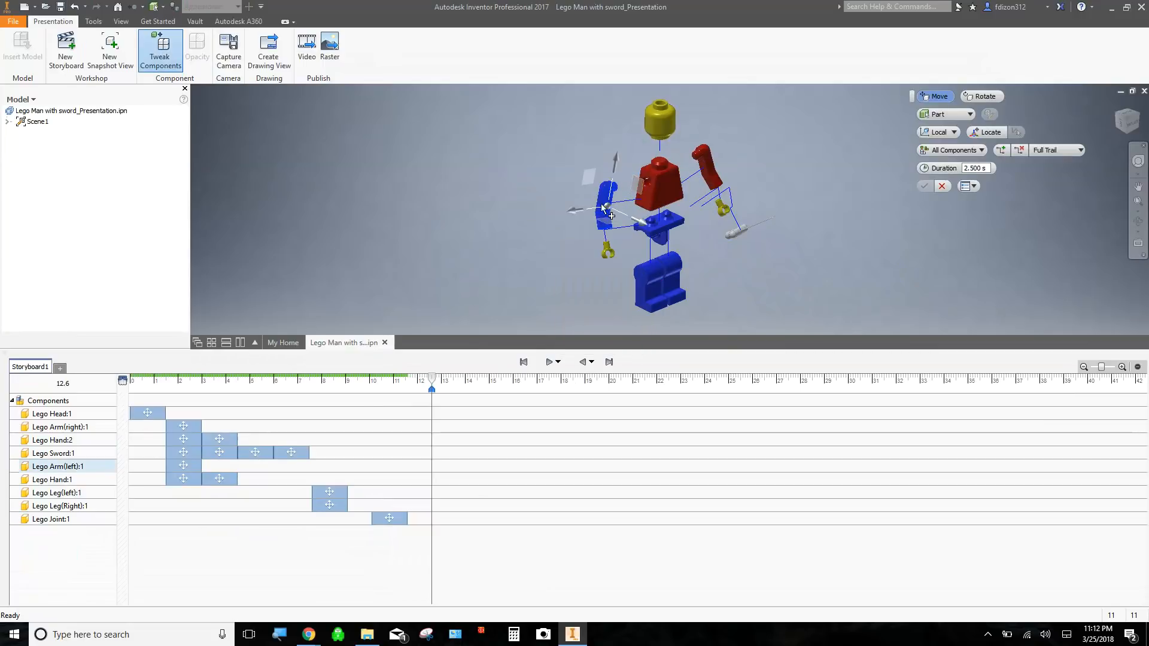
pyautogui.moveTo(576, 210); pyautogui.dragTo(522, 216)
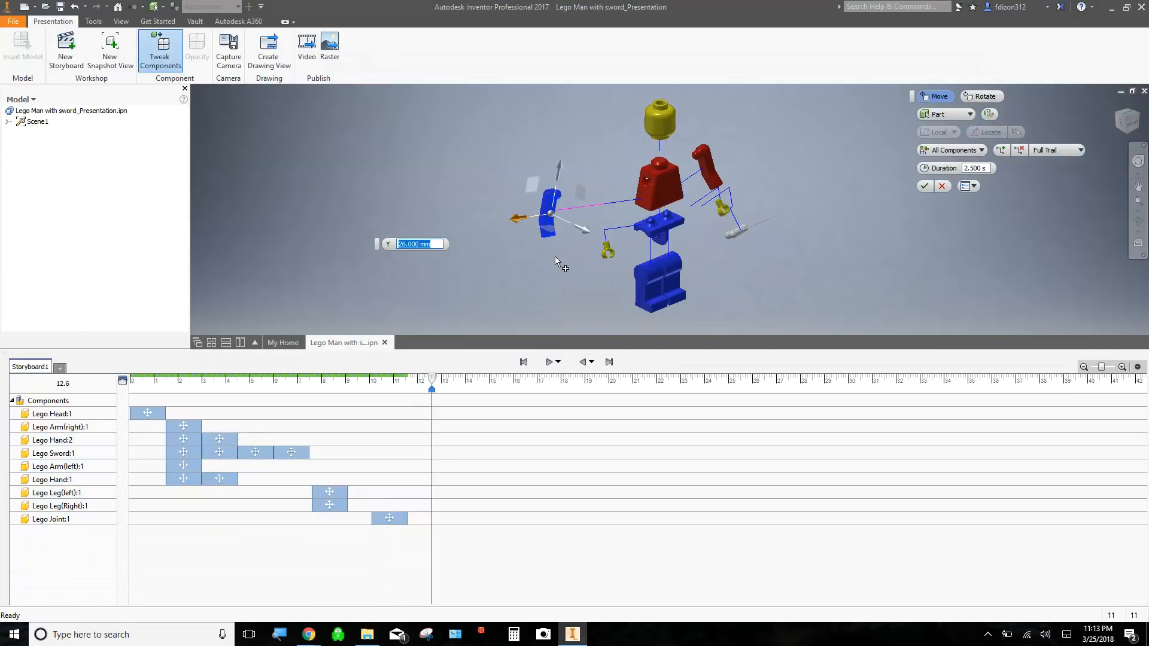
pyautogui.click(924, 188)
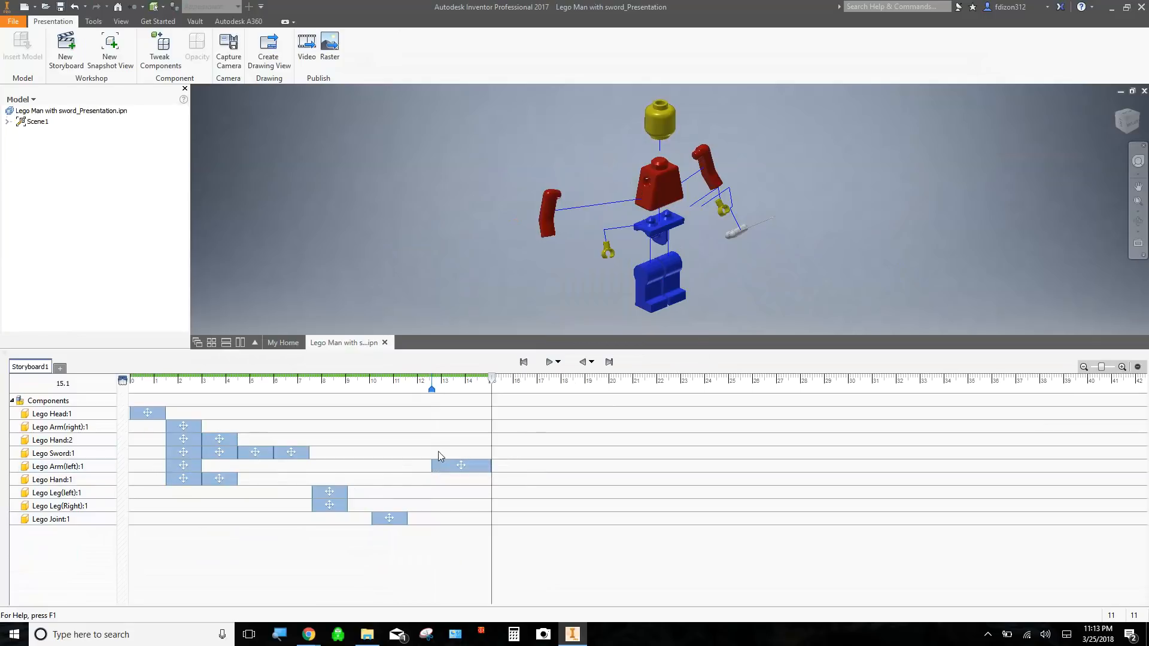
pyautogui.press('Delete')
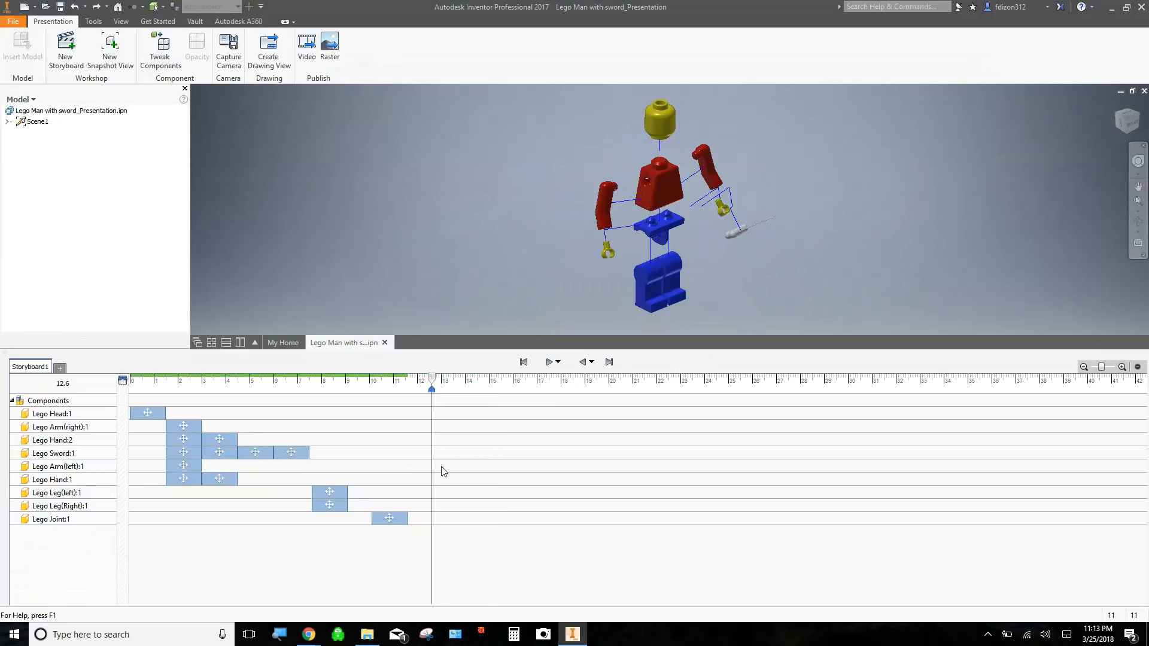
# Step: Edit the left arm's existing outward tweak in the storyboard, extending its distance to about 32.4 mm
pyautogui.click(609, 200)
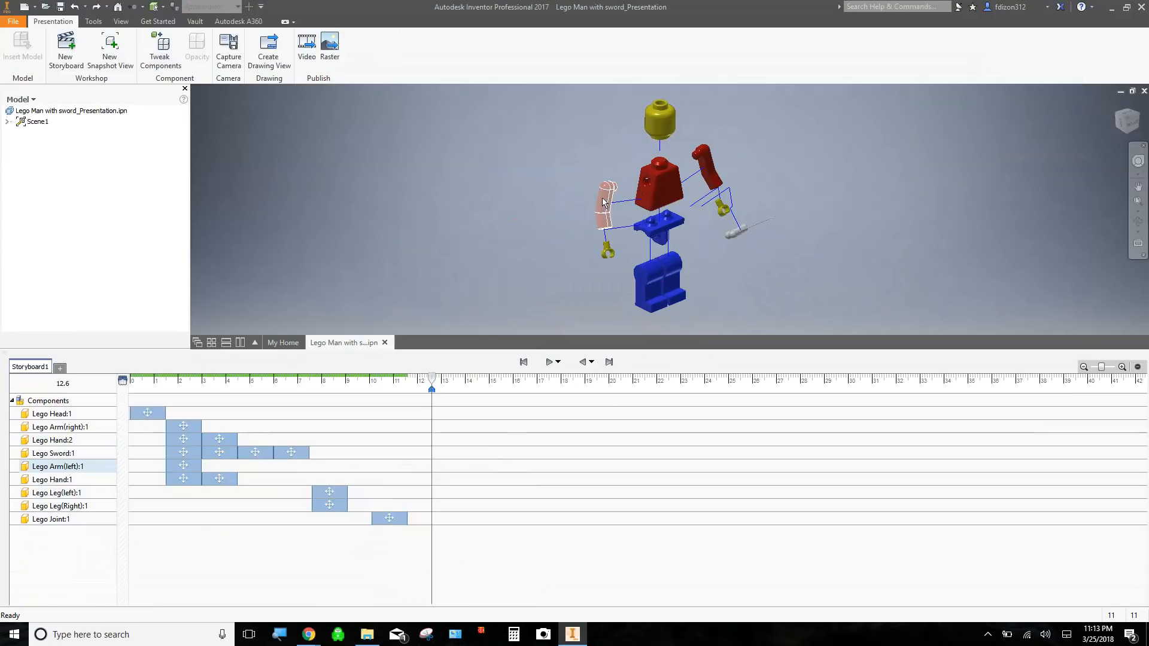
pyautogui.click(557, 268)
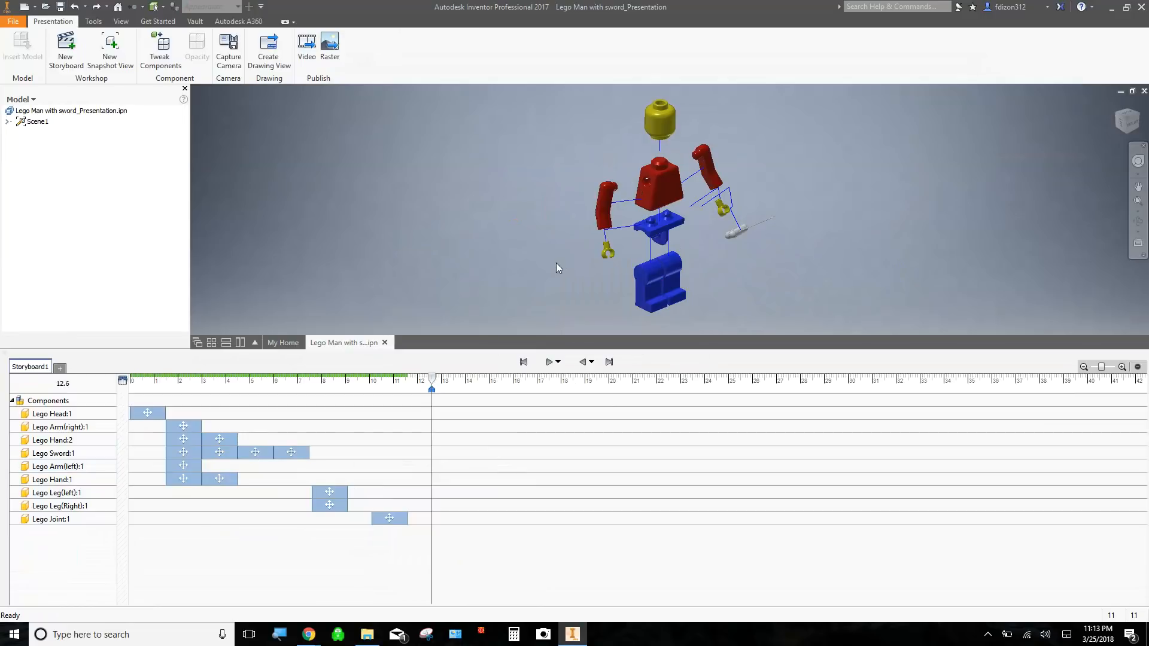
pyautogui.rightClick(178, 467)
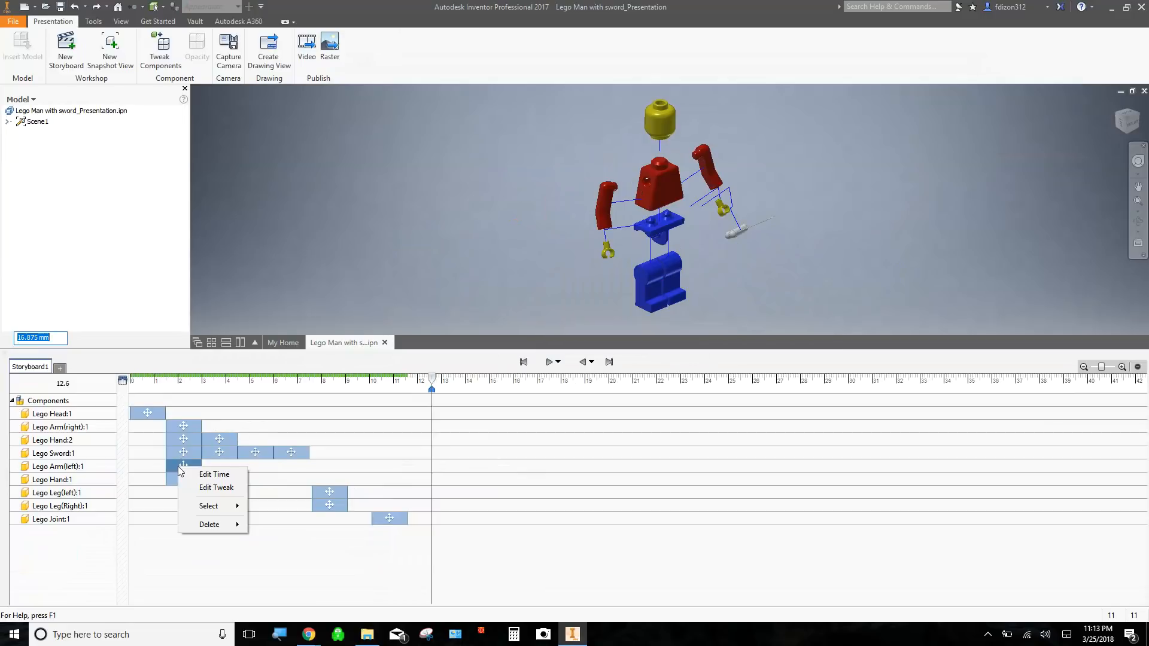
pyautogui.click(209, 487)
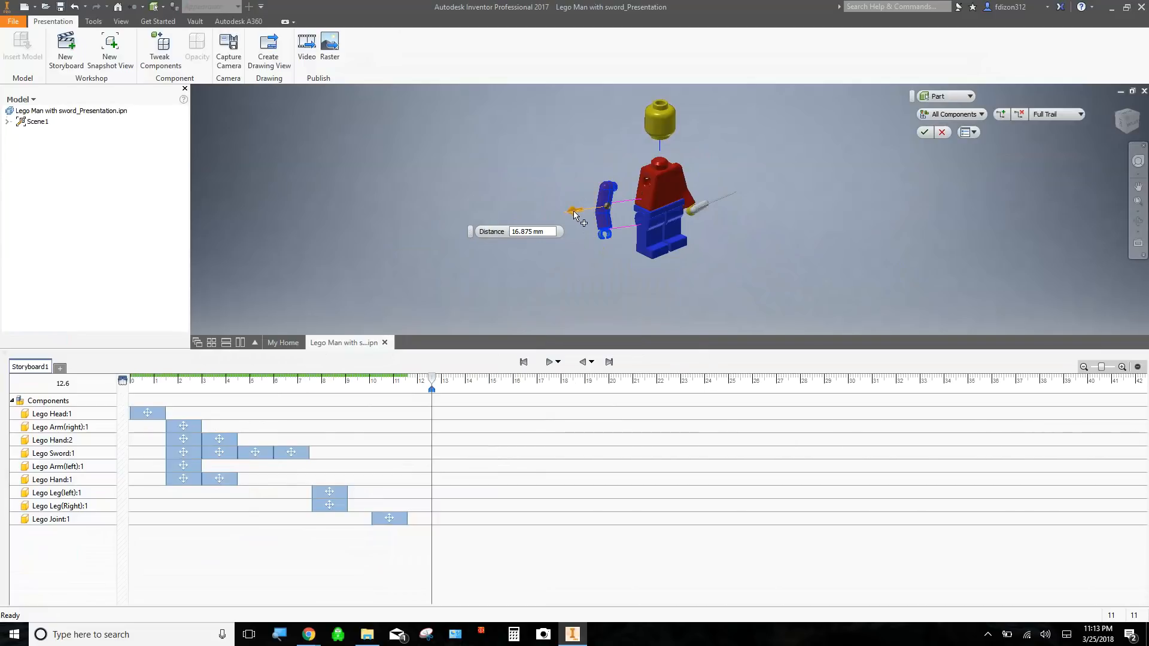
pyautogui.moveTo(573, 212); pyautogui.dragTo(539, 218)
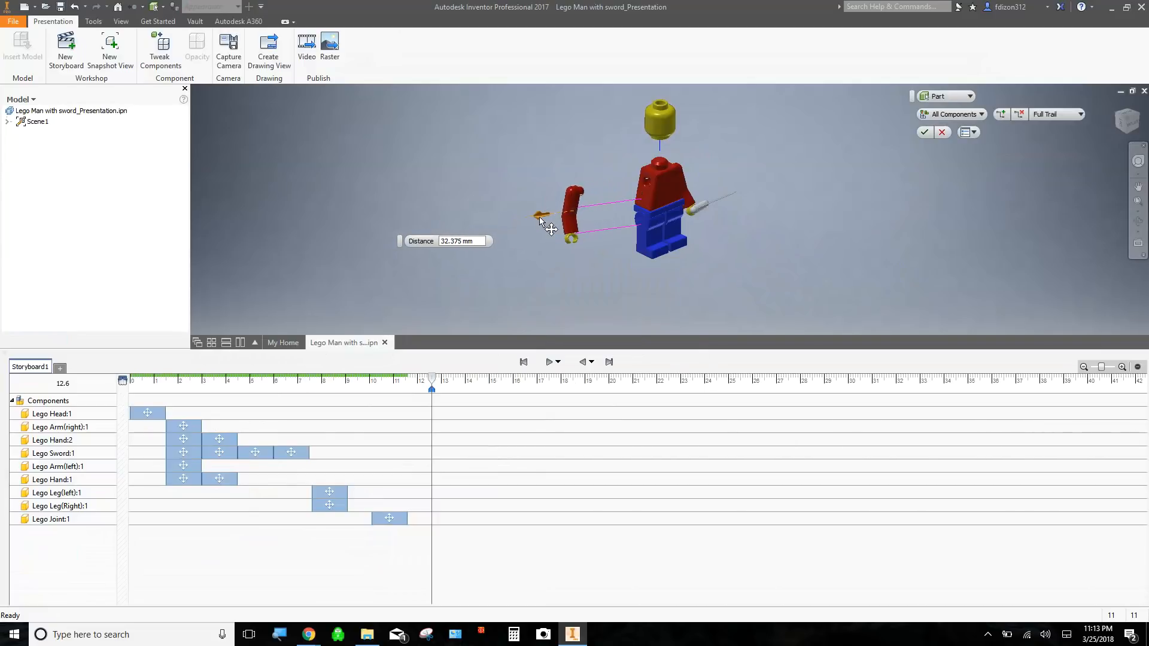
pyautogui.click(926, 132)
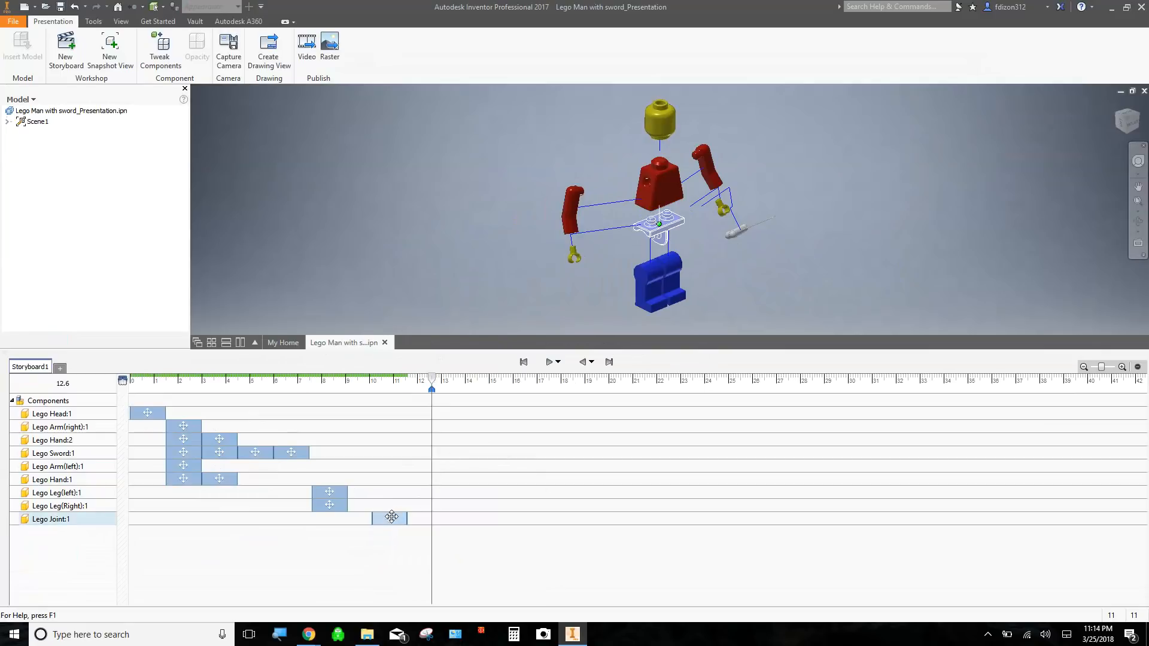
# Step: Shift the Lego Joint move earlier in the storyboard so it starts right after the leg moves, and collapse the timeline
pyautogui.moveTo(391, 516); pyautogui.dragTo(367, 517)
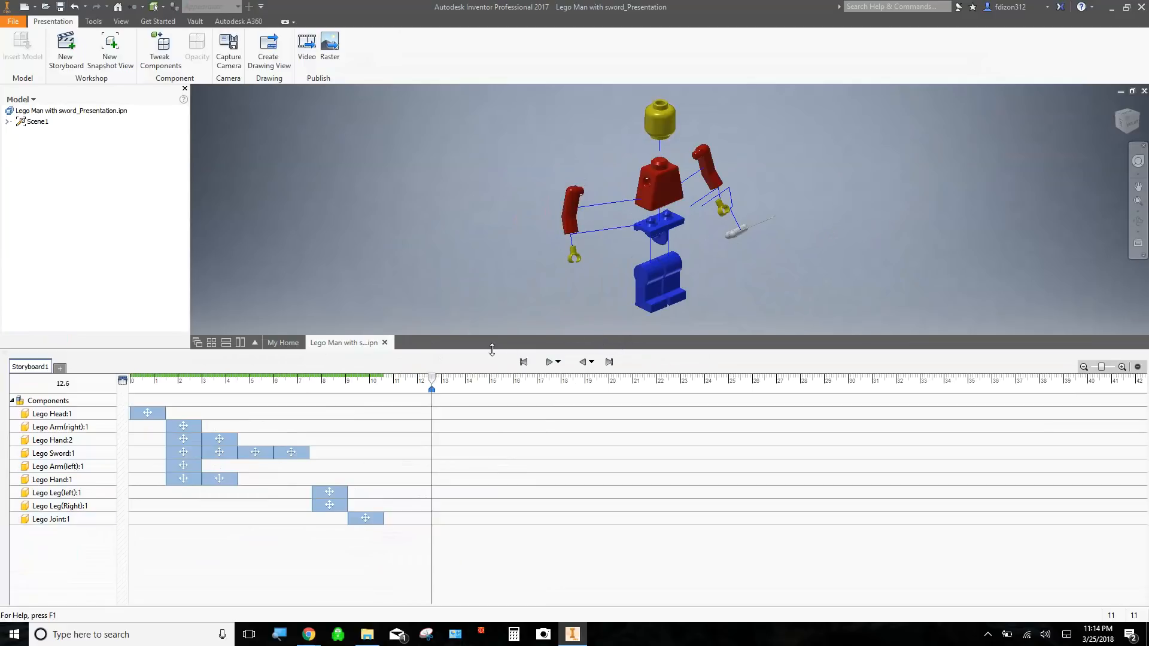
pyautogui.moveTo(481, 350); pyautogui.dragTo(473, 578)
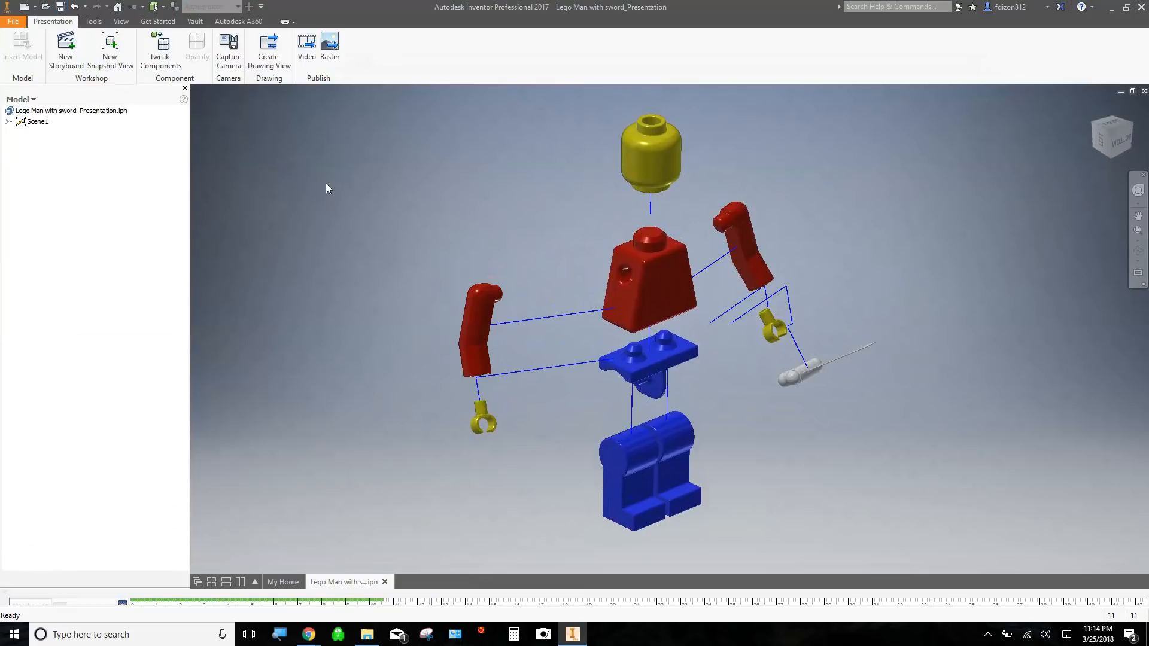
# Step: Start publishing the current storyboard to video and name the output file LegoManwithSwordStoryboard
pyautogui.click(307, 58)
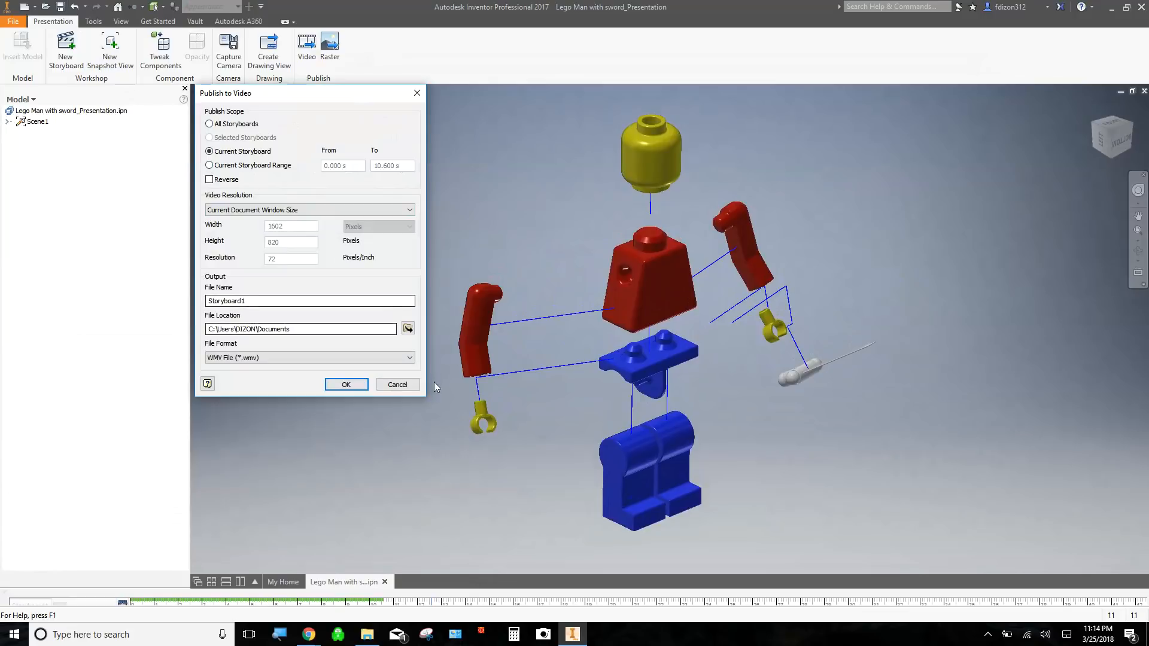
pyautogui.click(280, 329)
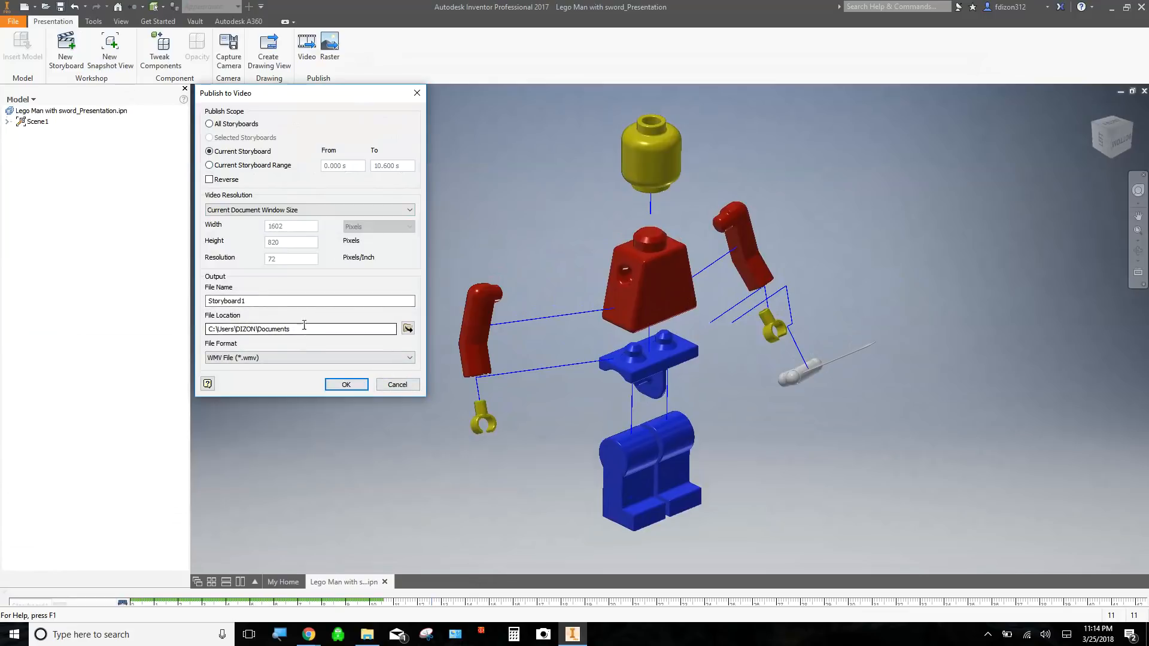
pyautogui.doubleClick(219, 299)
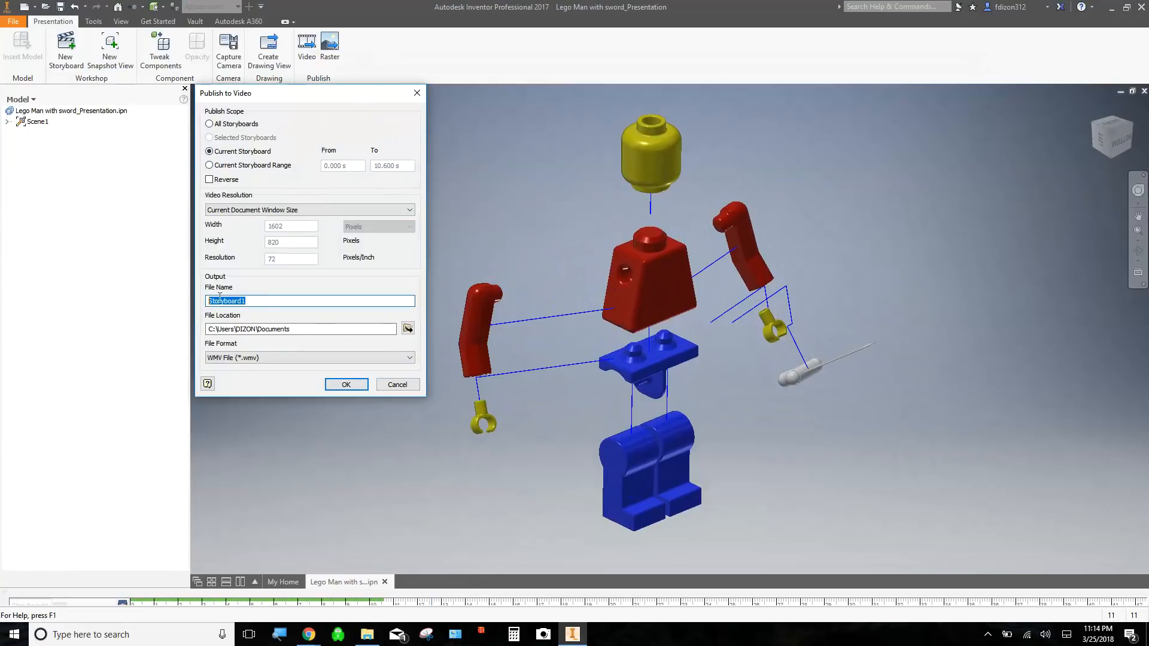
pyautogui.click(266, 303)
pyautogui.press('BackSpace')
pyautogui.click(209, 301)
pyautogui.write('LegoManwithSword')
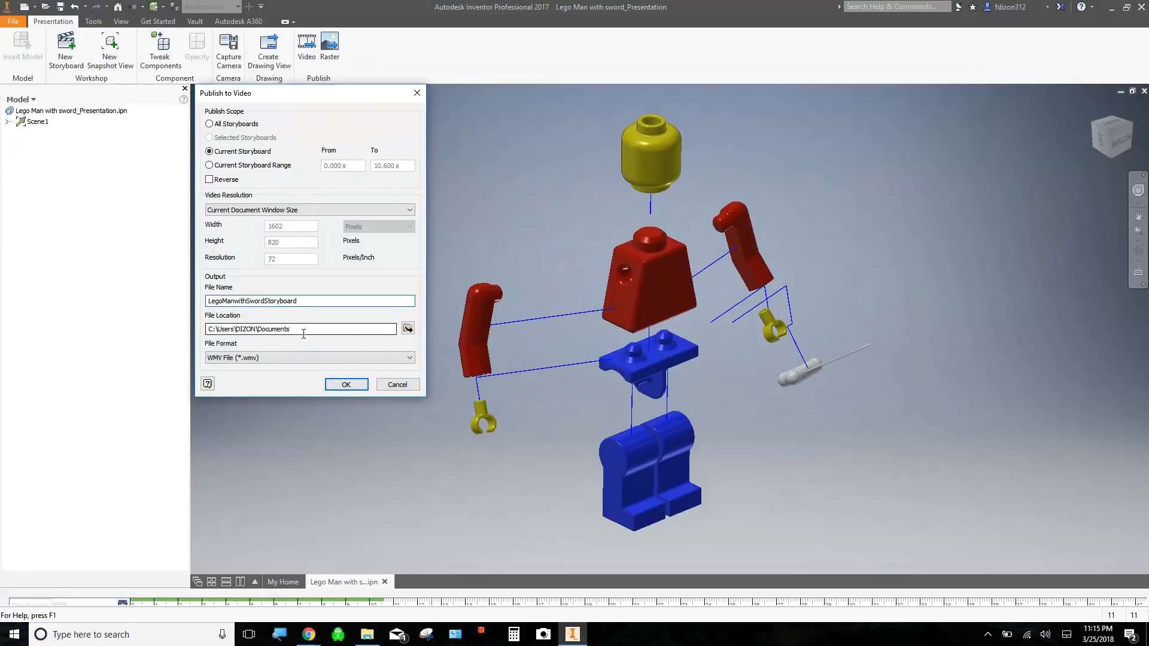
# Step: Publish the storyboard video as an AVI file using the Full Frames (Uncompressed) compressor
pyautogui.click(393, 359)
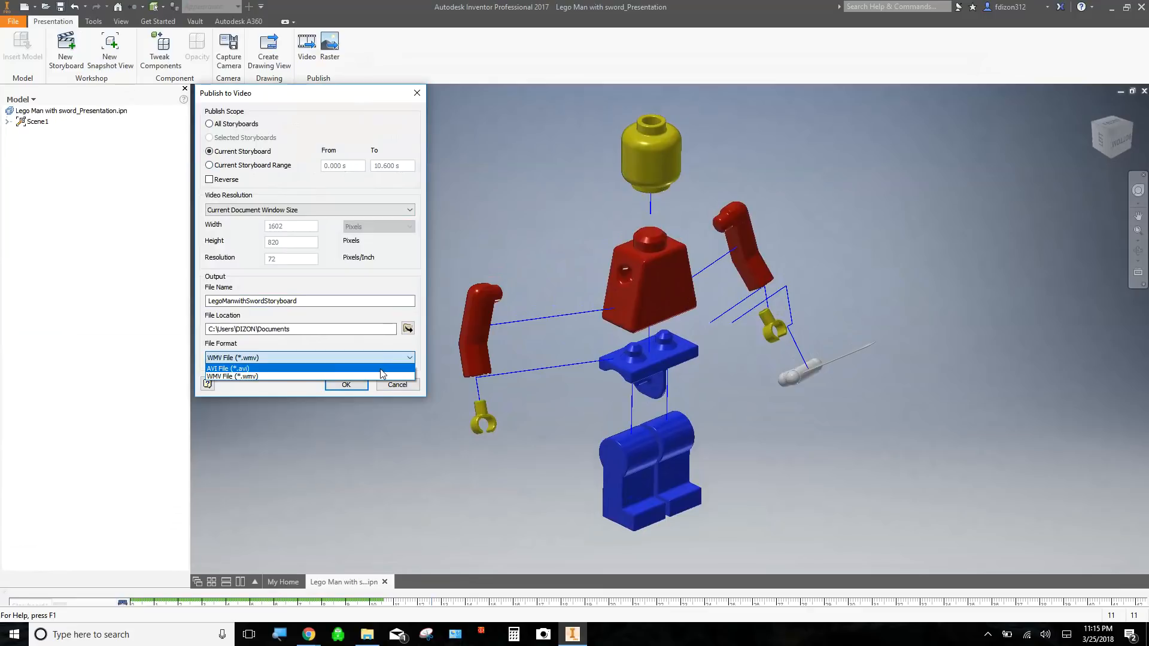
pyautogui.click(381, 370)
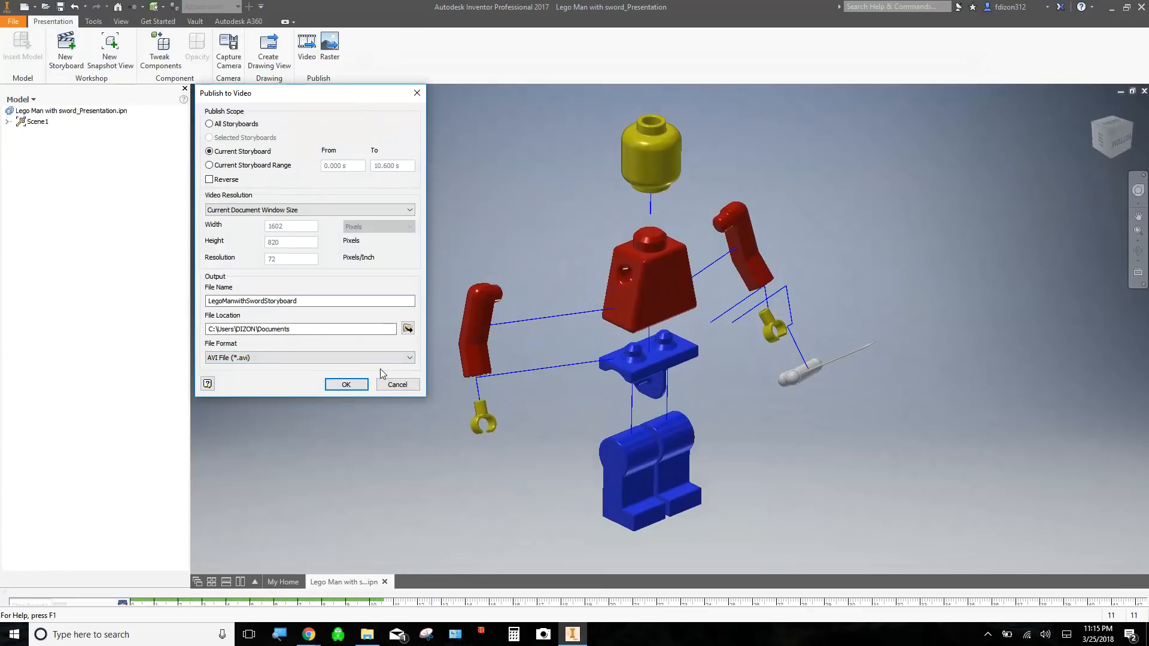
pyautogui.click(347, 384)
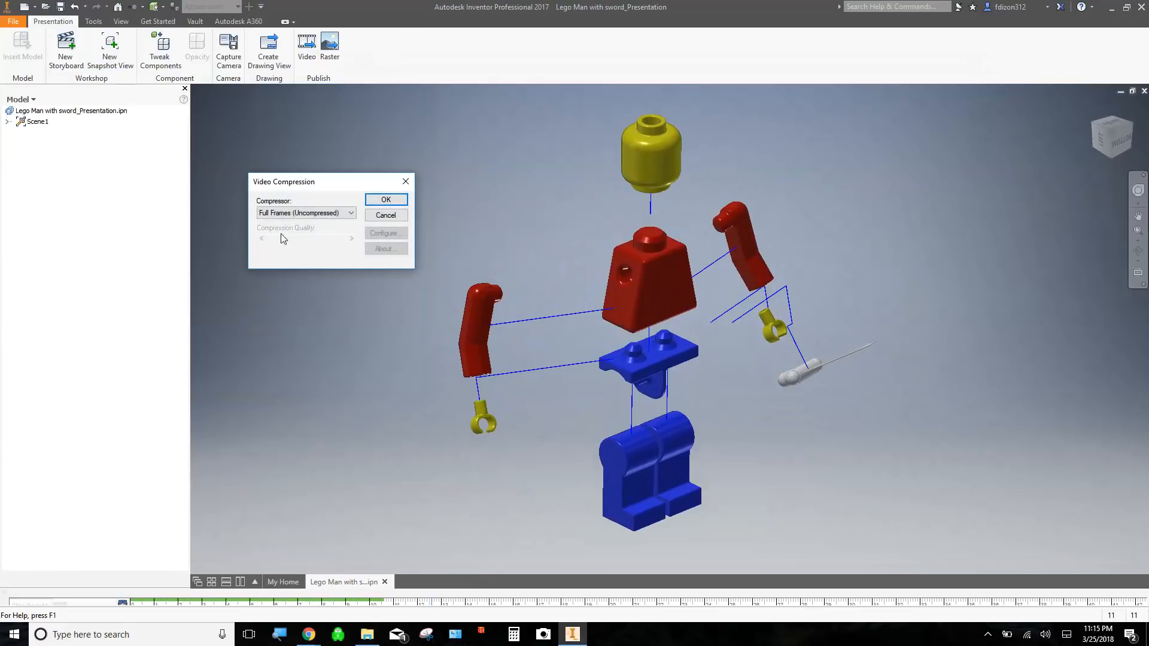
pyautogui.click(296, 214)
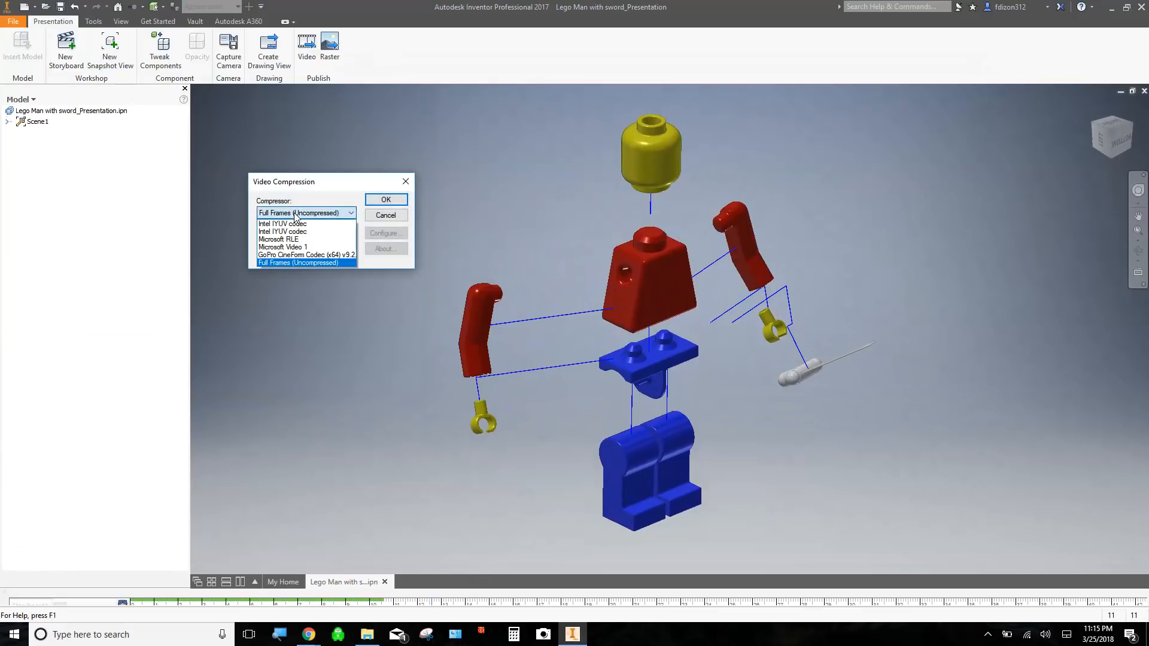
pyautogui.click(296, 216)
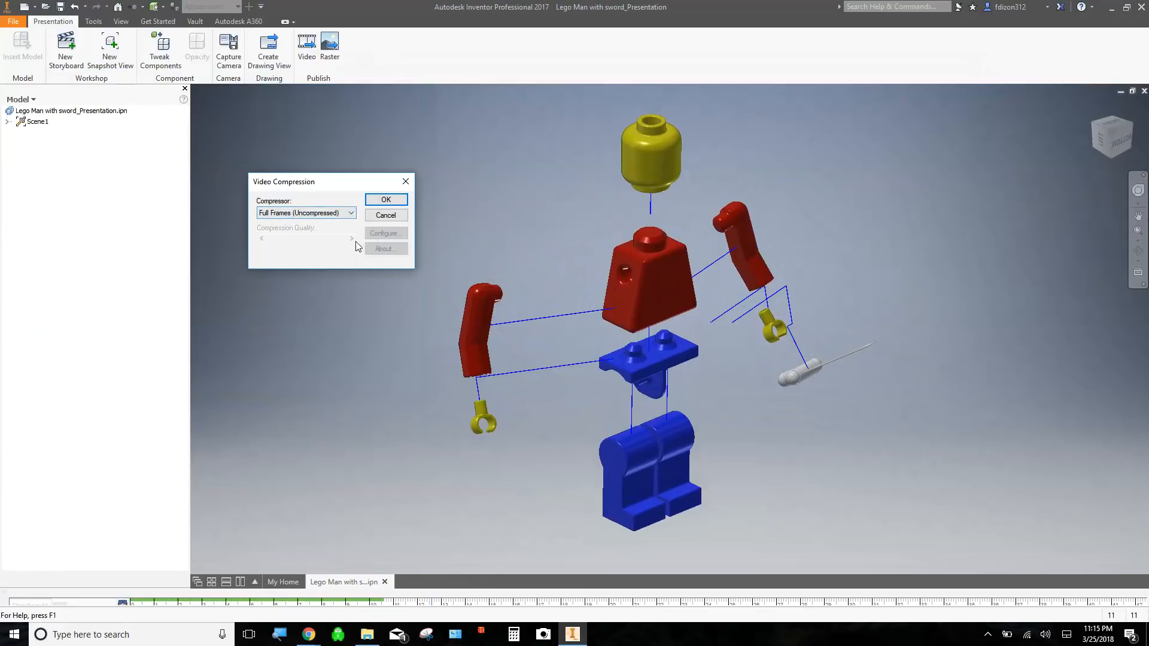
pyautogui.click(385, 200)
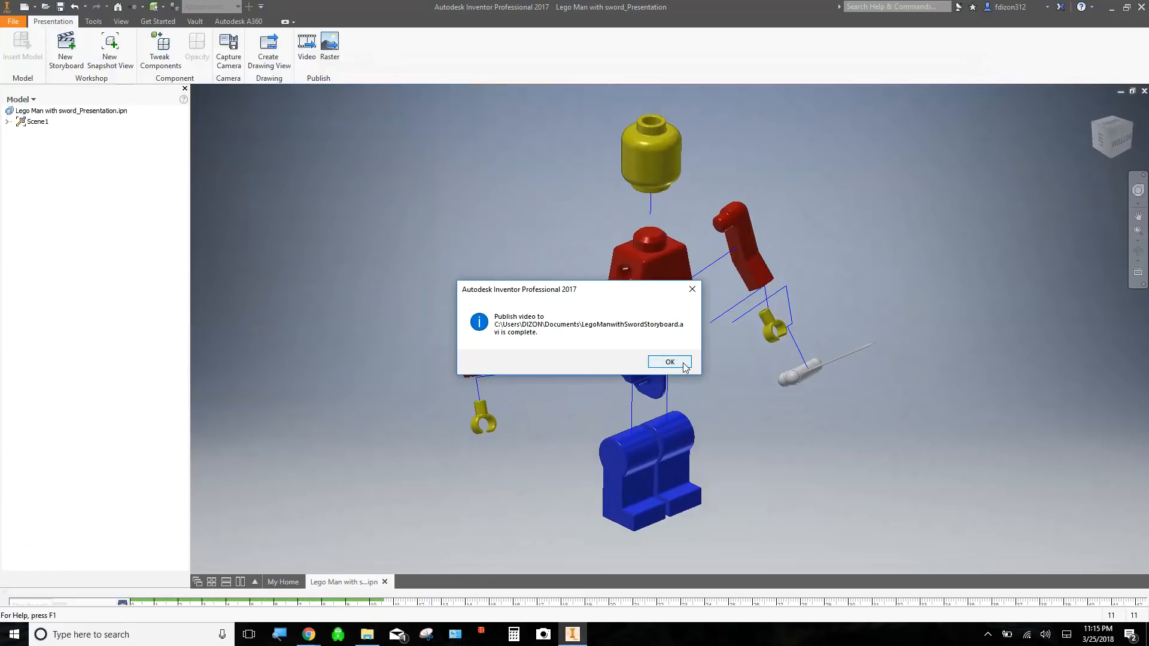
pyautogui.click(686, 366)
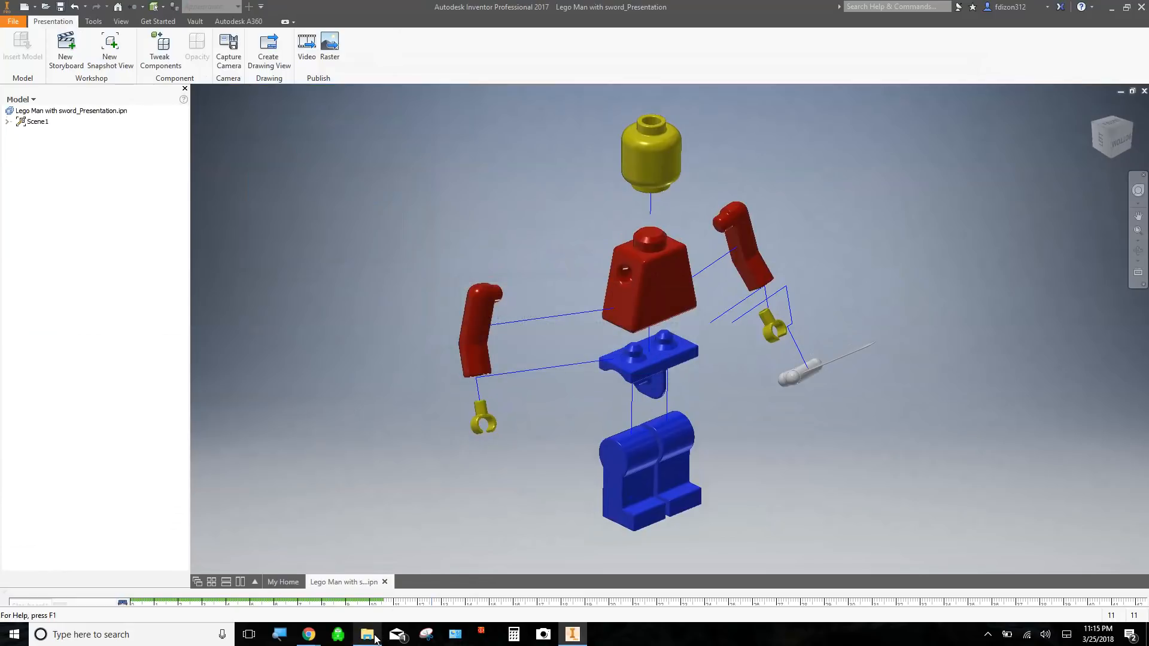
# Step: Switch to File Explorer and check the LEGO folder under Documents for the saved presentation file
pyautogui.moveTo(375, 640)
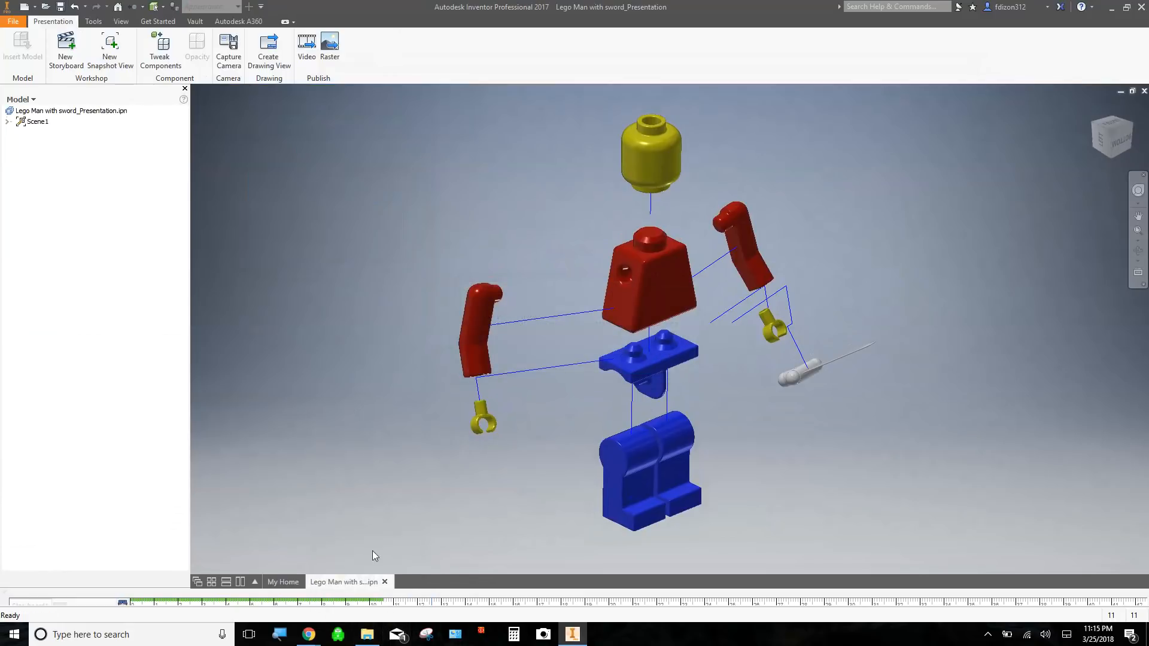
pyautogui.click(367, 635)
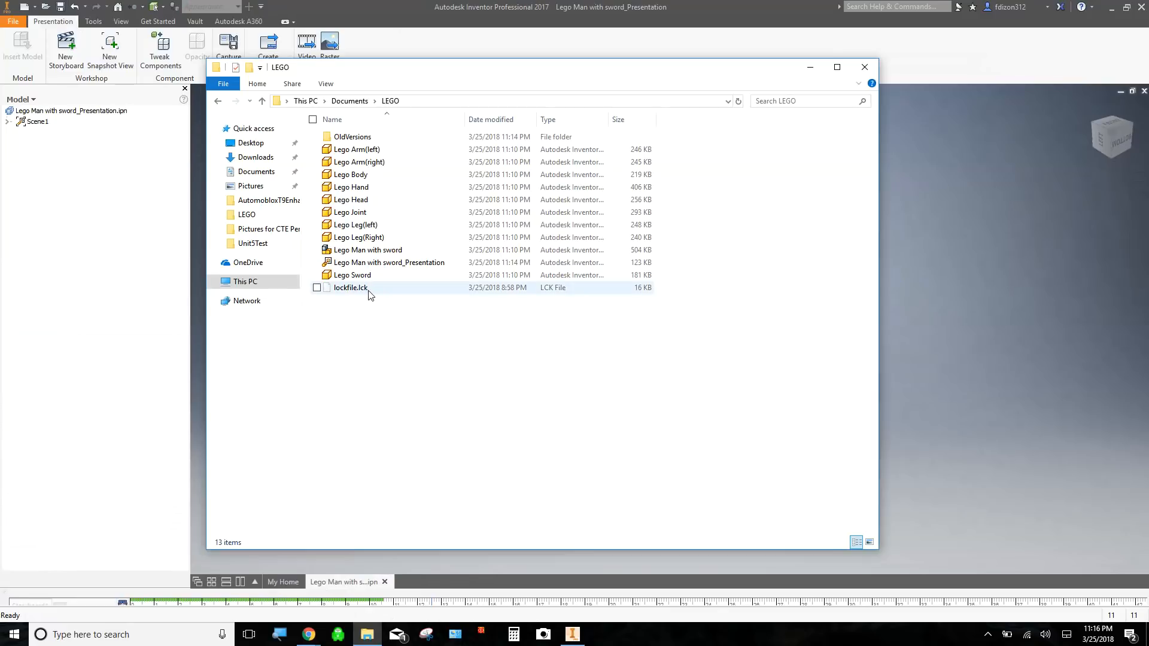
pyautogui.click(372, 265)
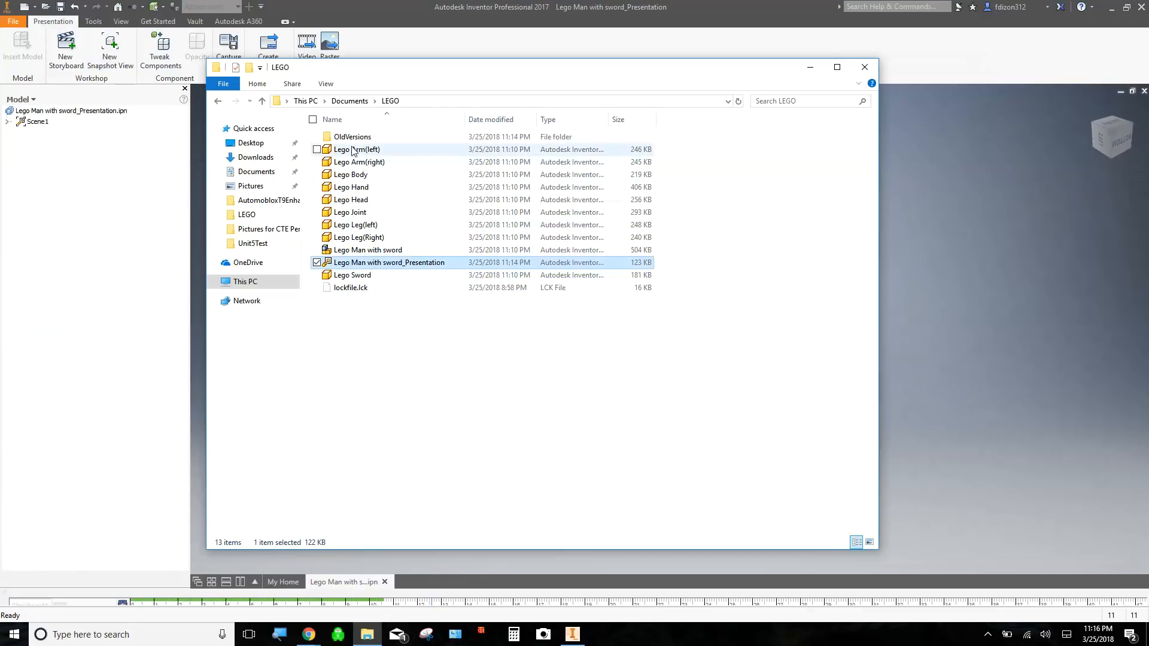
# Step: Move the LegoManwithSwordStoryboard AVI file from Documents into the LEGO folder and play it back to check the animation
pyautogui.click(350, 101)
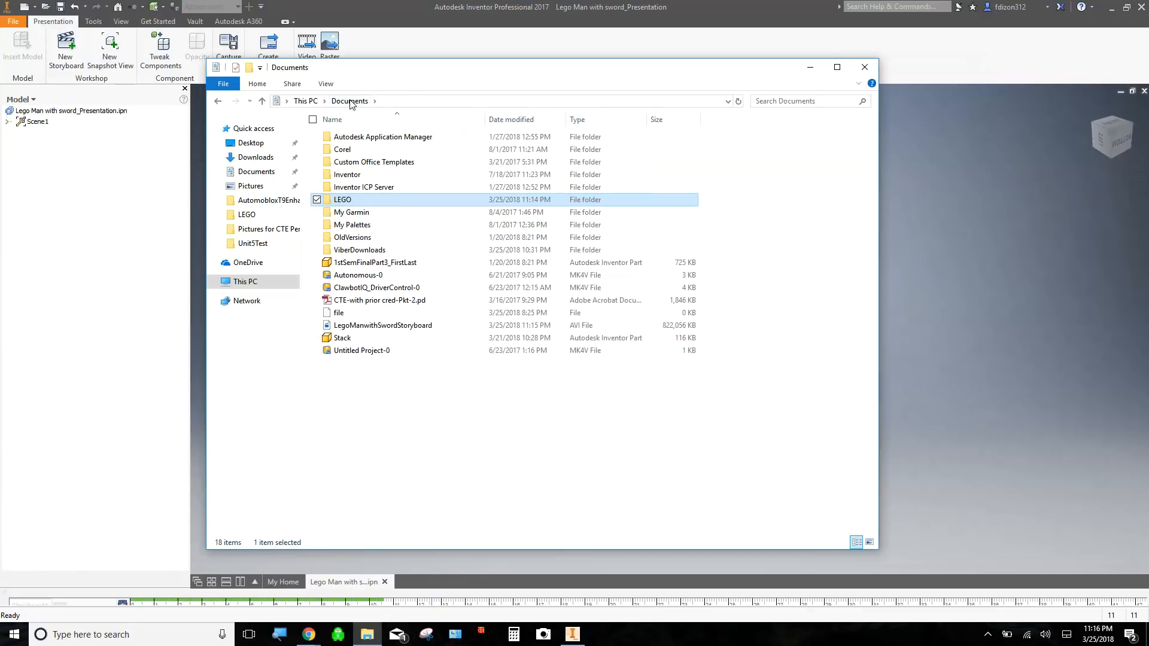
pyautogui.click(387, 328)
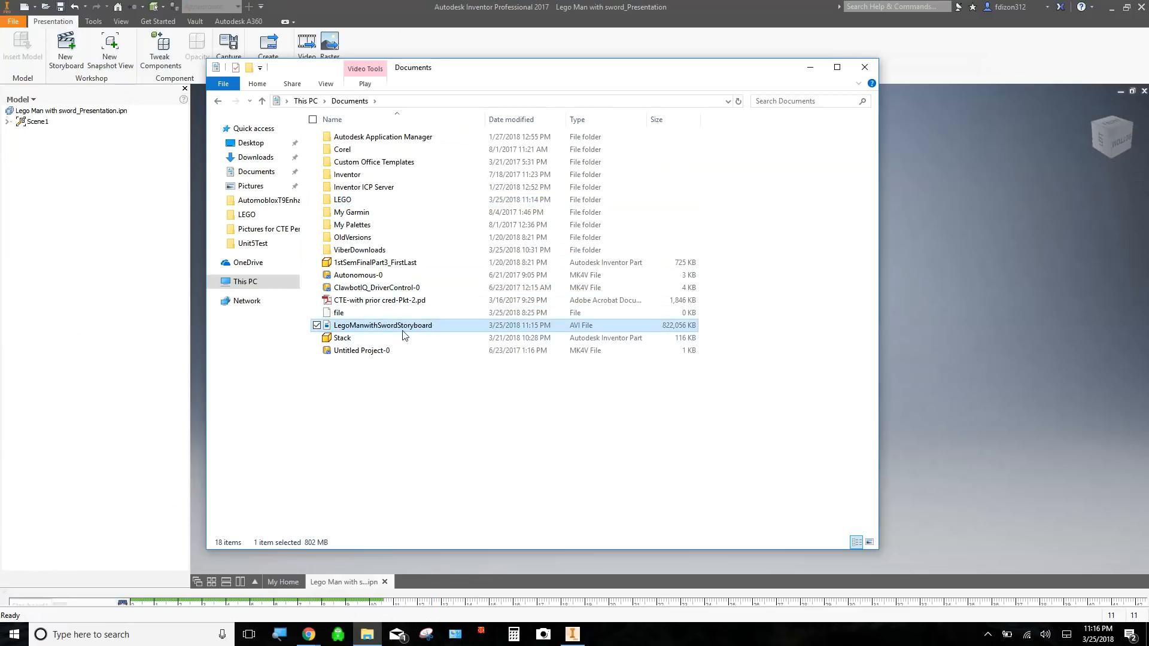
pyautogui.rightClick(402, 331)
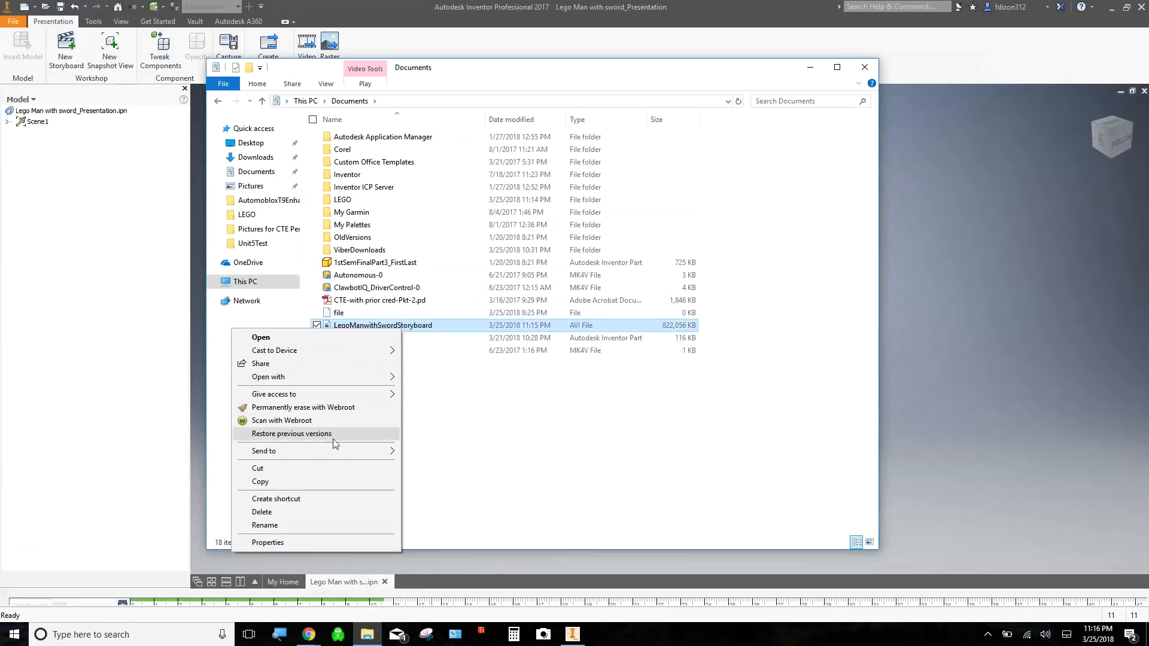
pyautogui.click(331, 468)
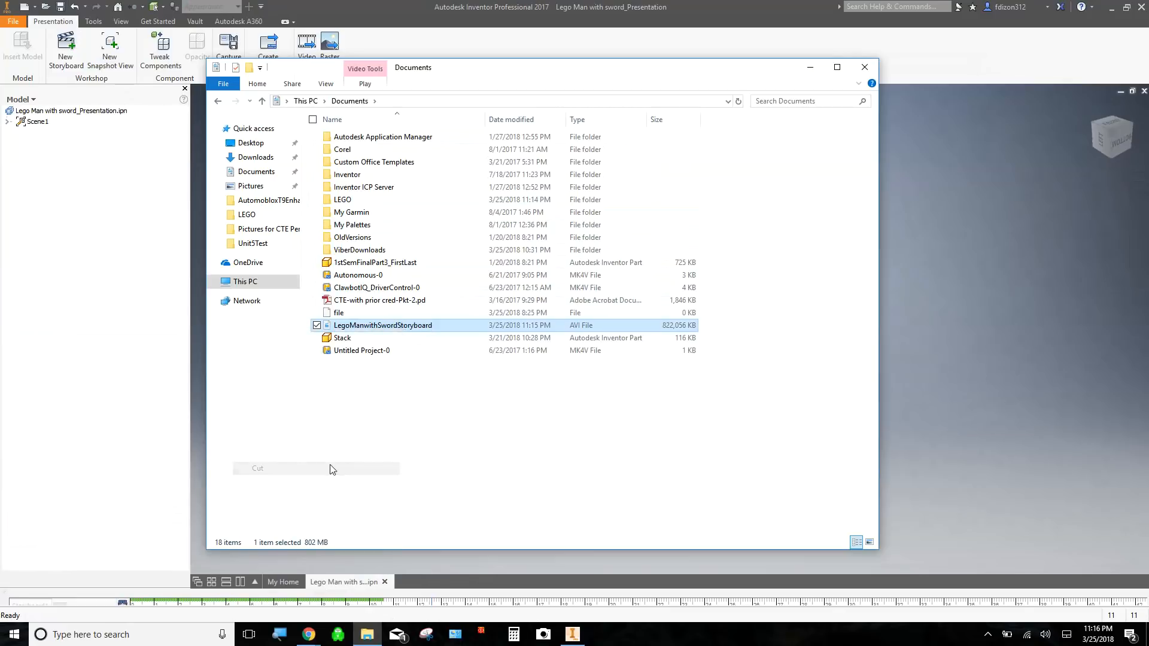
pyautogui.doubleClick(344, 200)
pyautogui.rightClick(415, 365)
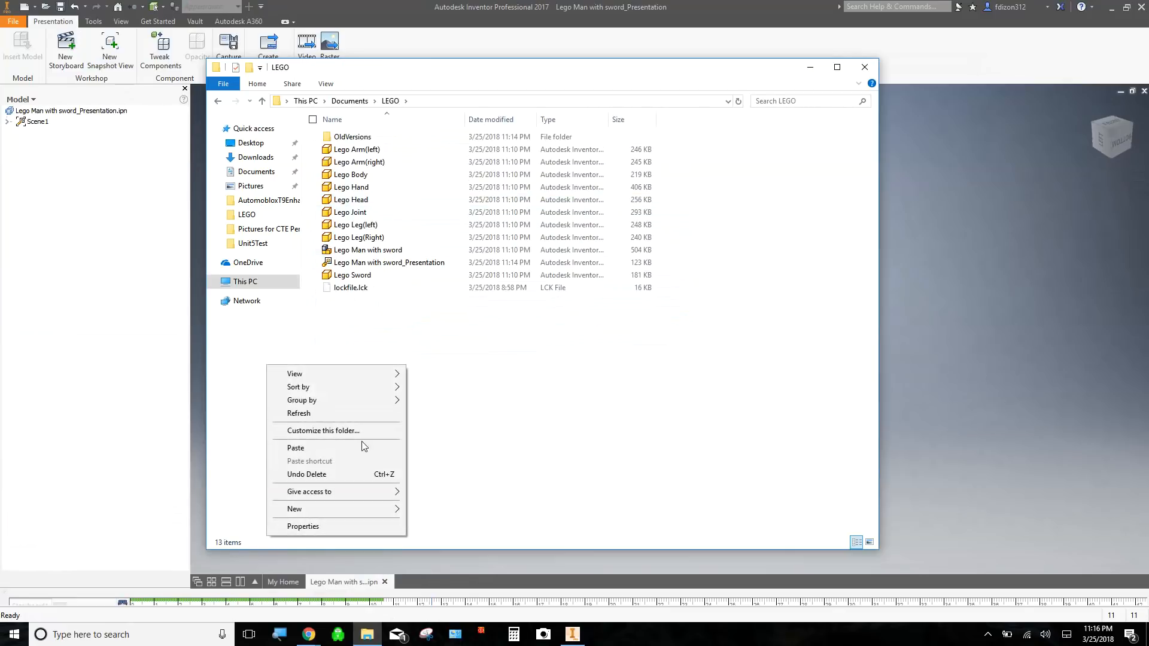
pyautogui.click(360, 448)
pyautogui.click(426, 388)
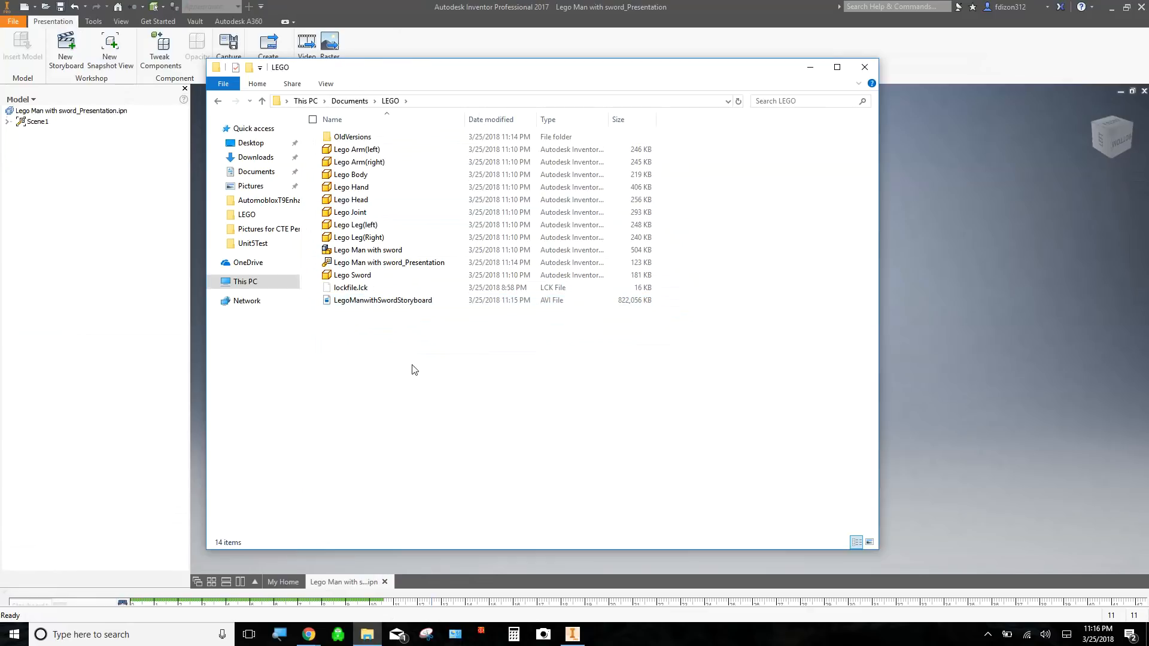
pyautogui.doubleClick(406, 303)
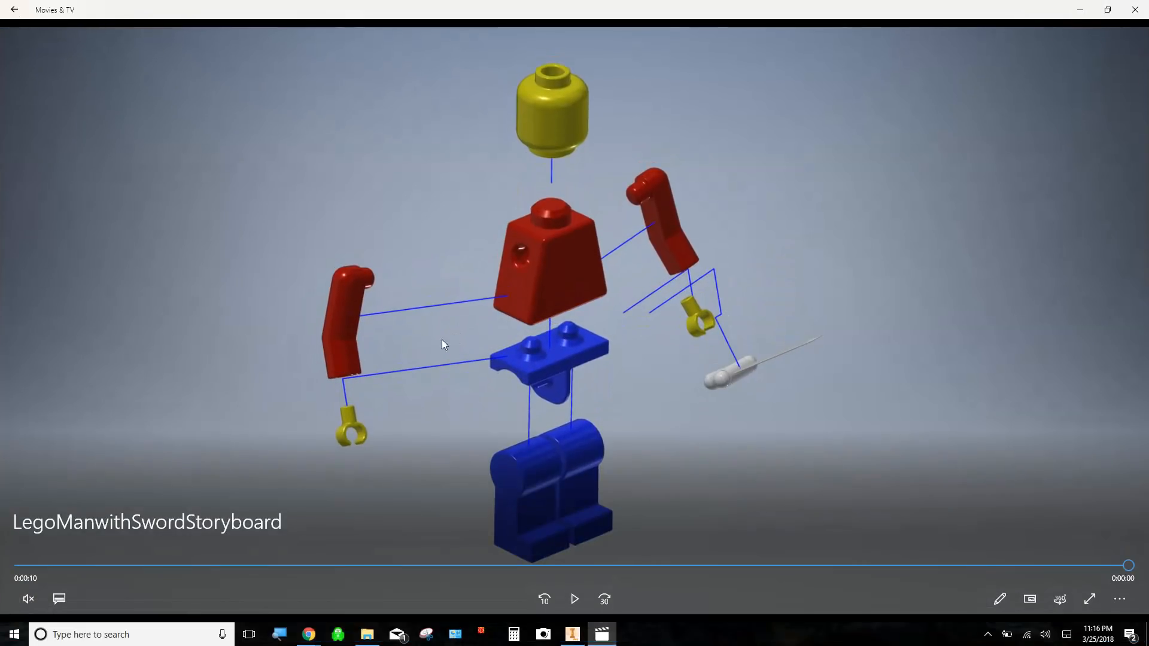
pyautogui.click(1137, 14)
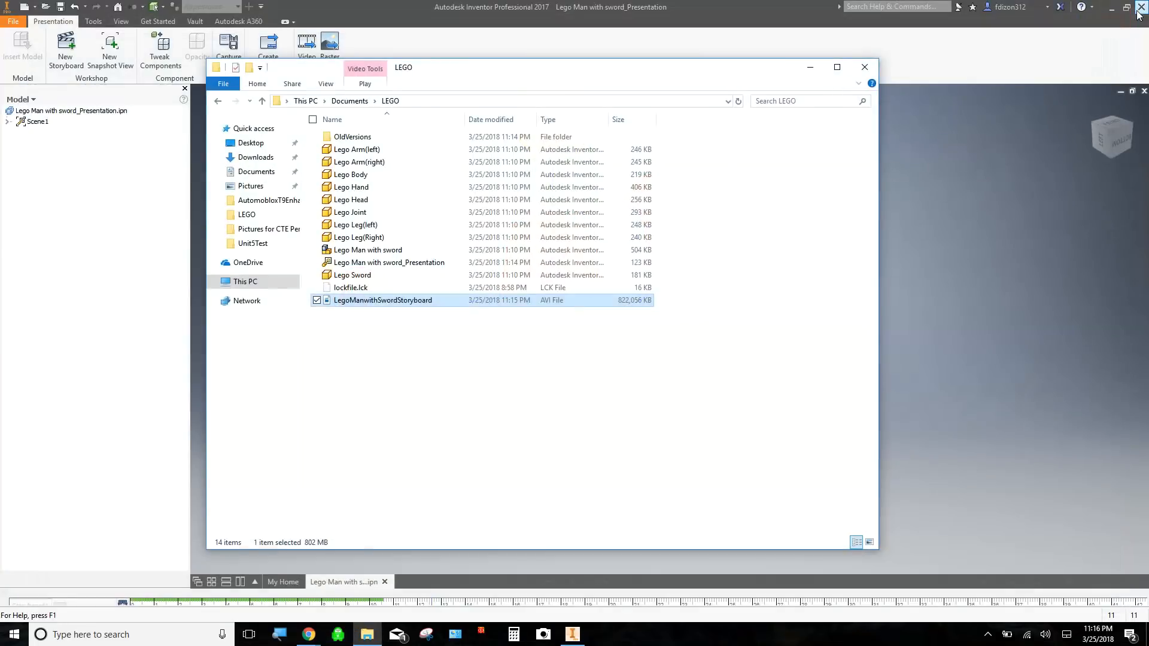
# Step: Open PowerPoint, create a blank presentation and delete the title and subtitle placeholders from the first slide
pyautogui.click(14, 635)
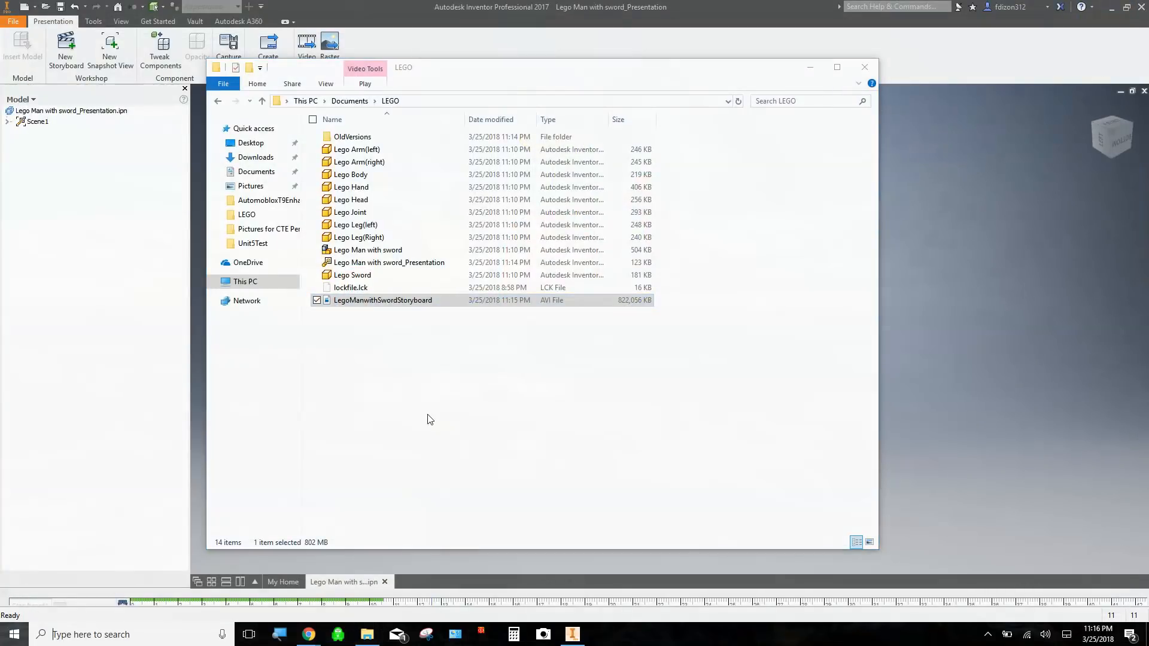
pyautogui.click(476, 377)
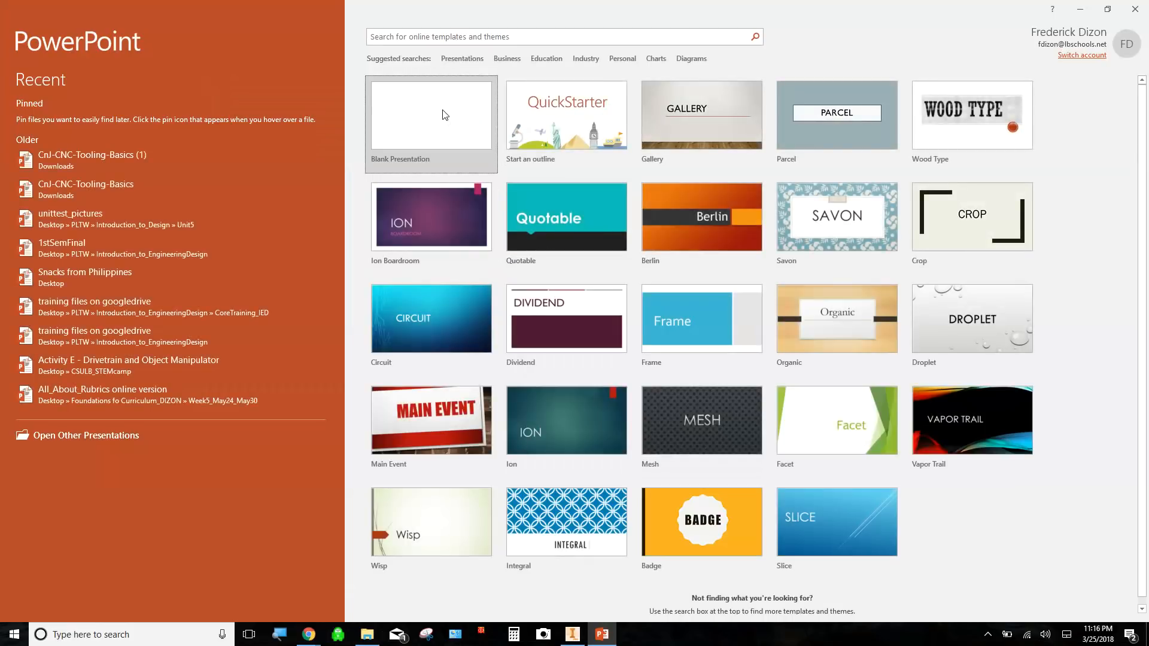
pyautogui.click(444, 114)
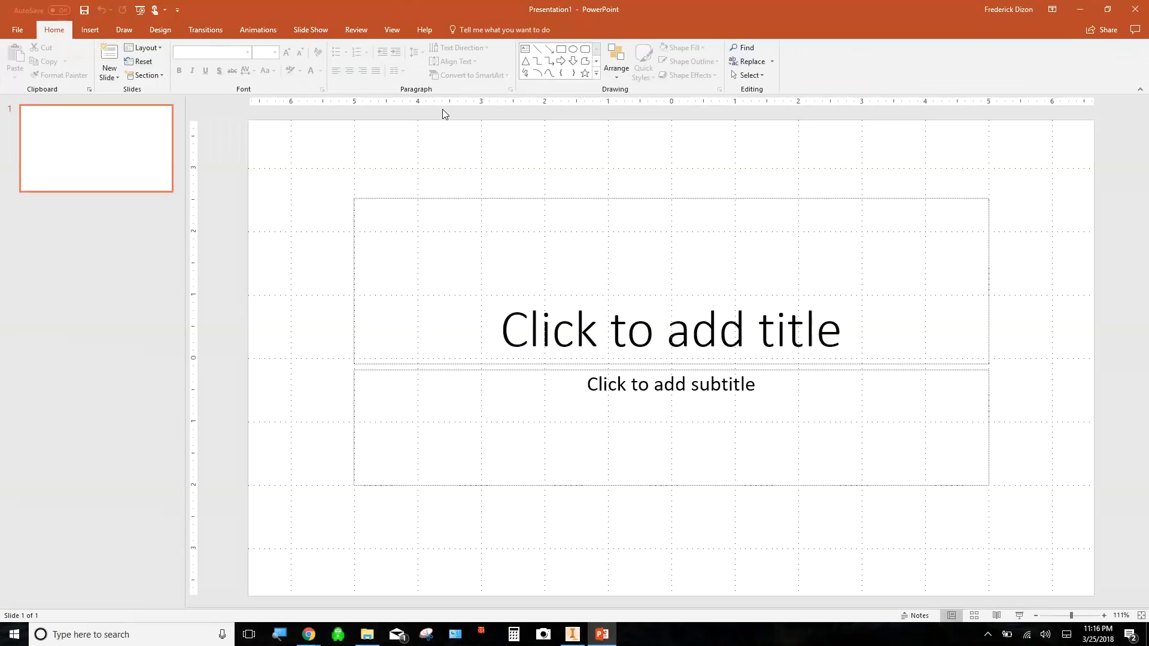
pyautogui.click(546, 198)
pyautogui.press('Delete')
pyautogui.click(567, 369)
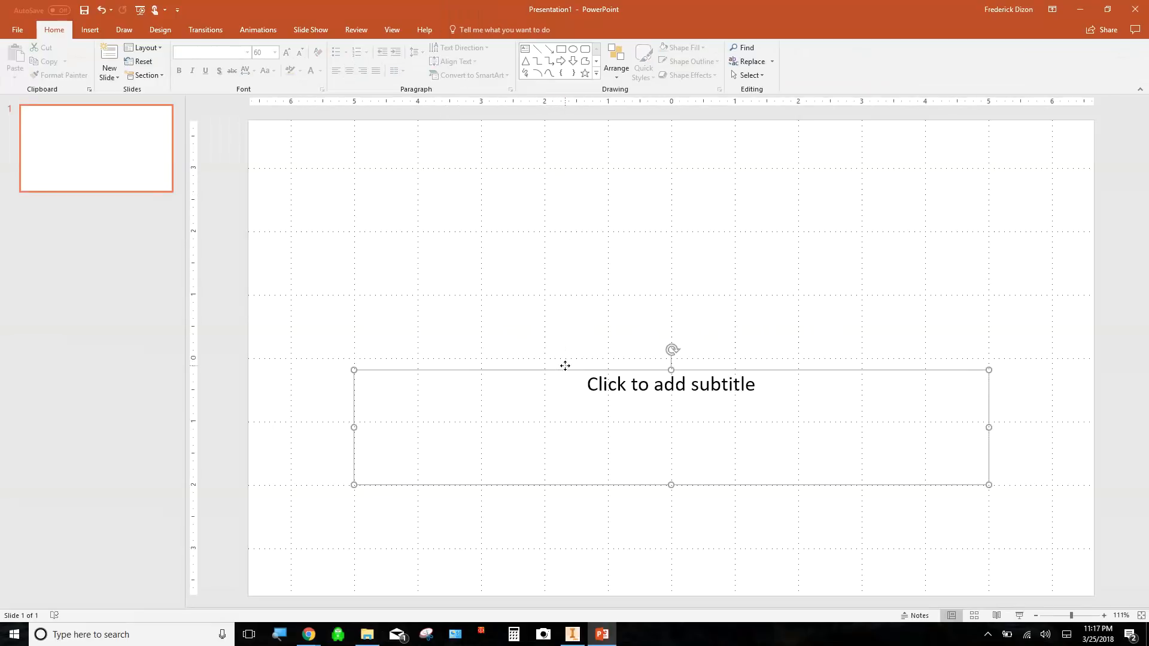
pyautogui.press('Delete')
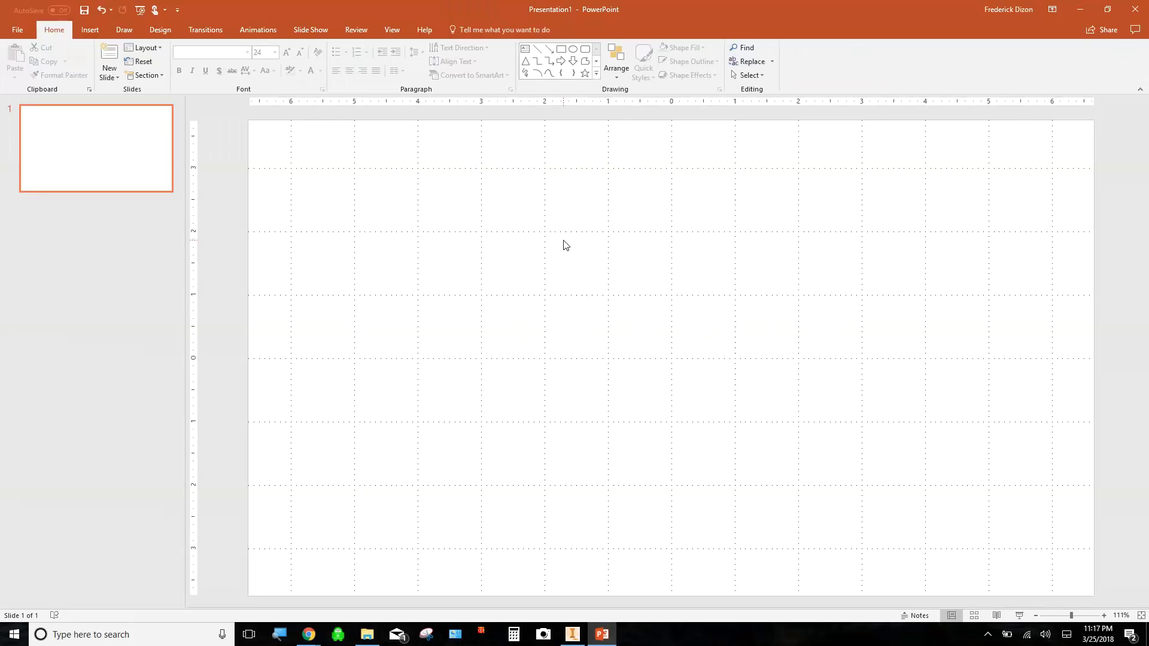
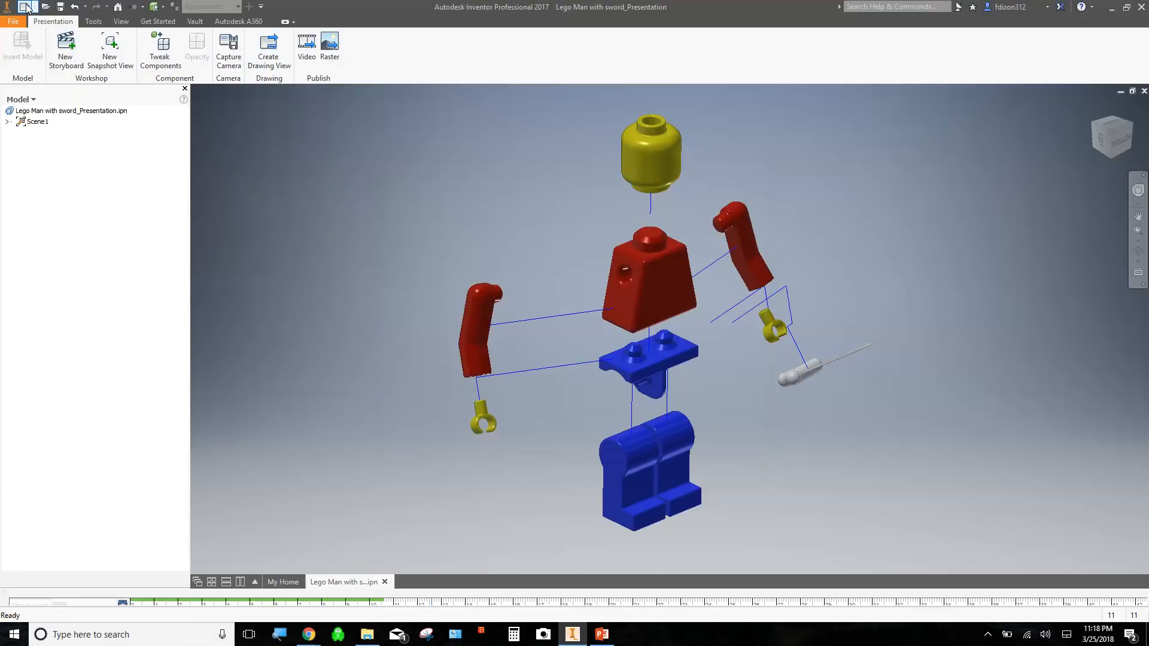
# Step: Create an Inventor drawing from the ANSI (in).dwg template and start a base view of the Lego Man presentation near the sheet's middle
pyautogui.click(25, 7)
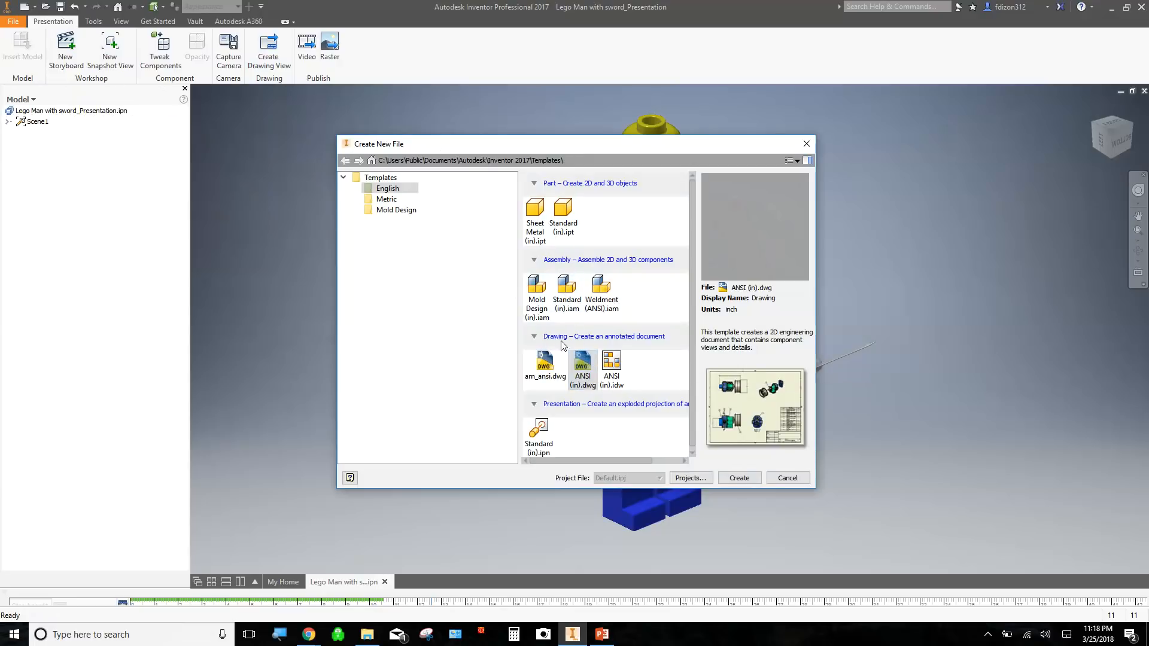
pyautogui.doubleClick(583, 370)
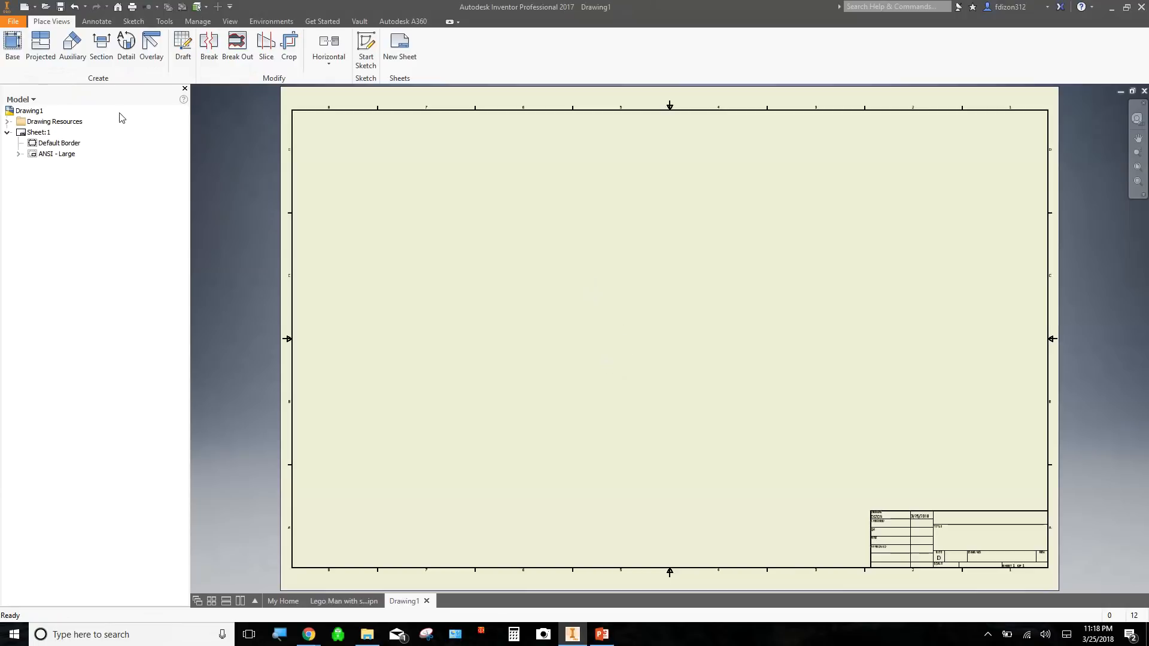
pyautogui.click(13, 45)
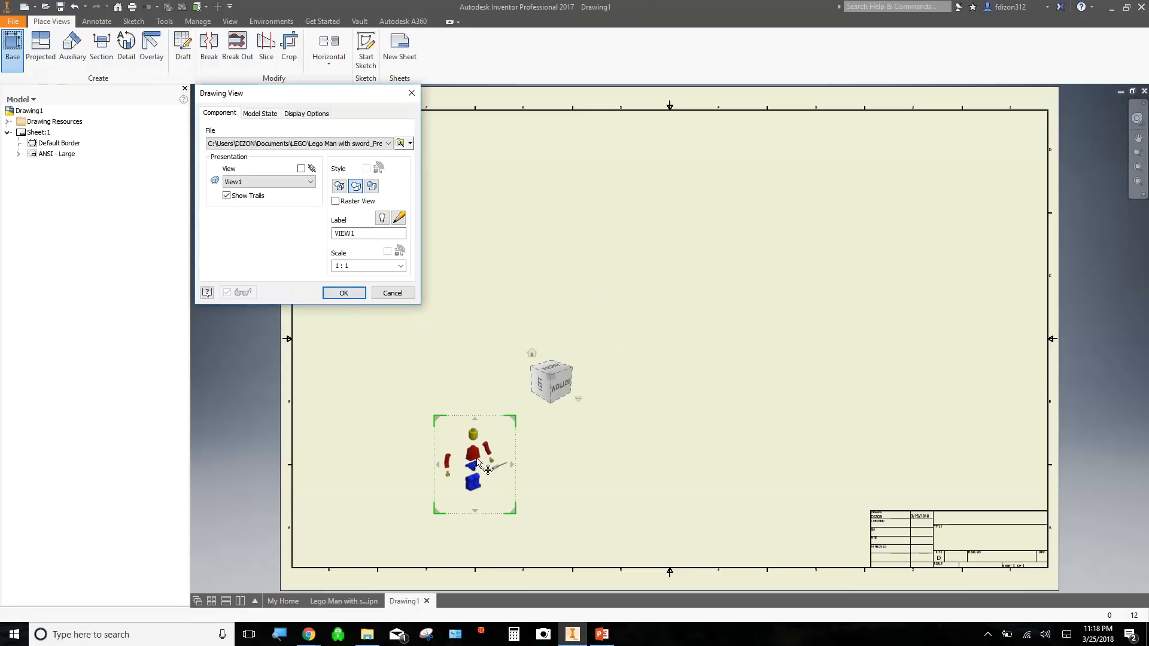
pyautogui.moveTo(479, 462); pyautogui.dragTo(529, 386)
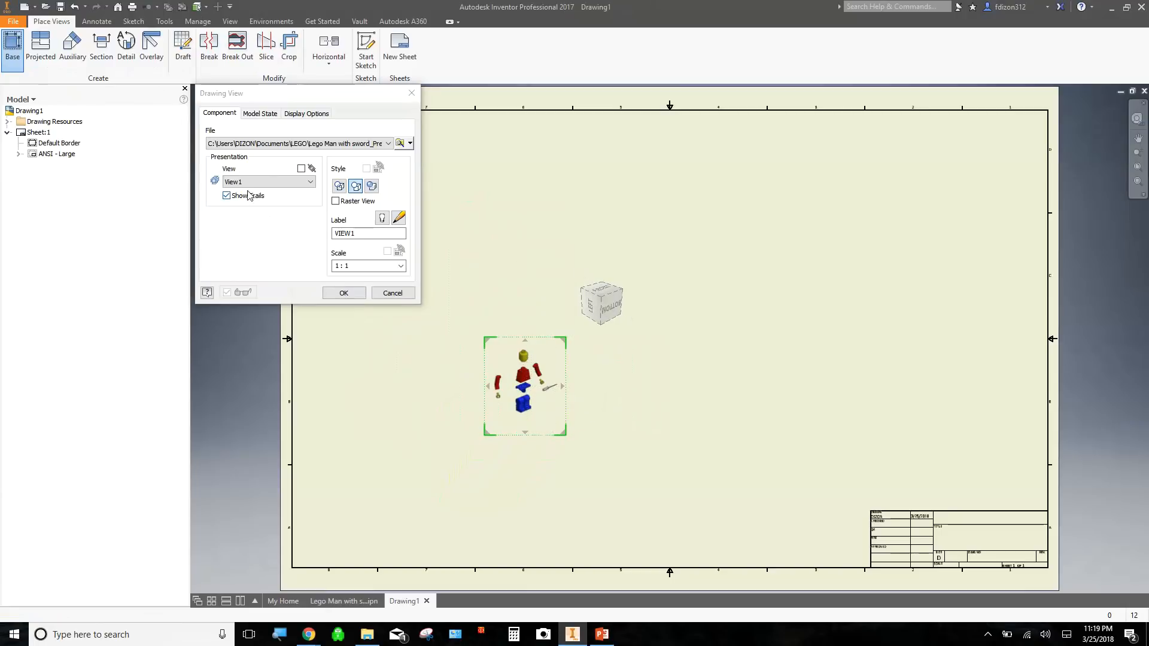
# Step: Try View2 and View3 as the base view's presentation view, check the presentation's snapshot views, and set the source back to View1
pyautogui.click(298, 183)
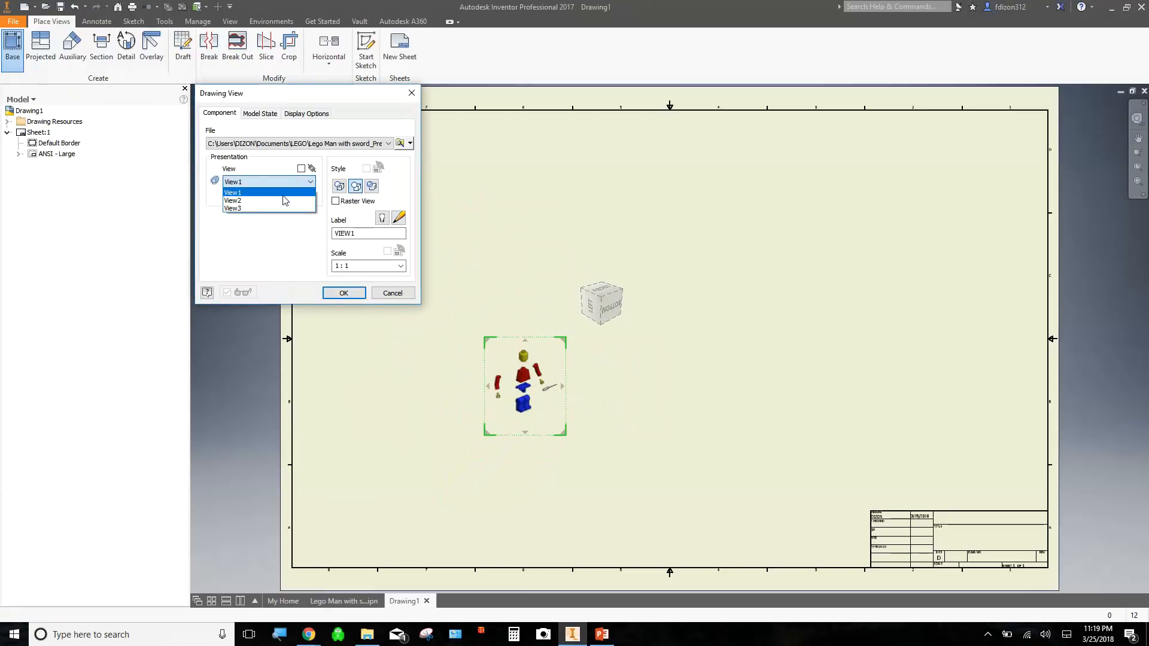
pyautogui.click(293, 199)
pyautogui.click(306, 183)
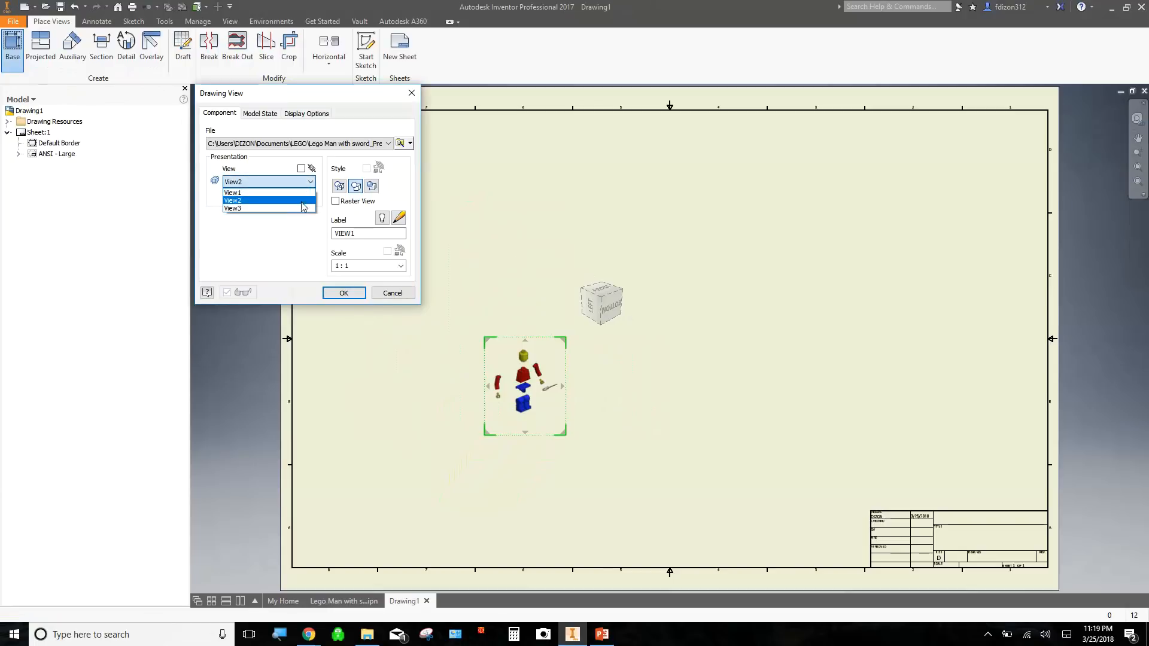
pyautogui.click(302, 208)
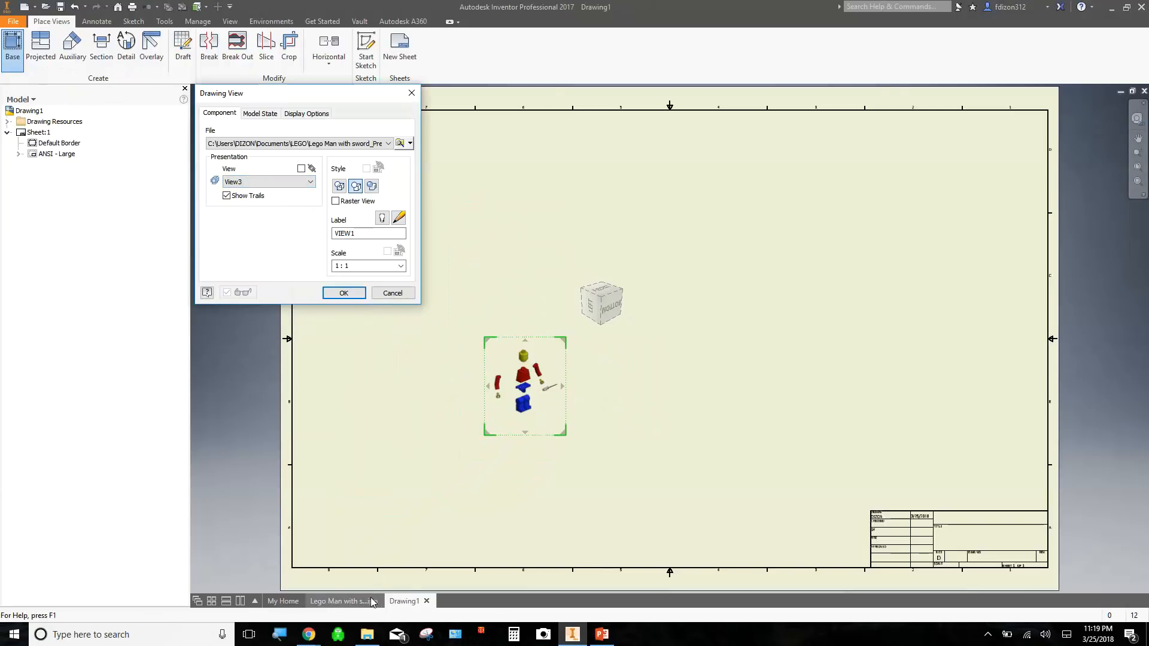
pyautogui.click(344, 601)
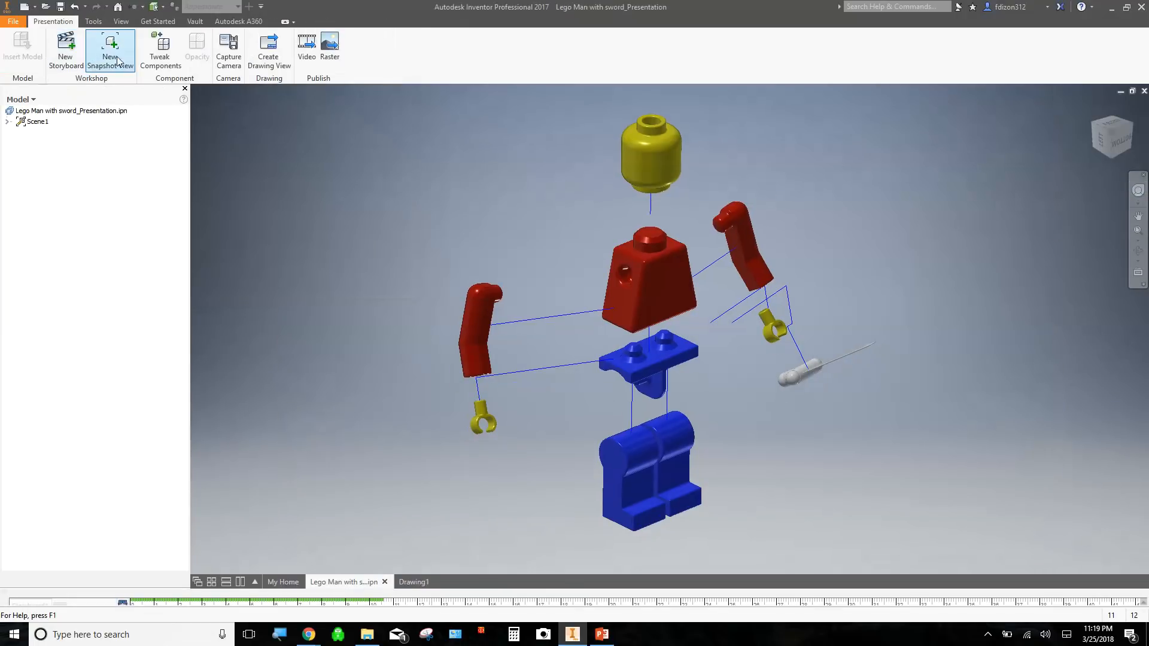
pyautogui.click(111, 51)
pyautogui.click(414, 582)
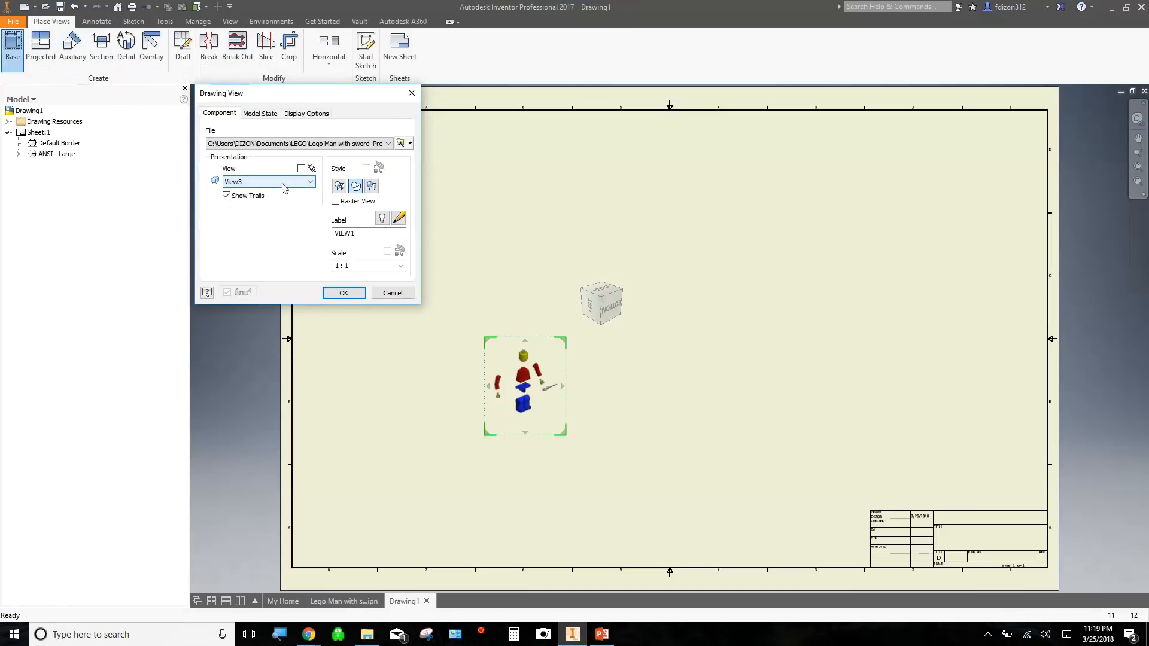
pyautogui.click(284, 182)
pyautogui.click(286, 202)
pyautogui.click(270, 182)
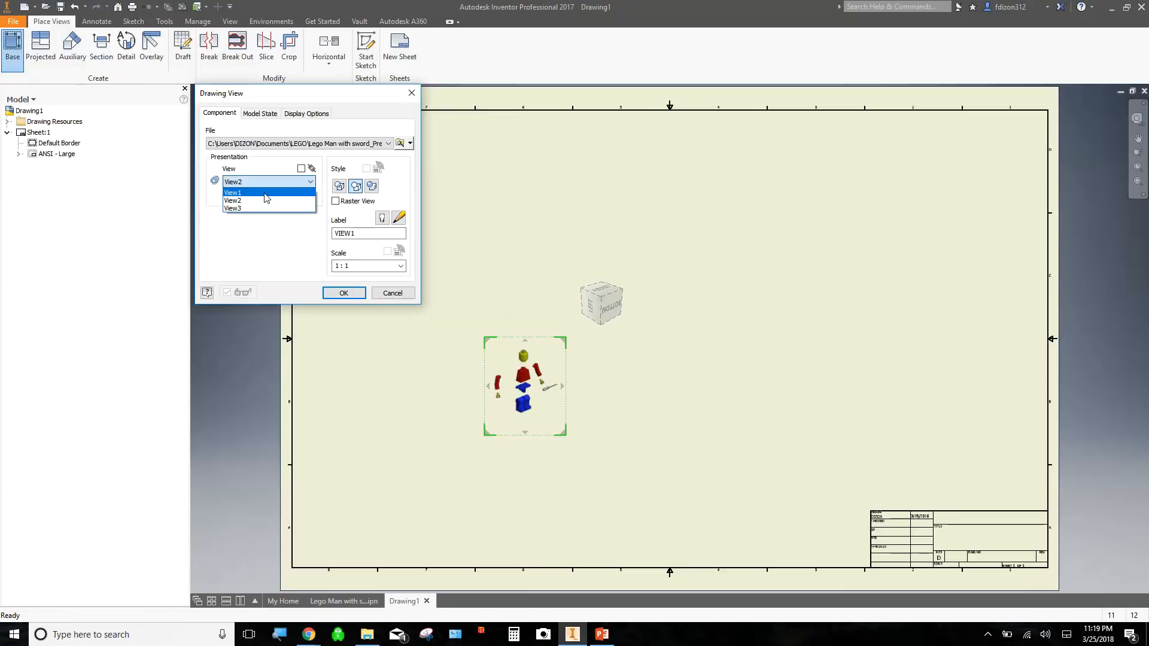
pyautogui.click(266, 193)
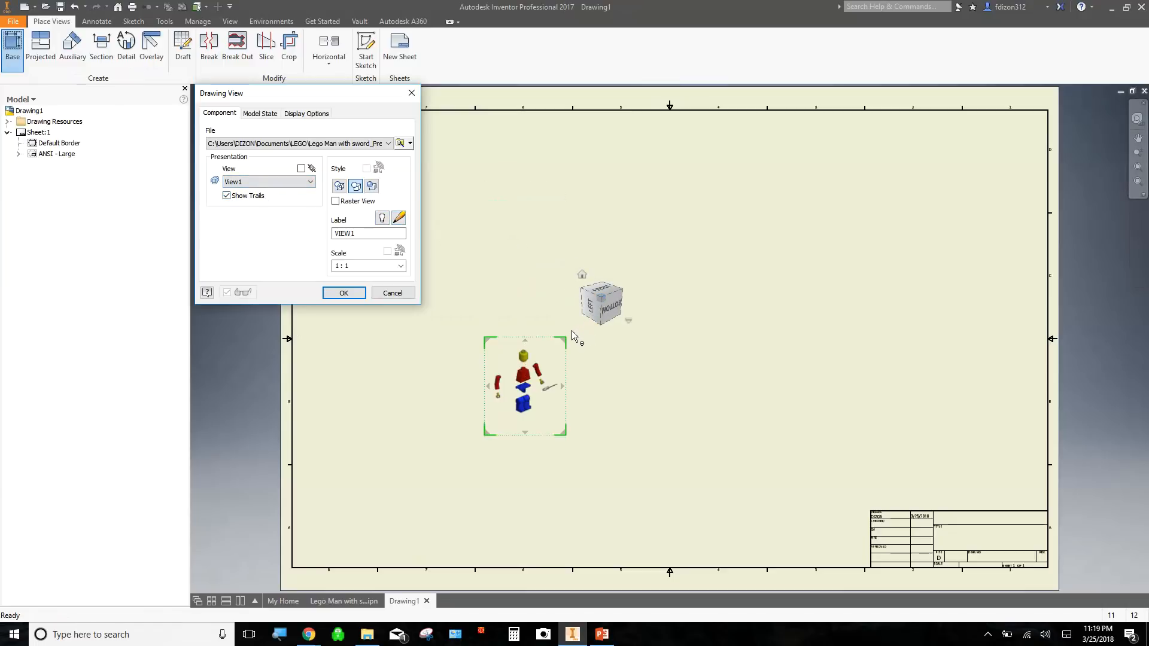
# Step: Enlarge the exploded base view to a 5:1 scale and position it on the left half of the sheet
pyautogui.moveTo(567, 342); pyautogui.dragTo(700, 246)
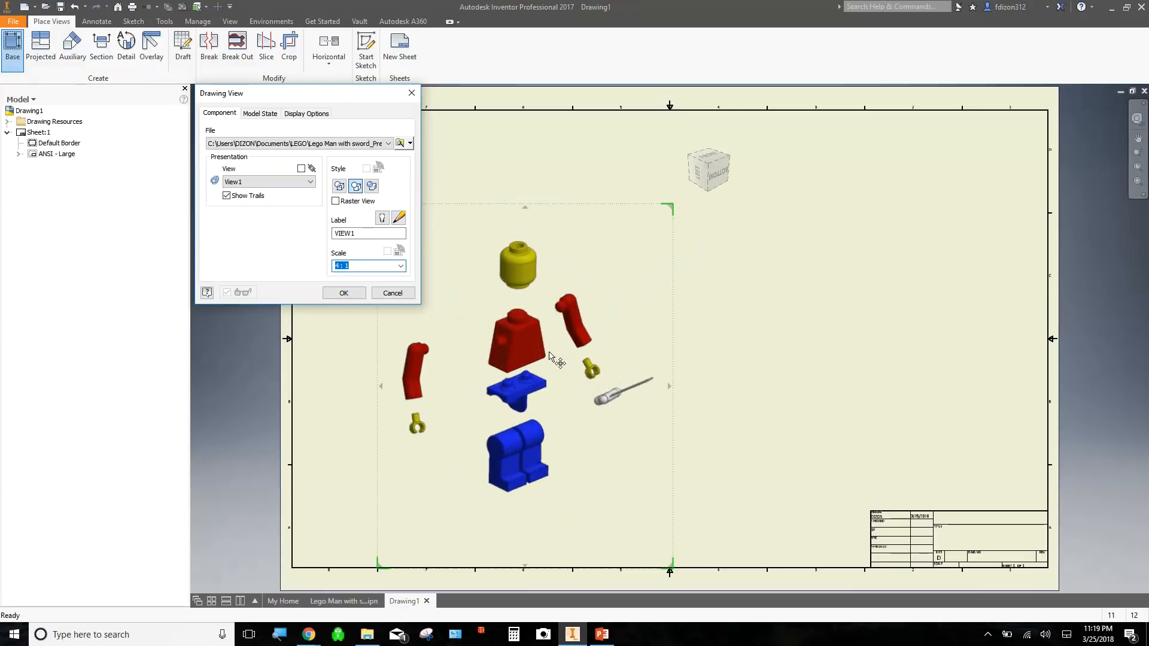
pyautogui.moveTo(534, 357); pyautogui.dragTo(545, 333)
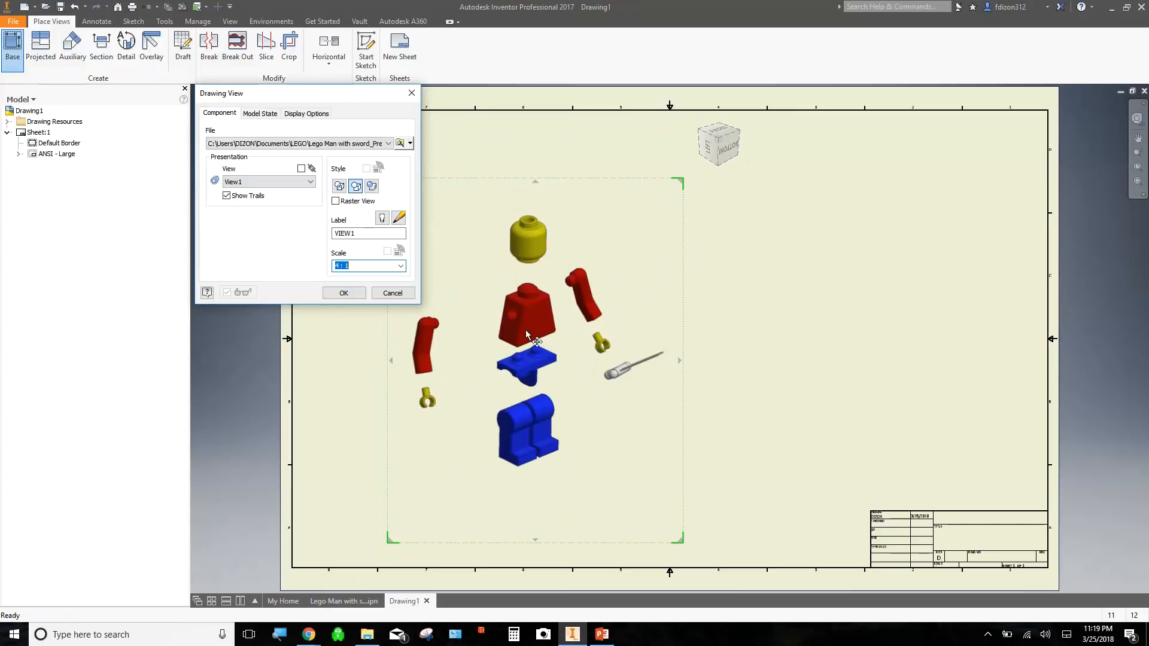
pyautogui.moveTo(526, 332); pyautogui.dragTo(508, 399)
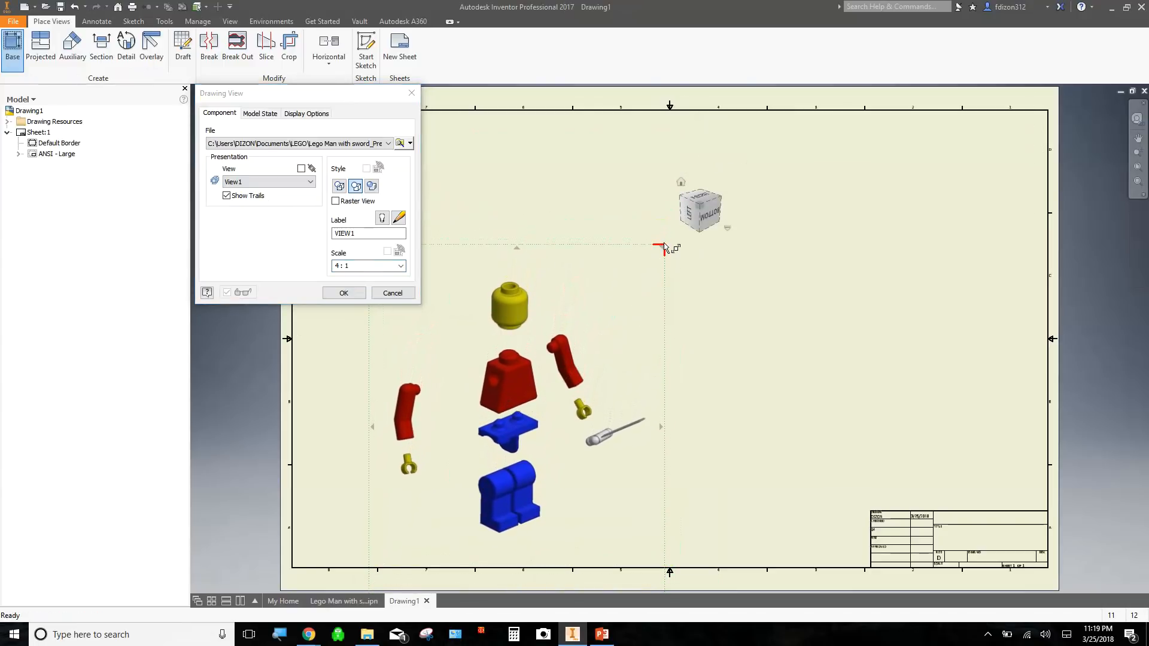
pyautogui.moveTo(664, 245); pyautogui.dragTo(694, 206)
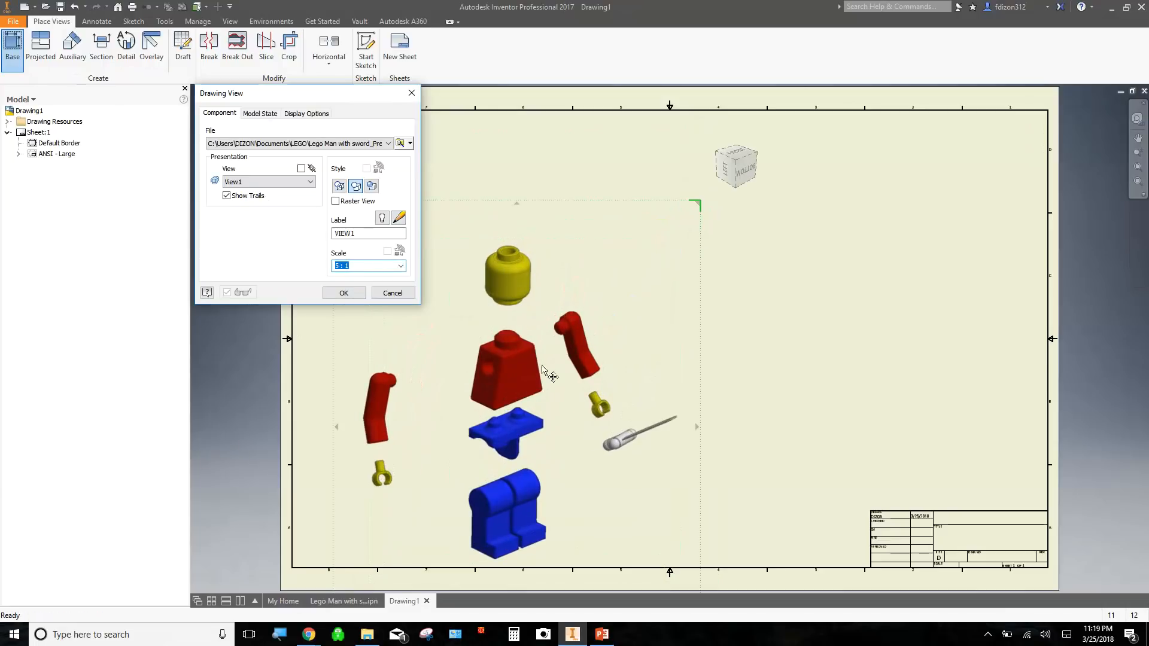
pyautogui.moveTo(544, 371); pyautogui.dragTo(572, 351)
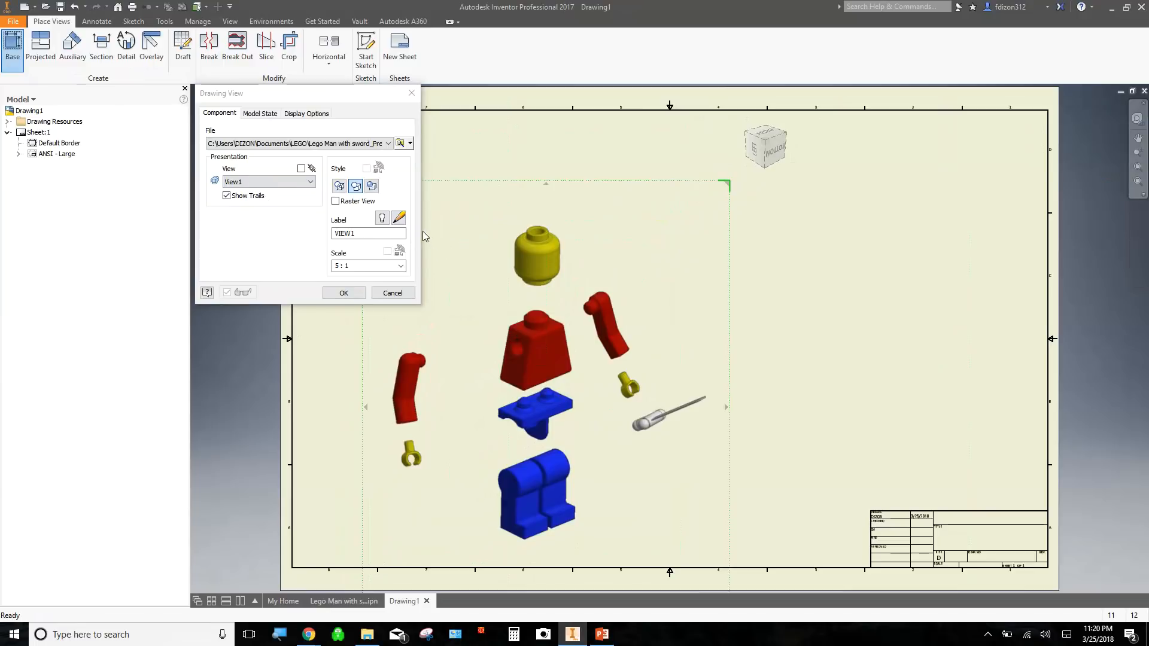
# Step: Place the exploded view on the sheet with hidden lines shown and shading turned off
pyautogui.click(372, 186)
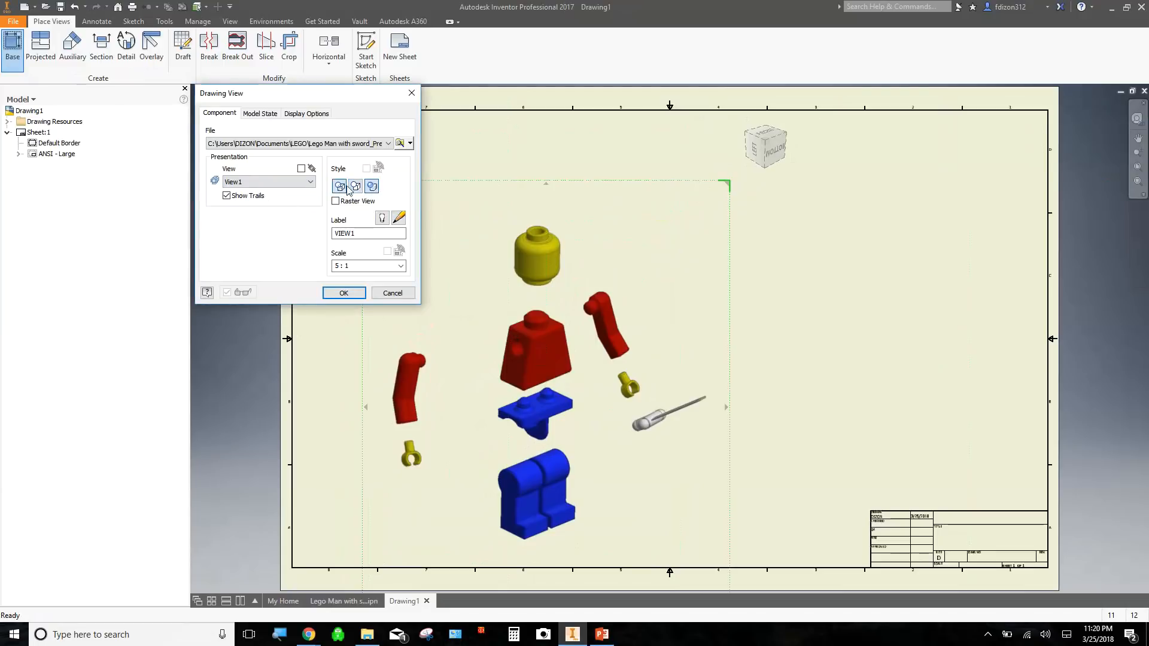
pyautogui.click(373, 187)
pyautogui.click(343, 295)
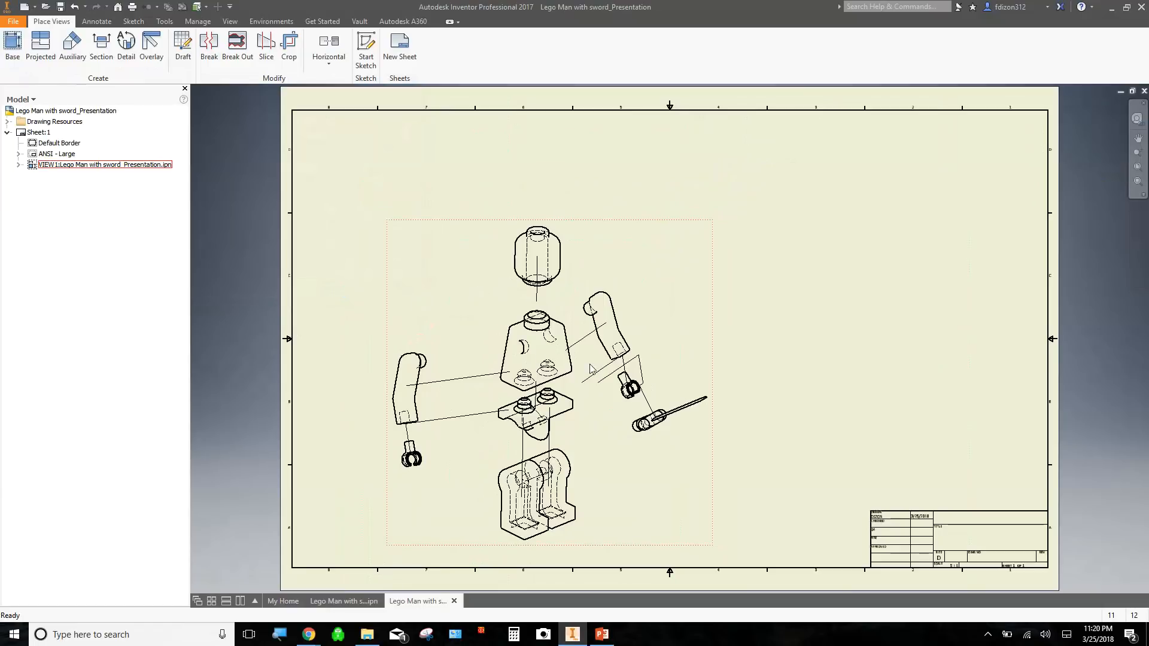
# Step: Undo the placed exploded view and continue undoing past the point where actions can be redone
pyautogui.rightClick(709, 227)
pyautogui.click(615, 216)
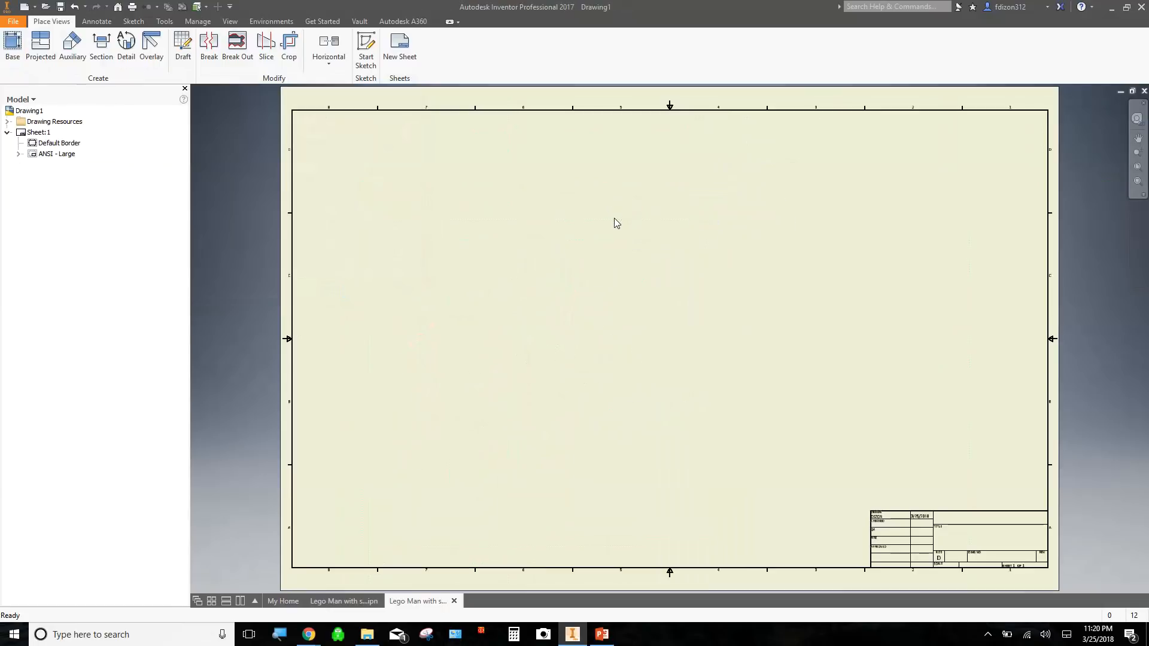
pyautogui.hotkey('ctrl', 'z')
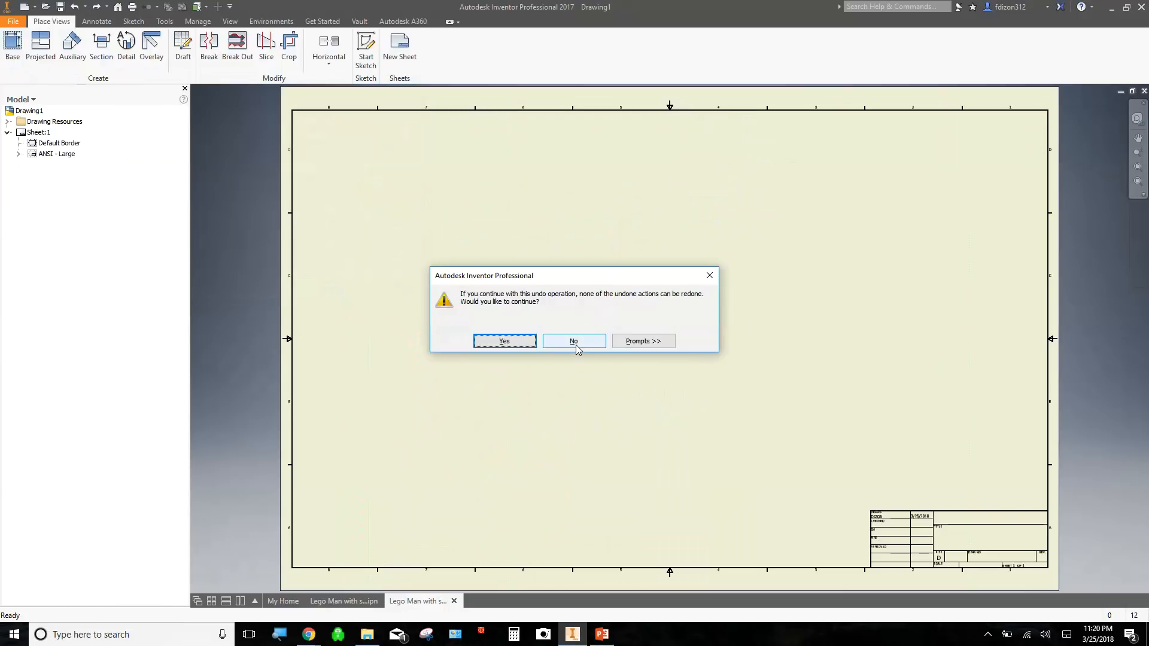
pyautogui.click(525, 341)
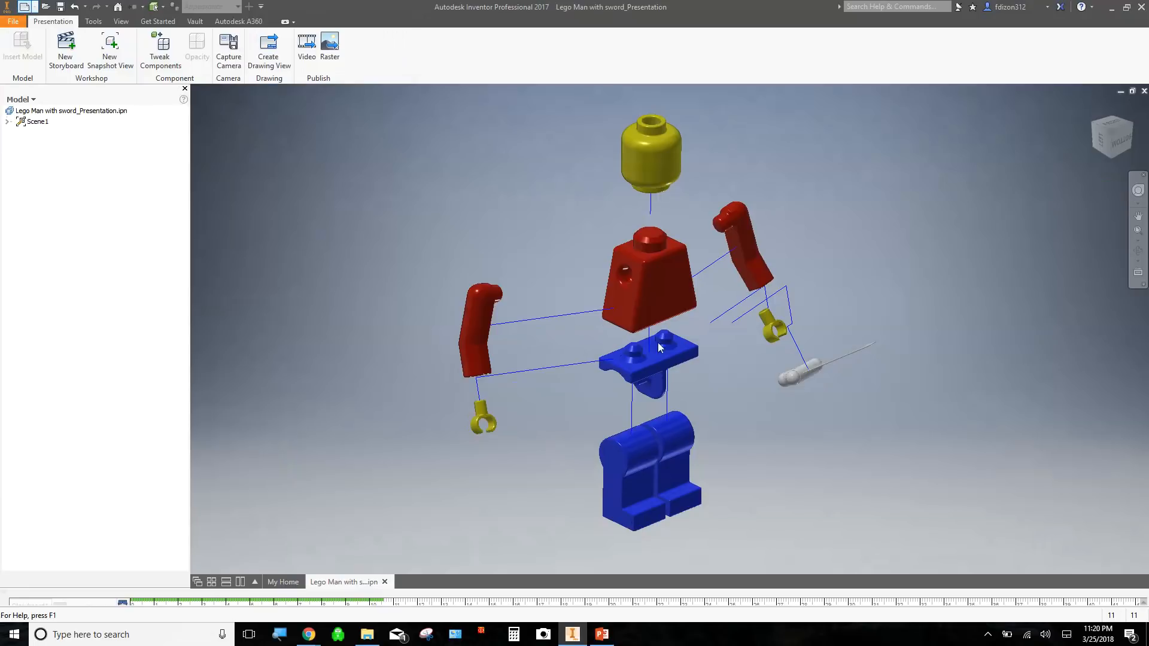
# Step: Create a new drawing and place presentation View1 with trails as a 5:1 base view on the left half of the sheet
pyautogui.doubleClick(583, 370)
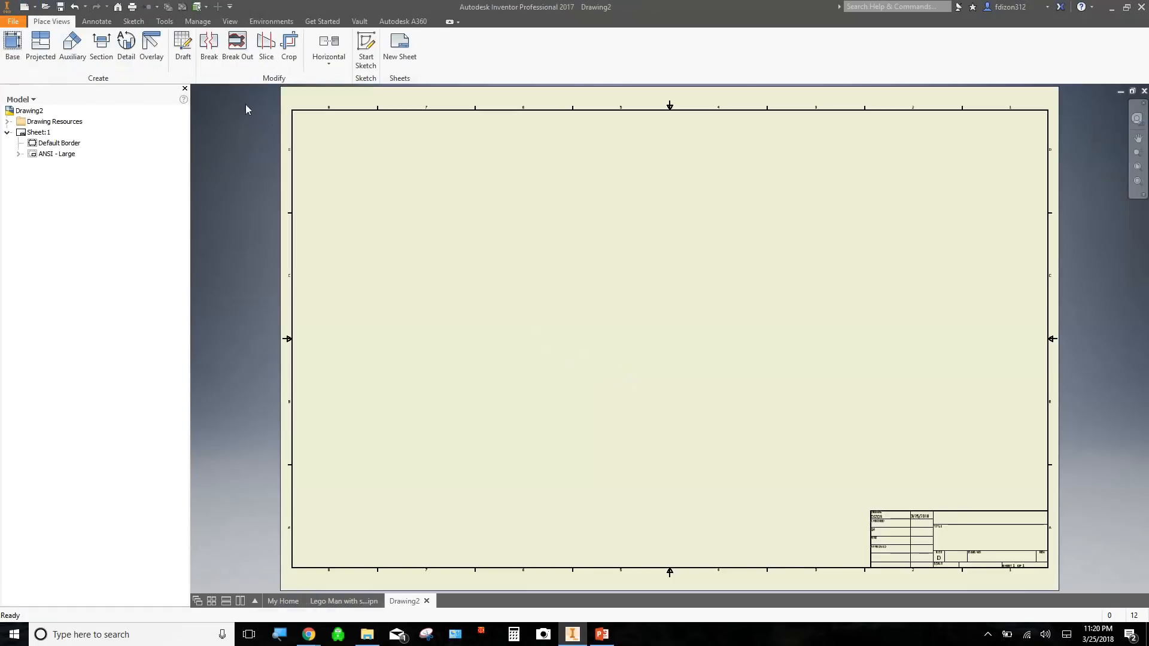
pyautogui.click(12, 44)
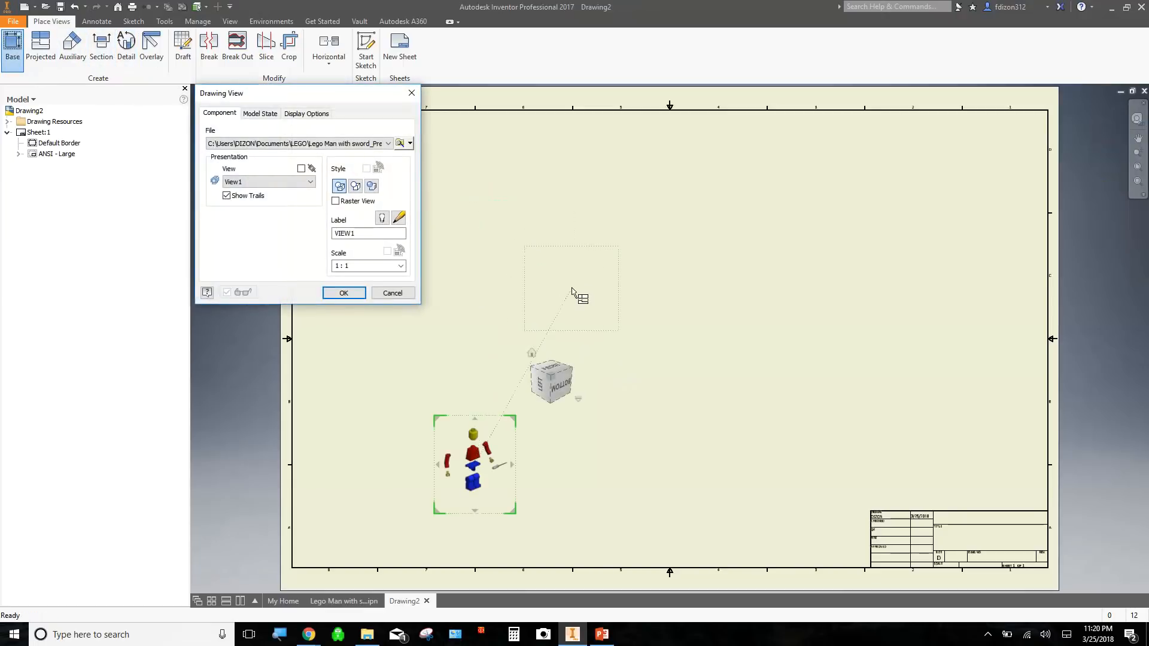
pyautogui.moveTo(518, 415); pyautogui.dragTo(700, 270)
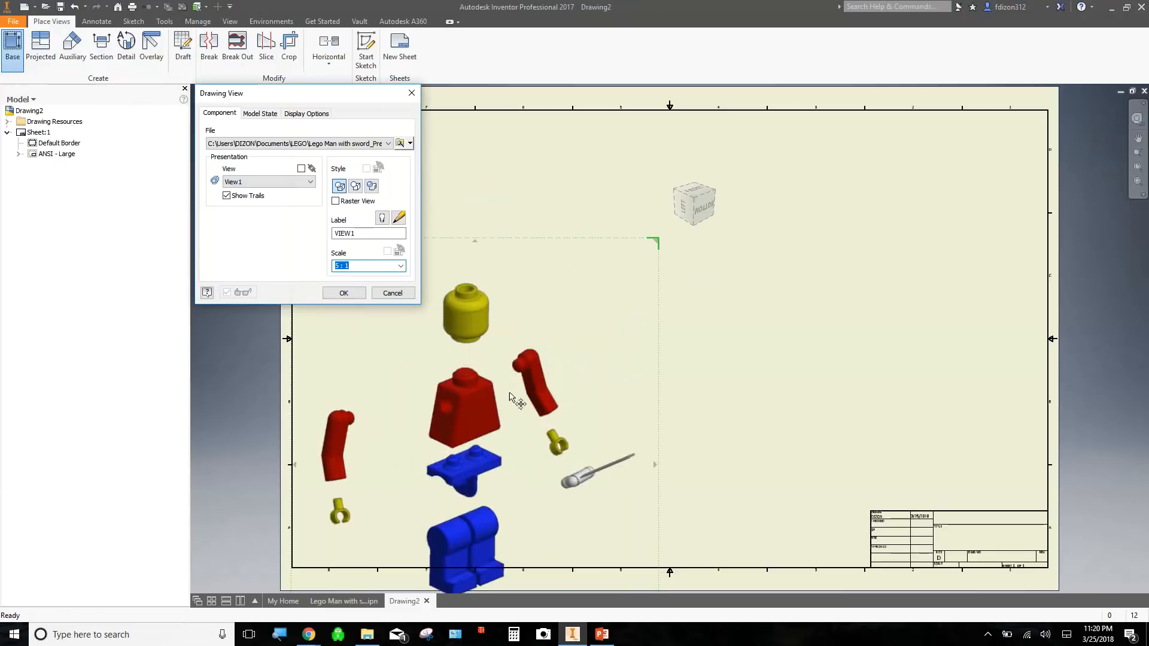
pyautogui.moveTo(484, 408); pyautogui.dragTo(567, 338)
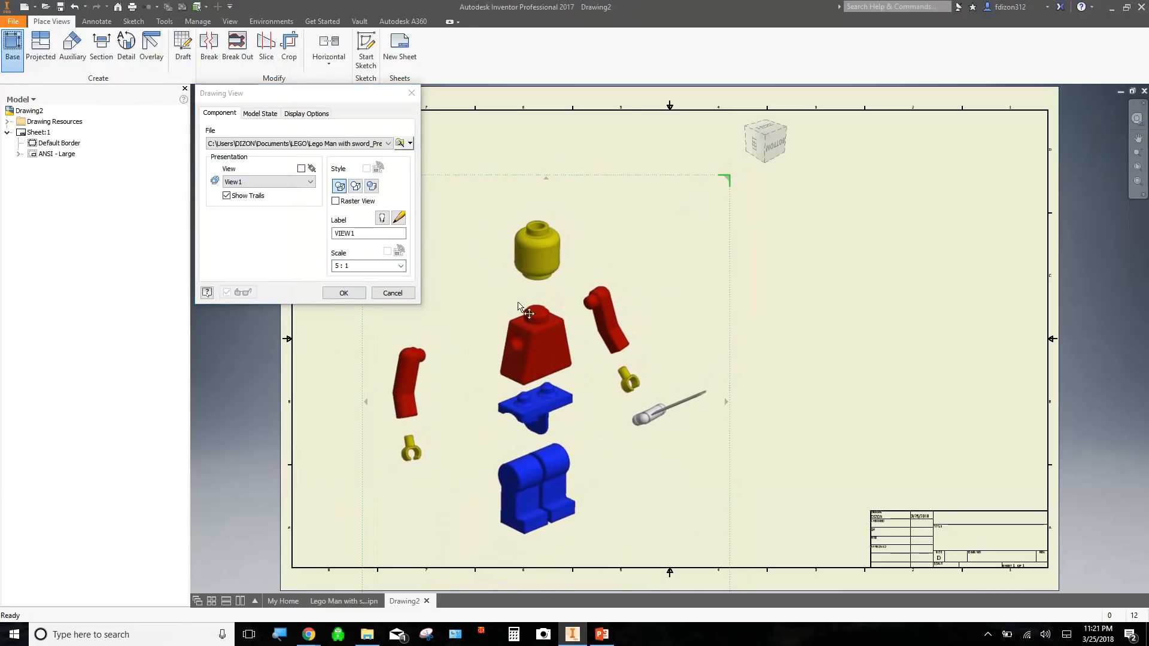
pyautogui.click(354, 294)
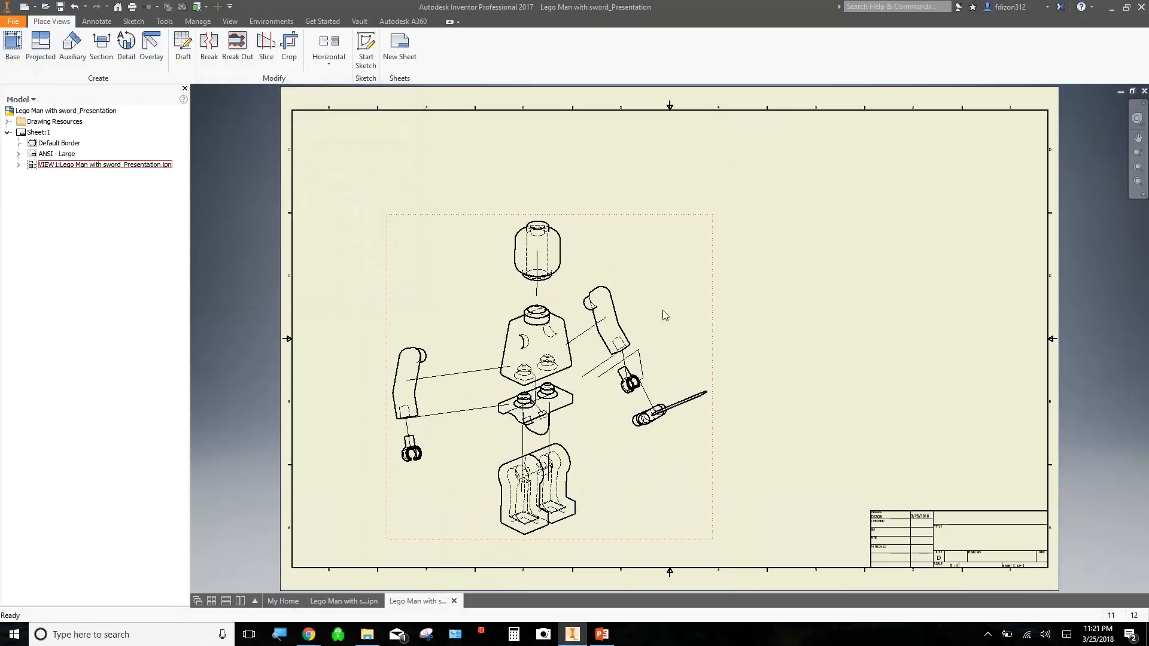
# Step: Turn on shading for the placed exploded view and change its style to Hidden Line Removed
pyautogui.doubleClick(709, 265)
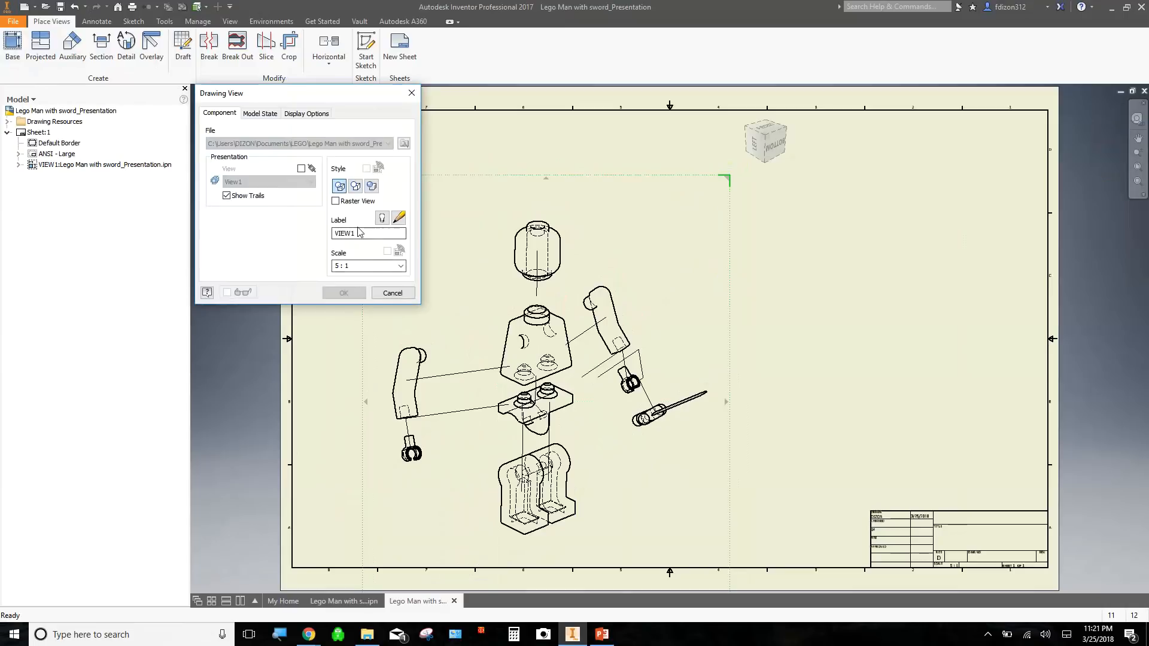
pyautogui.click(372, 188)
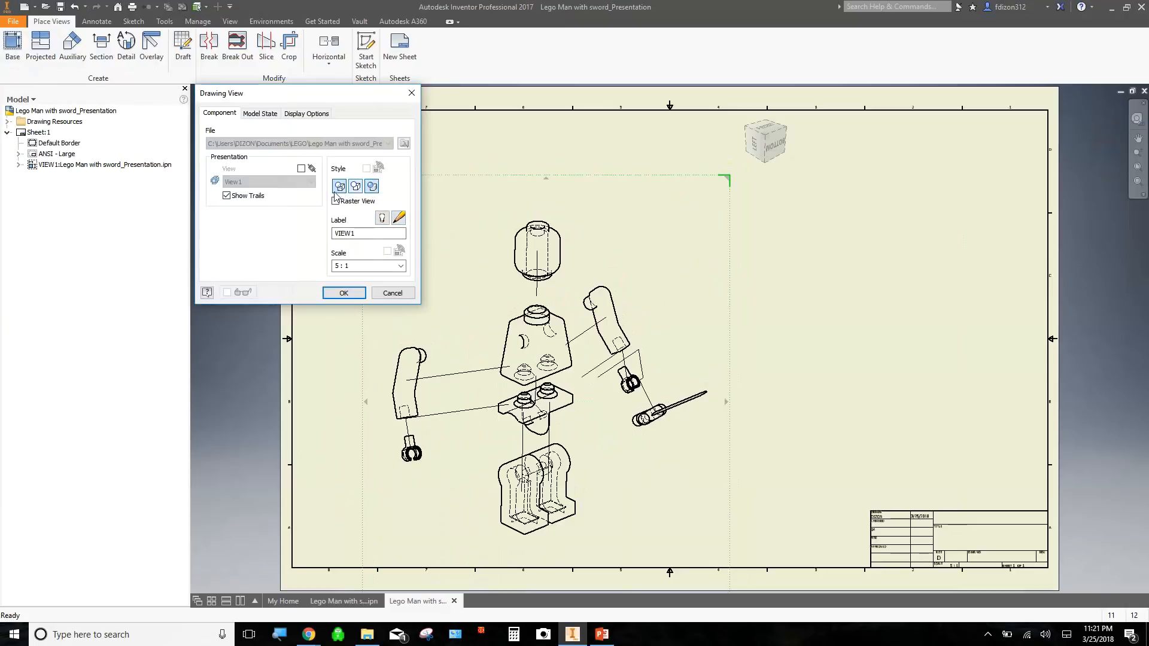
pyautogui.click(344, 293)
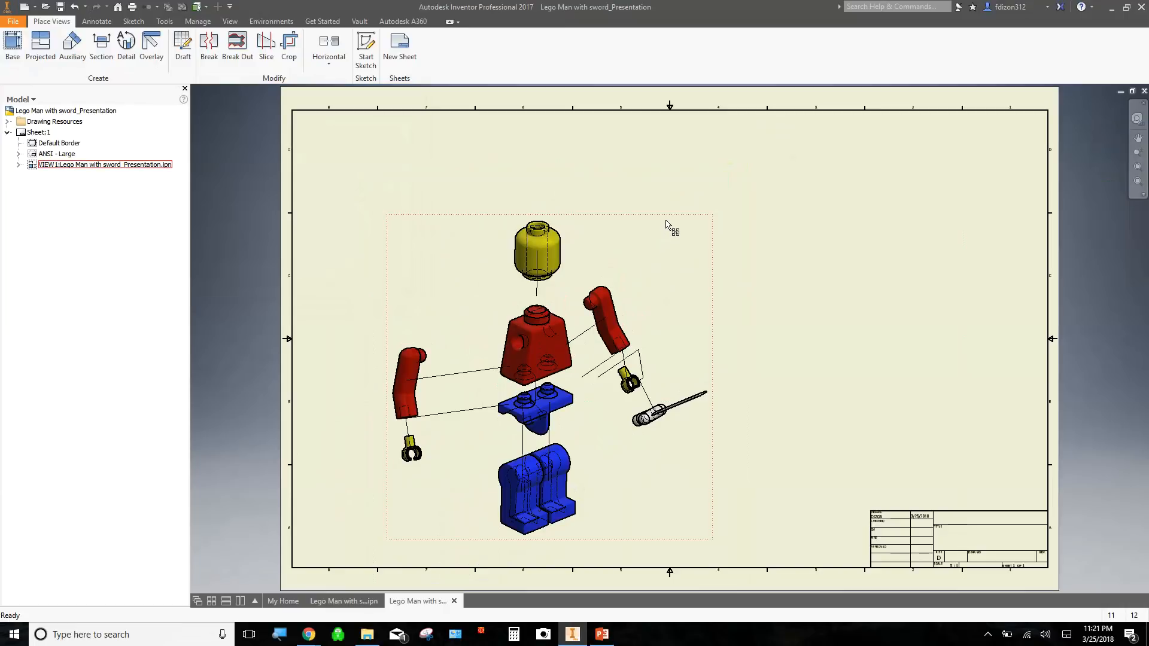
pyautogui.doubleClick(666, 219)
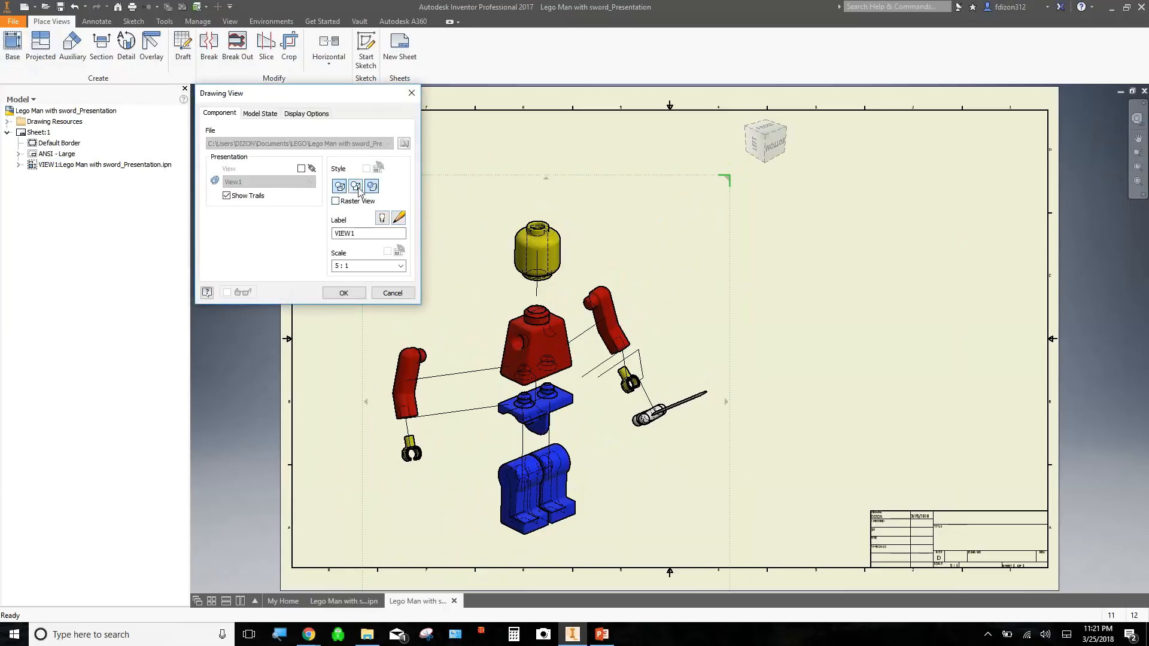
pyautogui.click(355, 186)
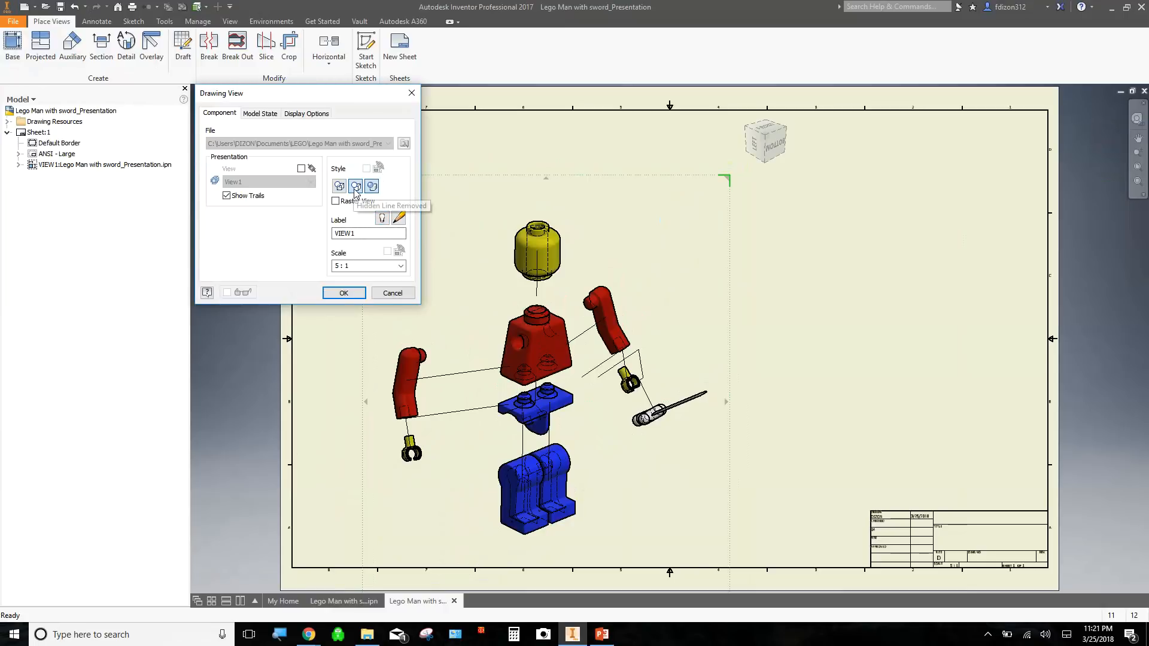
pyautogui.click(344, 293)
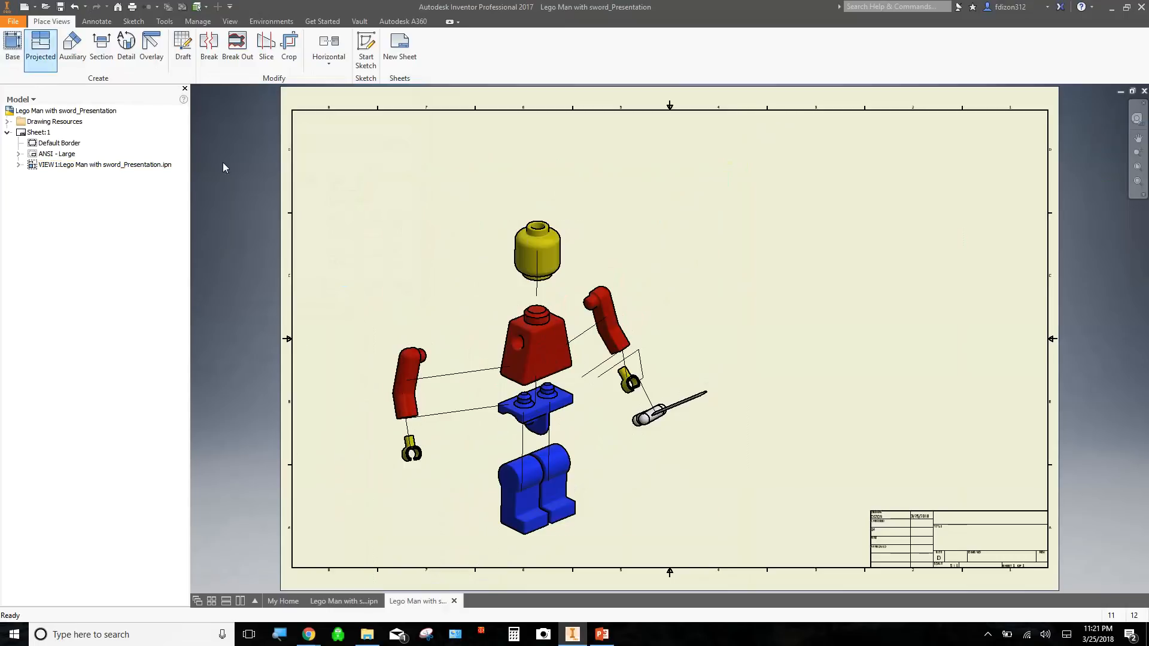
# Step: Start a parts list and choose Lego Man with sword_Presentation from the LEGO folder in Documents as its source
pyautogui.click(97, 21)
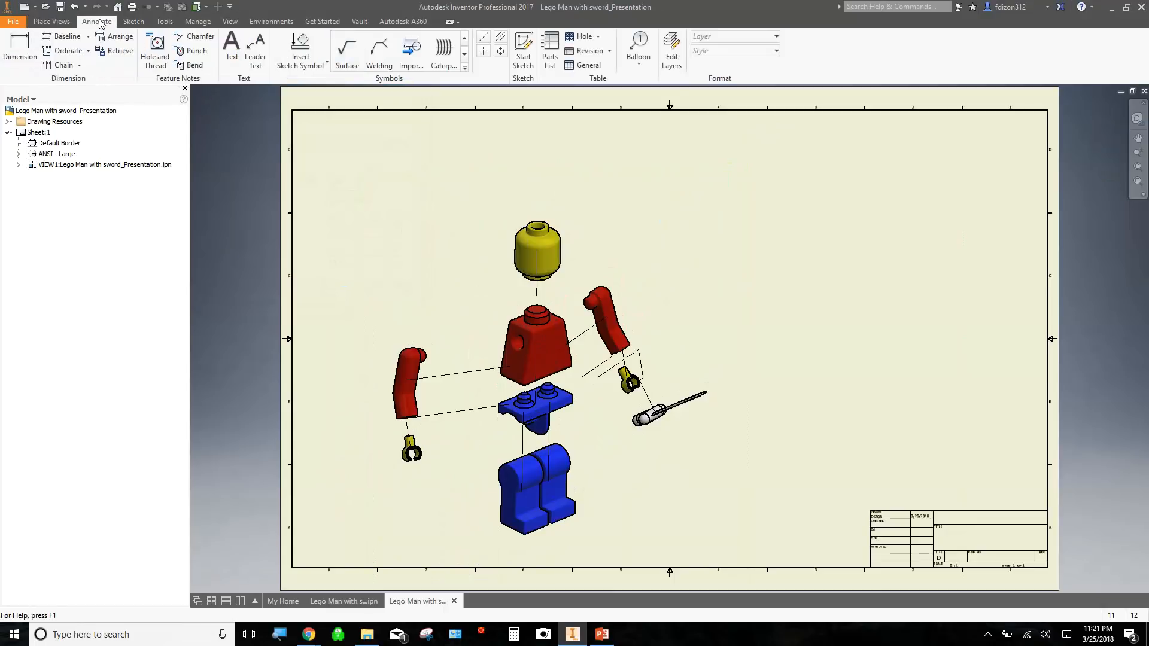
pyautogui.click(551, 53)
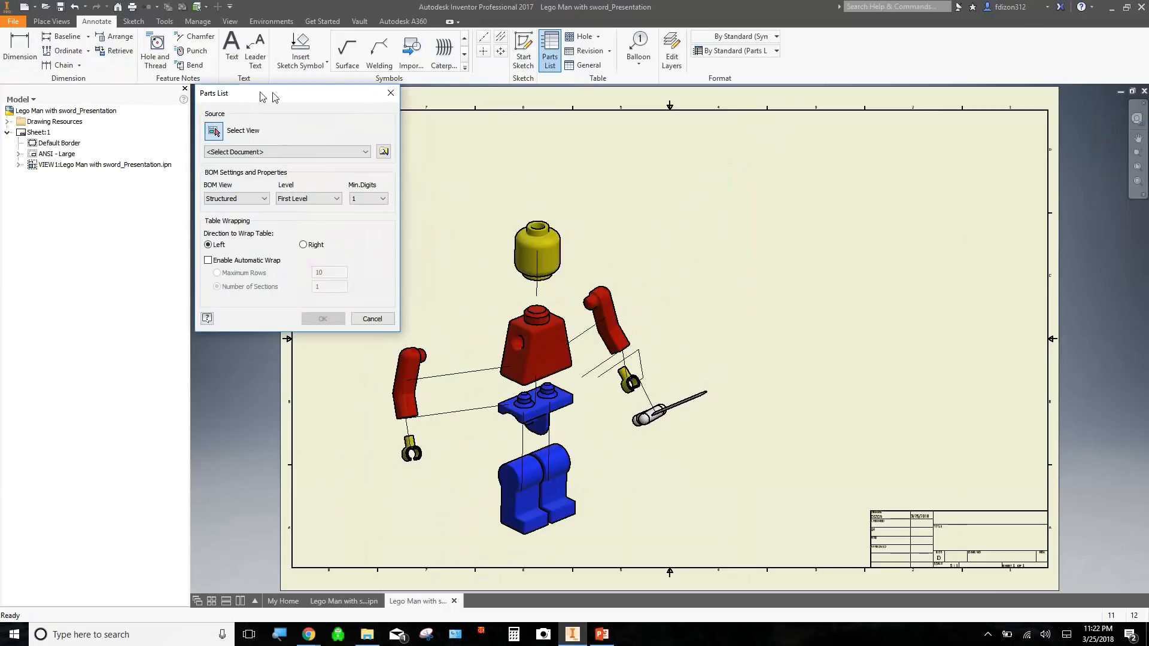
pyautogui.moveTo(255, 94); pyautogui.dragTo(322, 96)
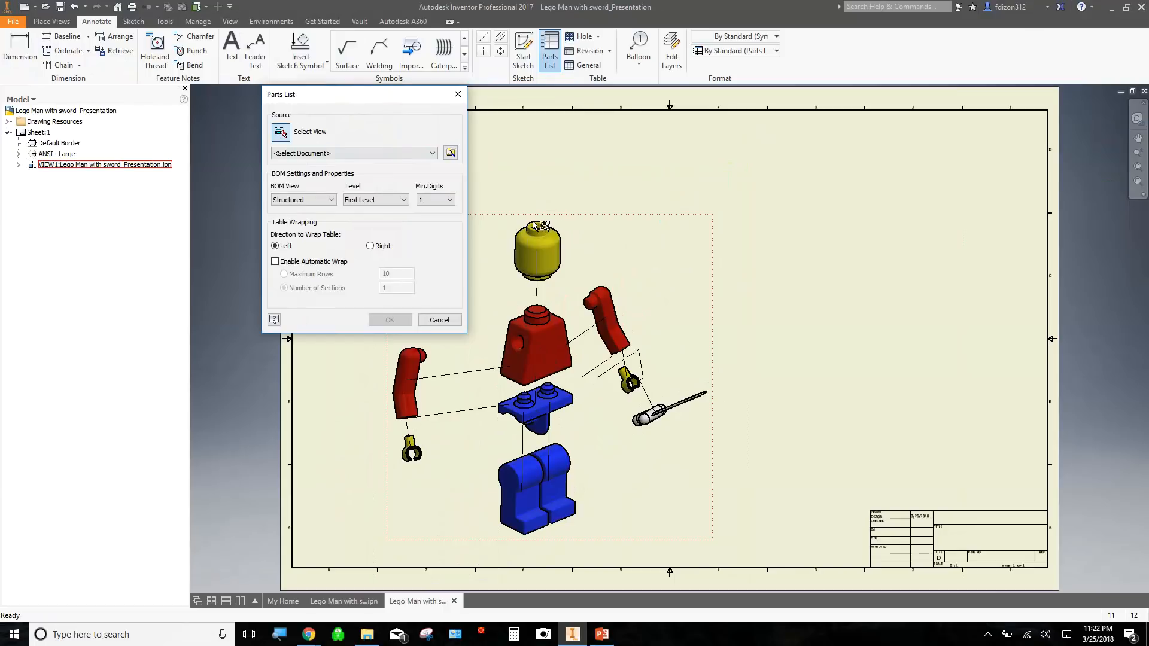
pyautogui.click(452, 154)
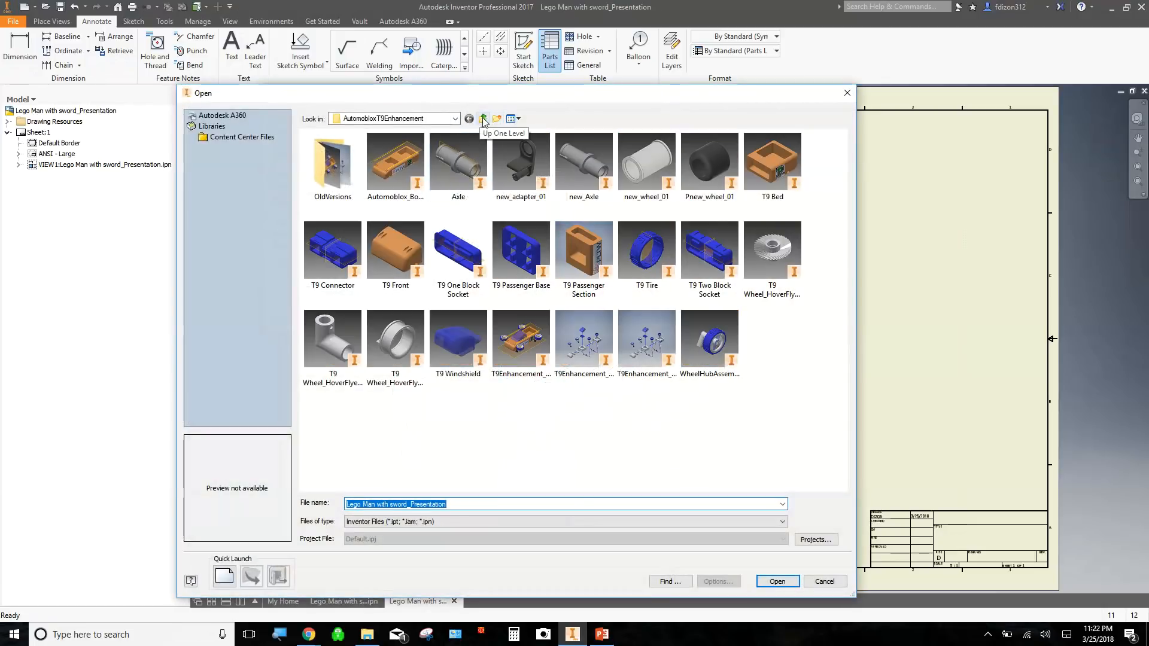
pyautogui.click(455, 119)
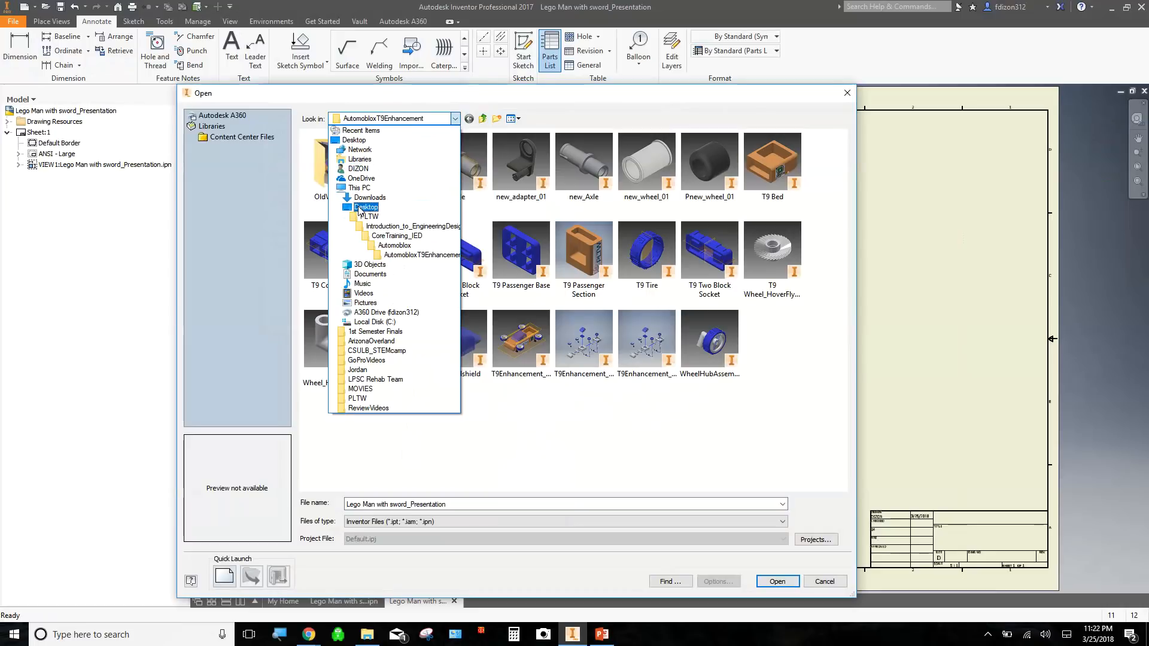
pyautogui.click(366, 274)
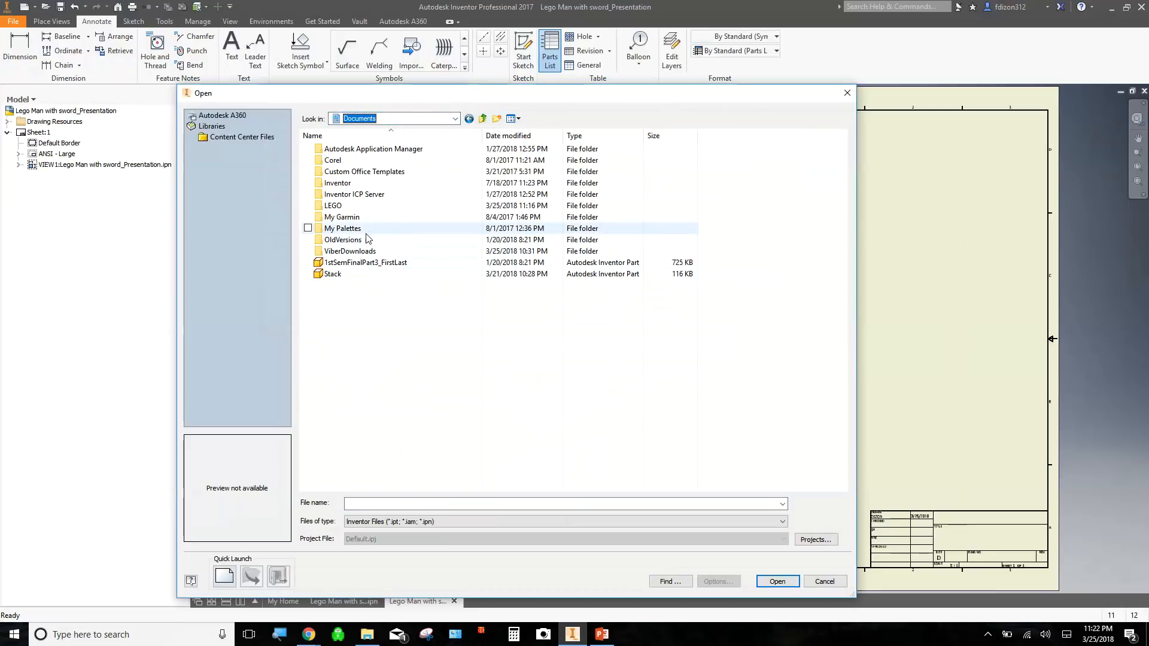
pyautogui.doubleClick(343, 206)
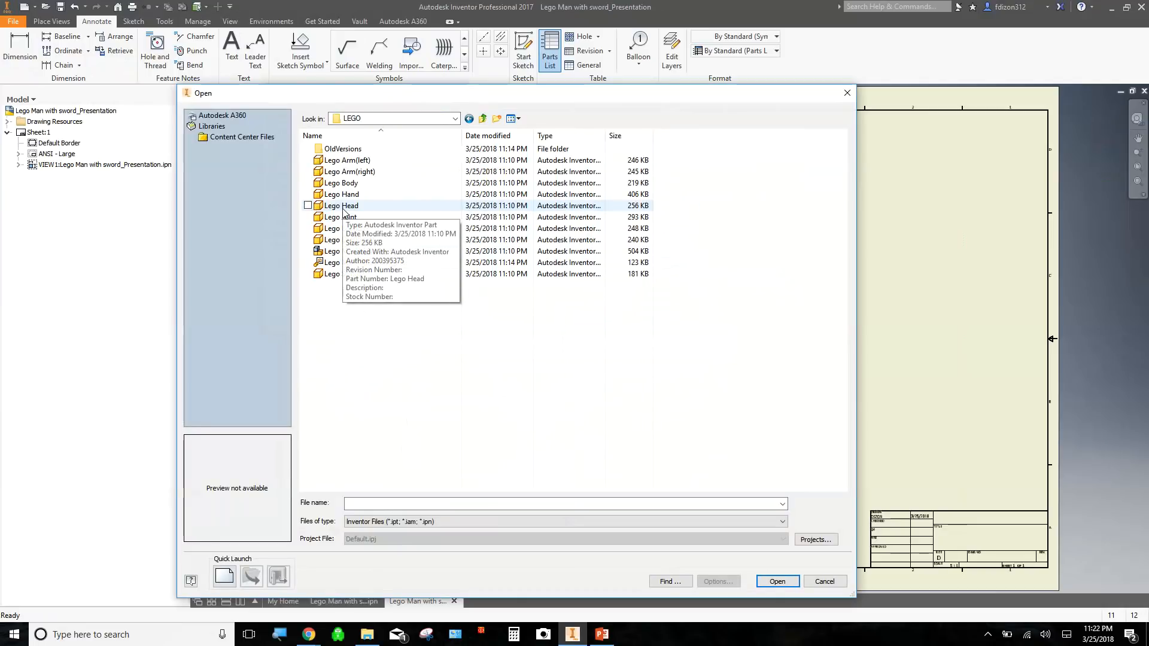
pyautogui.moveTo(444, 100); pyautogui.dragTo(503, 38)
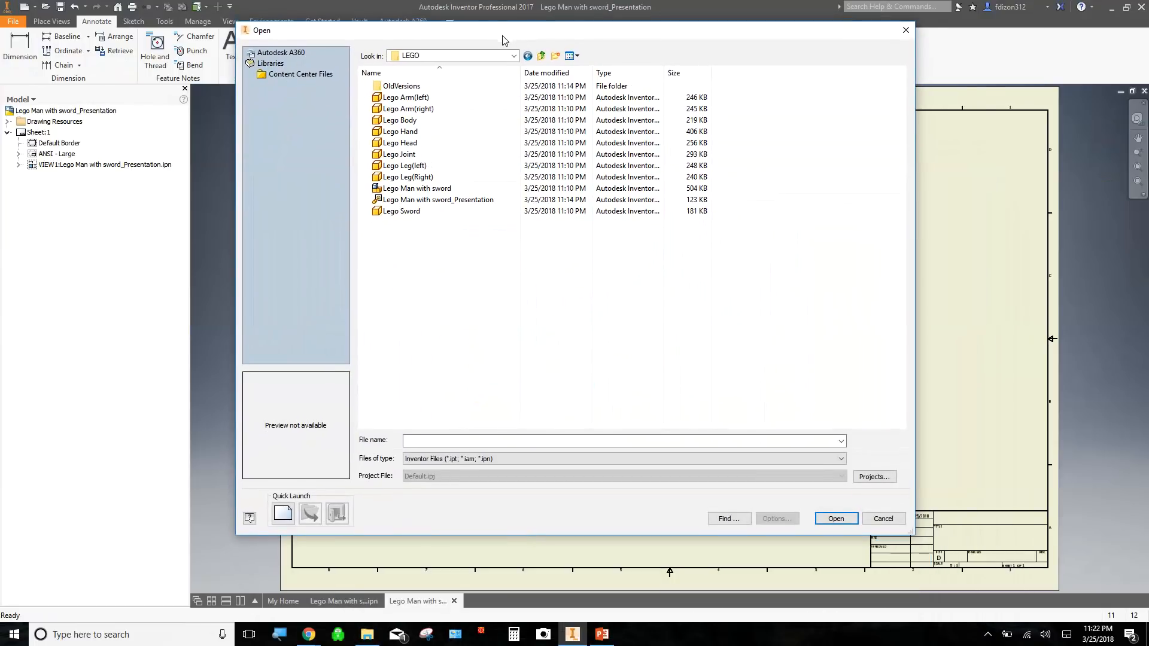
pyautogui.click(432, 200)
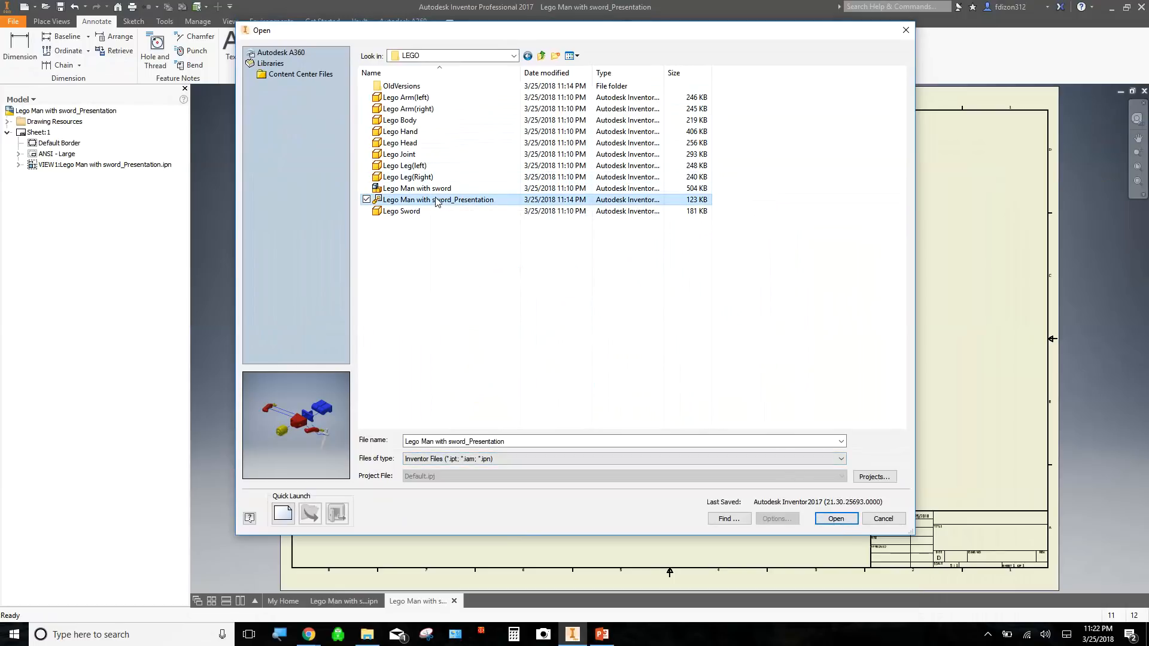
pyautogui.click(834, 516)
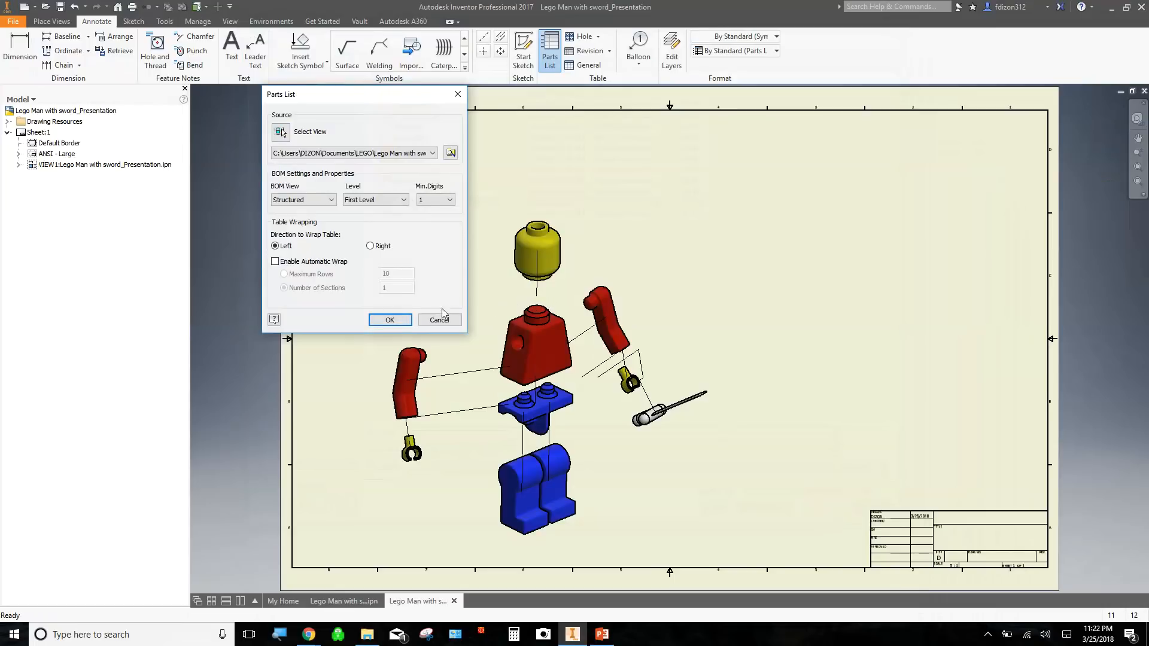
# Step: Enable the assembly's BOM view and place the structured, first-level parts list in the upper-right corner of the sheet
pyautogui.click(392, 322)
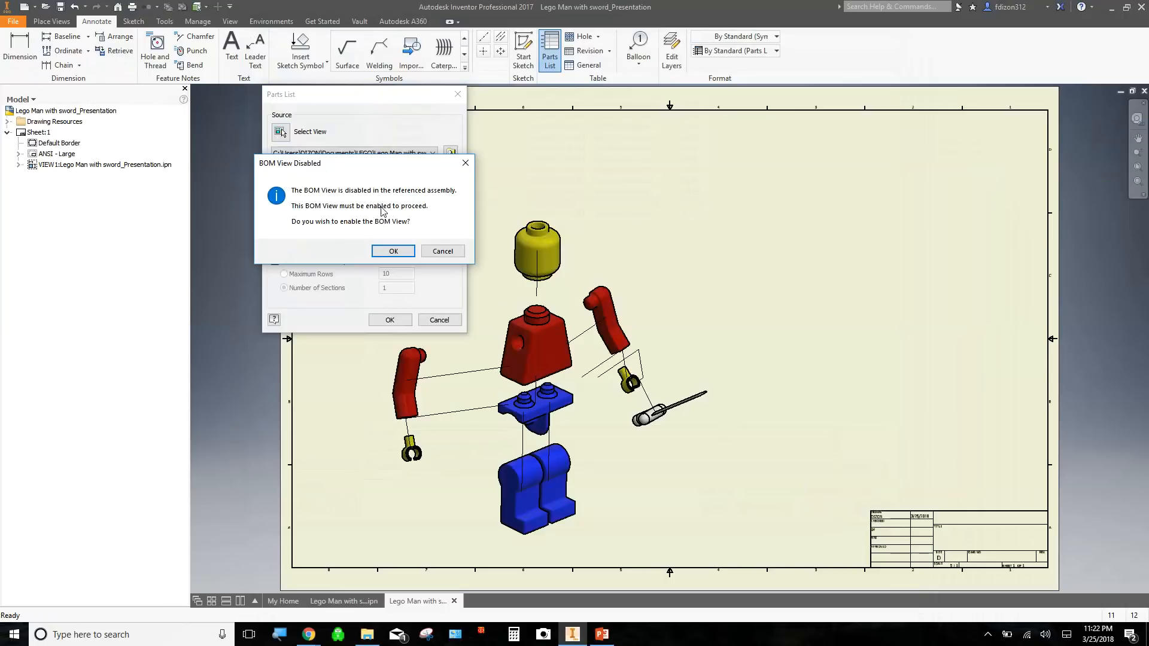
pyautogui.click(395, 252)
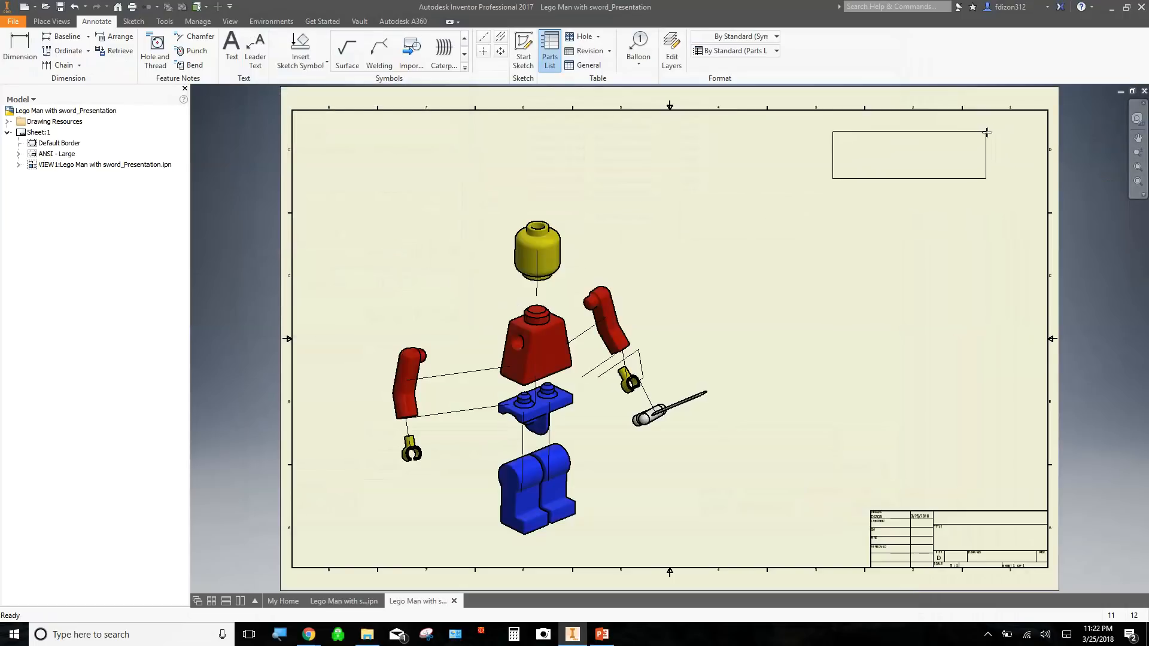
pyautogui.click(1020, 133)
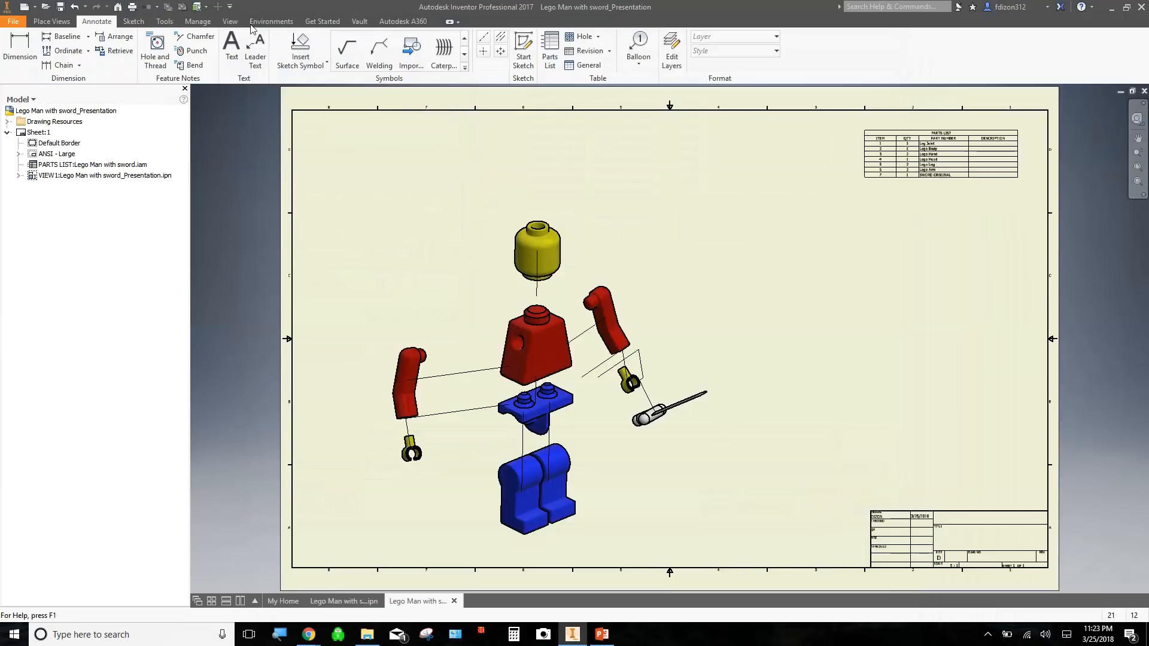
# Step: Set the Note Text (ANSI) text height to 0.3 in and enlarge the parts list table down and toward the exploded view
pyautogui.click(193, 21)
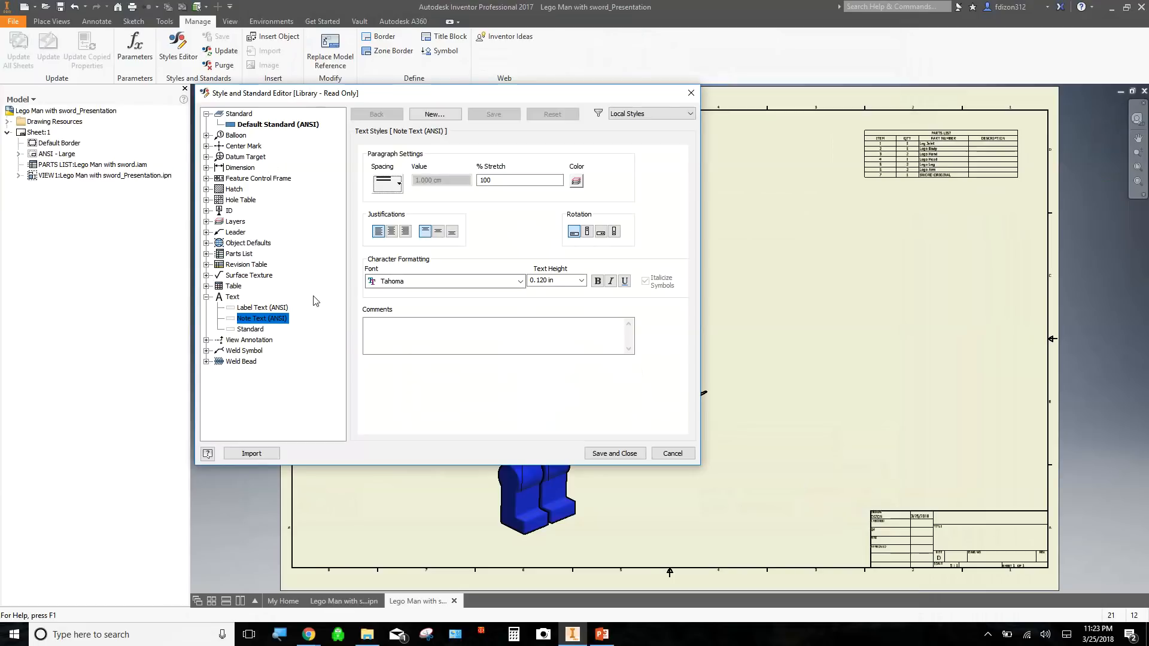
pyautogui.click(557, 282)
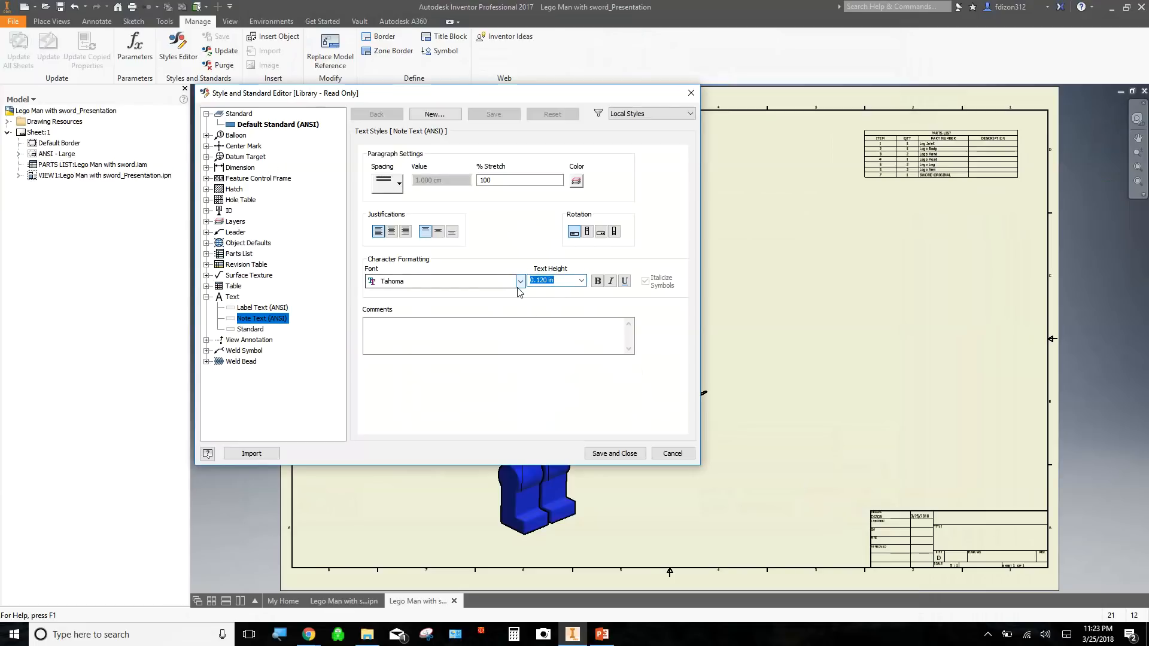
pyautogui.write('.3')
pyautogui.click(623, 455)
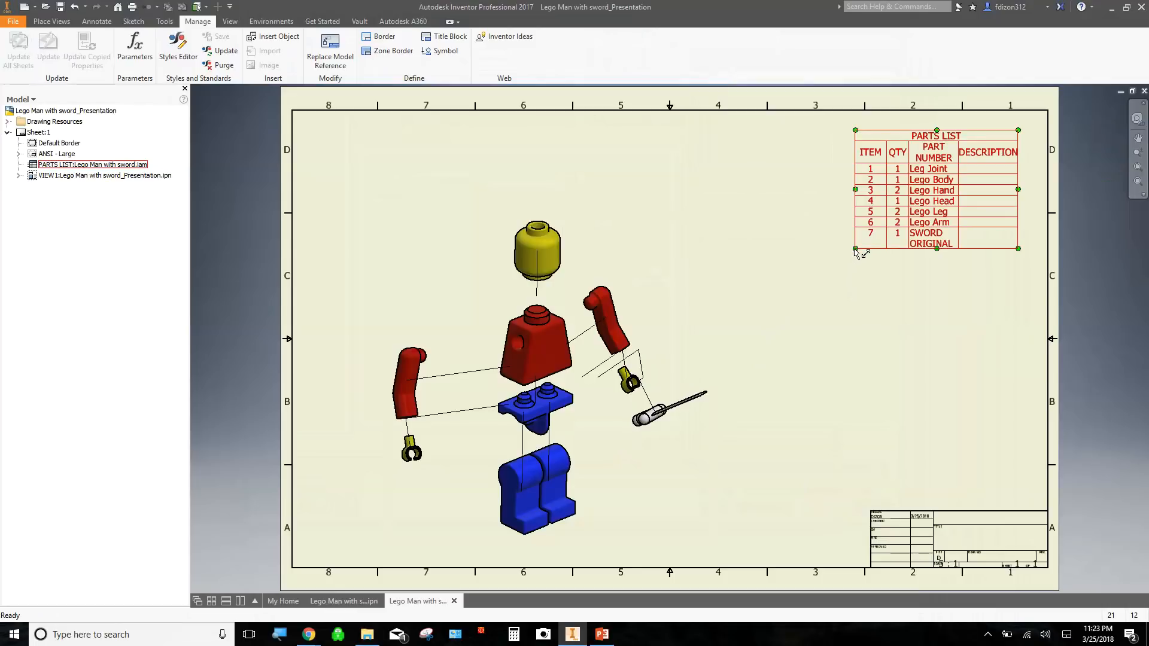
pyautogui.moveTo(856, 250); pyautogui.dragTo(709, 357)
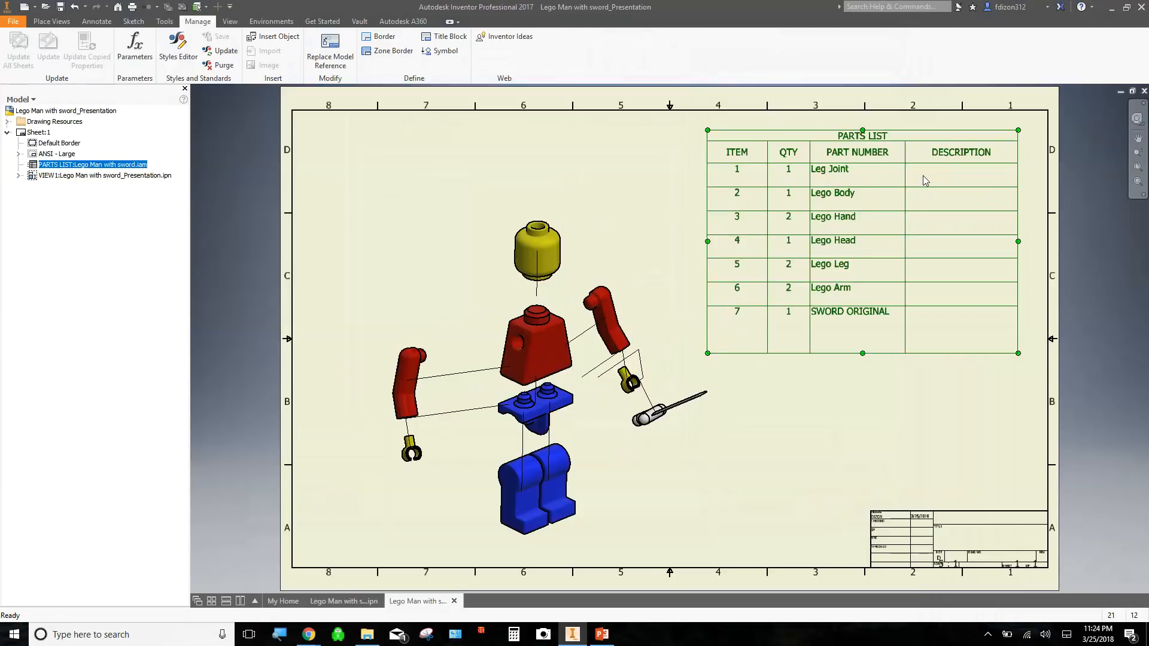
pyautogui.press('Escape')
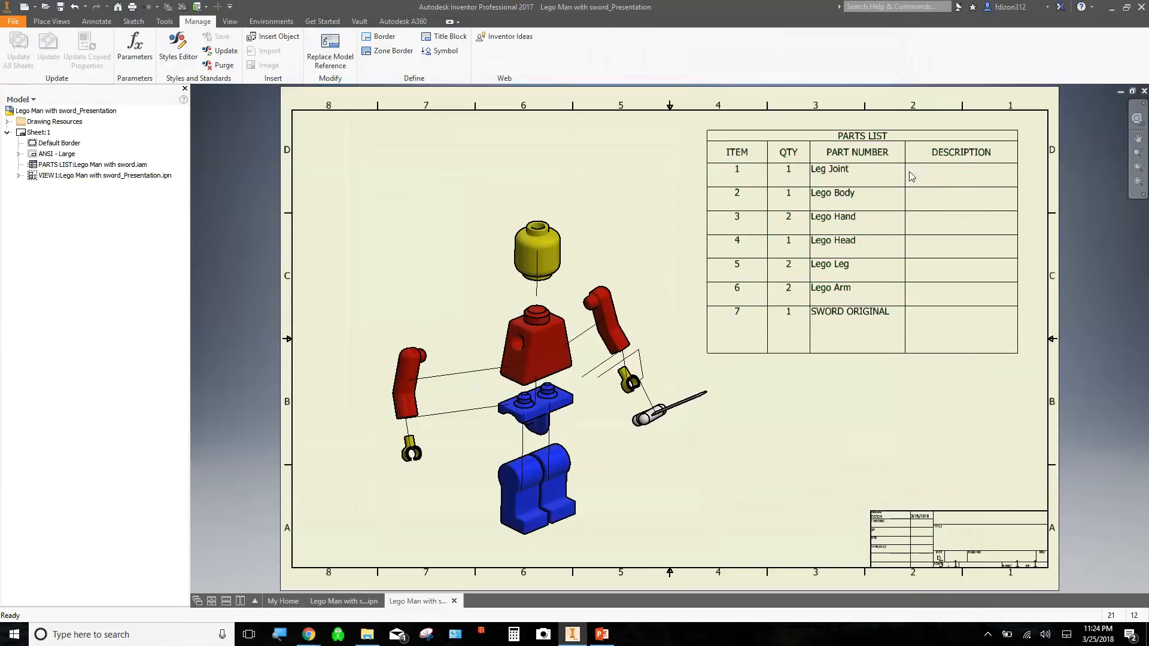
# Step: Edit the parts list to give Leg Joint the description "The waist of Lego man"
pyautogui.click(910, 171)
pyautogui.rightClick(903, 171)
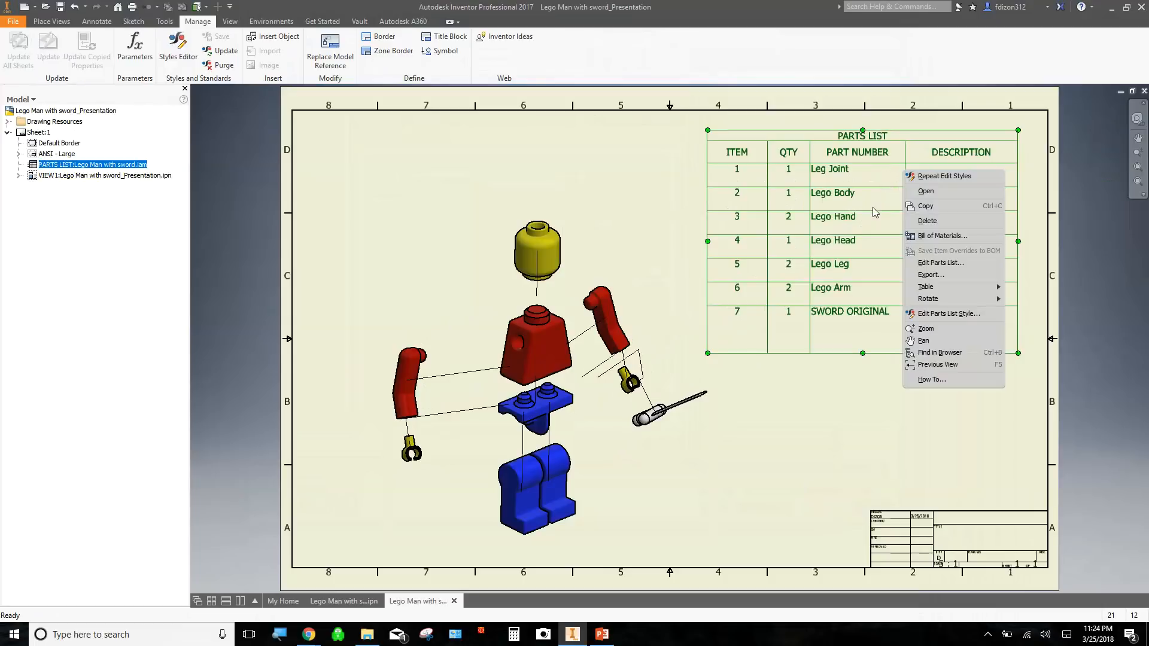
pyautogui.click(918, 263)
pyautogui.click(453, 148)
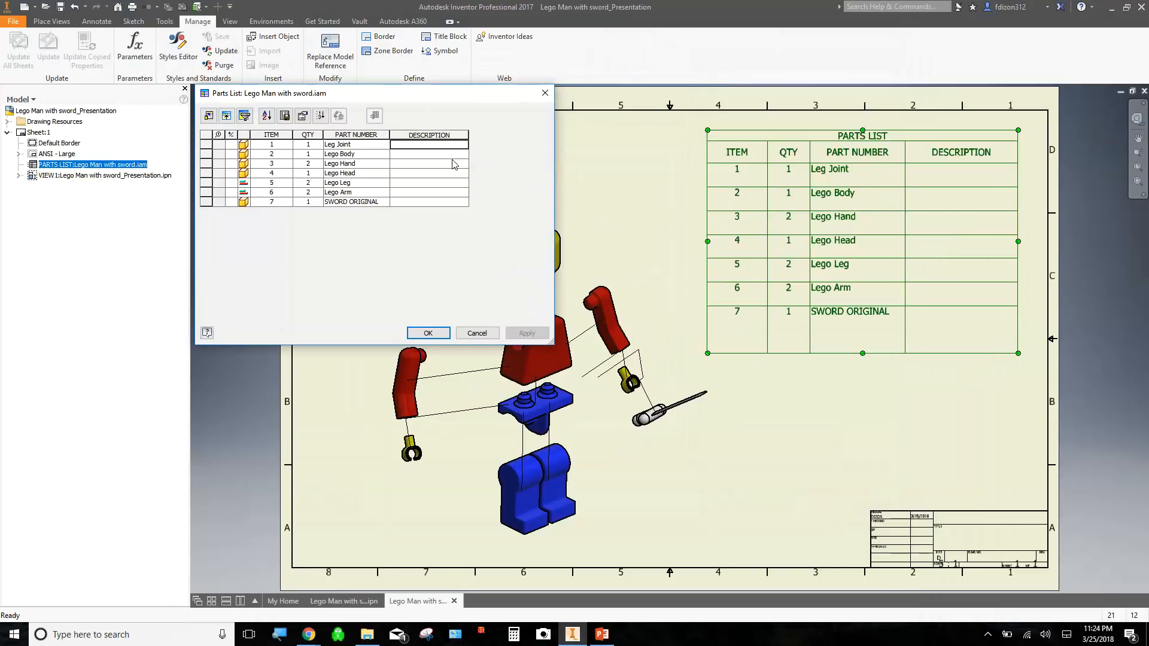
pyautogui.write('the')
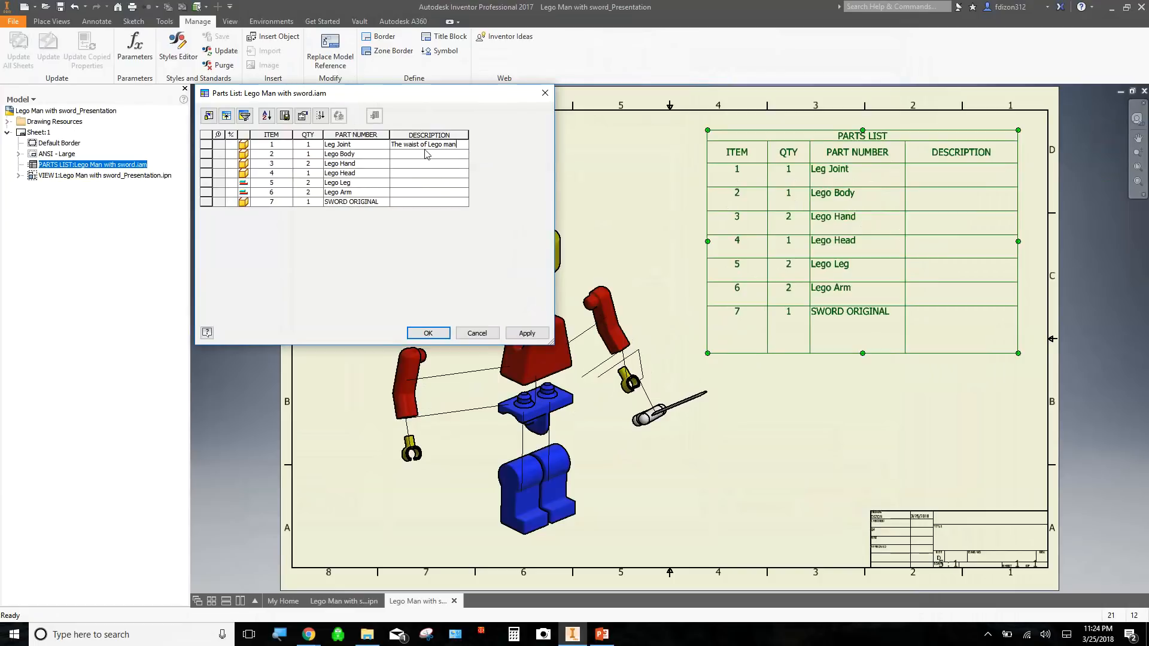
pyautogui.click(537, 335)
pyautogui.click(428, 334)
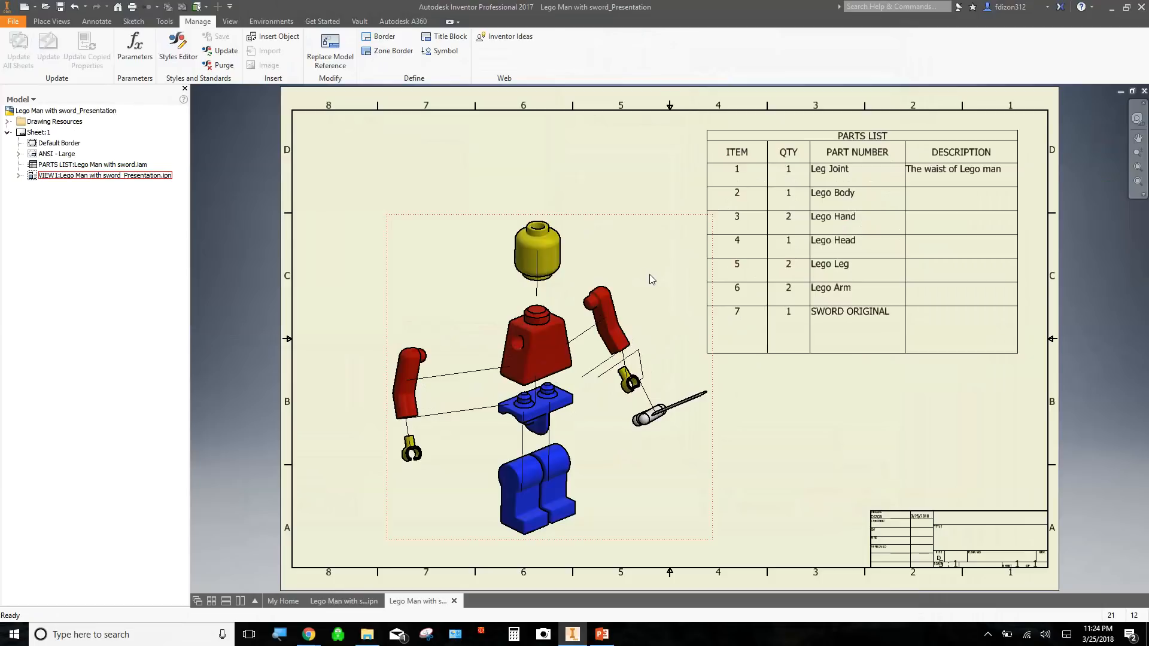
# Step: Edit the parts list's columns and remove DESCRIPTION from the selected properties
pyautogui.click(709, 195)
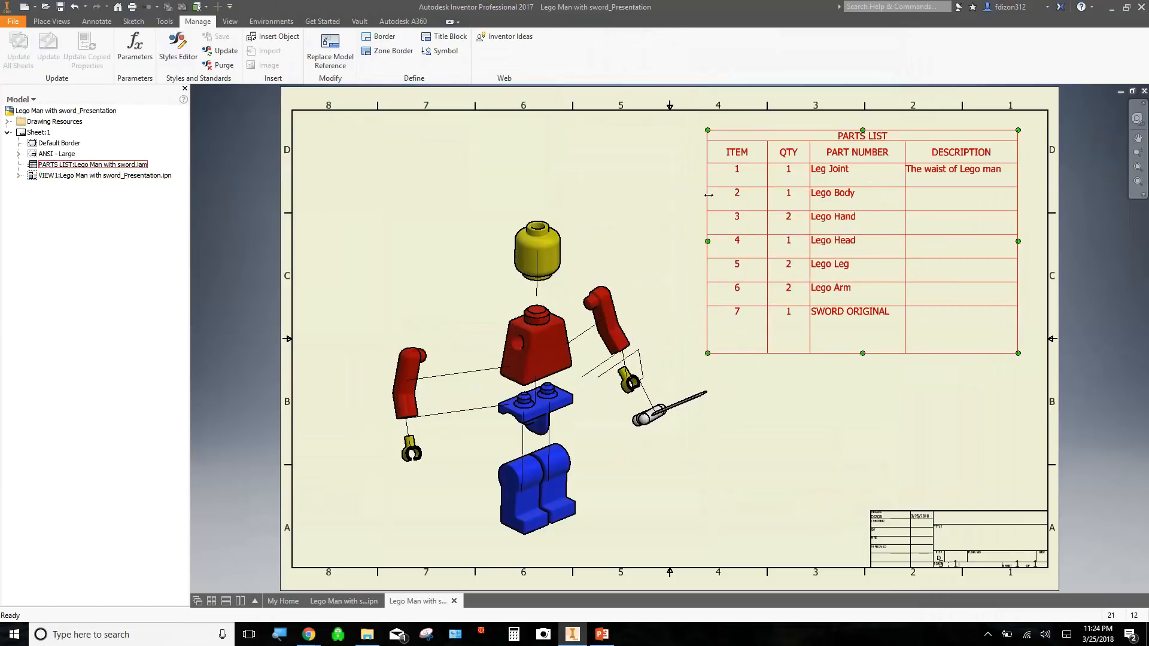
pyautogui.rightClick(708, 196)
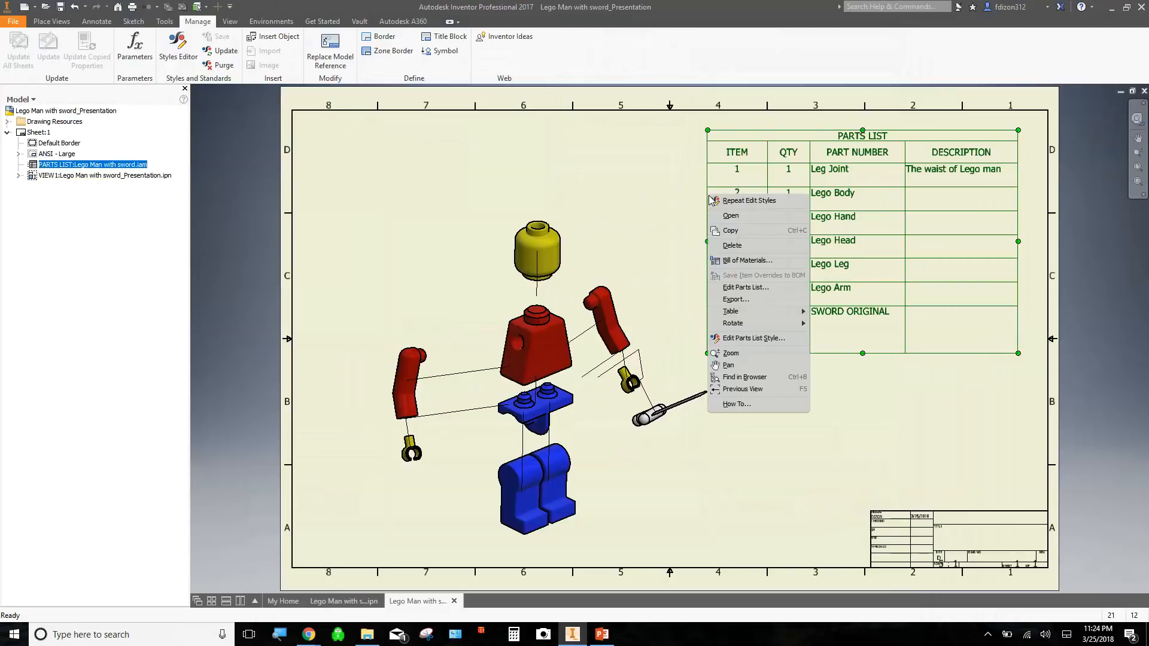
pyautogui.click(735, 291)
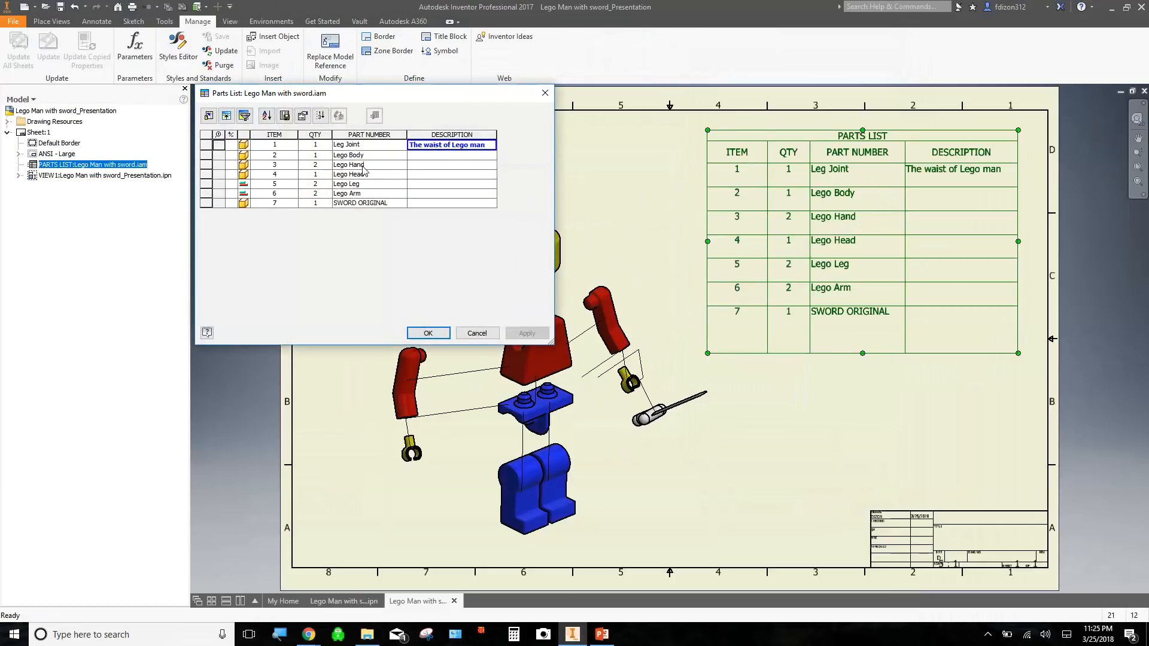
pyautogui.click(208, 116)
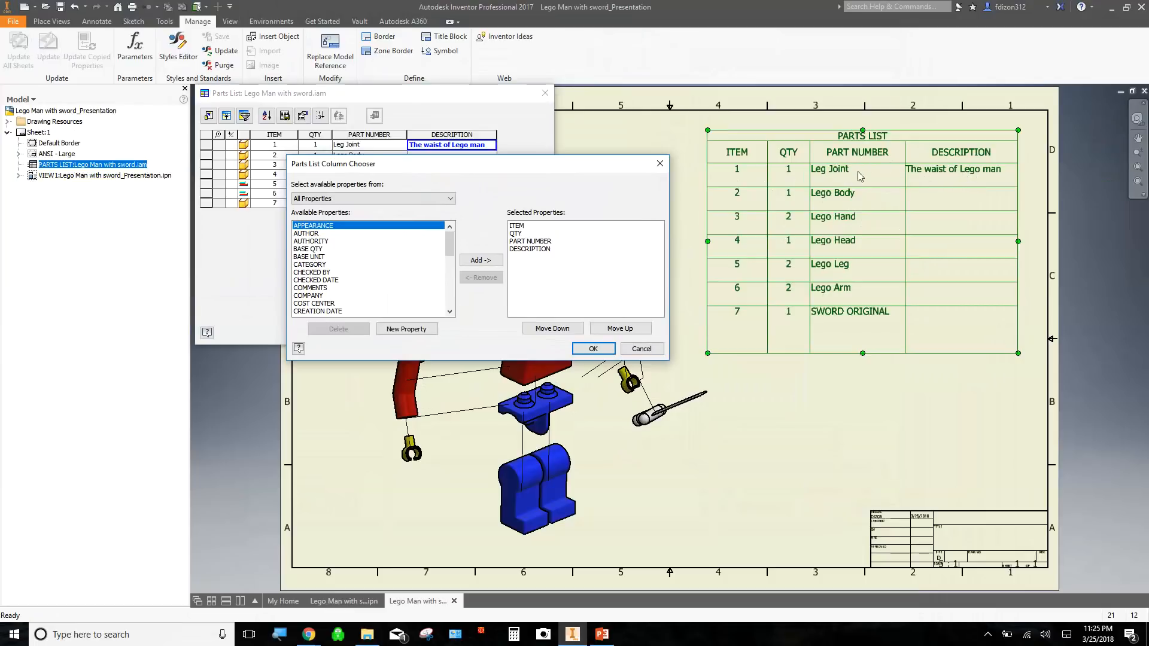
pyautogui.click(534, 249)
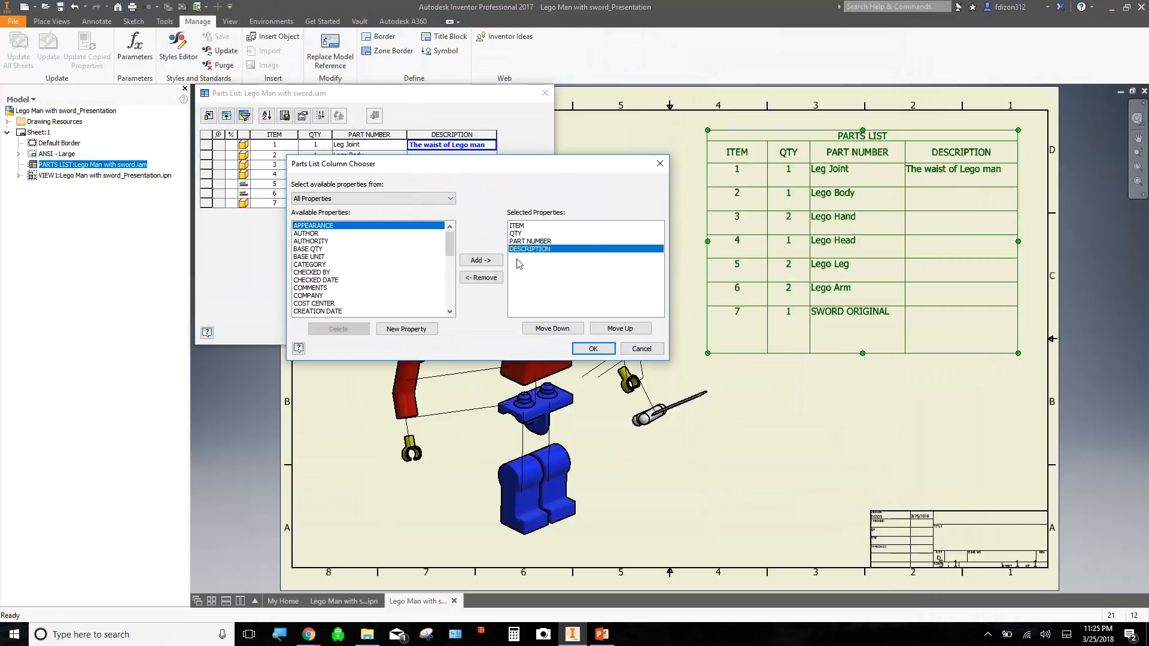
pyautogui.click(481, 278)
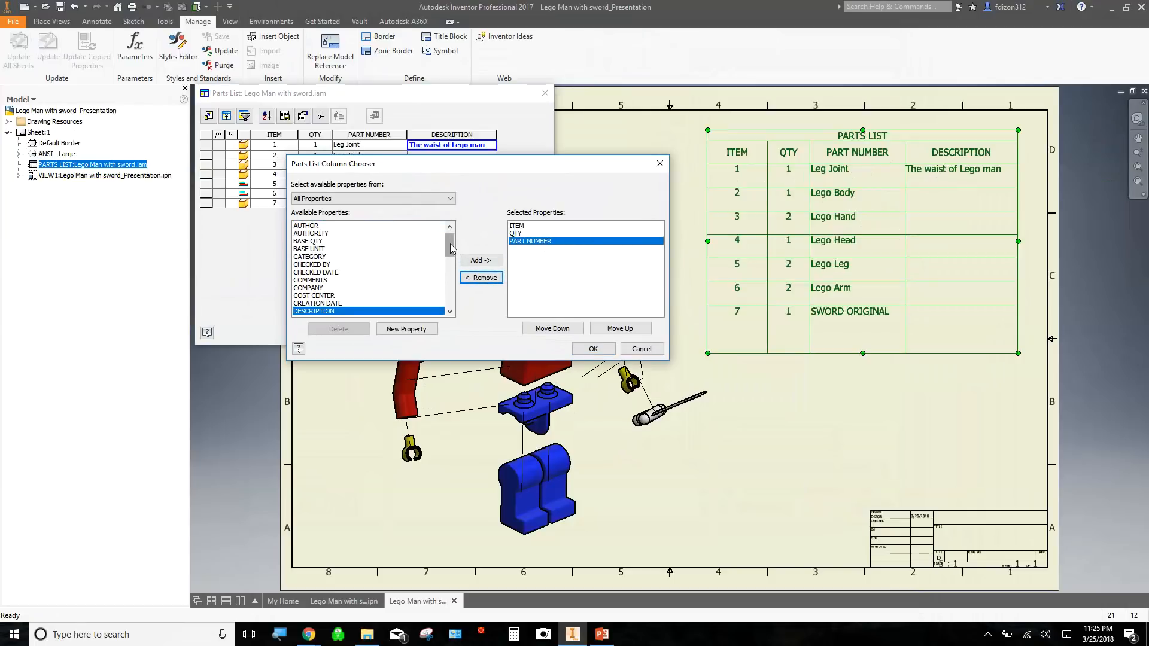
# Step: Replace the PART NUMBER column with FILE NAME in the parts list's selected properties
pyautogui.moveTo(449, 246); pyautogui.dragTo(448, 299)
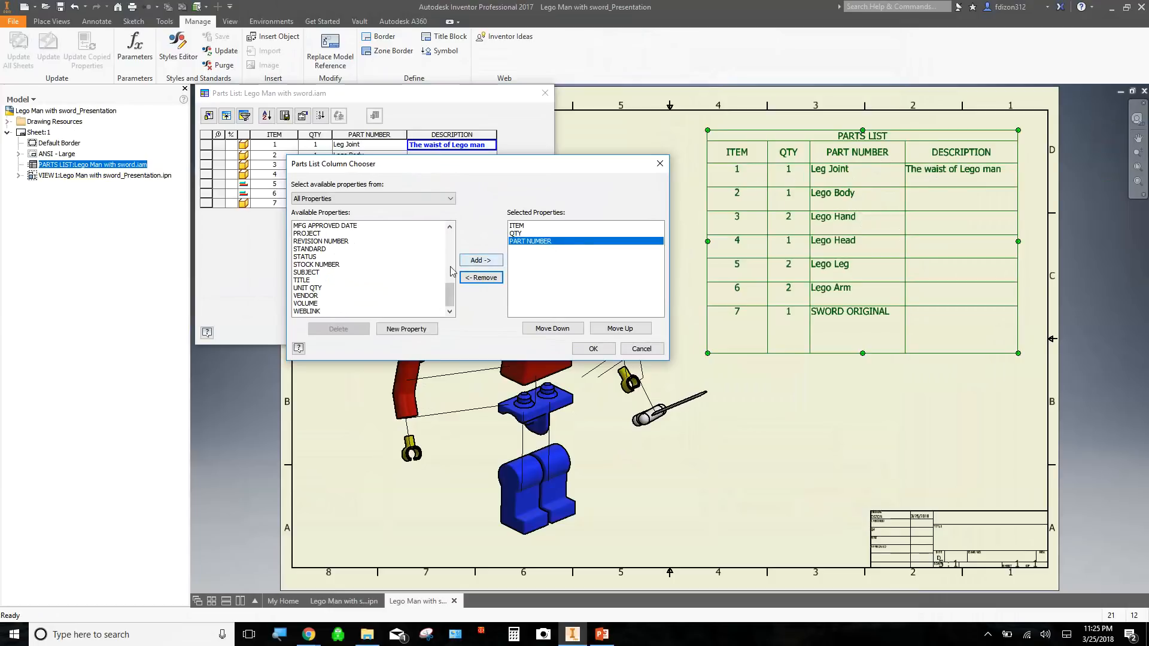
pyautogui.moveTo(450, 295); pyautogui.dragTo(454, 266)
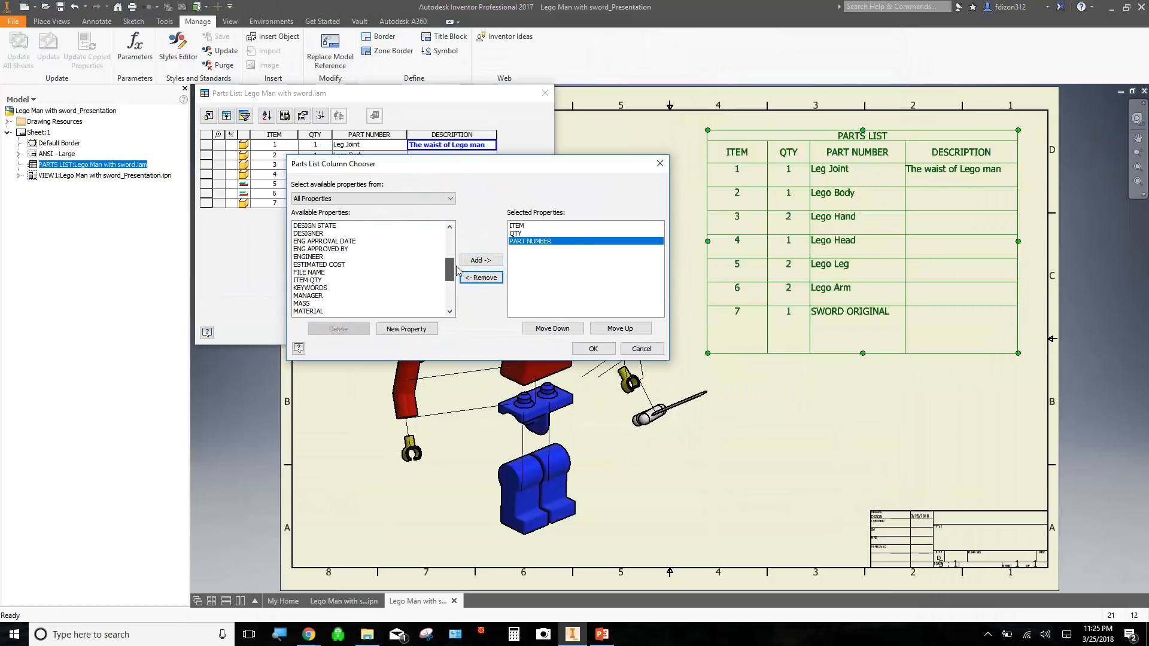
pyautogui.click(320, 273)
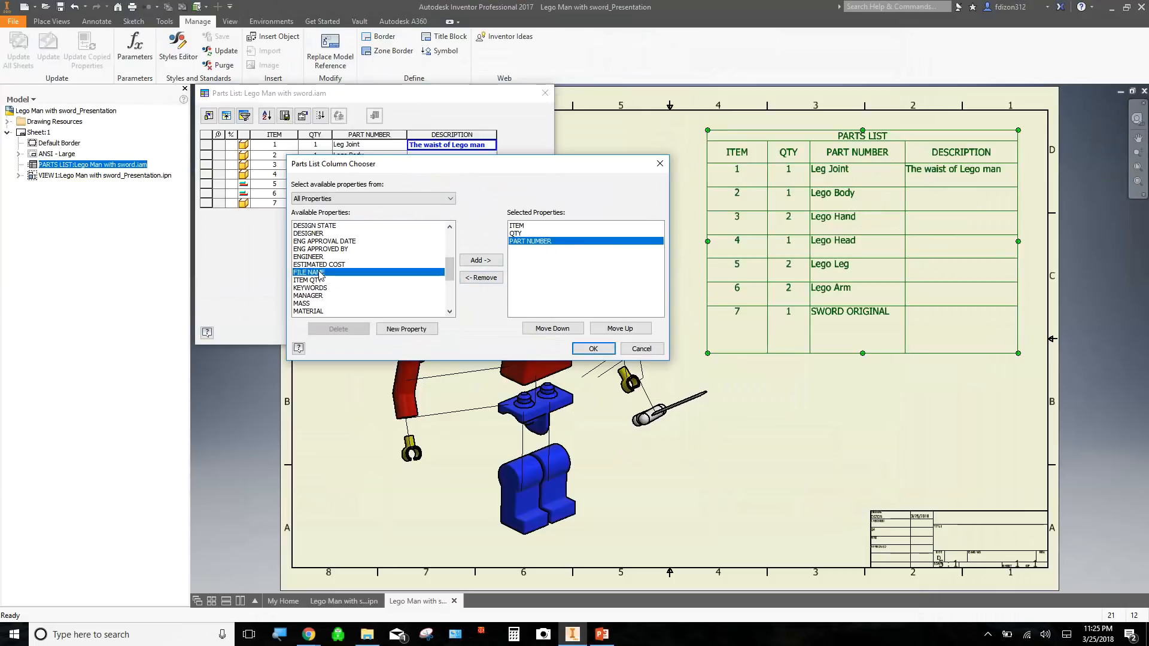
pyautogui.click(481, 260)
pyautogui.click(547, 242)
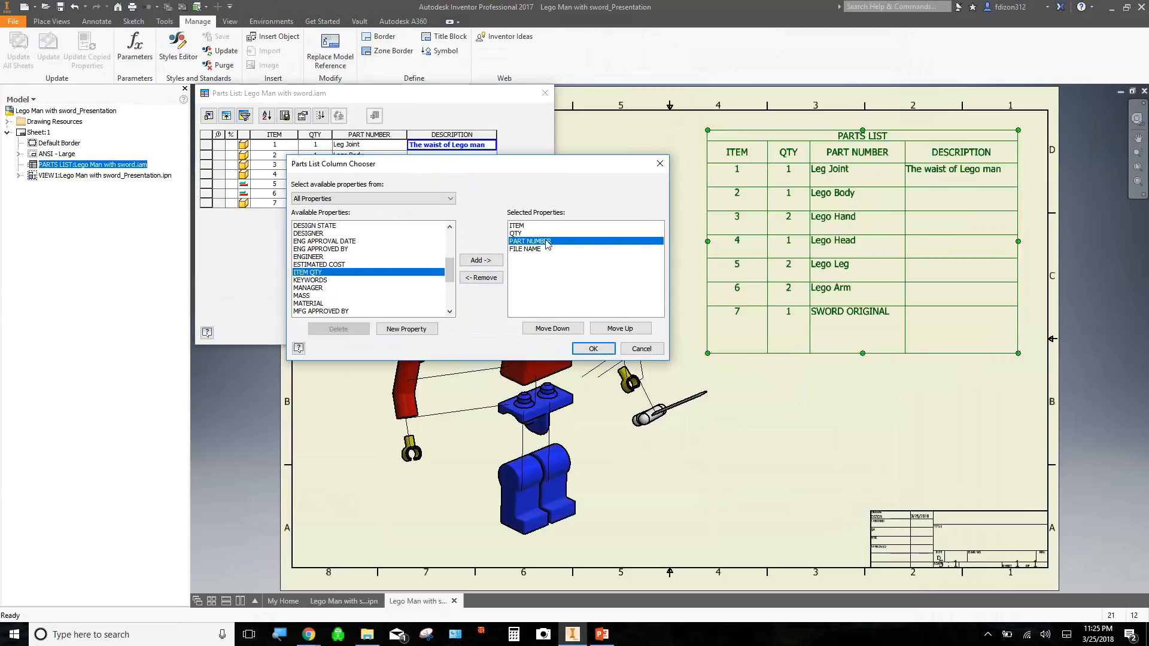
pyautogui.click(480, 278)
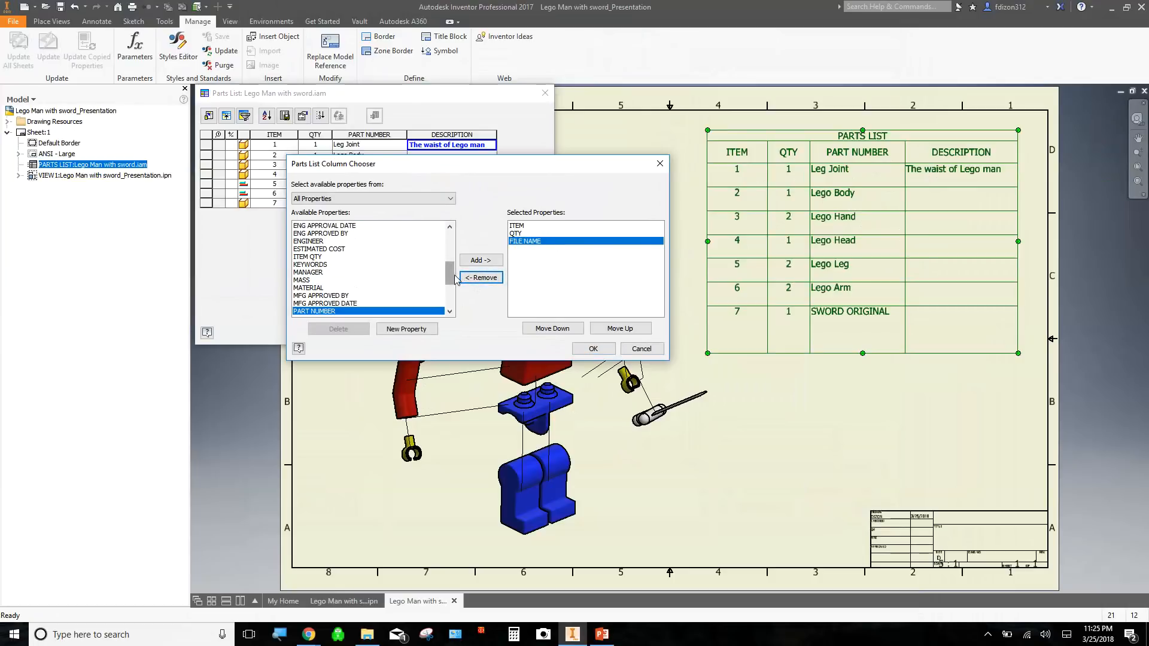
# Step: Add the TITLE and MATERIAL columns to the parts list, apply the change, and widen the table toward the exploded view
pyautogui.moveTo(451, 273); pyautogui.dragTo(452, 274)
pyautogui.moveTo(452, 278); pyautogui.dragTo(449, 299)
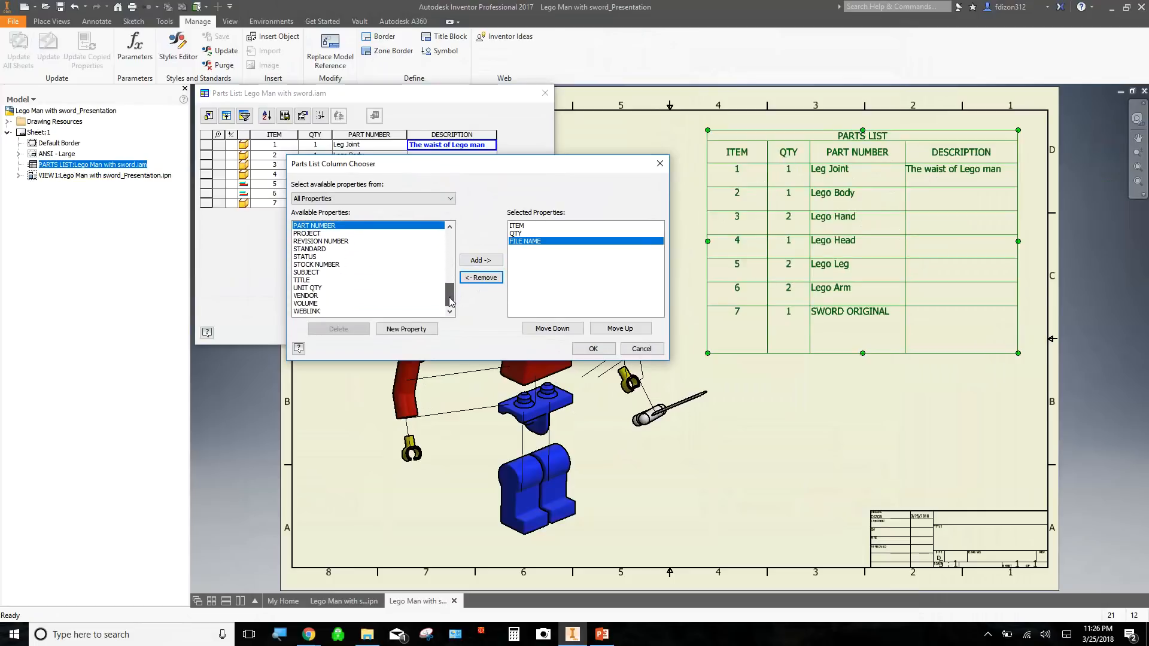
pyautogui.click(304, 280)
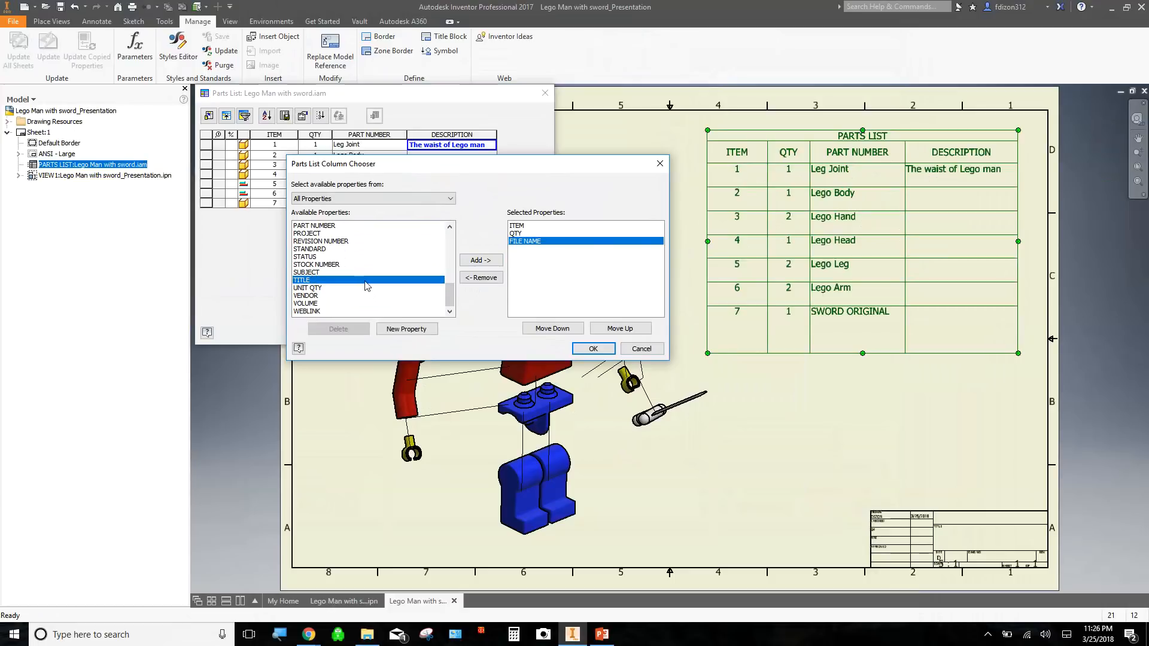
pyautogui.click(481, 260)
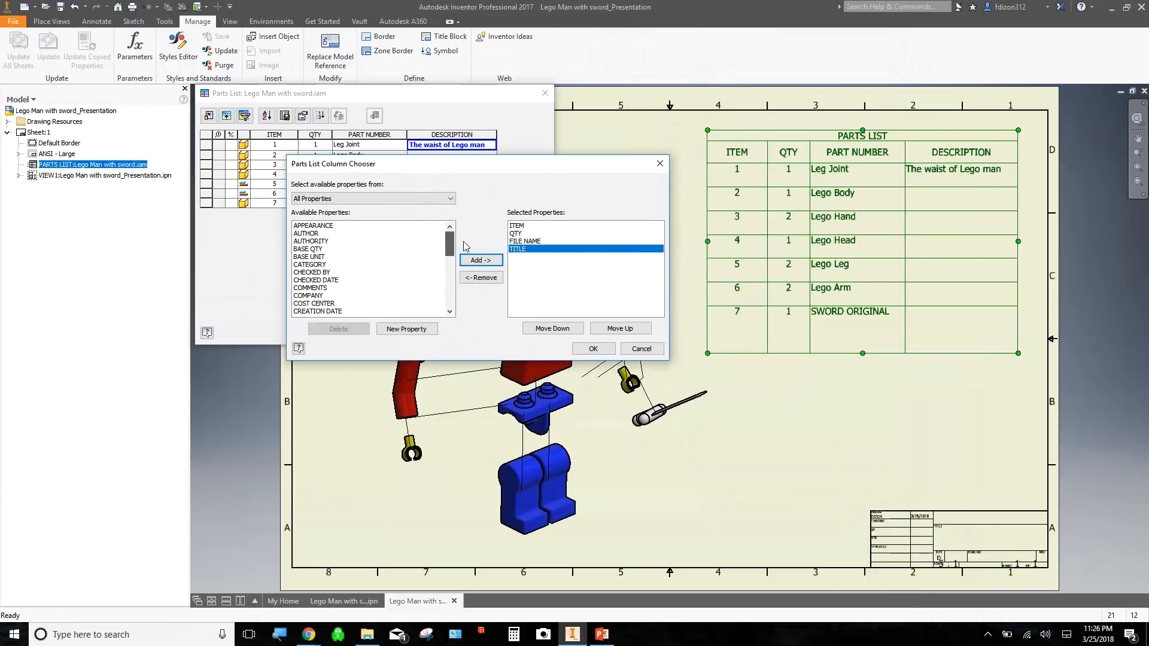
pyautogui.scroll(-6, 369, 271)
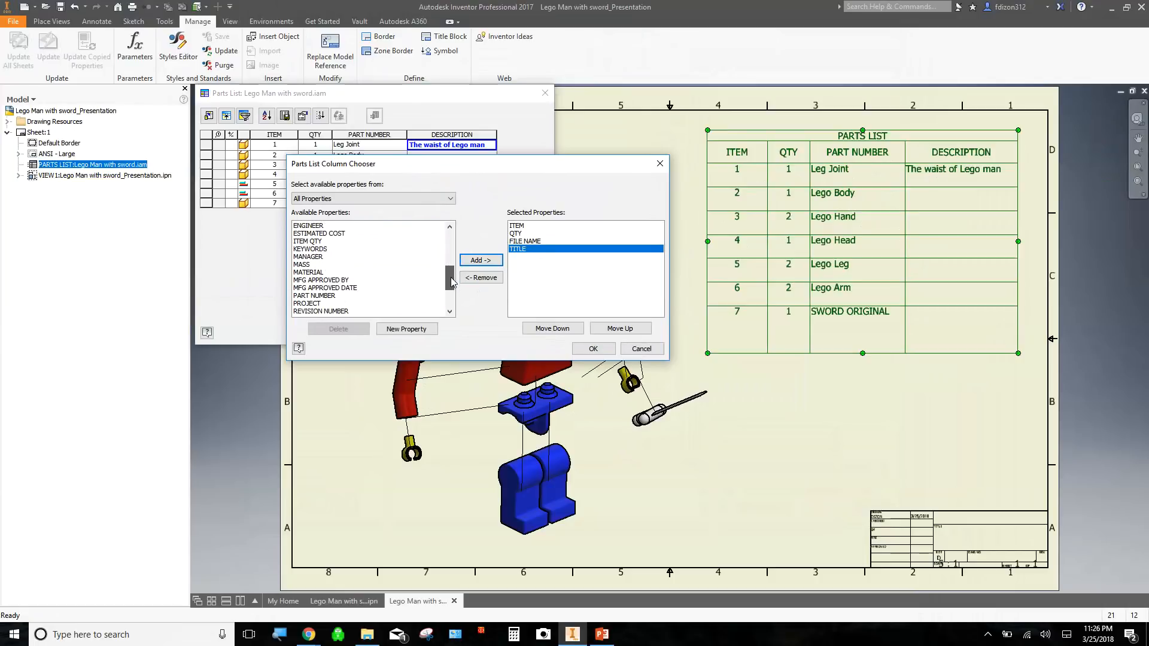
pyautogui.click(317, 272)
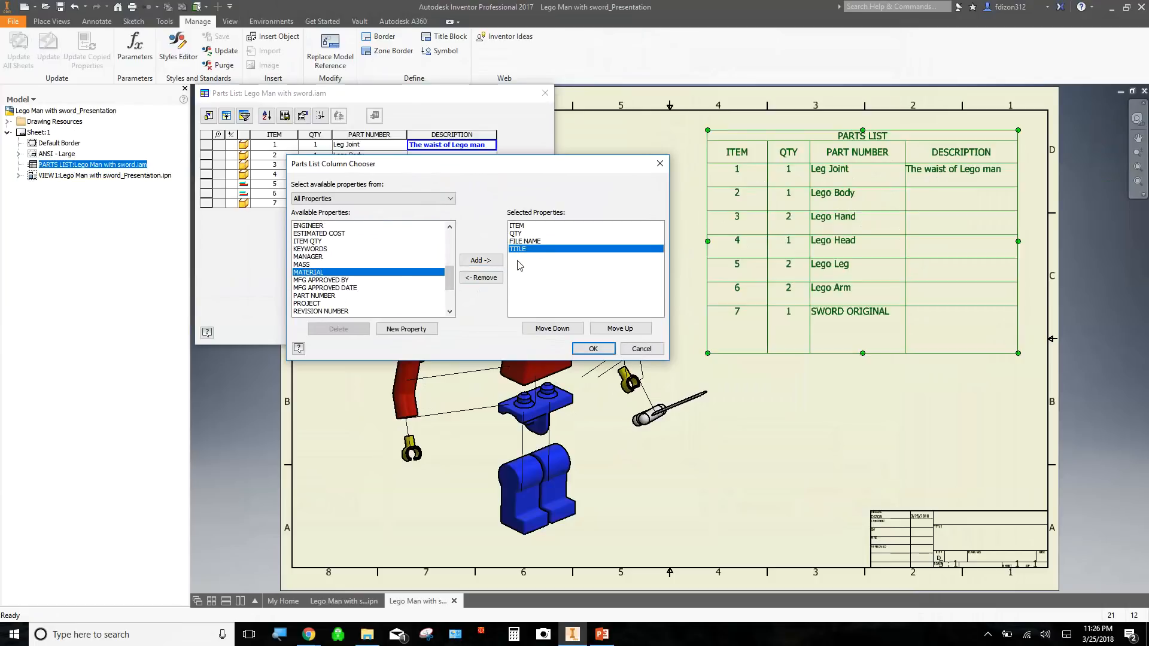
pyautogui.click(482, 261)
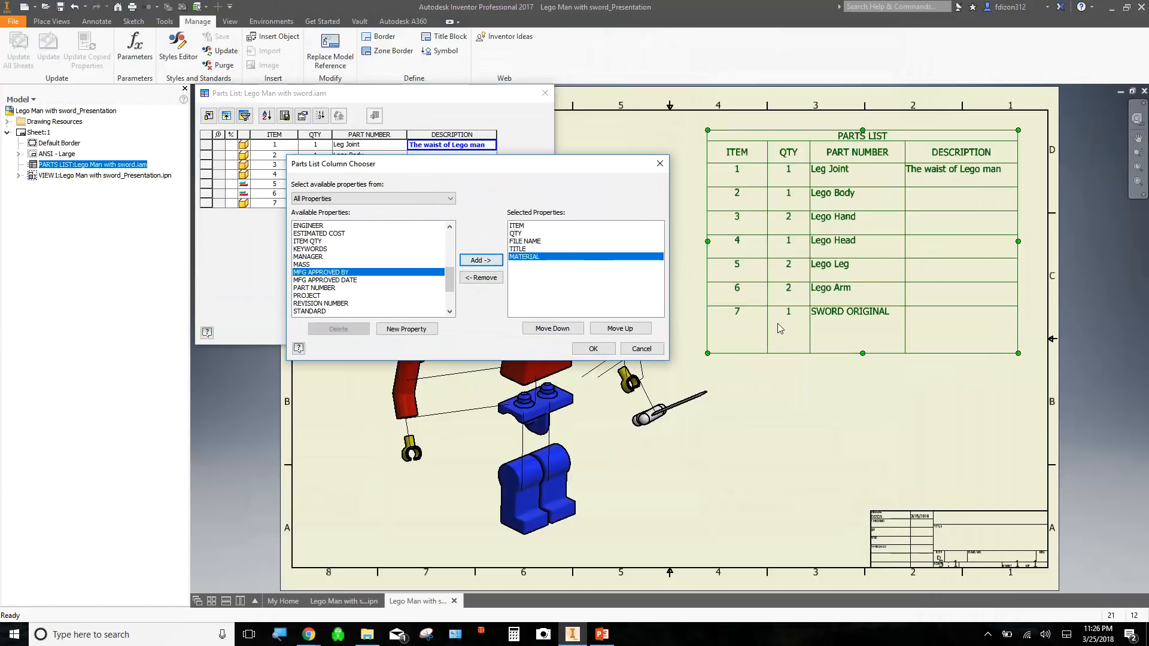
pyautogui.click(593, 349)
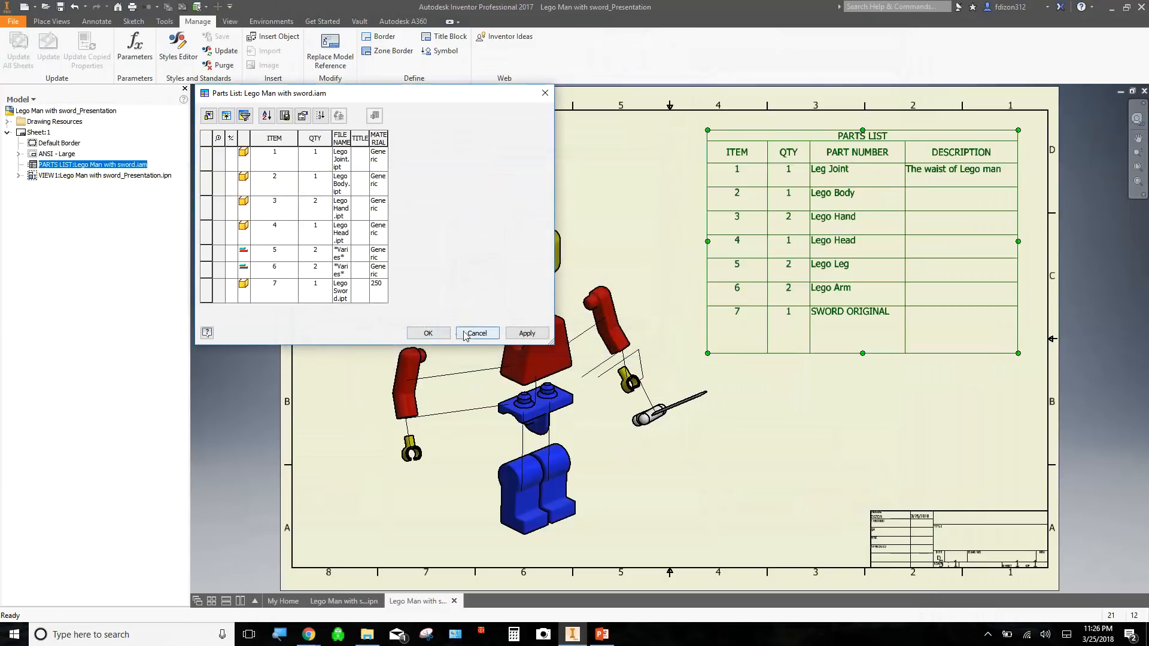
pyautogui.click(443, 336)
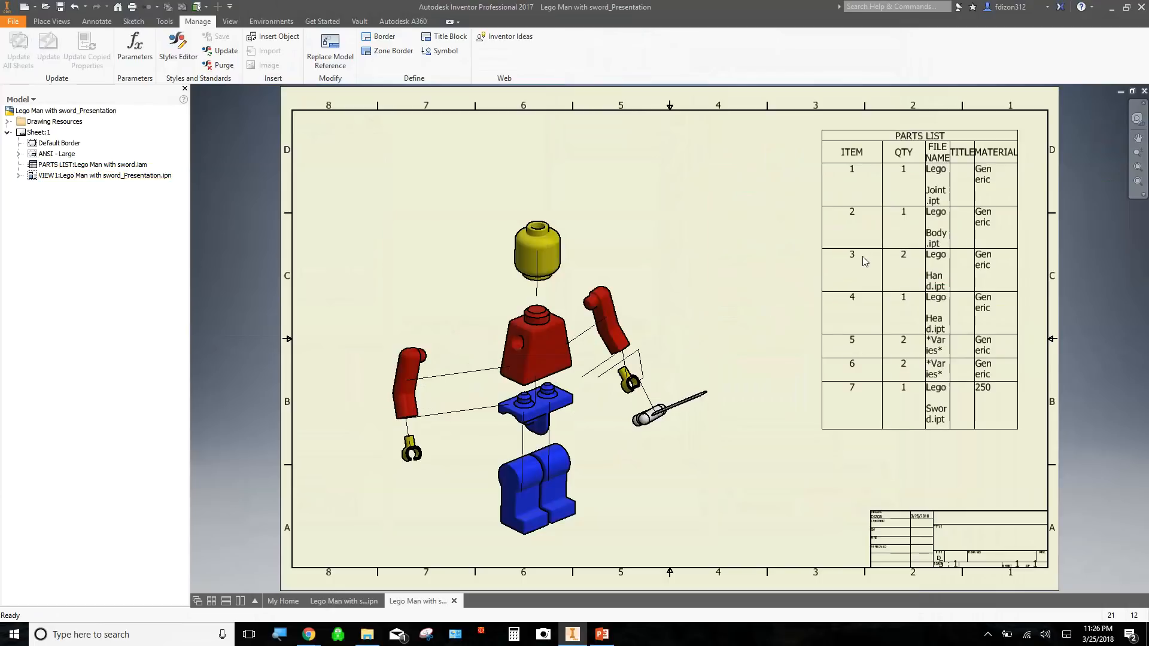
pyautogui.click(825, 132)
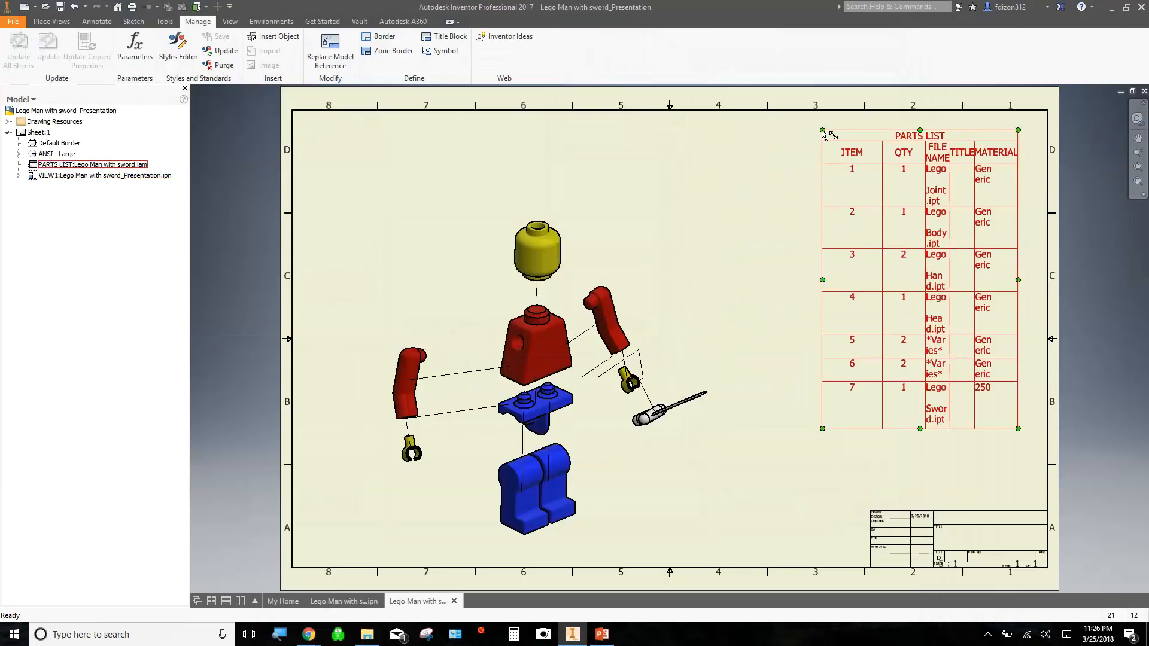
pyautogui.moveTo(825, 132); pyautogui.dragTo(734, 121)
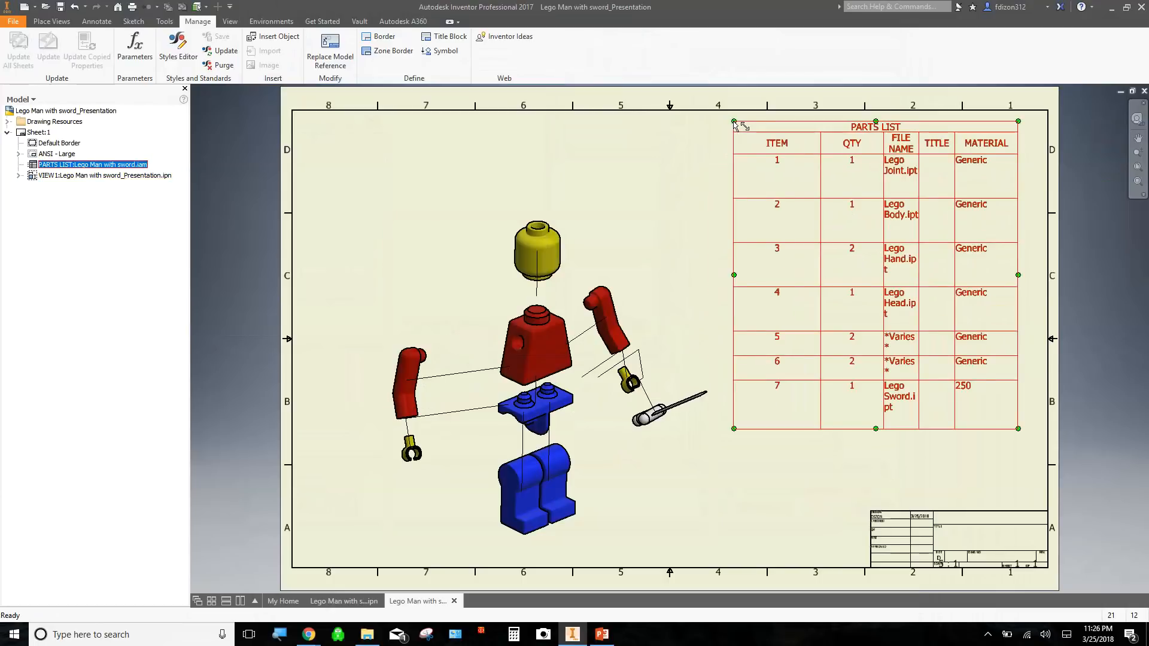
# Step: Remove the TITLE column from the parts list and resize the table so it is wider and shorter
pyautogui.doubleClick(918, 156)
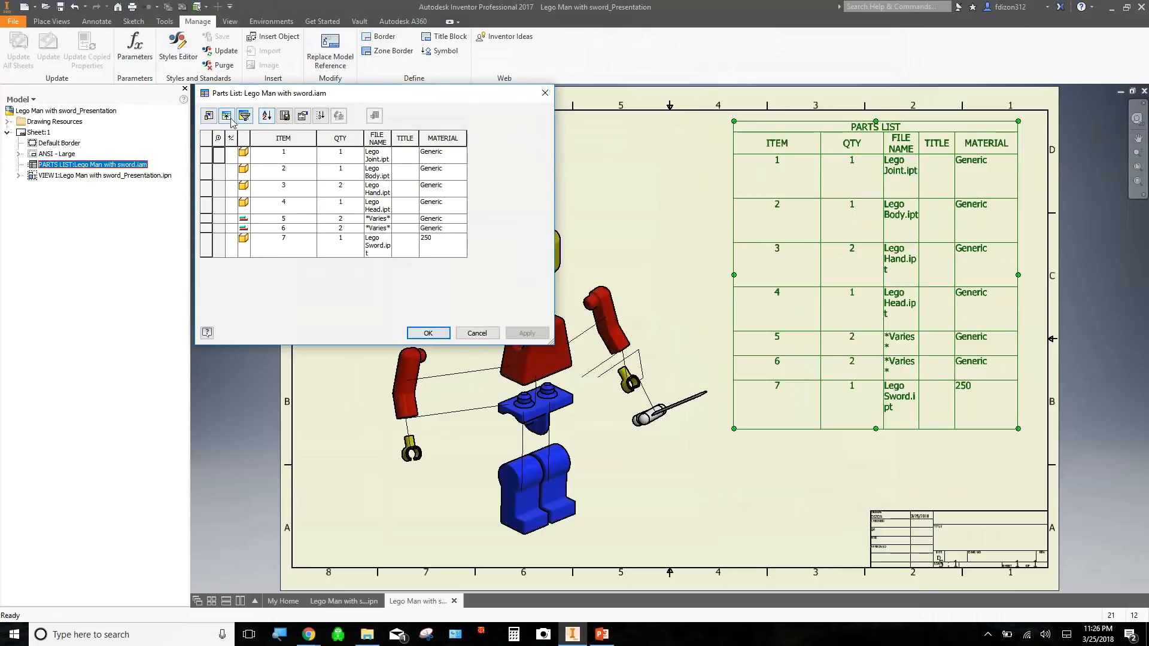
pyautogui.click(208, 115)
pyautogui.click(446, 178)
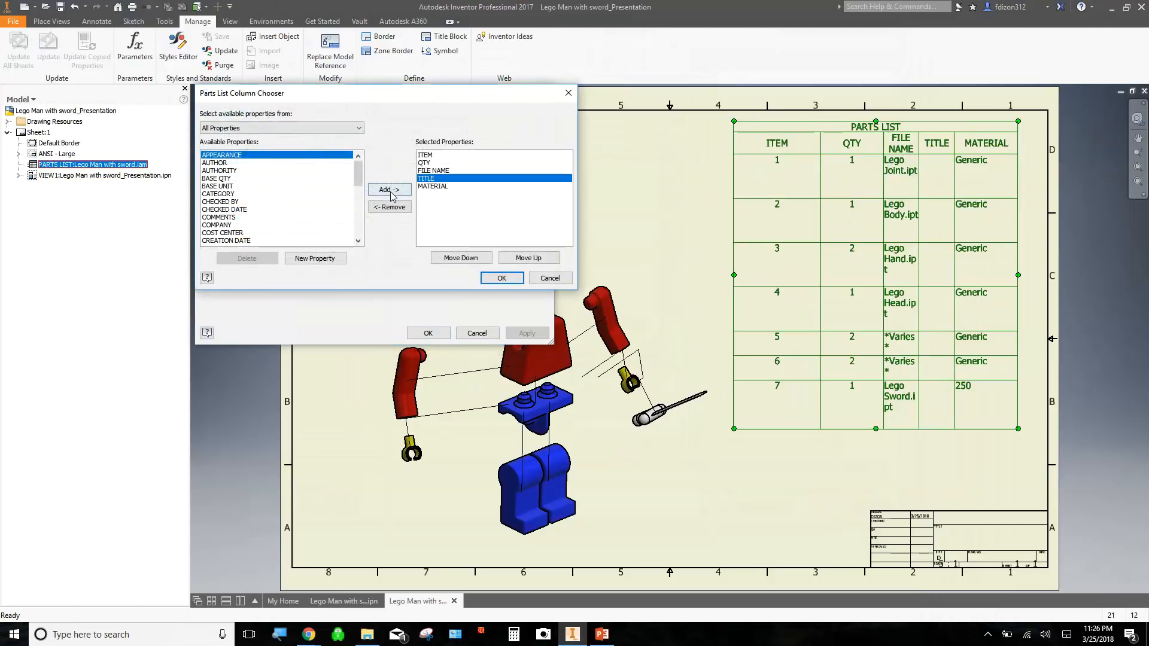
pyautogui.click(389, 208)
pyautogui.click(497, 279)
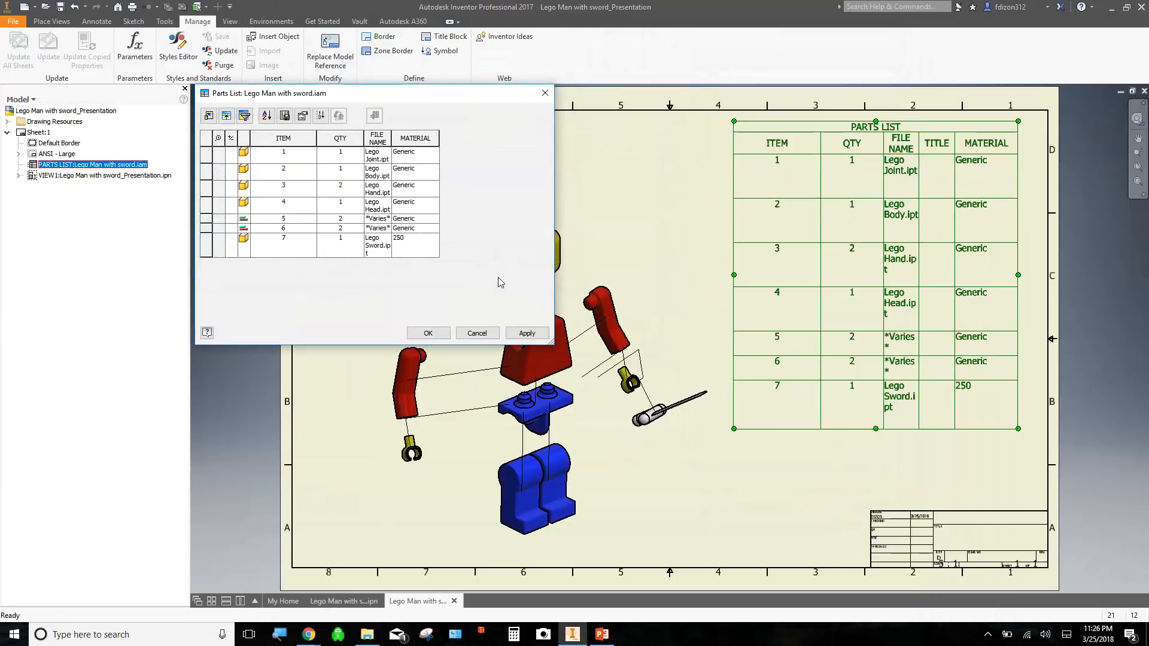
pyautogui.click(520, 334)
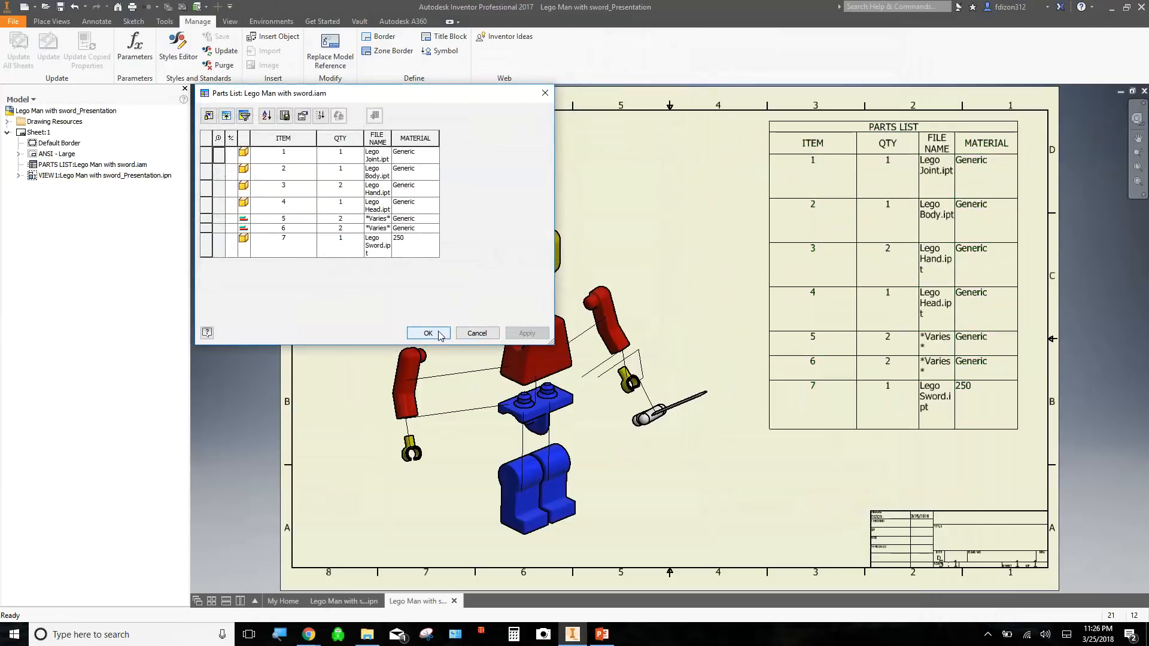
pyautogui.click(428, 333)
pyautogui.click(770, 430)
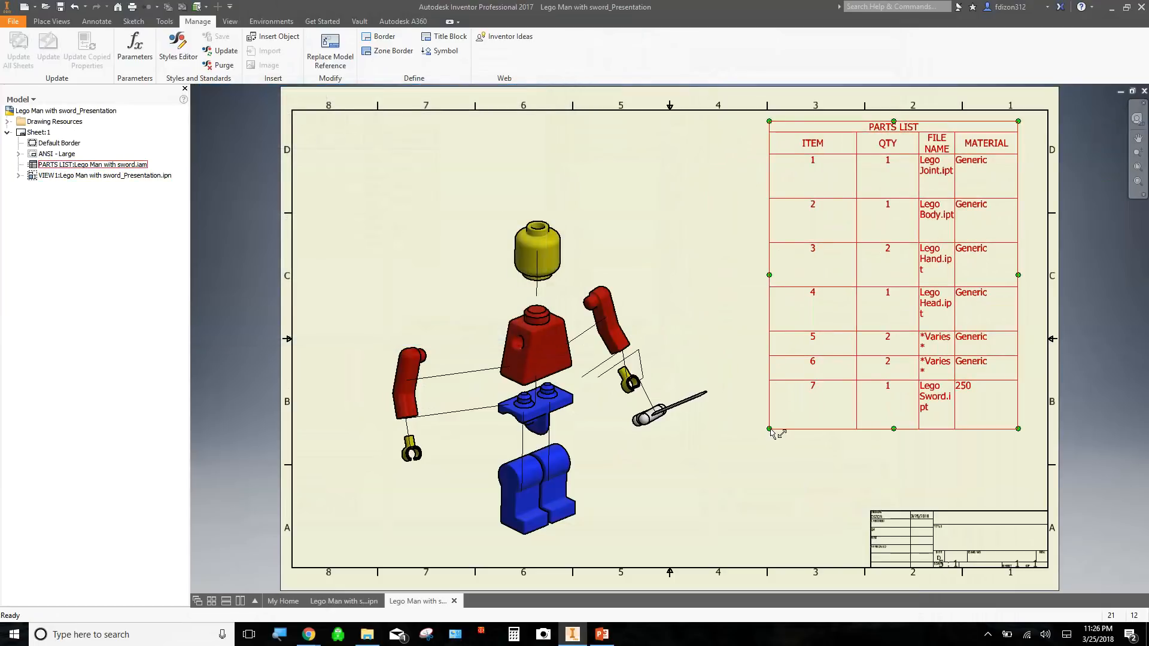
pyautogui.moveTo(770, 429); pyautogui.dragTo(721, 324)
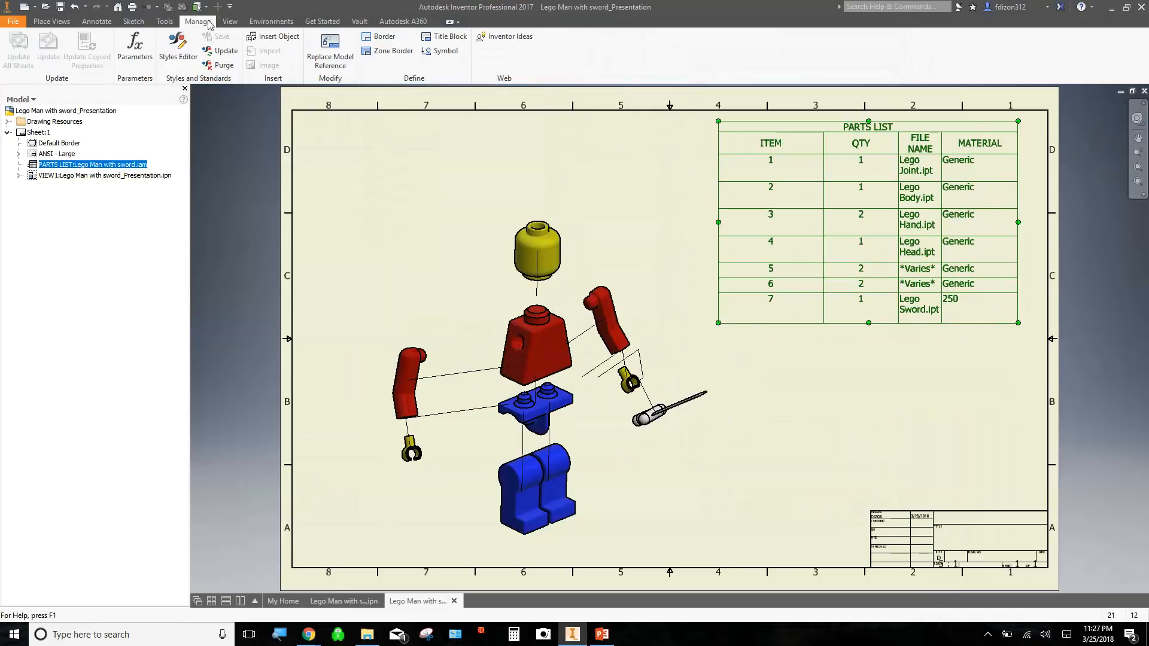
pyautogui.click(96, 22)
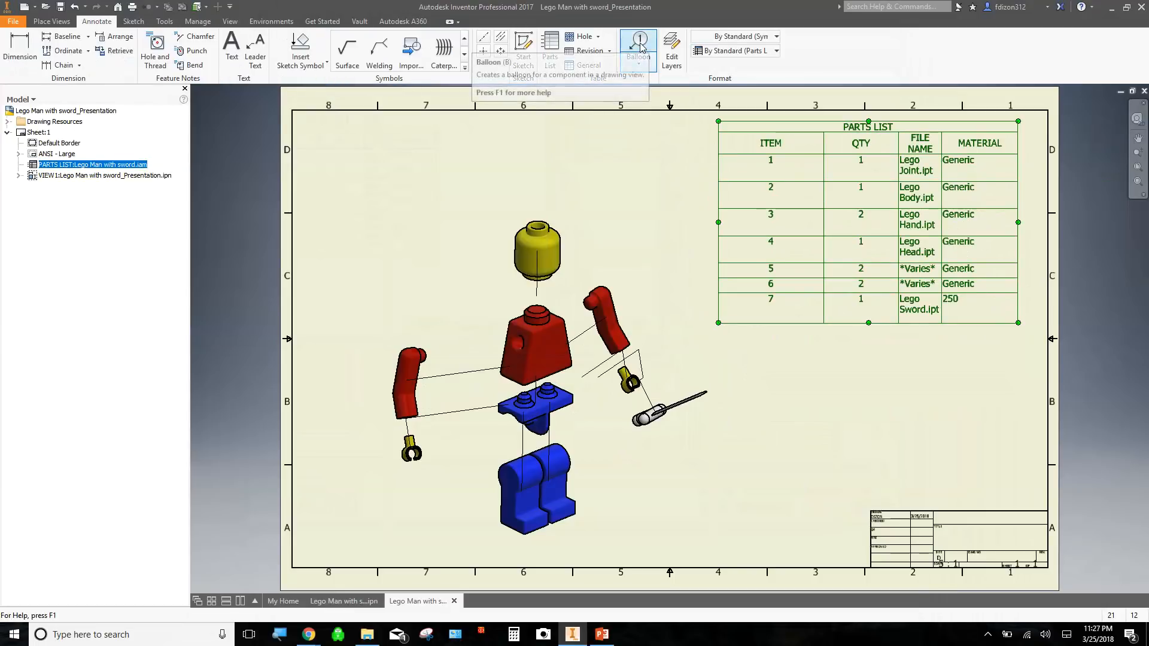
pyautogui.click(650, 66)
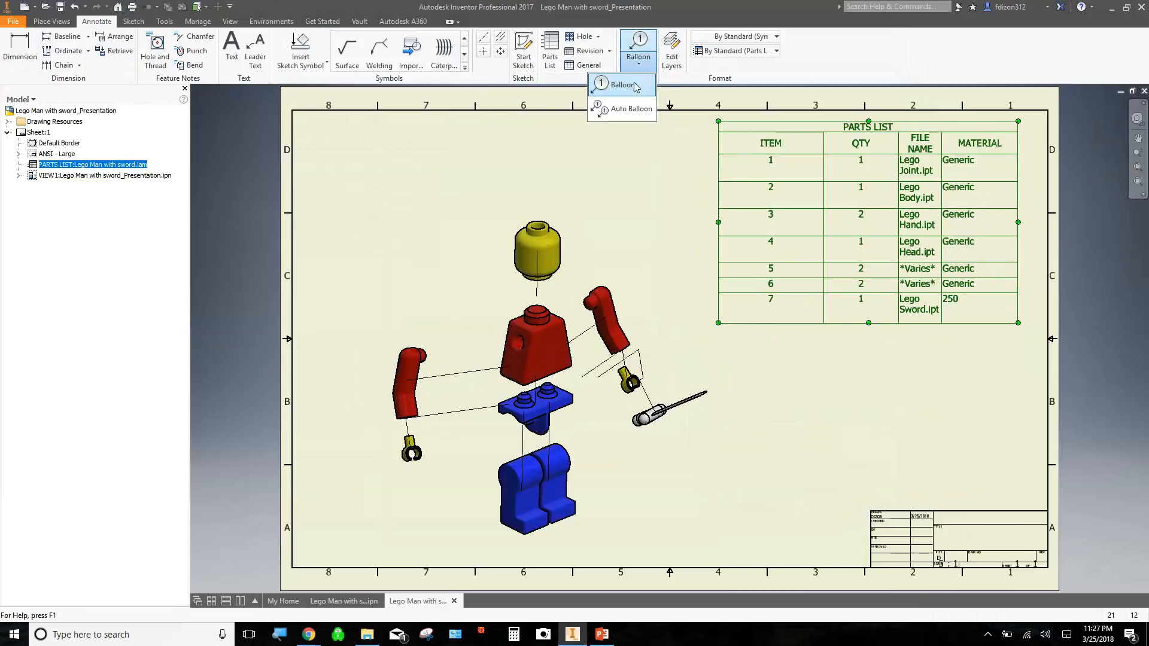
pyautogui.click(626, 111)
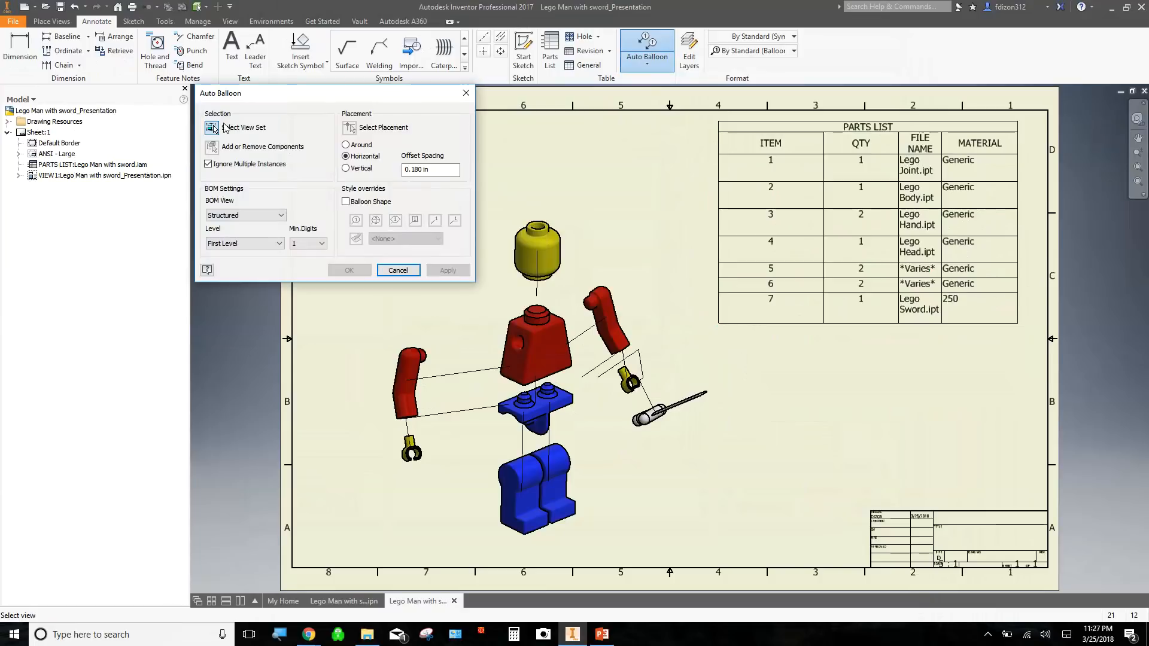
pyautogui.click(398, 271)
# Step: Place a single balloon on the blue leg joint, with its leader running down to the right beside the legs
pyautogui.click(646, 63)
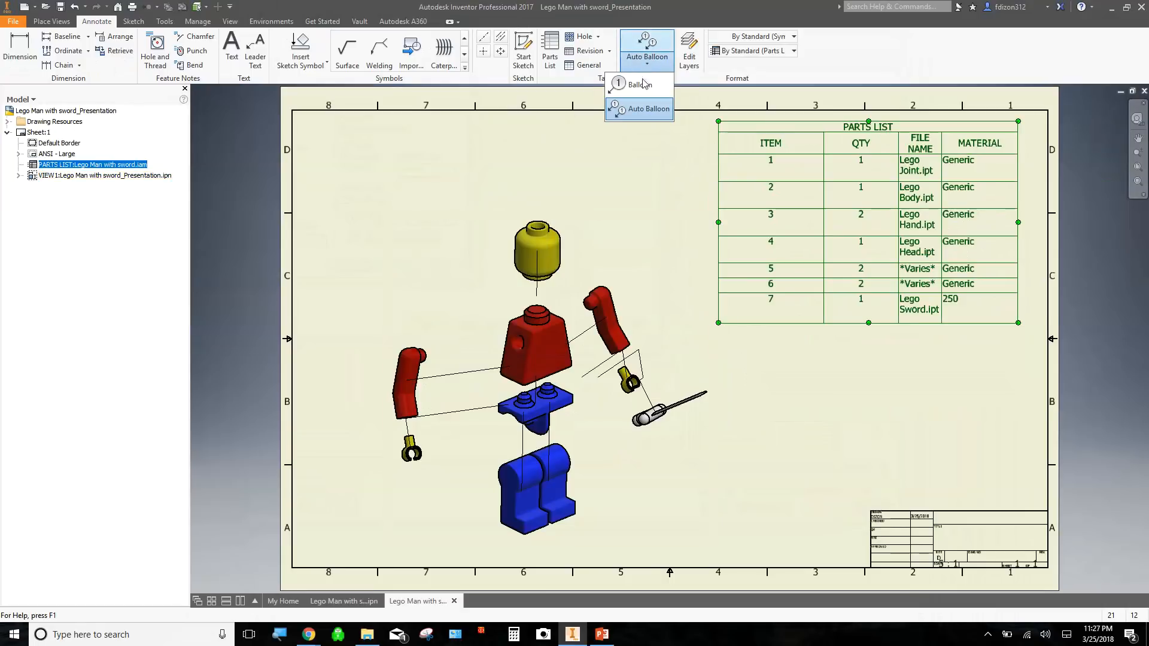
pyautogui.click(639, 85)
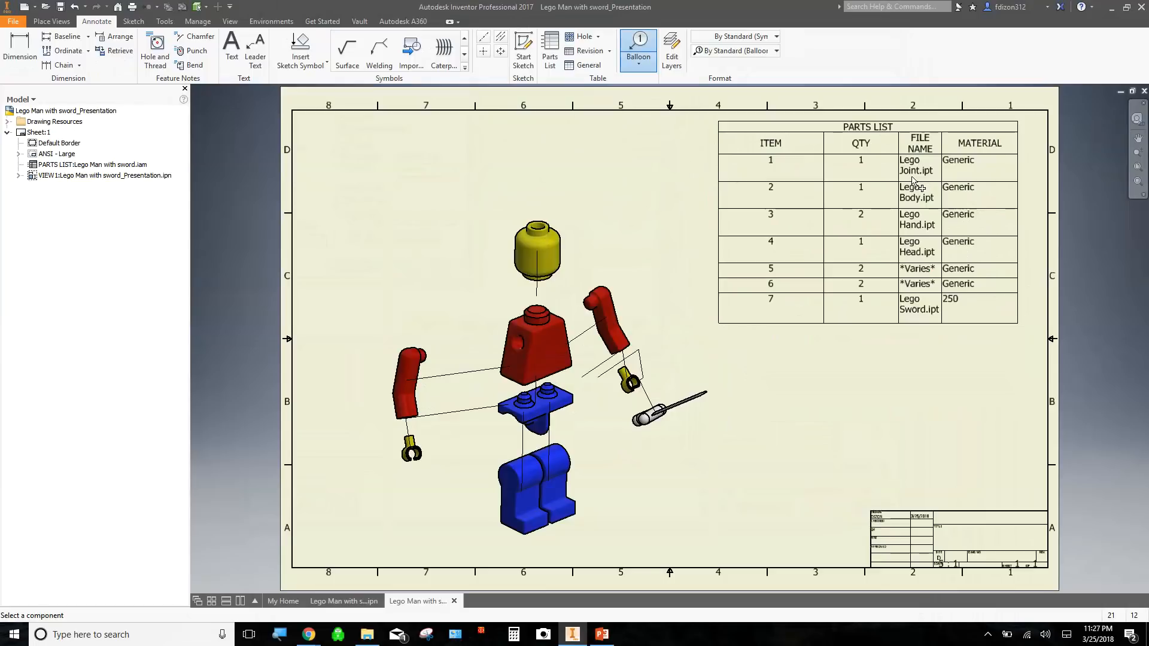
pyautogui.click(571, 405)
pyautogui.click(645, 479)
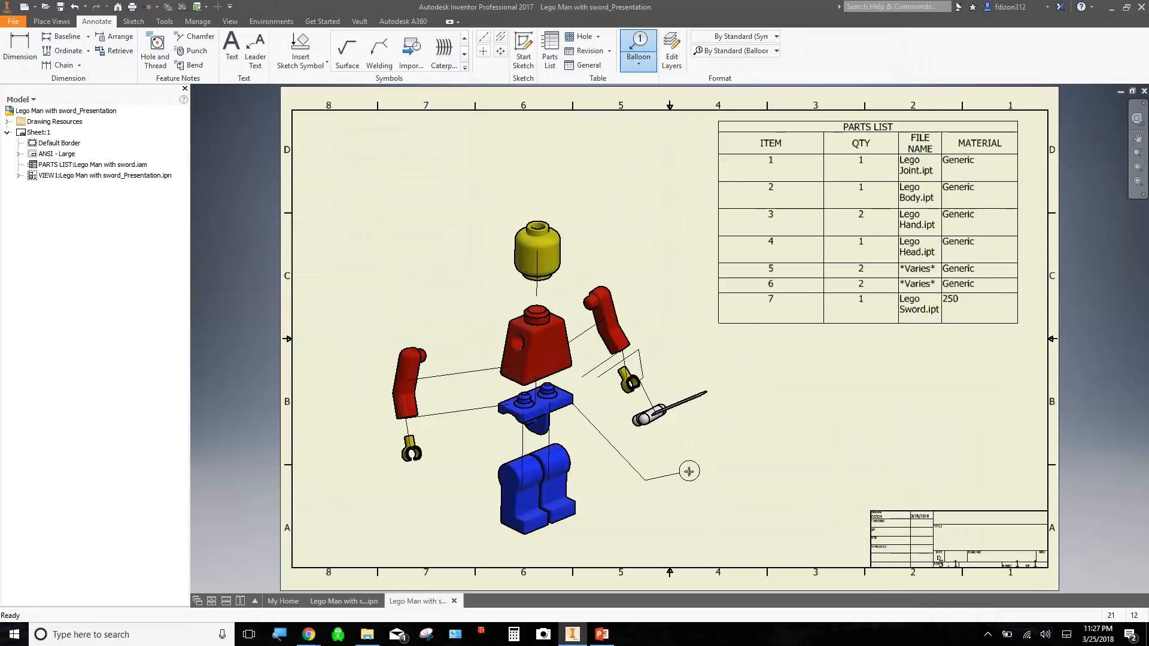
pyautogui.rightClick(648, 481)
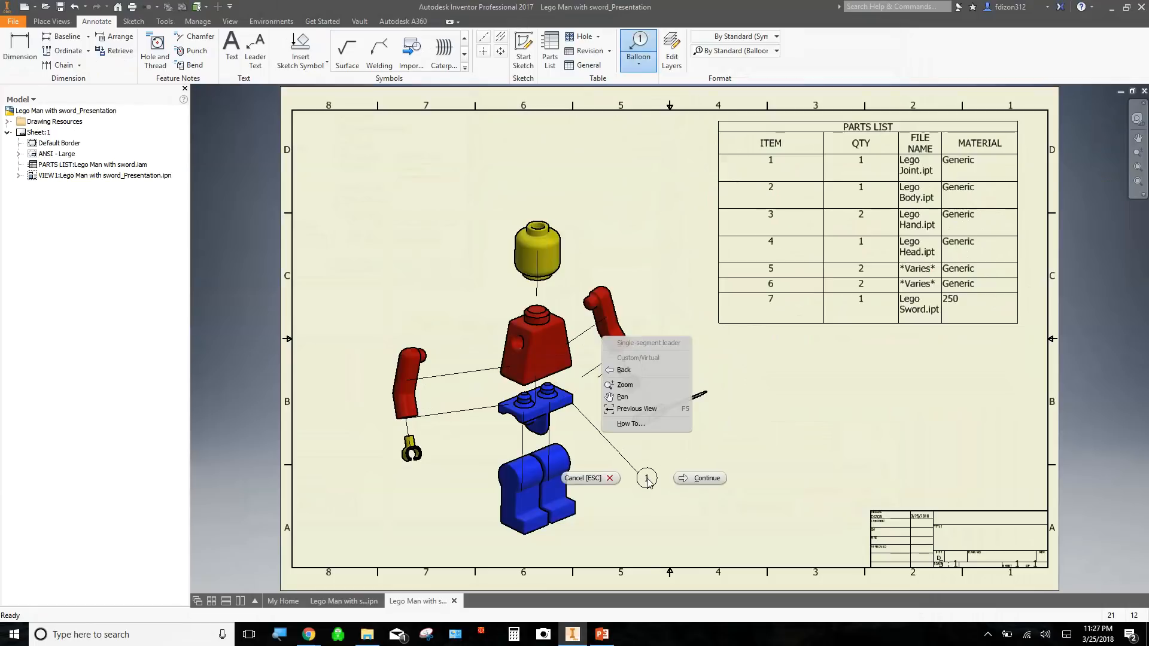
pyautogui.click(698, 479)
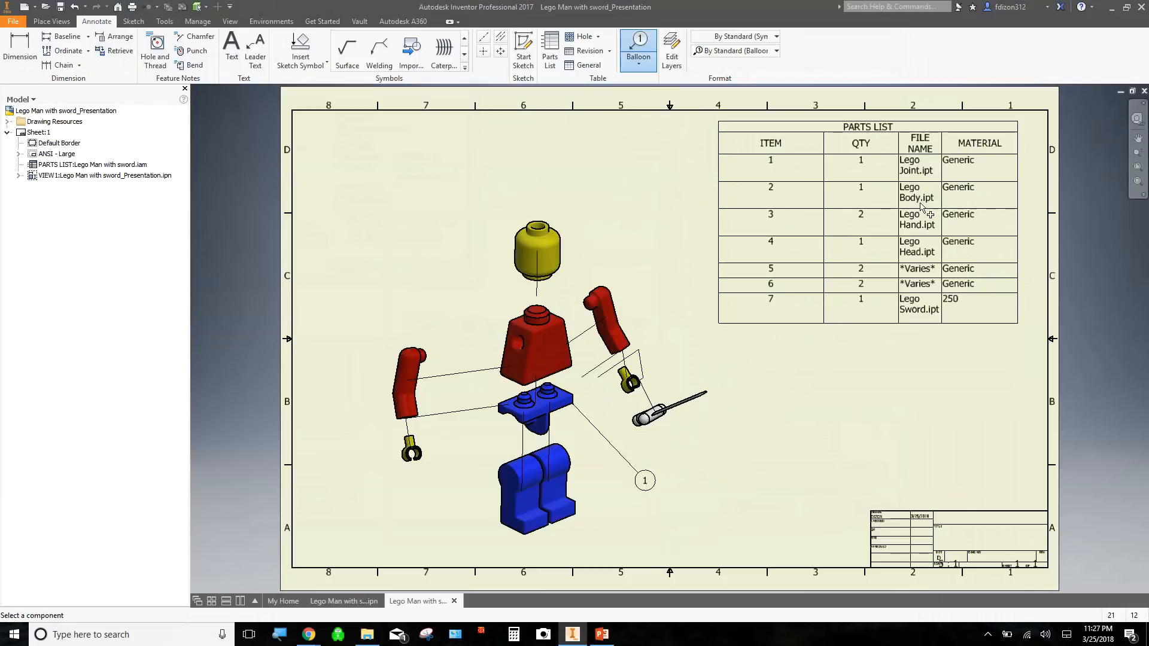
# Step: Place balloons on the red body, with its leader up to the left, and on the left-hand yellow hand, with its leader out to the left
pyautogui.click(512, 326)
pyautogui.click(449, 273)
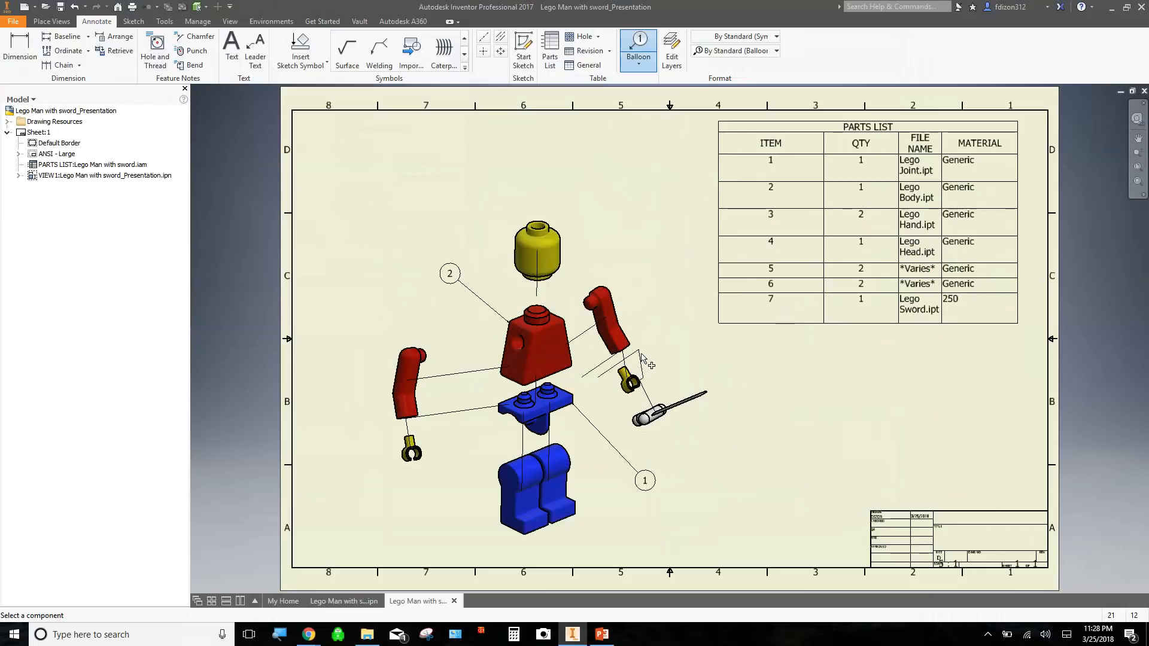
pyautogui.click(410, 455)
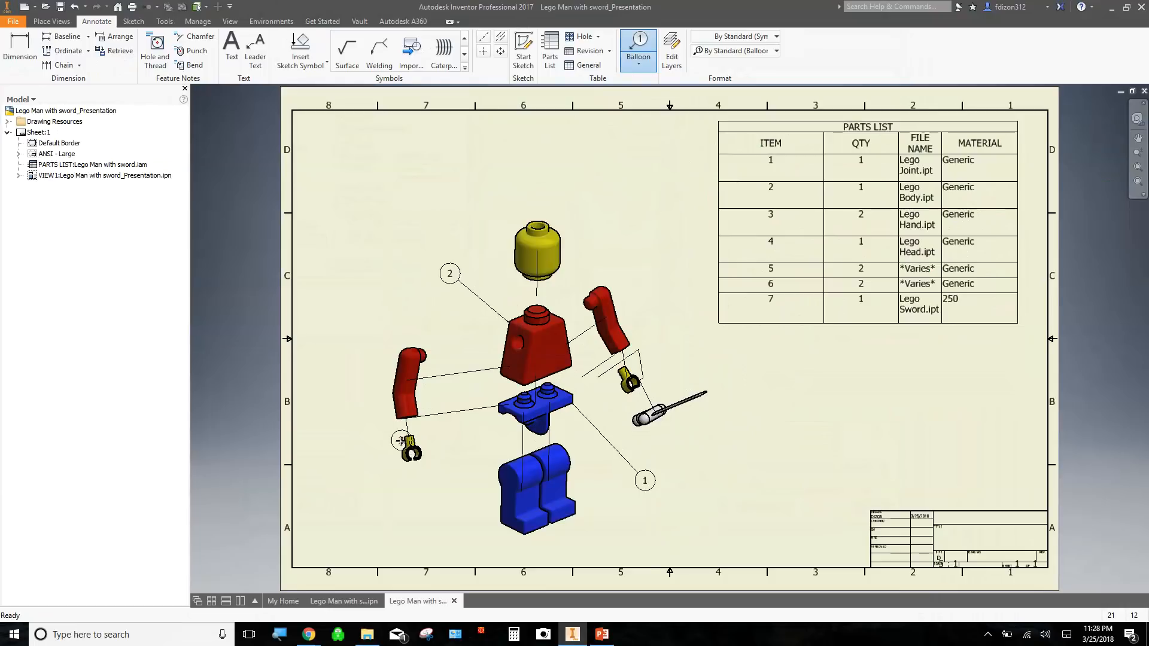
pyautogui.click(337, 435)
pyautogui.rightClick(337, 435)
pyautogui.click(281, 435)
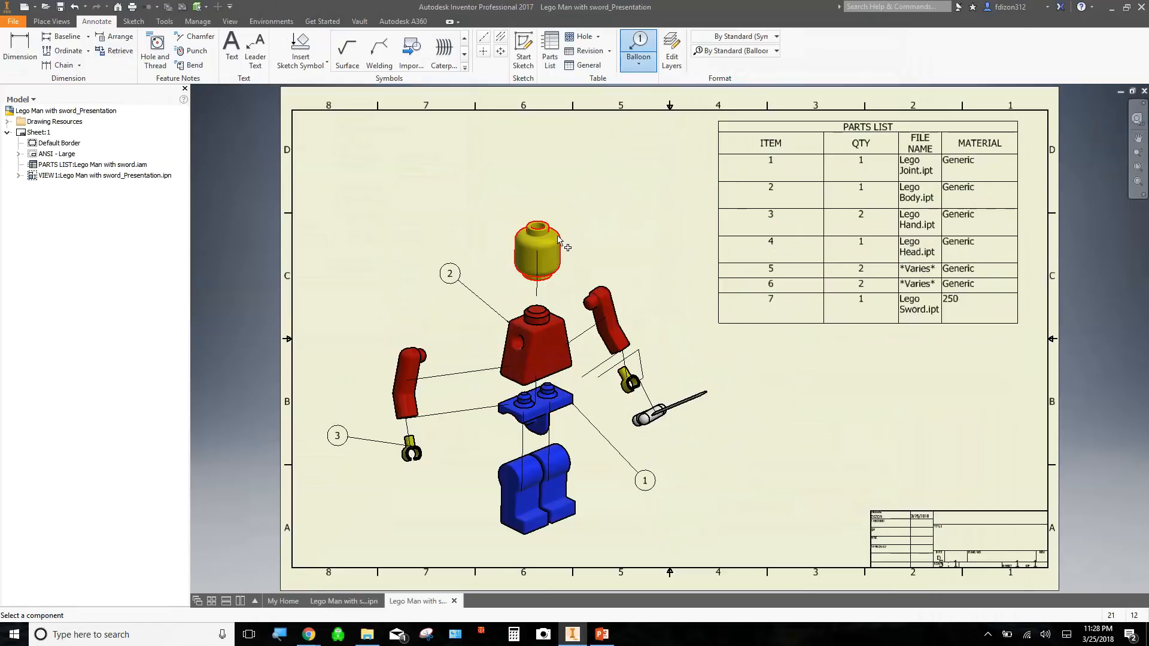
# Step: Place a balloon on the yellow head, with its leader running up to the right
pyautogui.click(555, 238)
pyautogui.click(601, 196)
pyautogui.rightClick(601, 196)
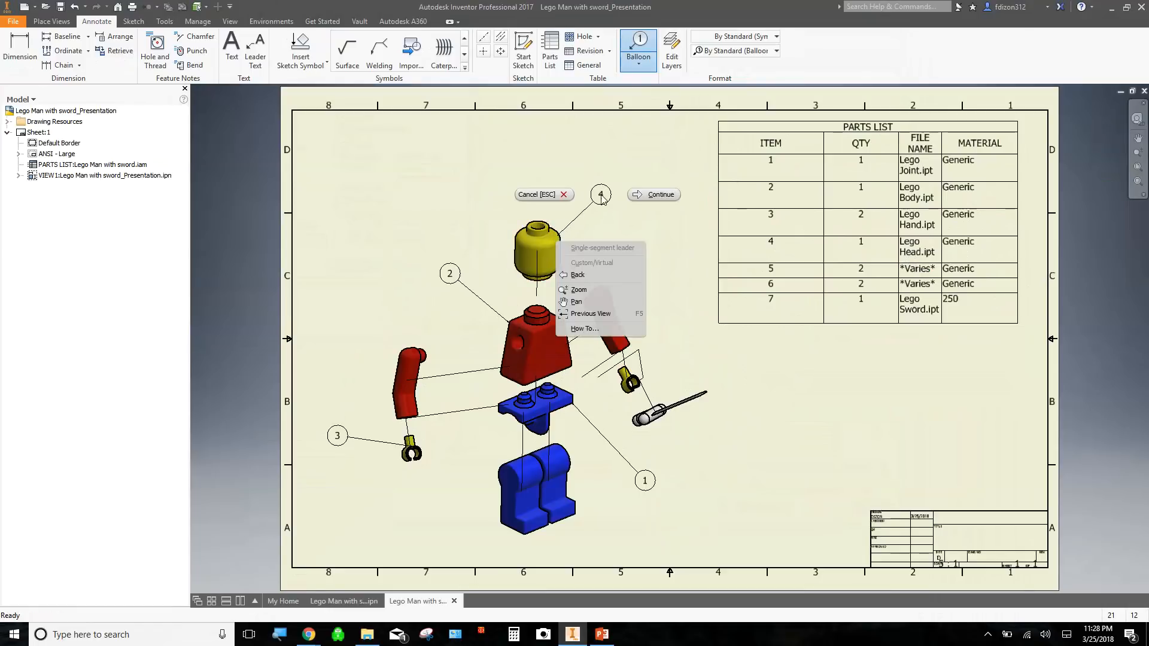
pyautogui.click(645, 197)
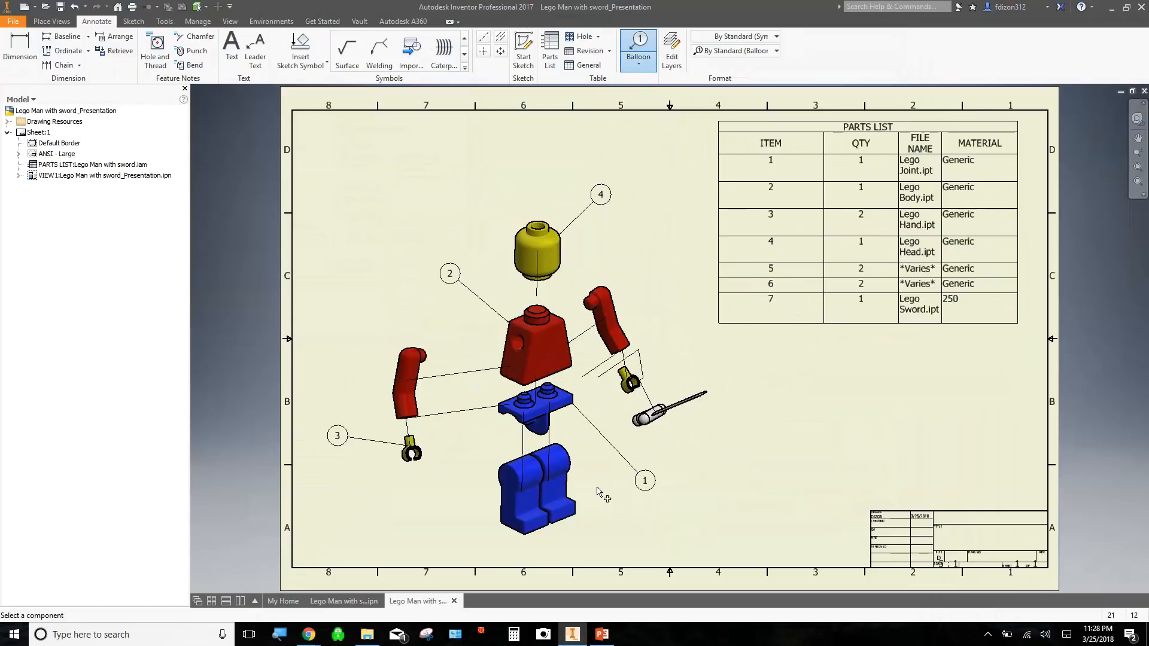
pyautogui.click(516, 417)
pyautogui.click(449, 468)
pyautogui.rightClick(449, 467)
pyautogui.click(482, 473)
pyautogui.press('Escape')
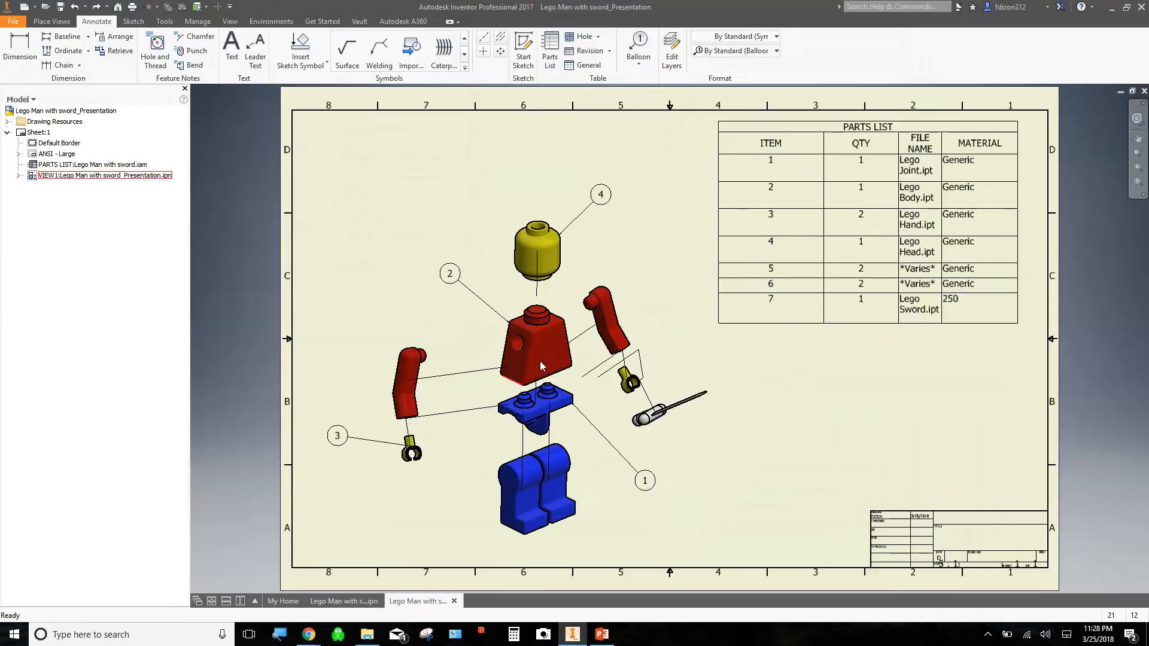
# Step: Enlarge the parts list slightly by moving its lower-left corner outward toward the exploded view
pyautogui.click(915, 259)
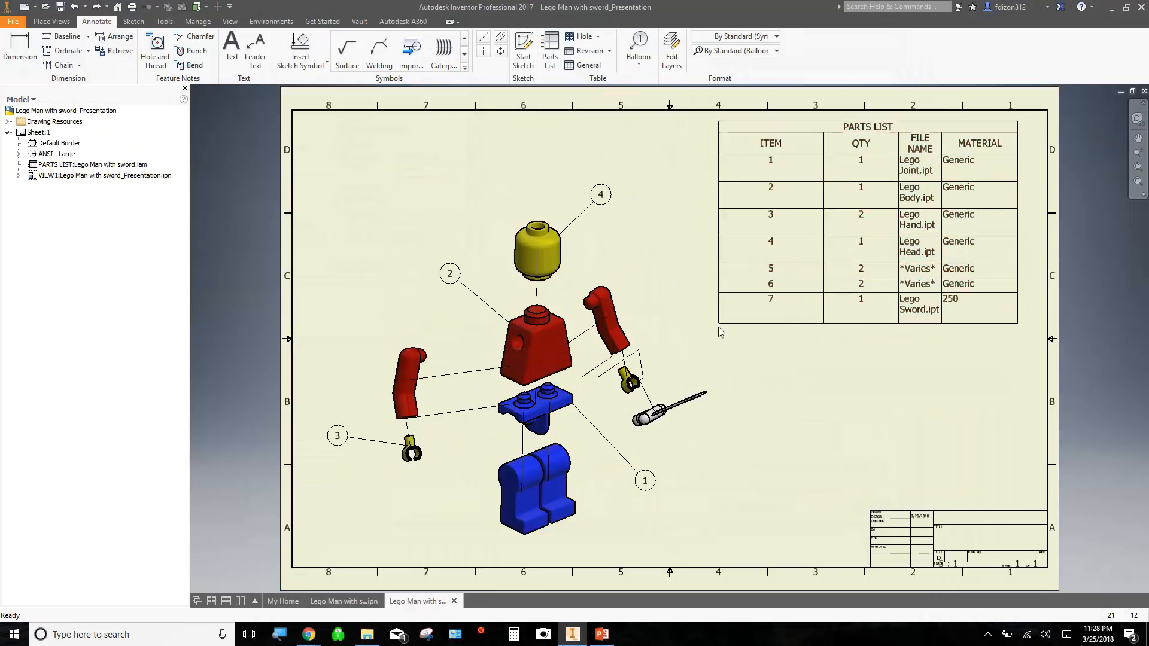
pyautogui.moveTo(720, 325); pyautogui.dragTo(694, 333)
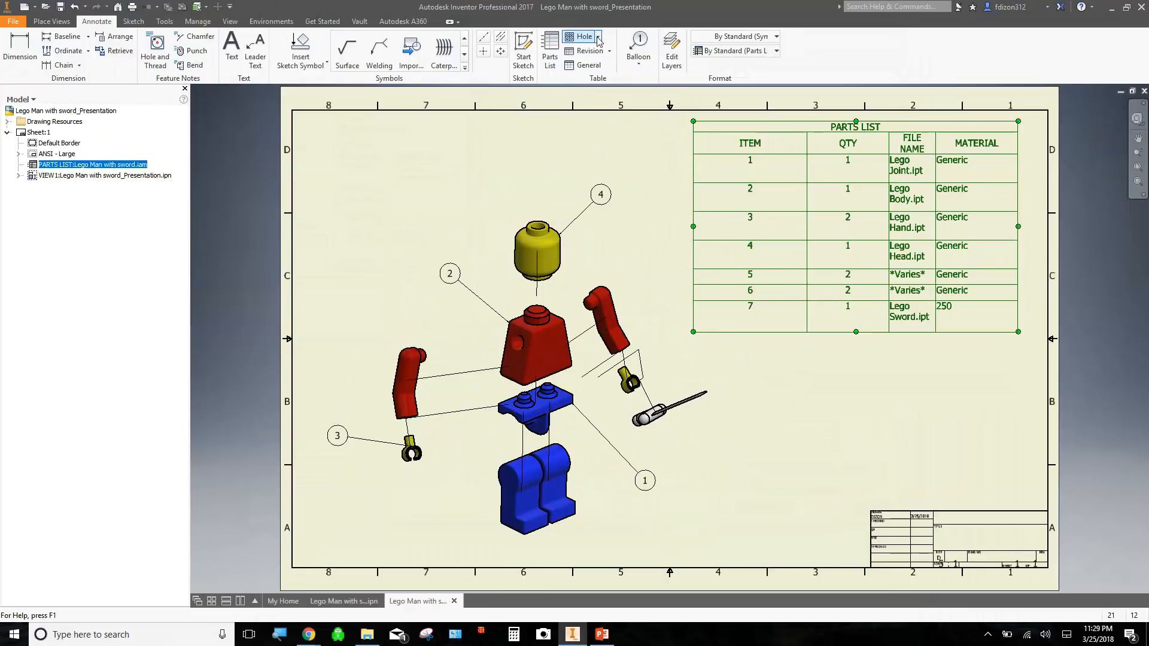
# Step: Place a balloon on the red arm at the left of the exploded view, with its leader running up to the left
pyautogui.click(638, 49)
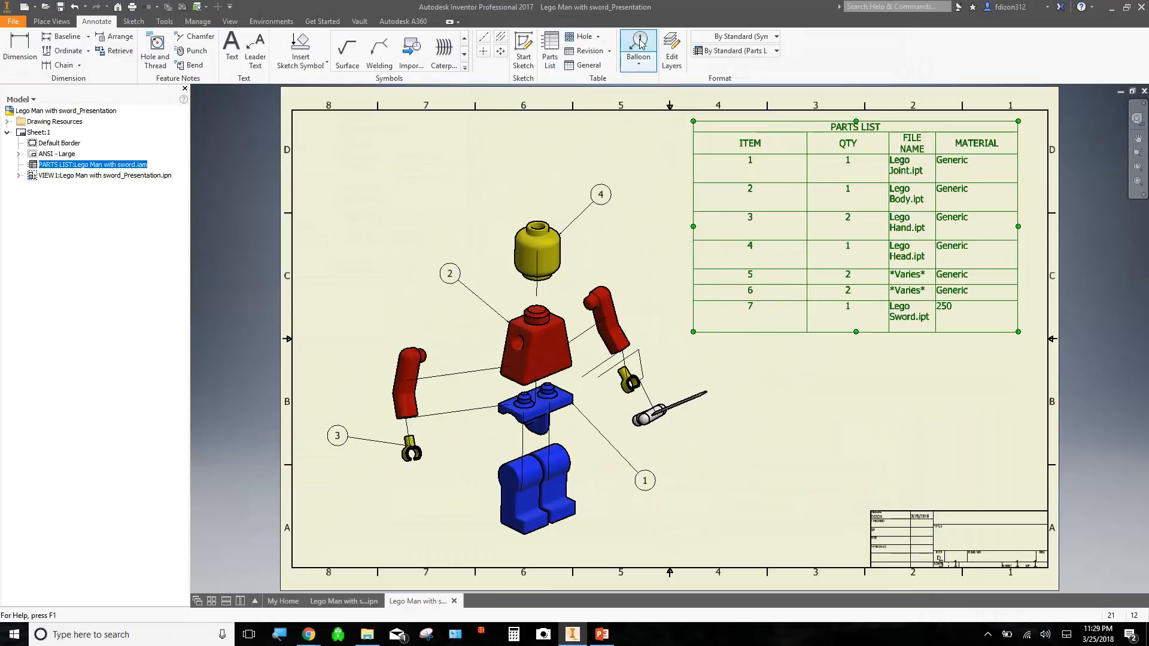
pyautogui.click(411, 353)
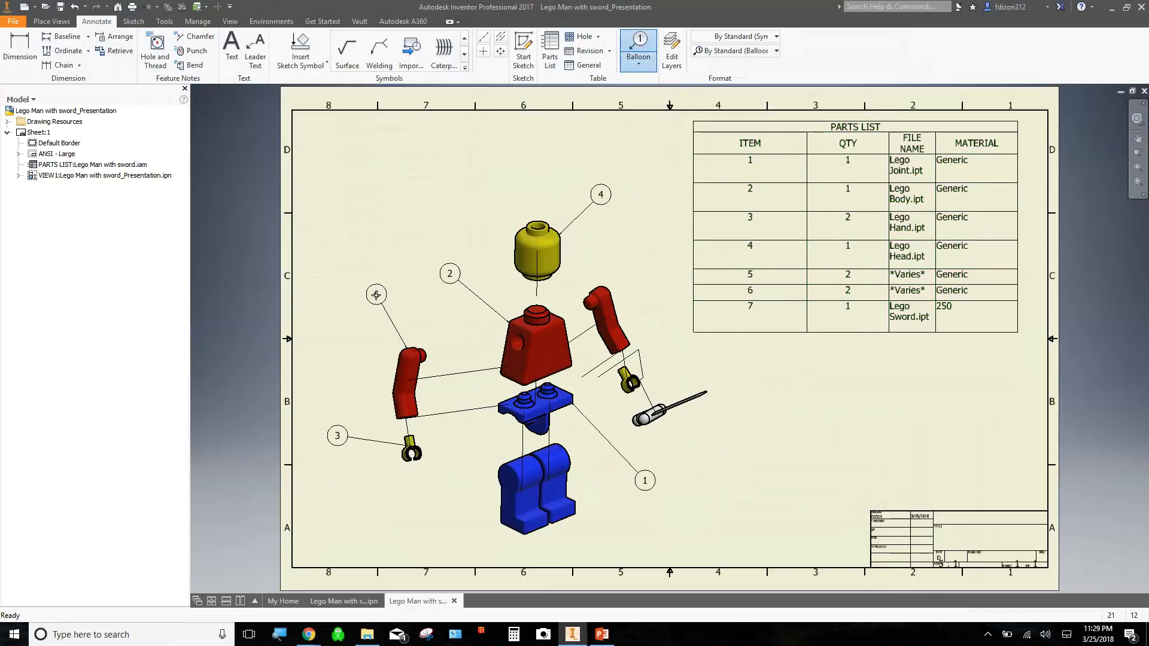
pyautogui.rightClick(376, 294)
pyautogui.click(427, 298)
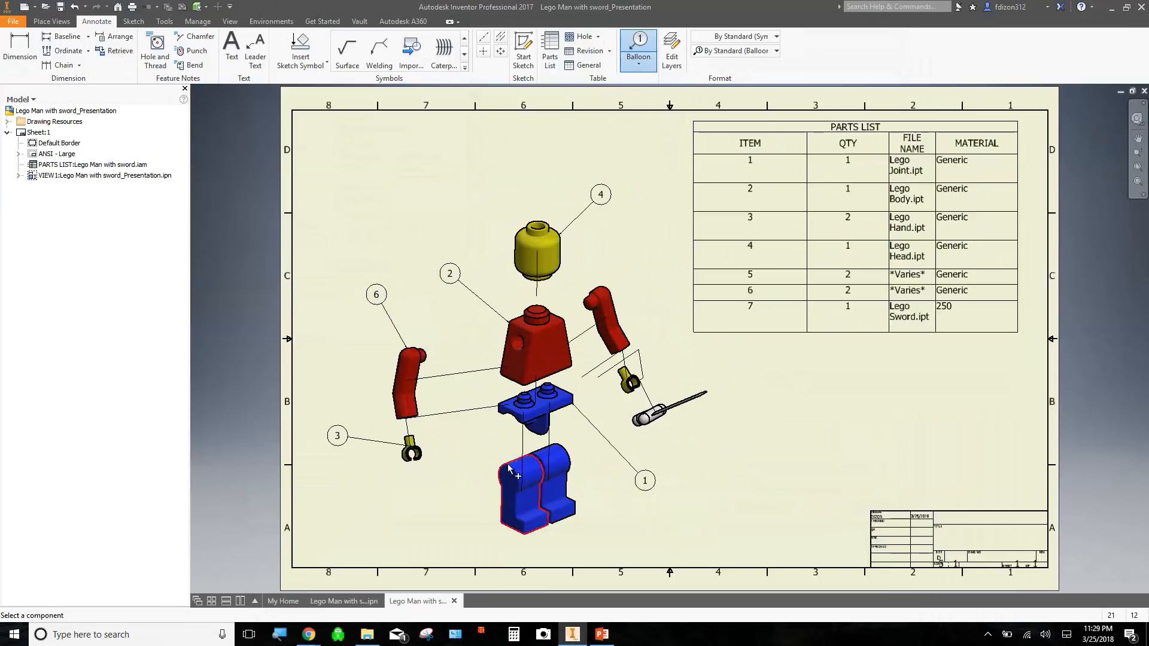
pyautogui.rightClick(510, 529)
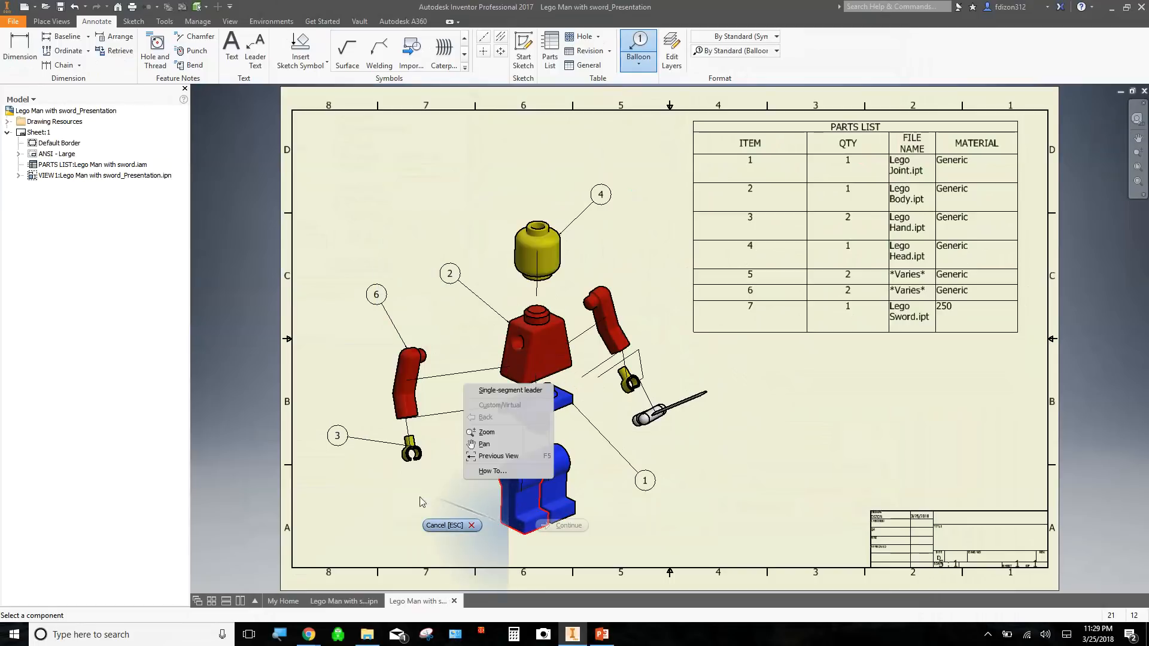
pyautogui.click(384, 498)
pyautogui.click(502, 511)
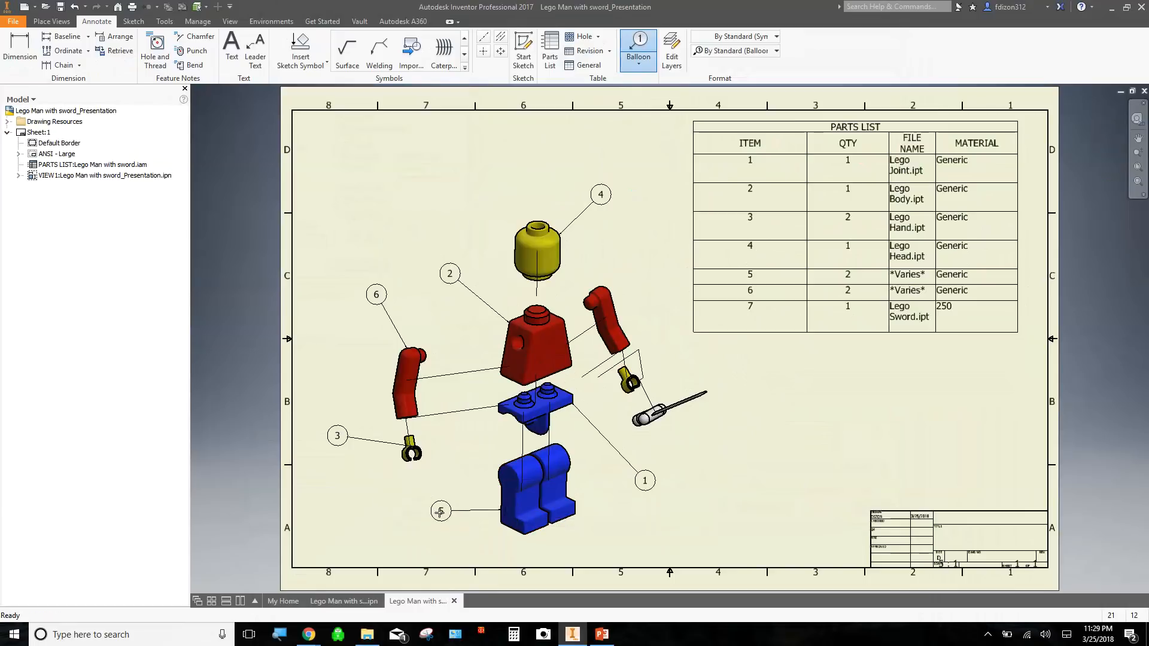
pyautogui.rightClick(420, 516)
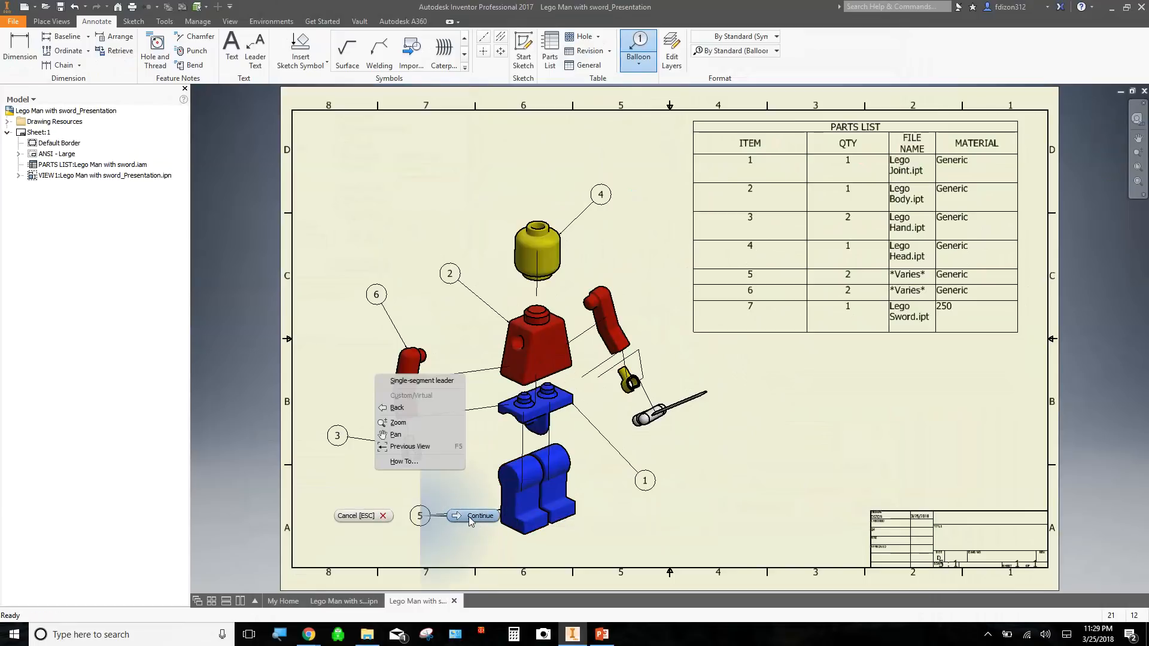
pyautogui.click(469, 516)
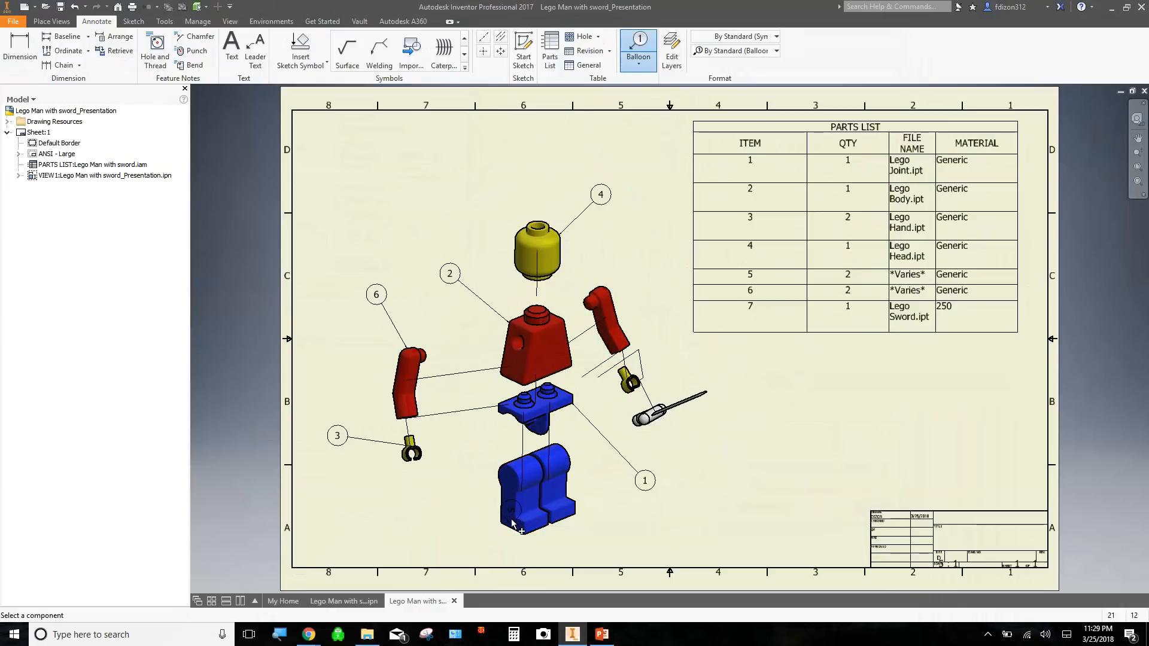
pyautogui.press('Escape')
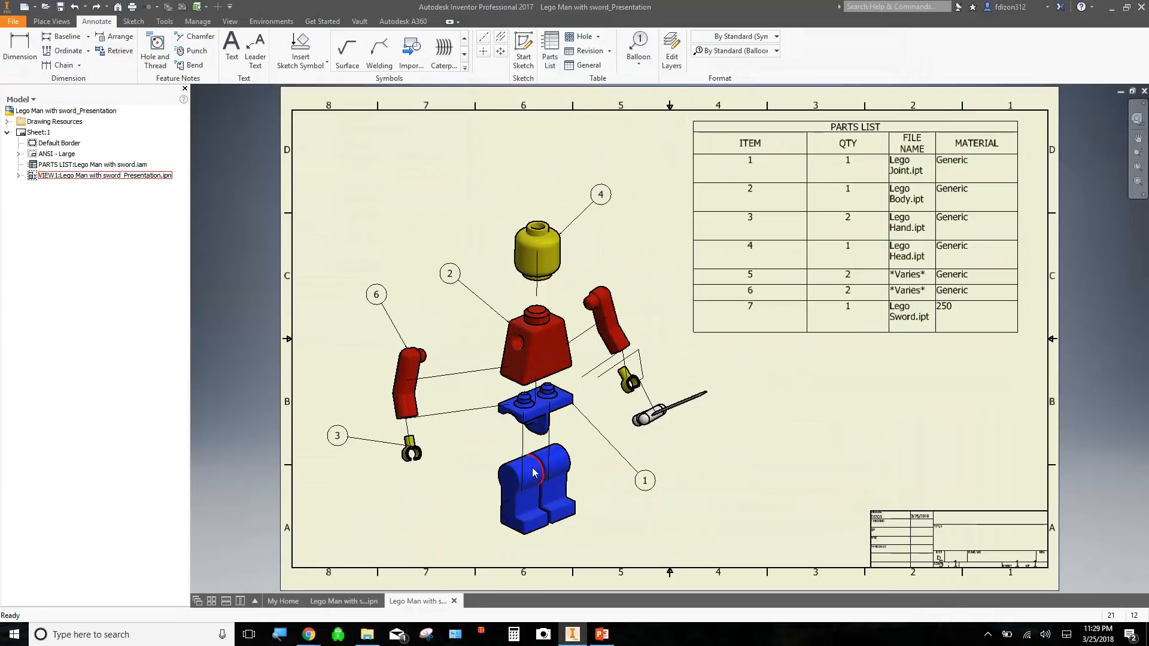
# Step: Place balloons on the front blue leg, with a horizontal leader to the left, and on the sword, with its leader out to the right
pyautogui.press('b')
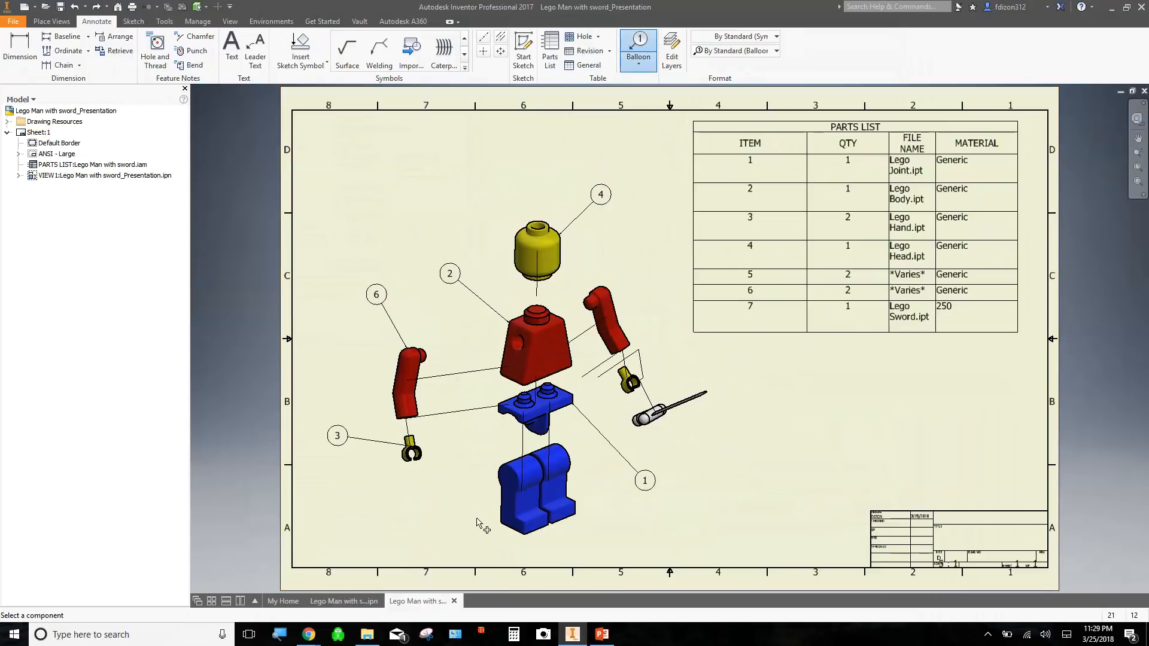
pyautogui.click(501, 518)
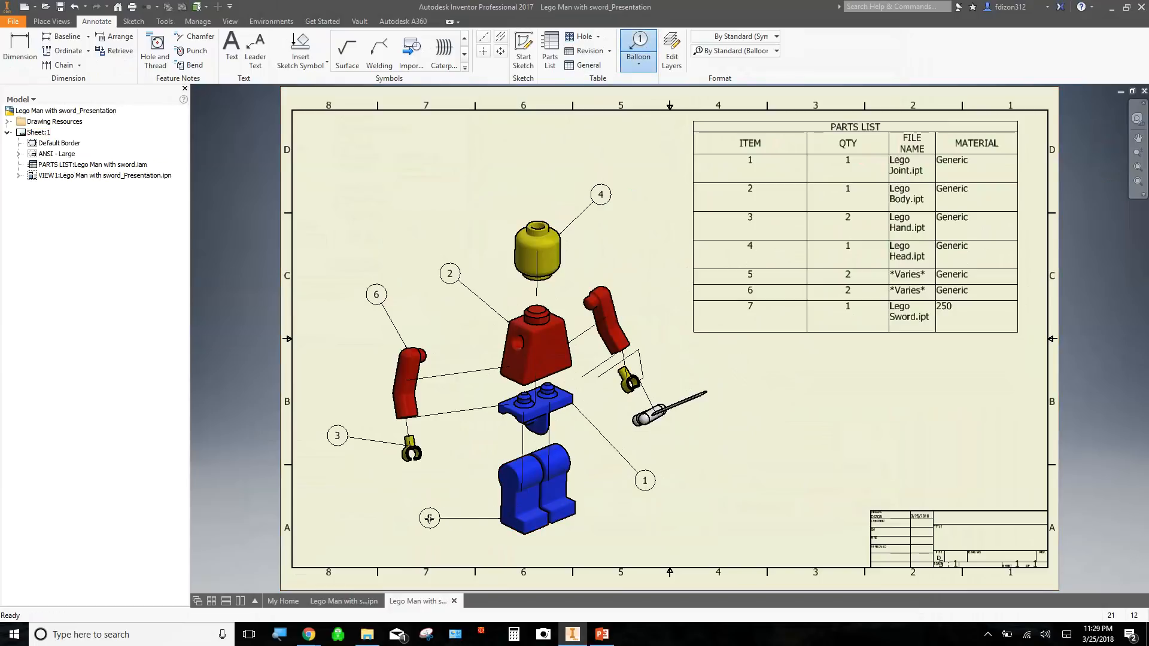
pyautogui.click(426, 518)
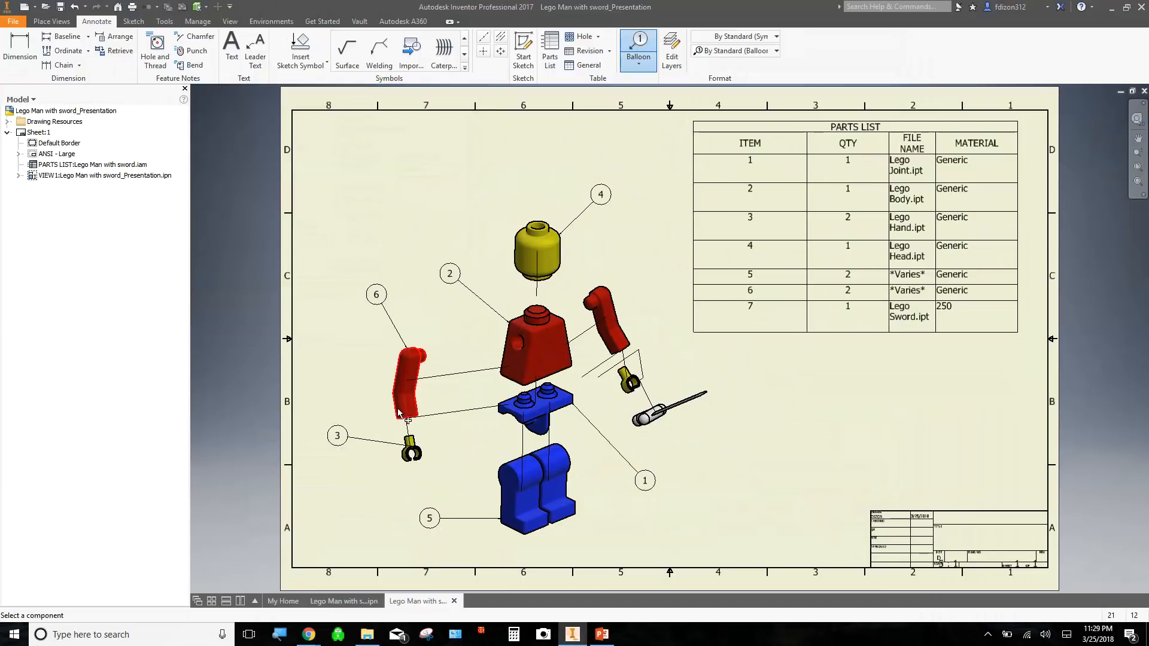
pyautogui.click(675, 413)
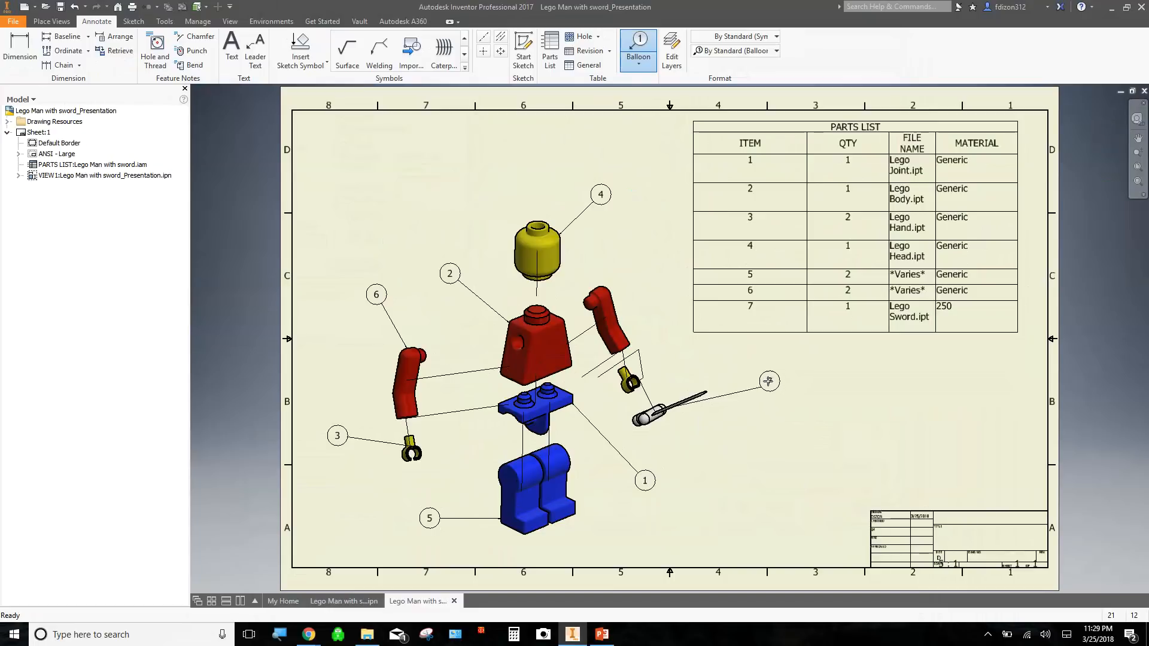
pyautogui.doubleClick(774, 384)
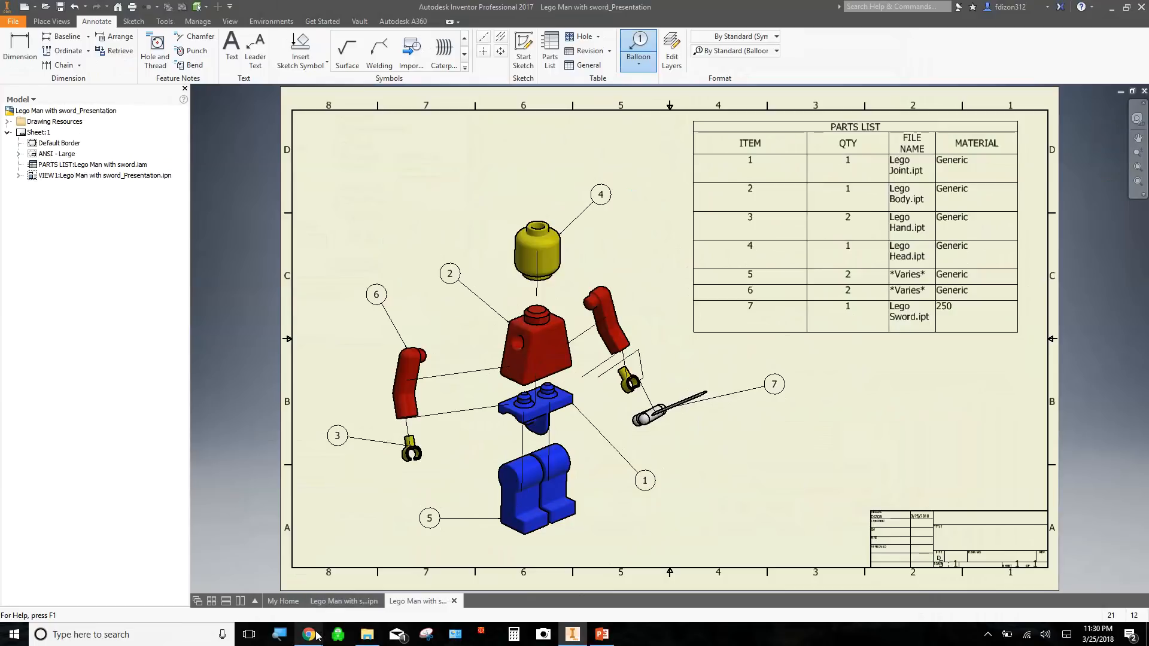
pyautogui.moveTo(317, 635)
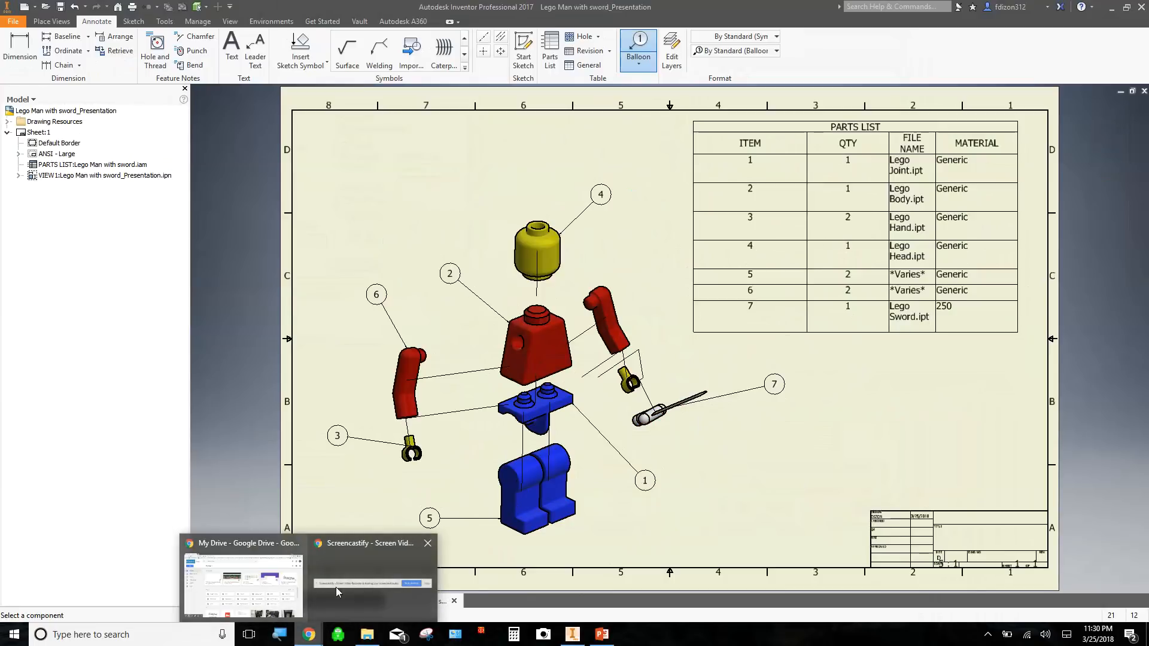
pyautogui.click(335, 587)
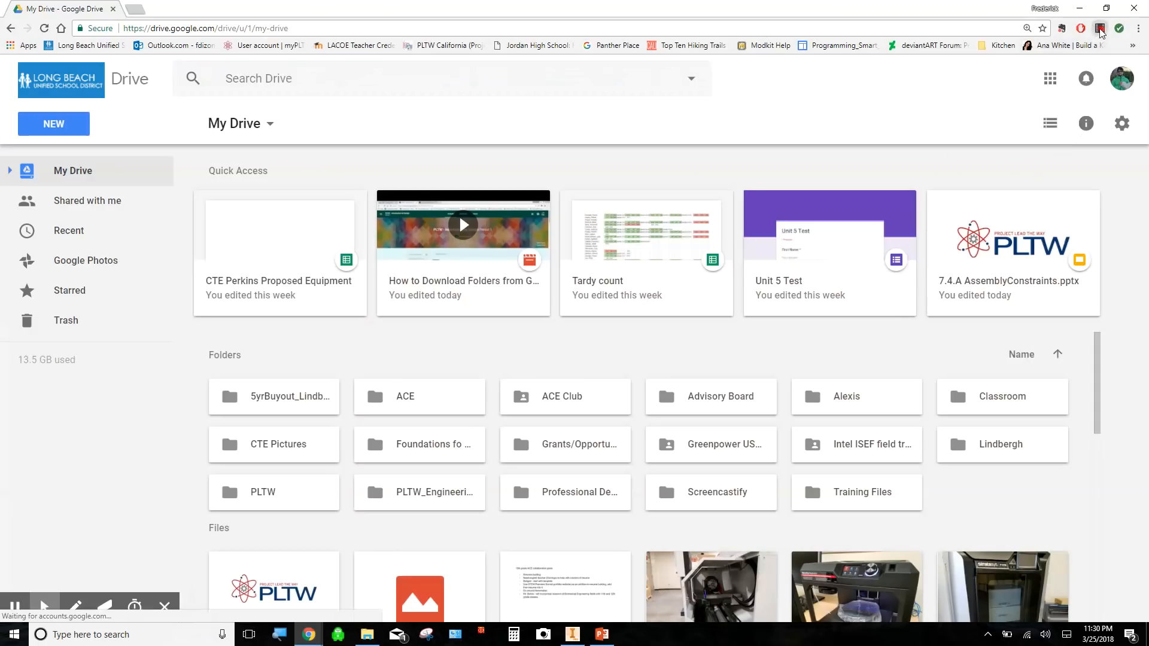